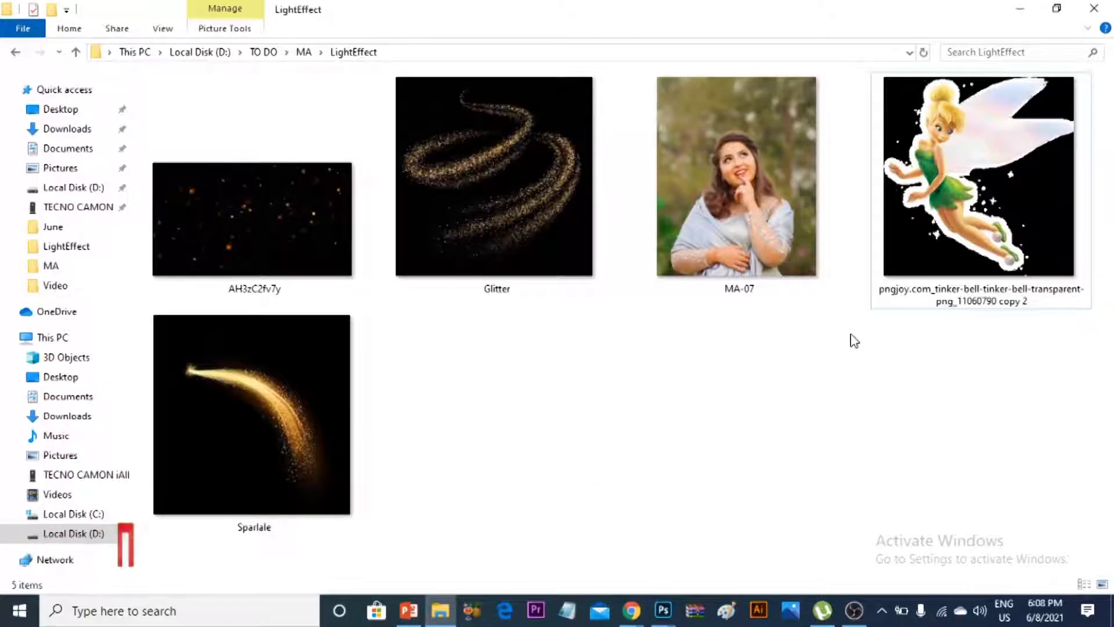
Select the MA-07 portrait in the LightEffect folder and drag it onto Photoshop's taskbar button.
left_click_drag(850, 340, 835, 290)
left_click_drag(899, 448, 285, 288)
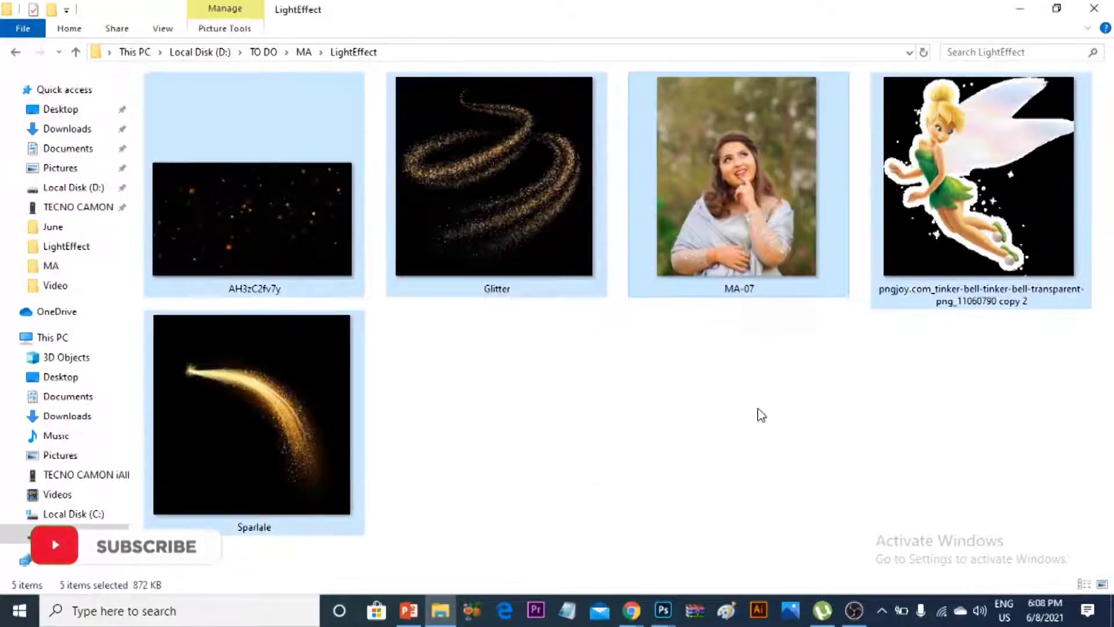
mouse_move(778, 284)
left_mouse_down()
mouse_move(679, 589)
mouse_move(533, 525)
left_mouse_up()
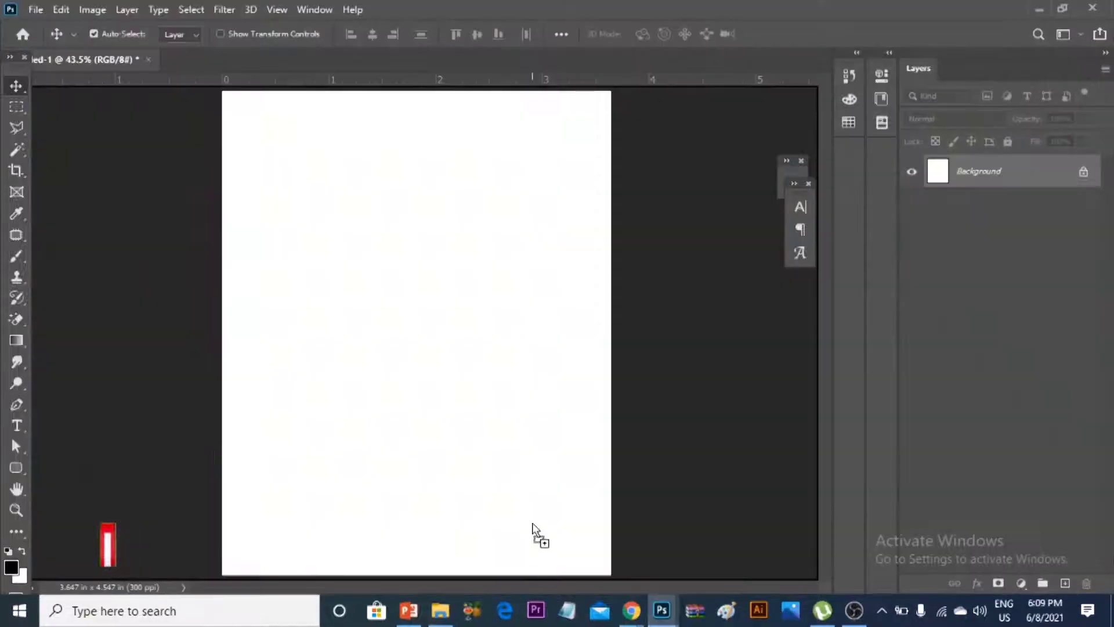
Place the MA-07 photo into the blank document and commit its placement.
left_click_drag(533, 524, 538, 499)
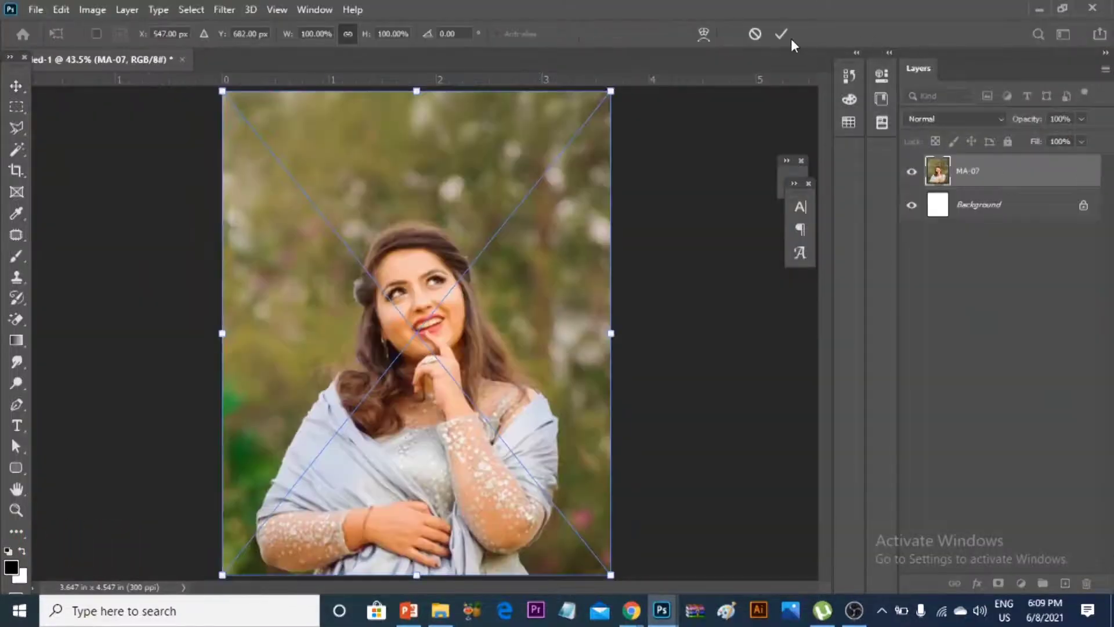
left_click(781, 35)
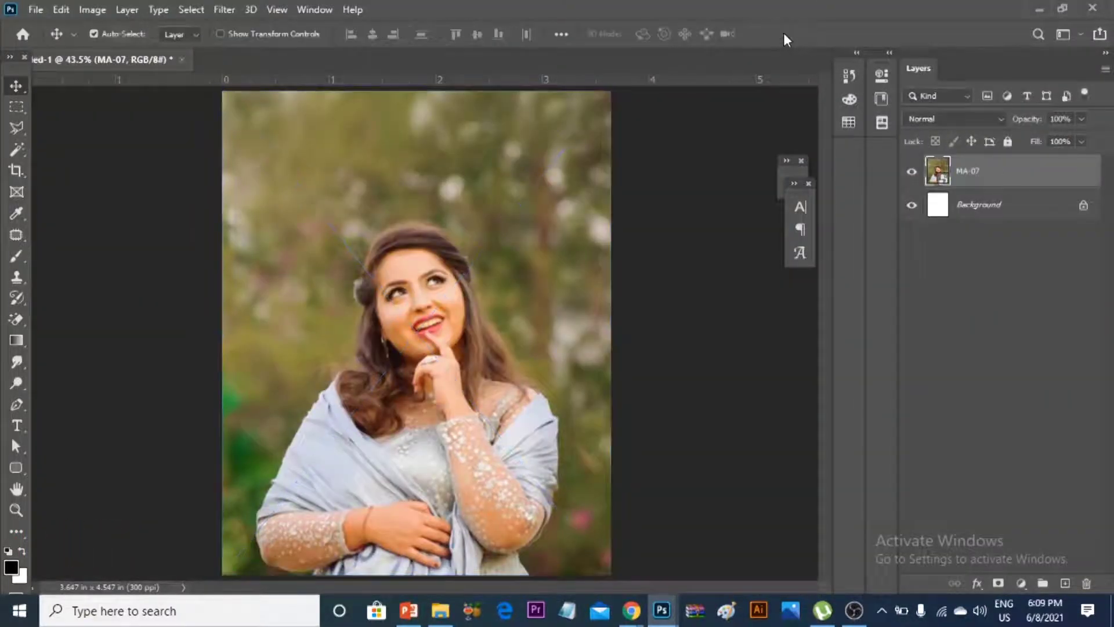
left_click(697, 377)
Convert the MA-07 layer to a smart object and open its contents for editing.
left_click(982, 175)
right_click(982, 170)
left_click(824, 301)
right_click(973, 176)
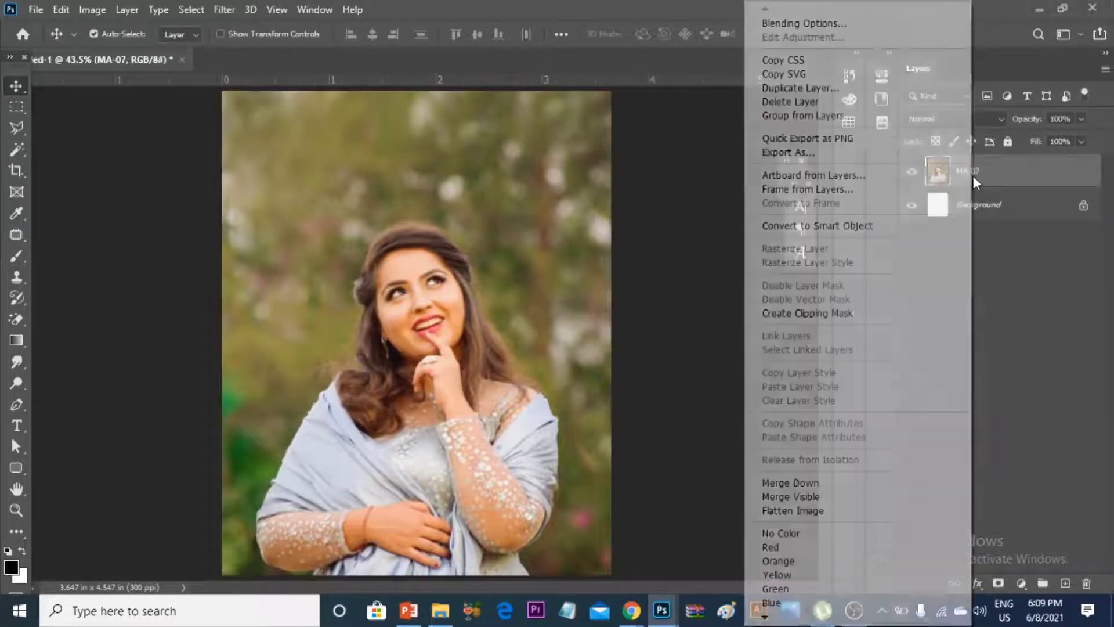
left_click(803, 226)
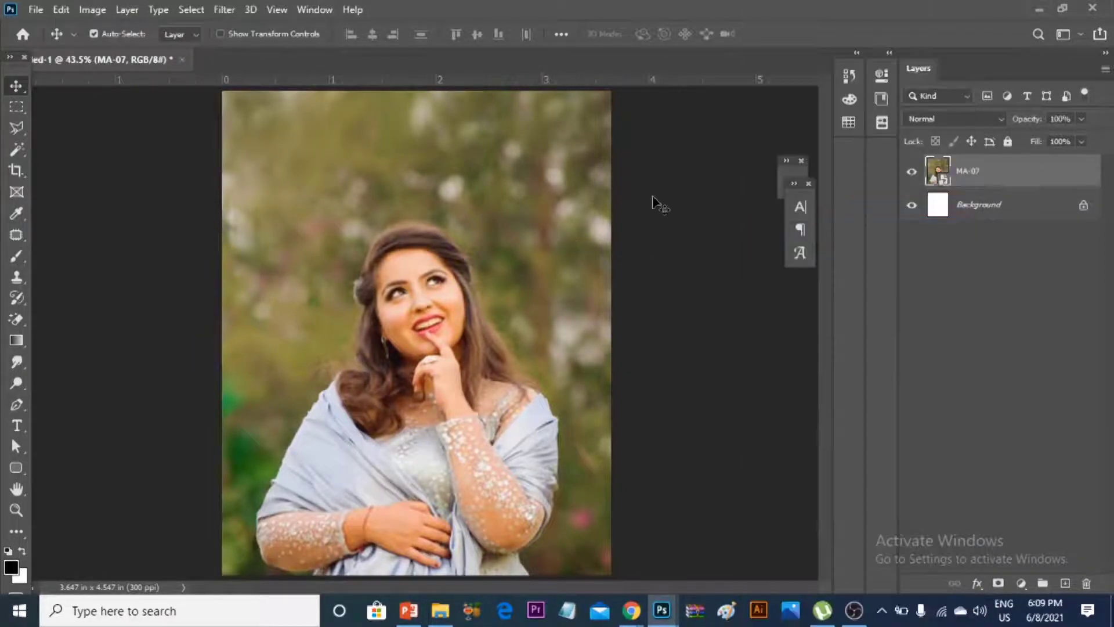
left_click(1061, 222)
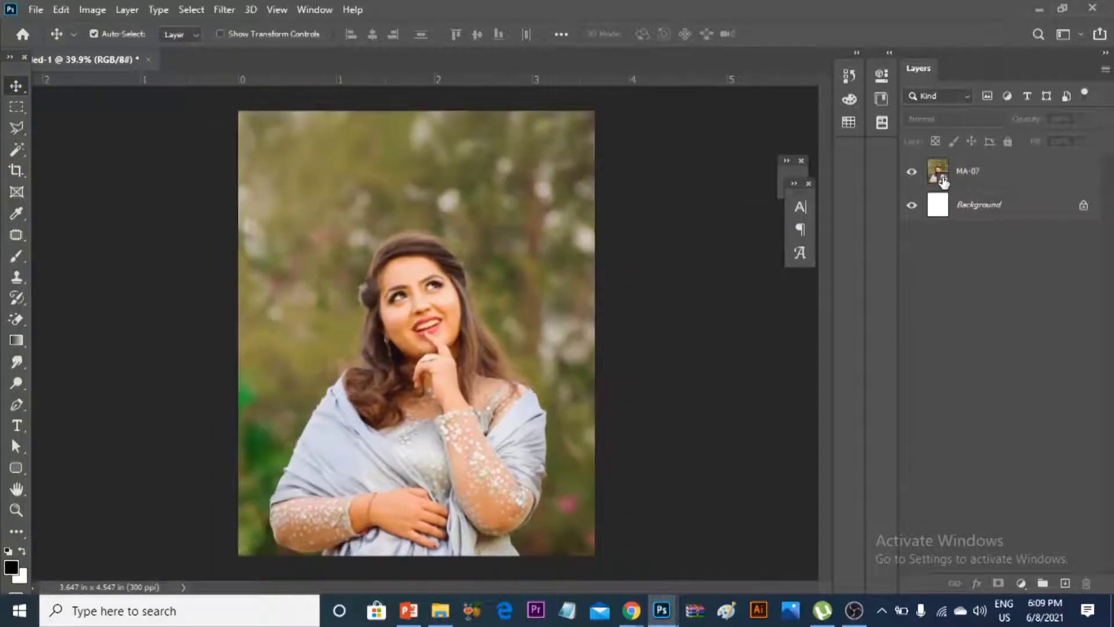
double_click(938, 172)
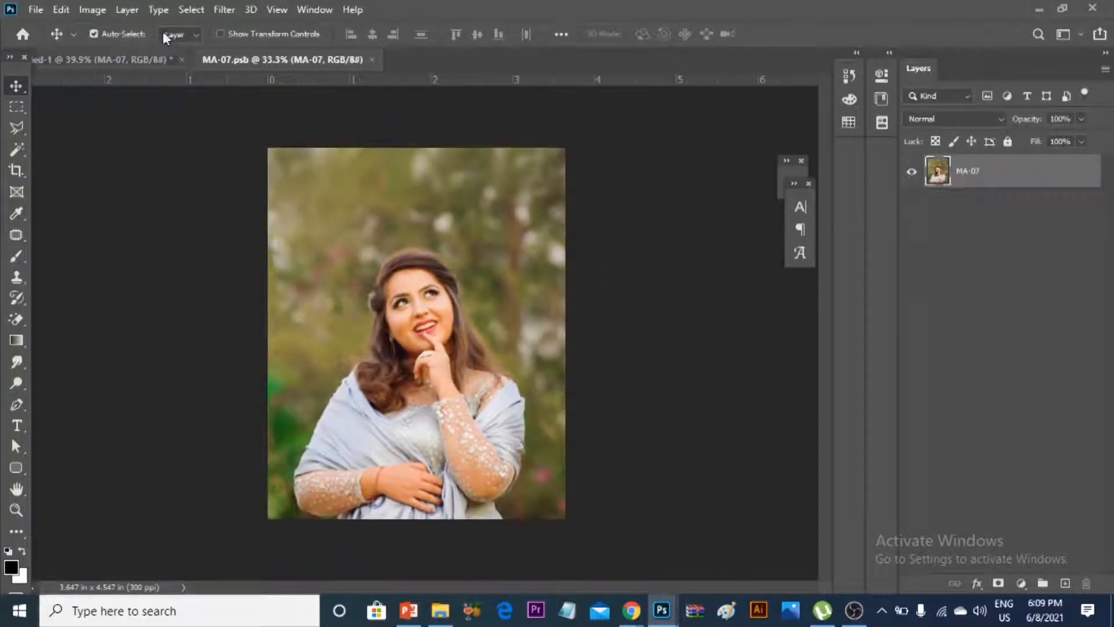
Set up the Pen tool in Shape mode and zoom in on the portrait.
scroll(443, 425, "up", 3)
scroll(462, 293, "up", 2)
scroll(521, 315, "down", 4)
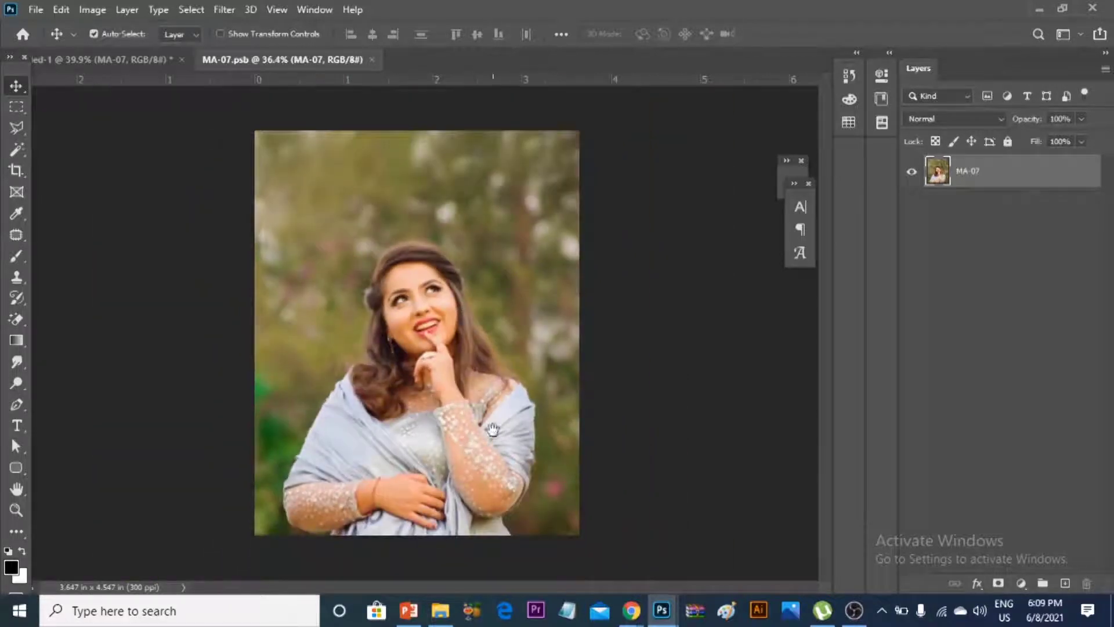
left_click(17, 404)
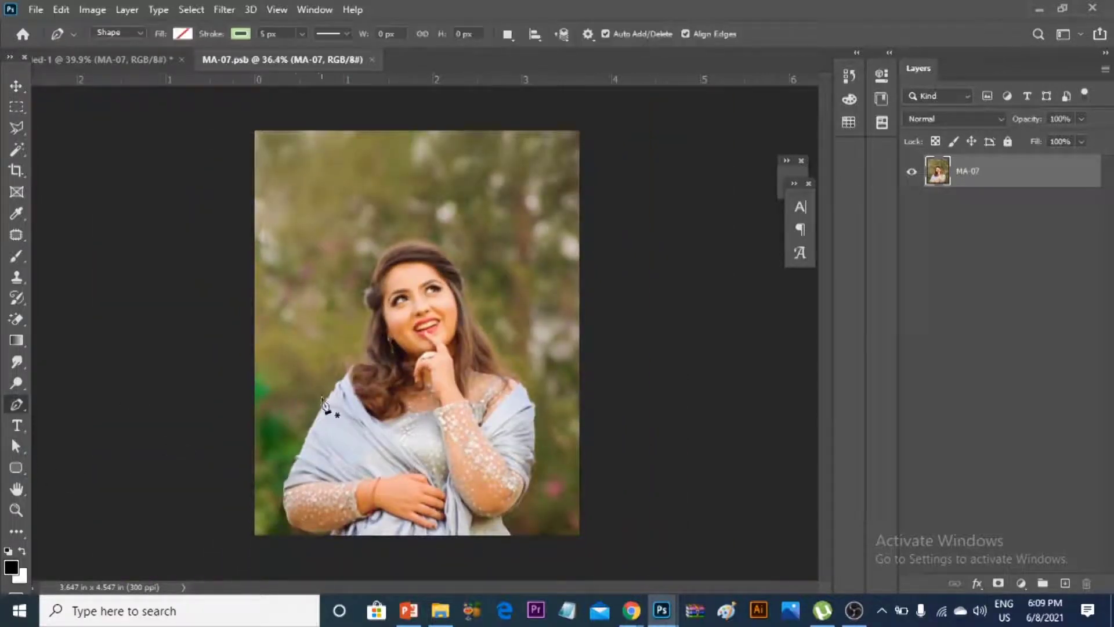
scroll(318, 298, "up", 2)
scroll(172, 114, "up", 4)
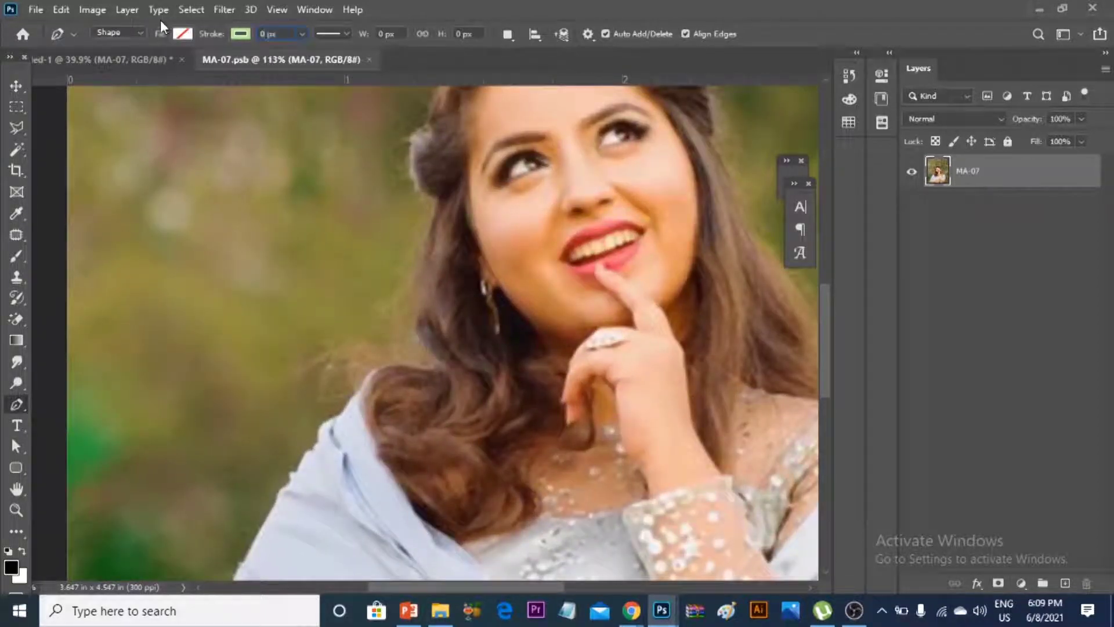
left_click(183, 34)
left_click(117, 32)
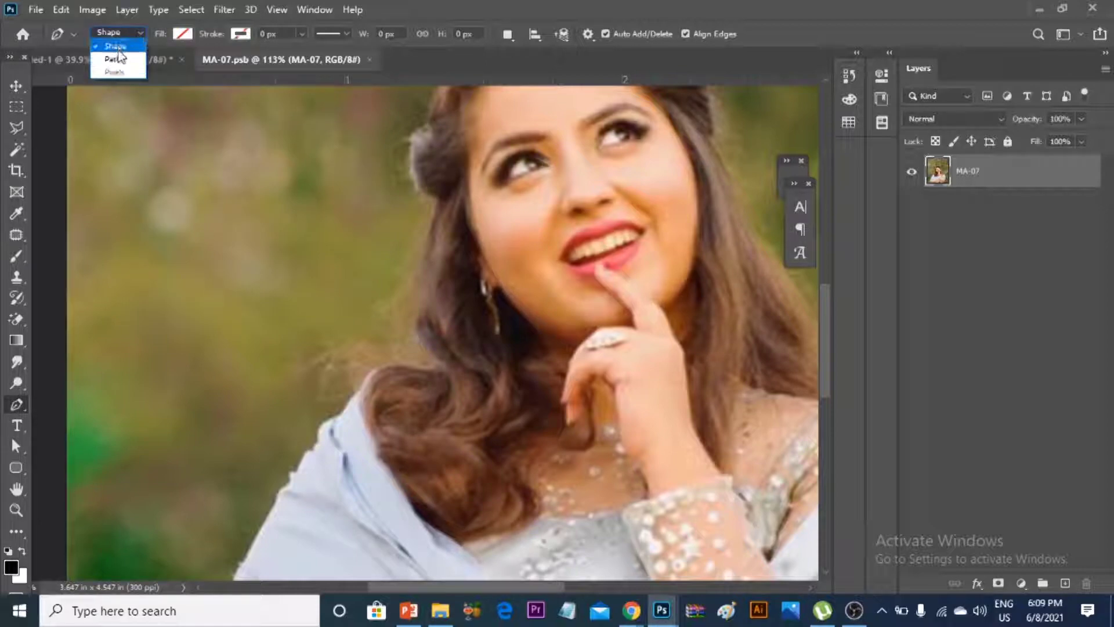
left_click(119, 46)
scroll(481, 247, "down", 3)
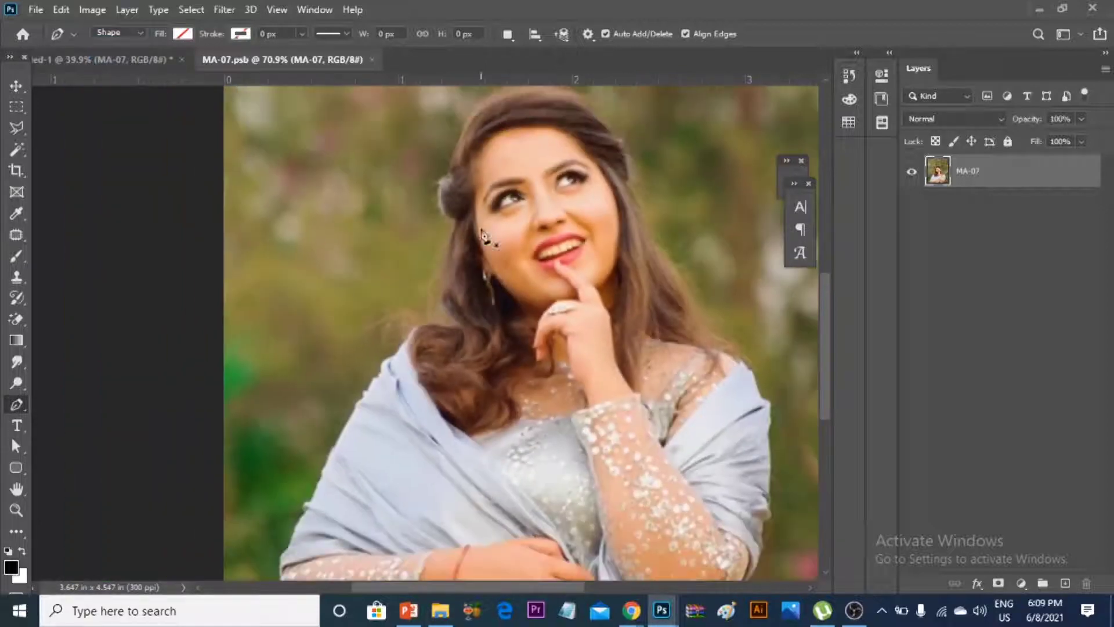
scroll(487, 258, "up", 2)
scroll(513, 183, "up", 2)
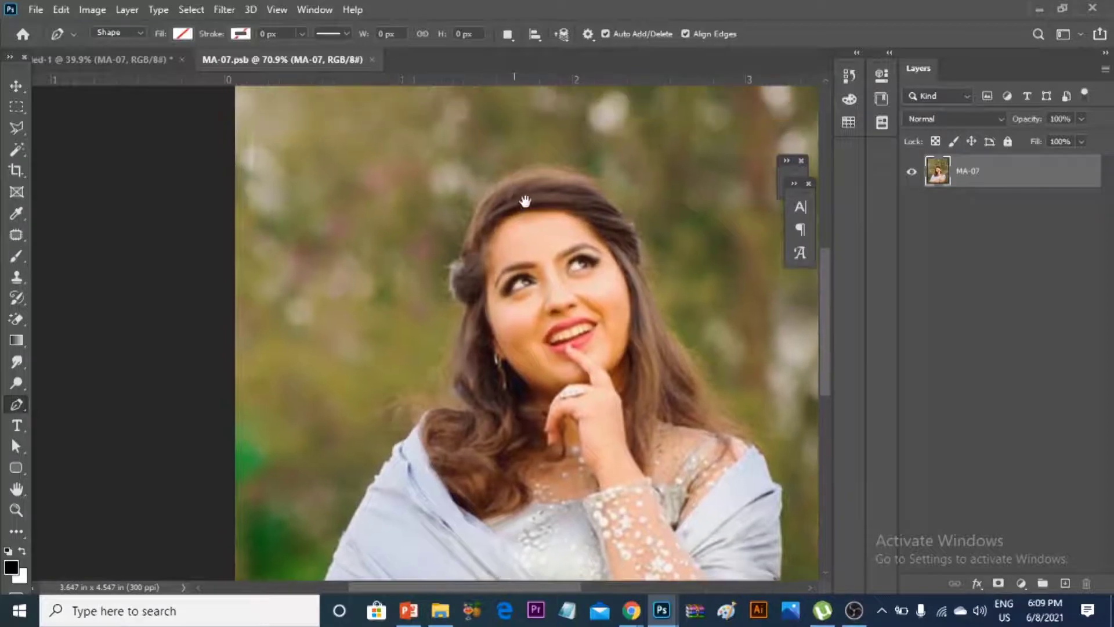
scroll(515, 184, "up", 2)
scroll(518, 187, "up", 2)
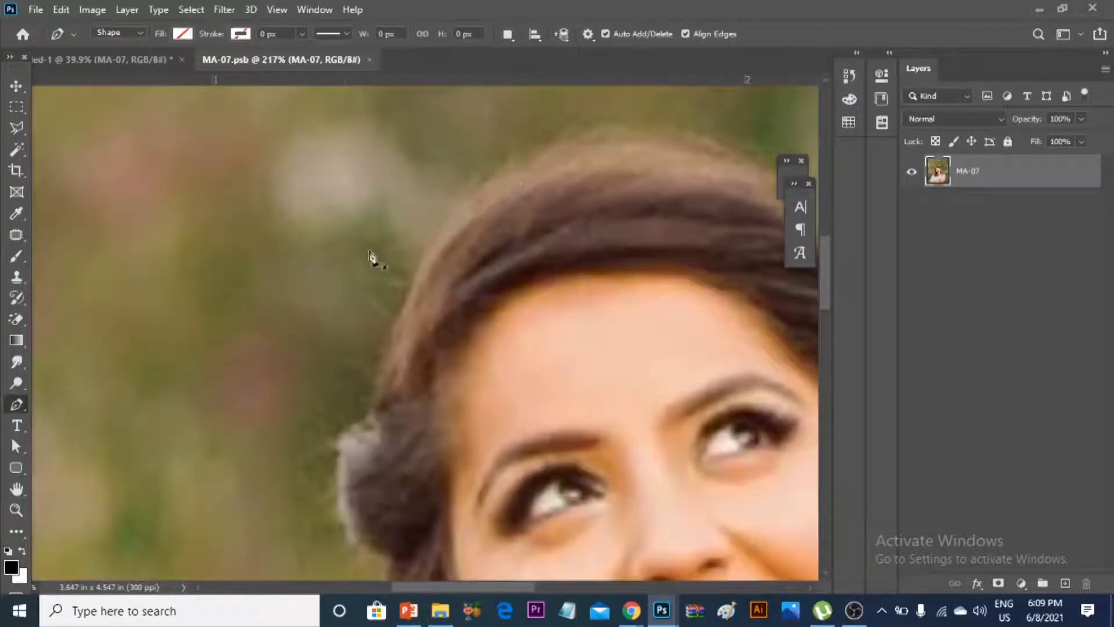
Trace the path from the hair crown down the hairline, shoulder and shawl collar.
left_click(548, 164)
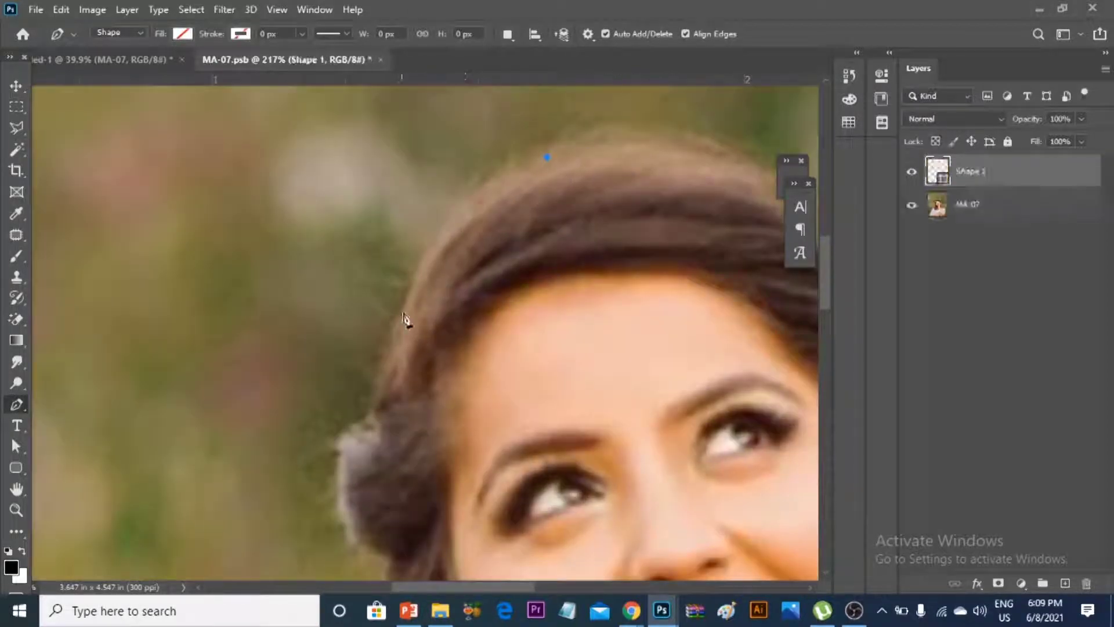
left_click_drag(373, 418, 409, 300)
left_click(369, 410, "alt")
scroll(366, 458, "up", 1)
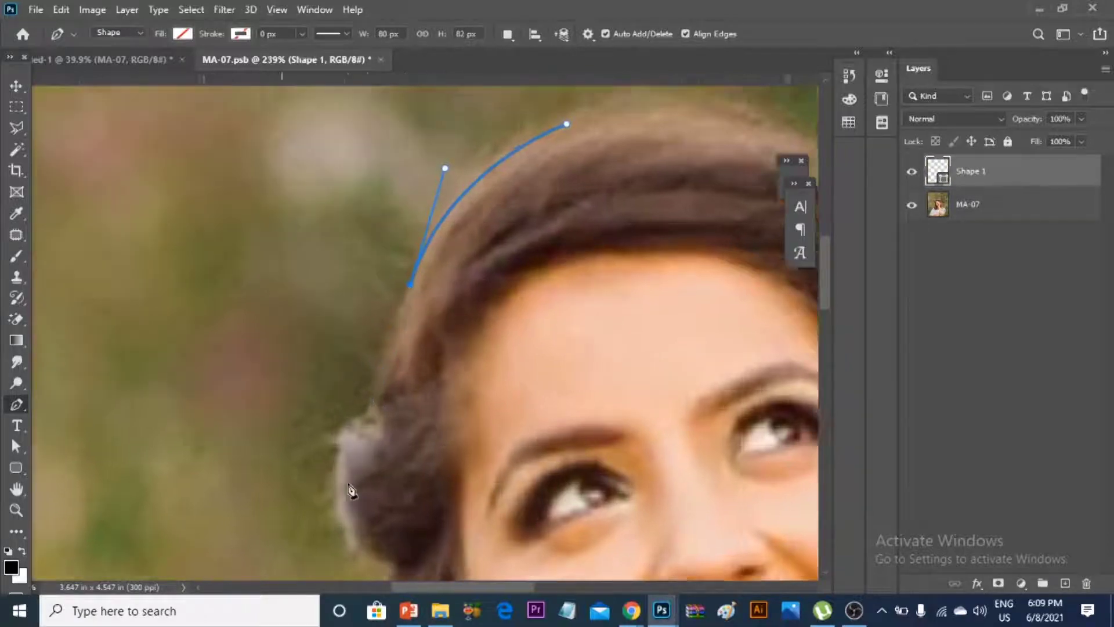
scroll(372, 453, "up", 1)
left_click_drag(374, 392, 366, 446)
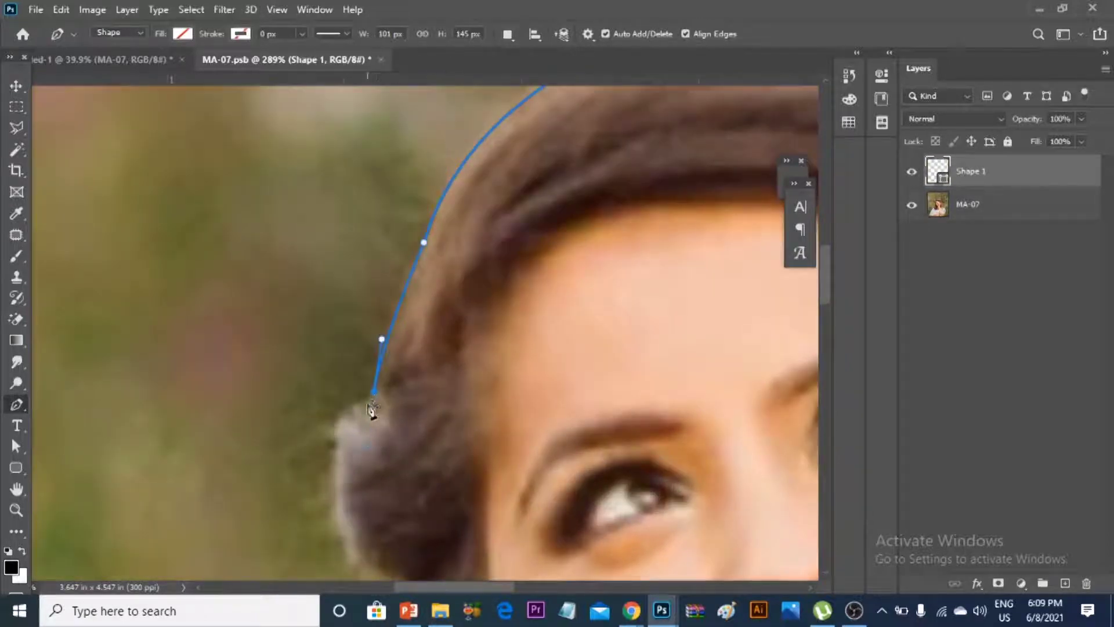
scroll(372, 409, "down", 2)
left_click(448, 497)
scroll(465, 465, "up", 2)
left_click(478, 490)
scroll(492, 498, "up", 1)
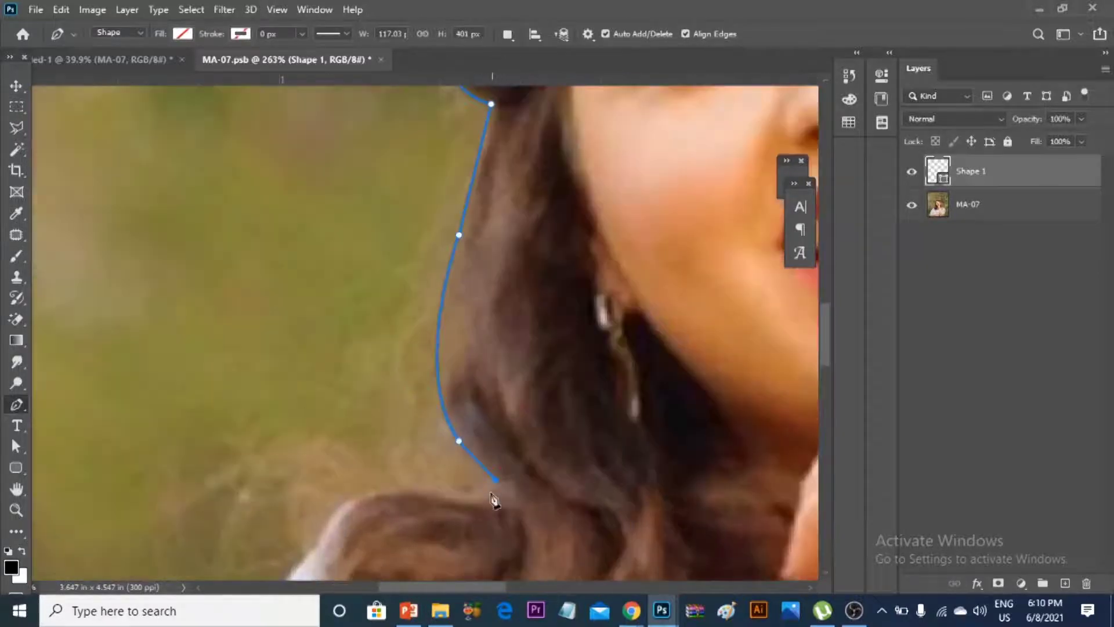
scroll(492, 500, "down", 2)
scroll(435, 427, "up", 2)
left_click(429, 415)
scroll(413, 438, "up", 1)
left_click_drag(369, 492, 375, 522)
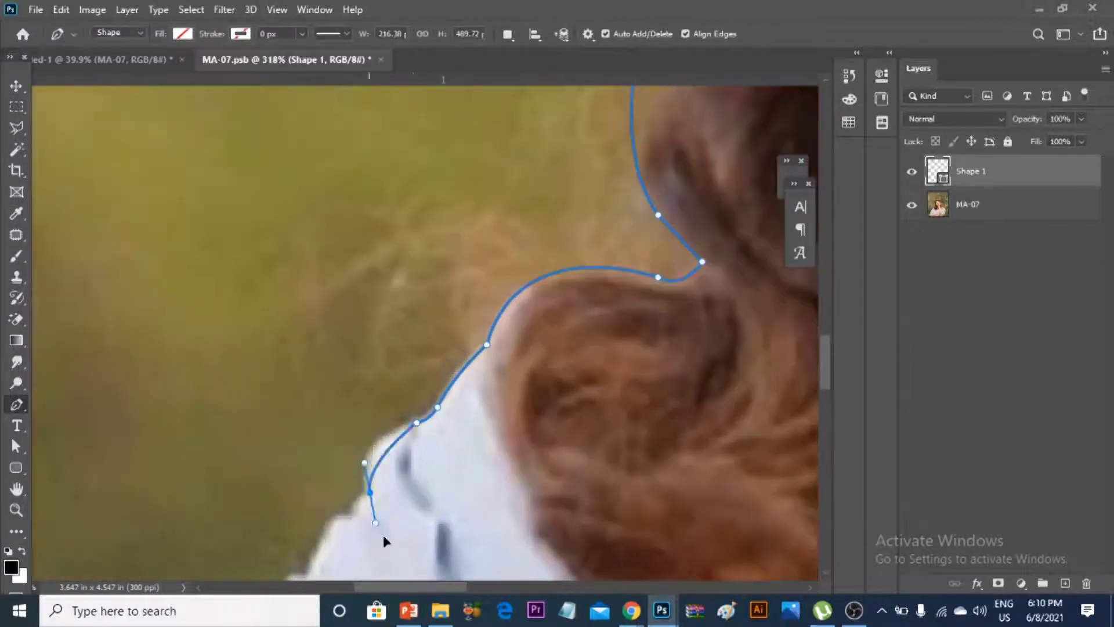
scroll(444, 351, "up", 1)
left_click(398, 304)
left_click(368, 423)
scroll(355, 425, "up", 1)
left_click_drag(314, 441, 323, 483)
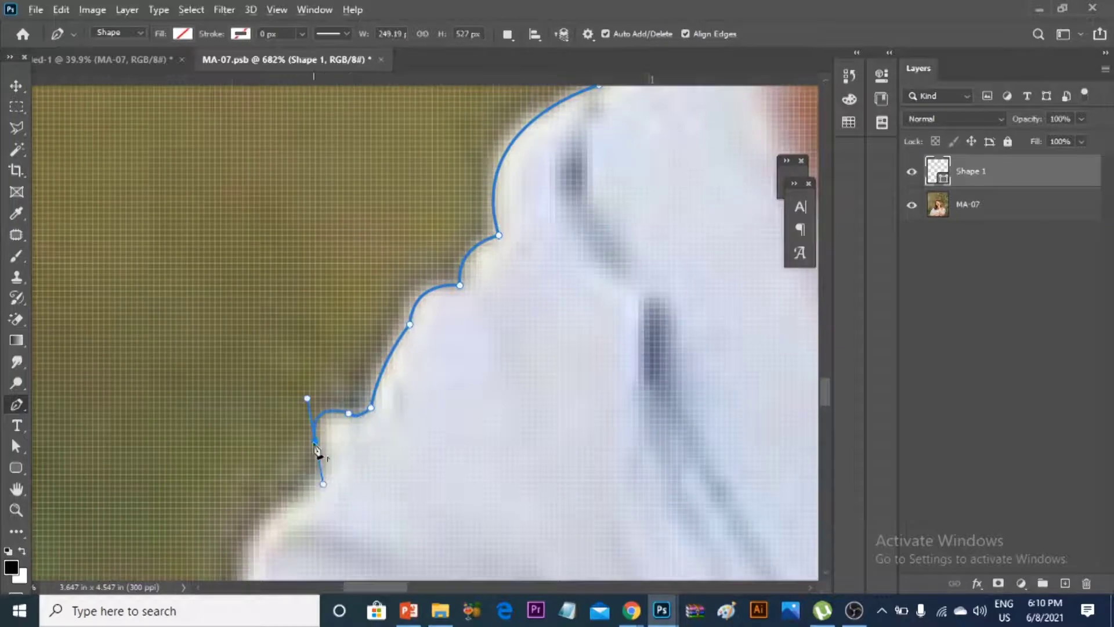
scroll(314, 447, "down", 2)
scroll(373, 291, "up", 1)
left_click(301, 444)
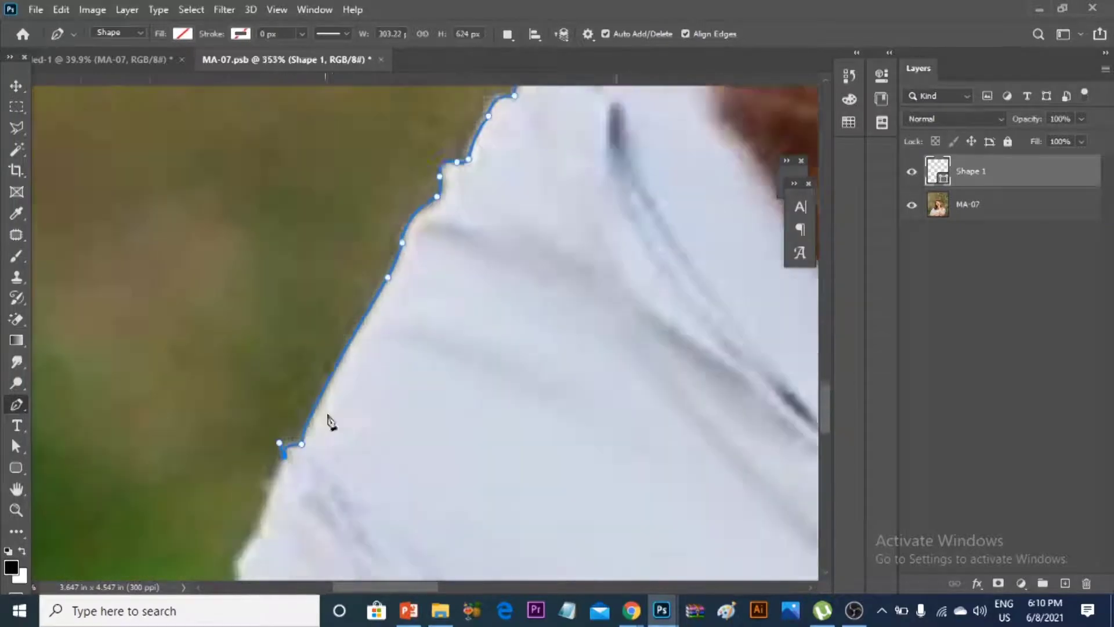
scroll(348, 395, "up", 1)
scroll(349, 401, "up", 1)
scroll(348, 464, "down", 1)
scroll(377, 424, "up", 1)
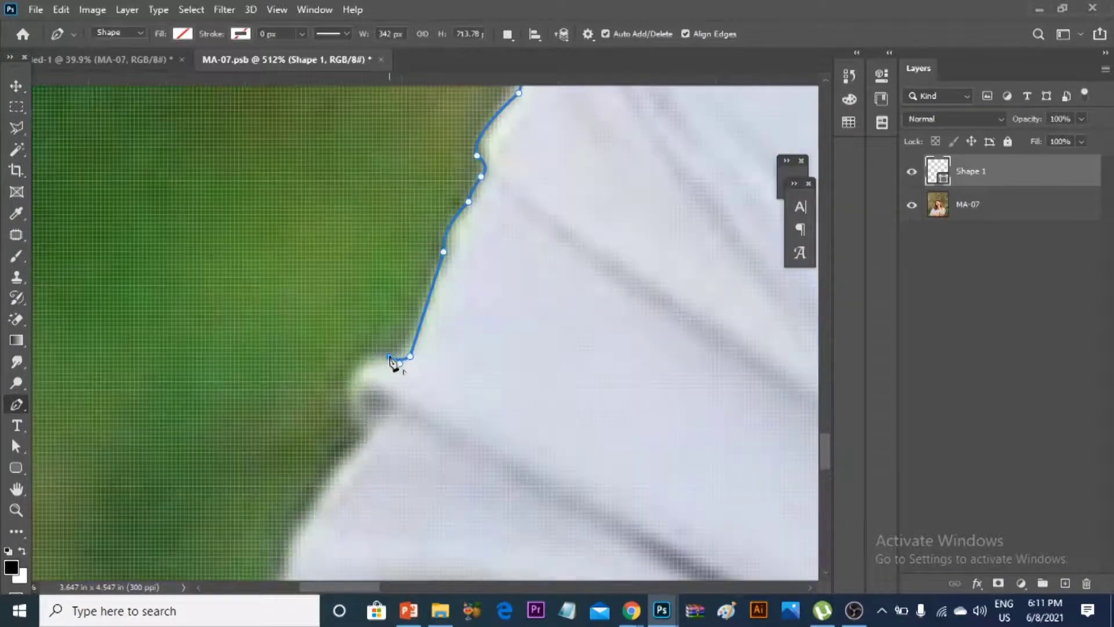
scroll(395, 366, "down", 3)
scroll(425, 385, "up", 1)
left_click(393, 461)
scroll(401, 406, "up", 2)
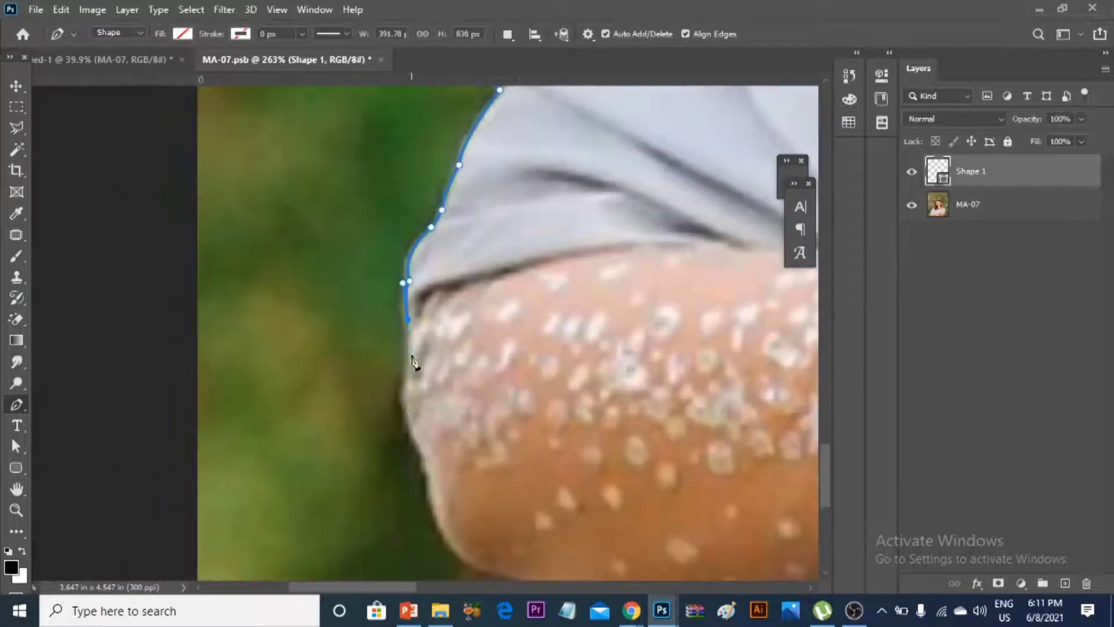
scroll(458, 505, "down", 2)
Continue the path along the bottom and outer edge of the arm and up the shawl.
left_click(629, 522)
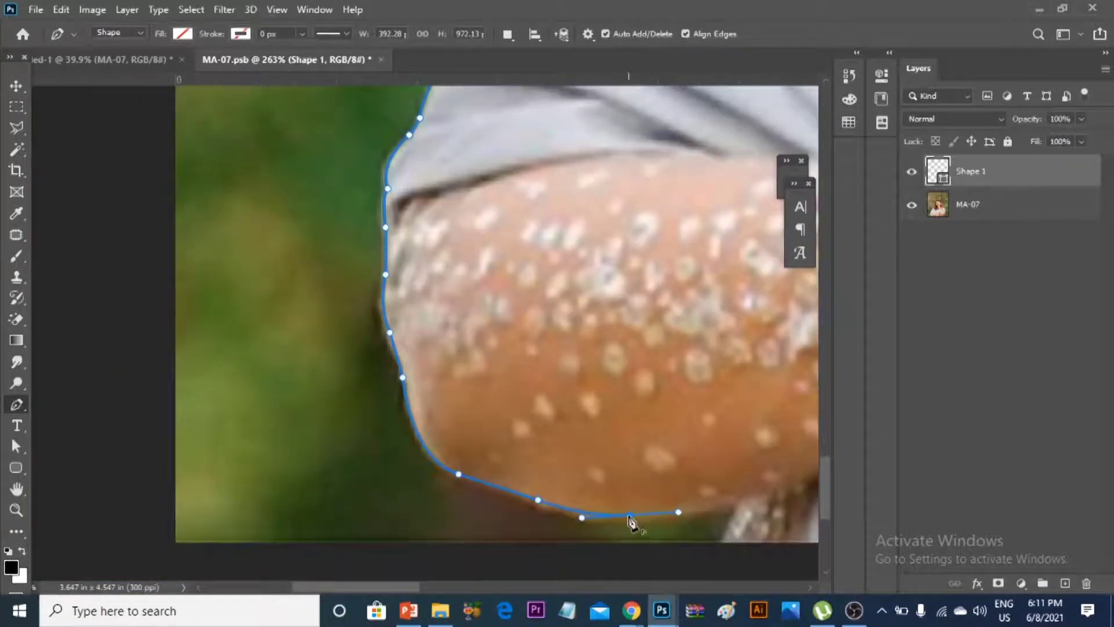
scroll(580, 493, "down", 2)
scroll(537, 462, "up", 3)
left_click(497, 325)
left_click(463, 273)
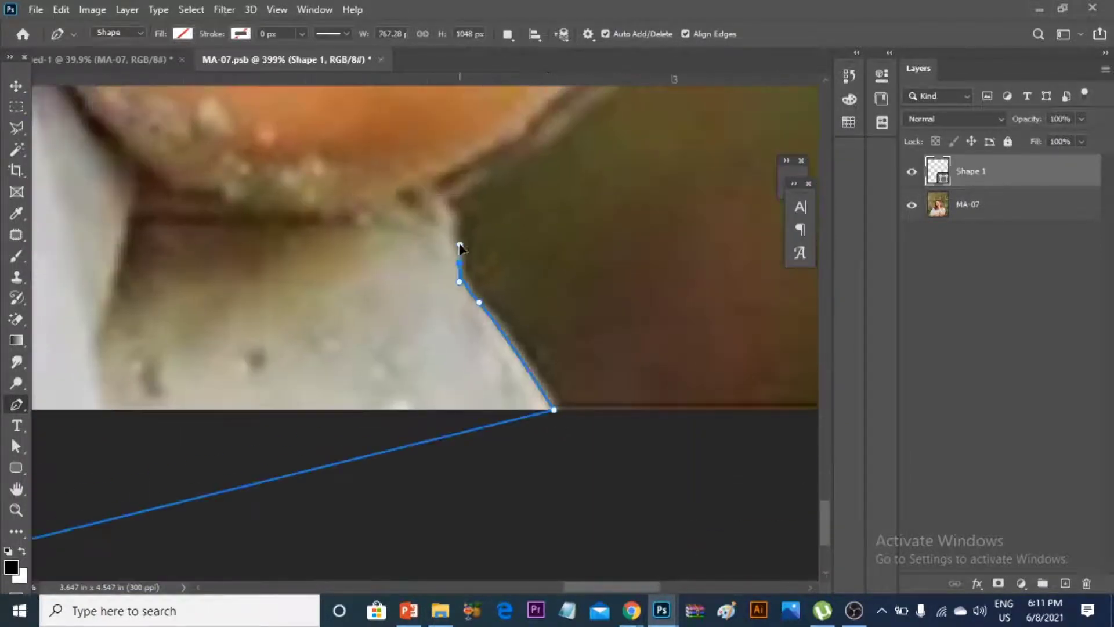
scroll(522, 397, "down", 1)
scroll(498, 427, "up", 1)
left_click(621, 274)
scroll(622, 277, "up", 1)
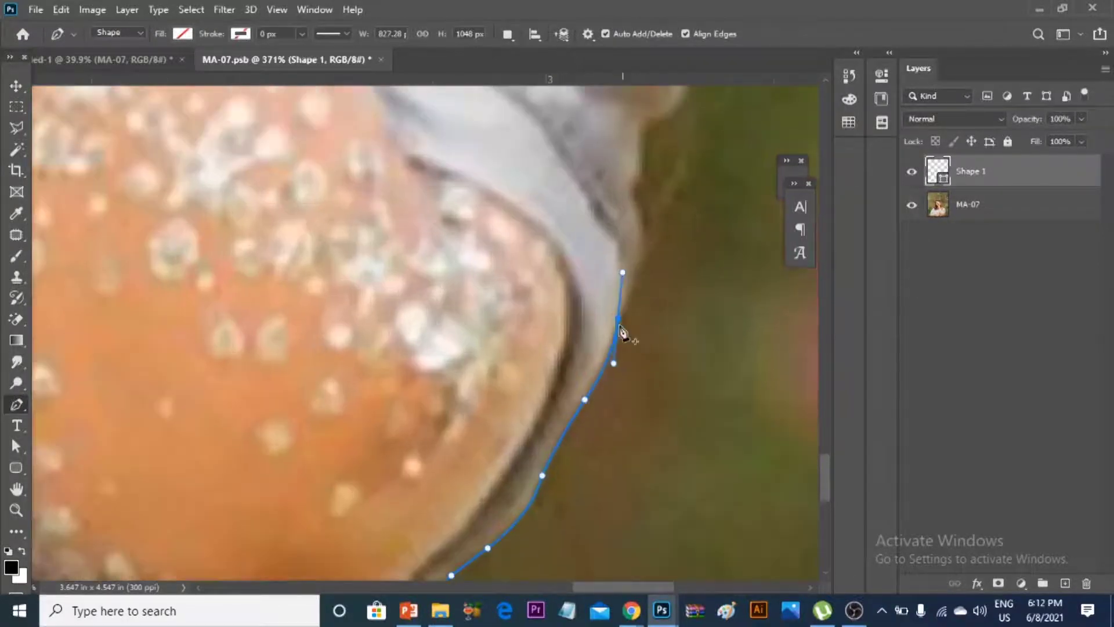
scroll(644, 229, "up", 1)
left_click(637, 171)
scroll(606, 299, "up", 1)
left_click(637, 197)
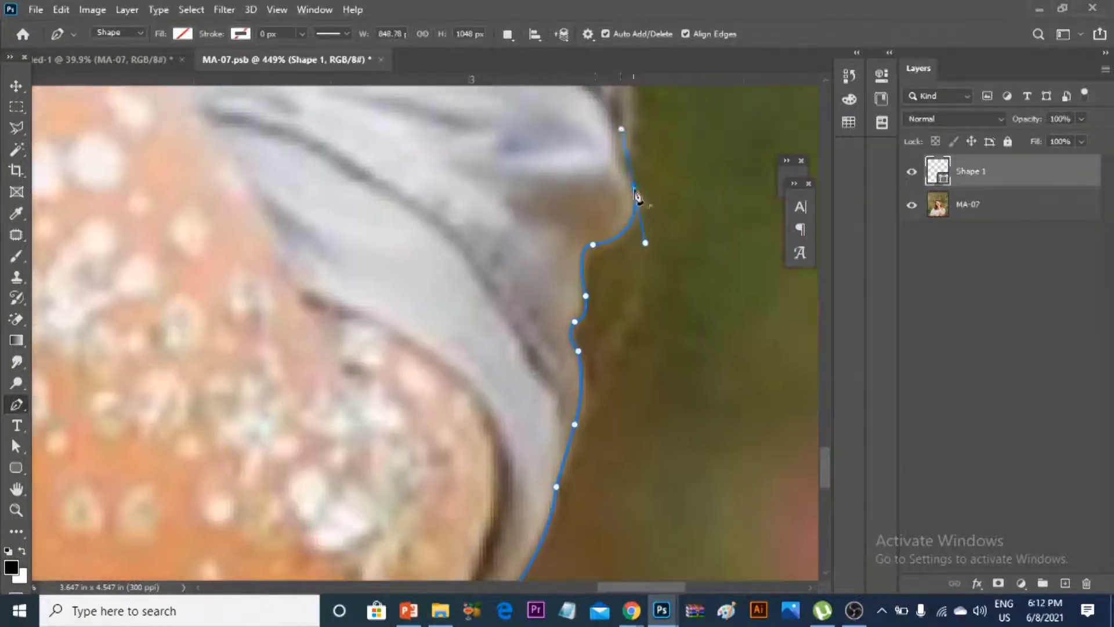
scroll(638, 197, "up", 1)
left_click(653, 298)
scroll(664, 250, "up", 2)
left_click(673, 238)
scroll(673, 238, "up", 2)
scroll(634, 194, "up", 1)
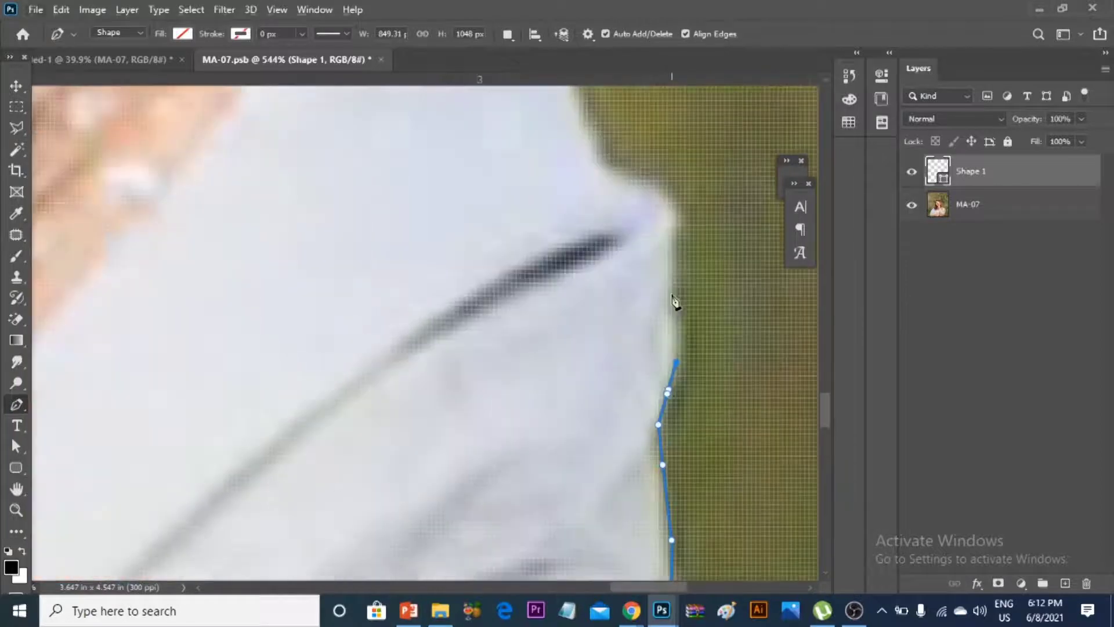
scroll(632, 197, "up", 2)
left_click(623, 345)
left_click(530, 195)
scroll(525, 174, "down", 2)
scroll(530, 243, "down", 2)
left_click_drag(505, 250, 475, 196)
scroll(499, 261, "up", 3)
scroll(590, 366, "up", 1)
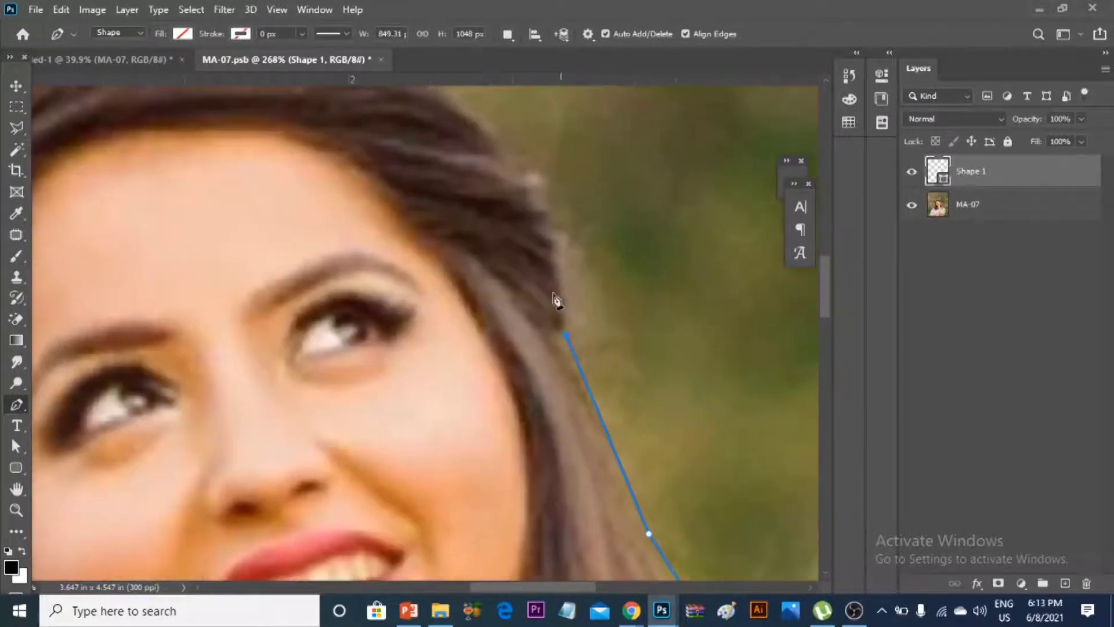
Close the path with a curved anchor at the hair crown and select the photo layer.
left_click_drag(515, 116, 693, 392)
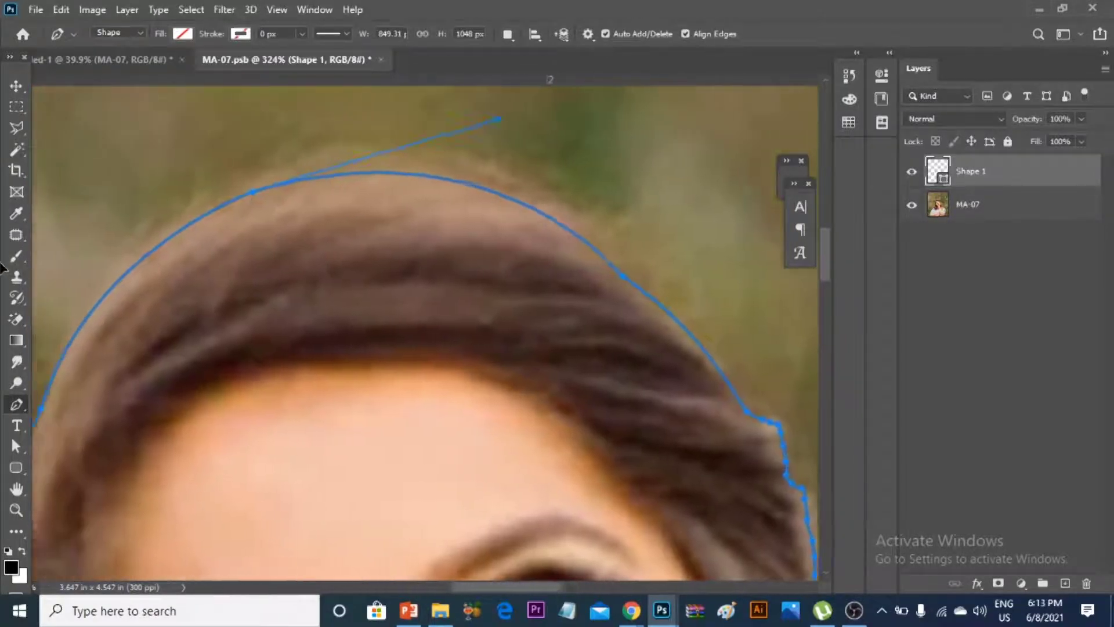
left_click_drag(185, 192, 423, 132)
scroll(580, 290, "down", 5)
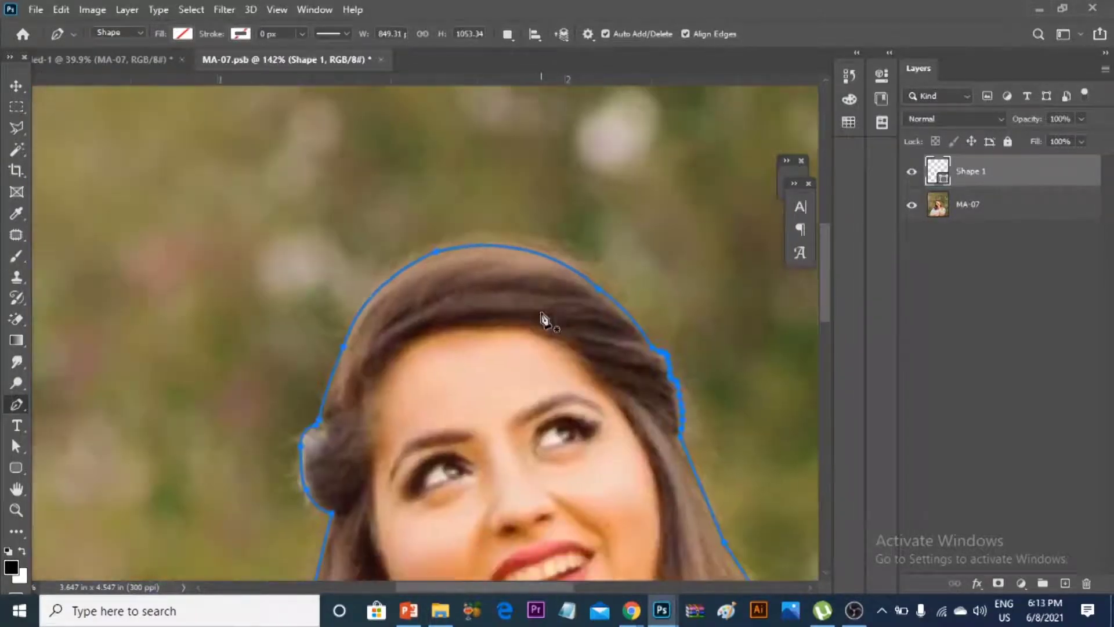
scroll(546, 322, "down", 4)
scroll(536, 342, "down", 1)
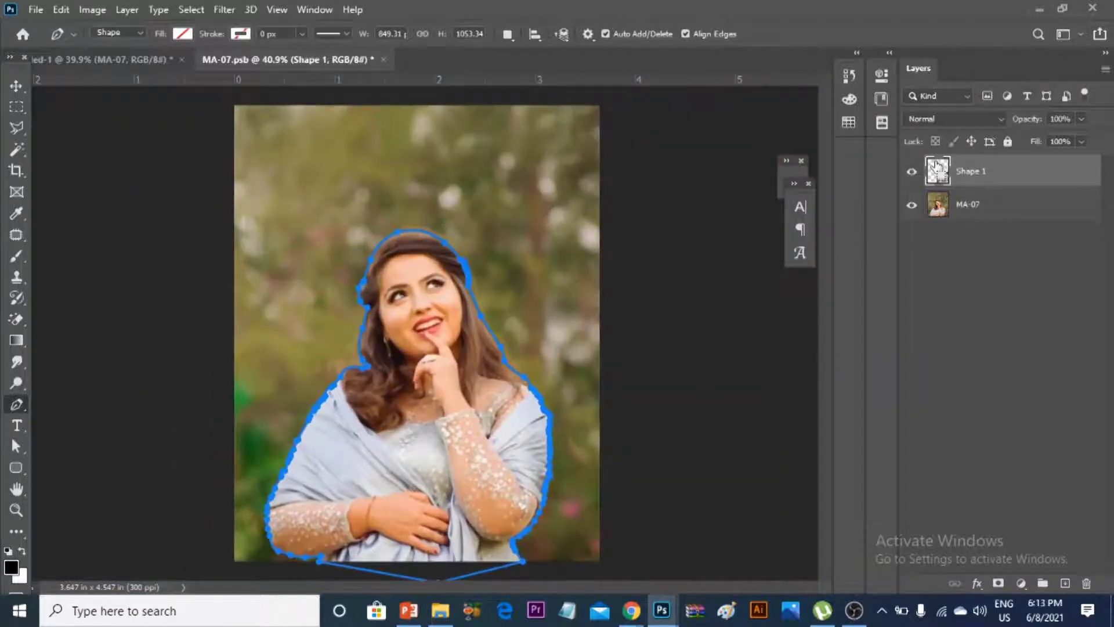
left_click(936, 170, "ctrl")
Copy the woman onto her own layer from the outline selection and check it by toggling layers.
key("ctrl+shift+alt+n")
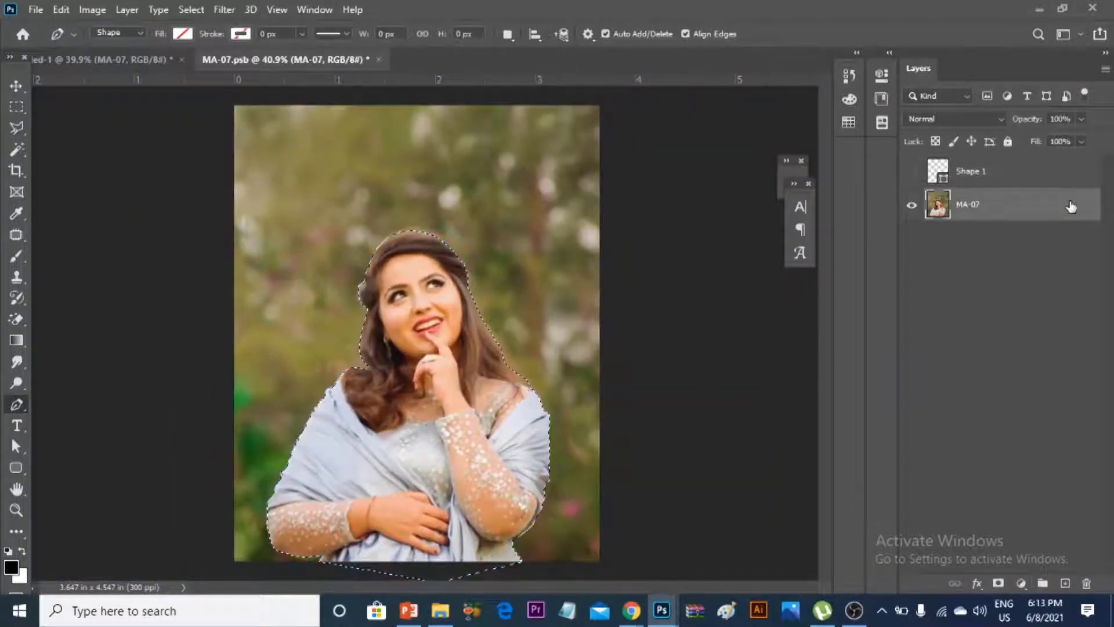
key("ctrl+v")
left_click(912, 238)
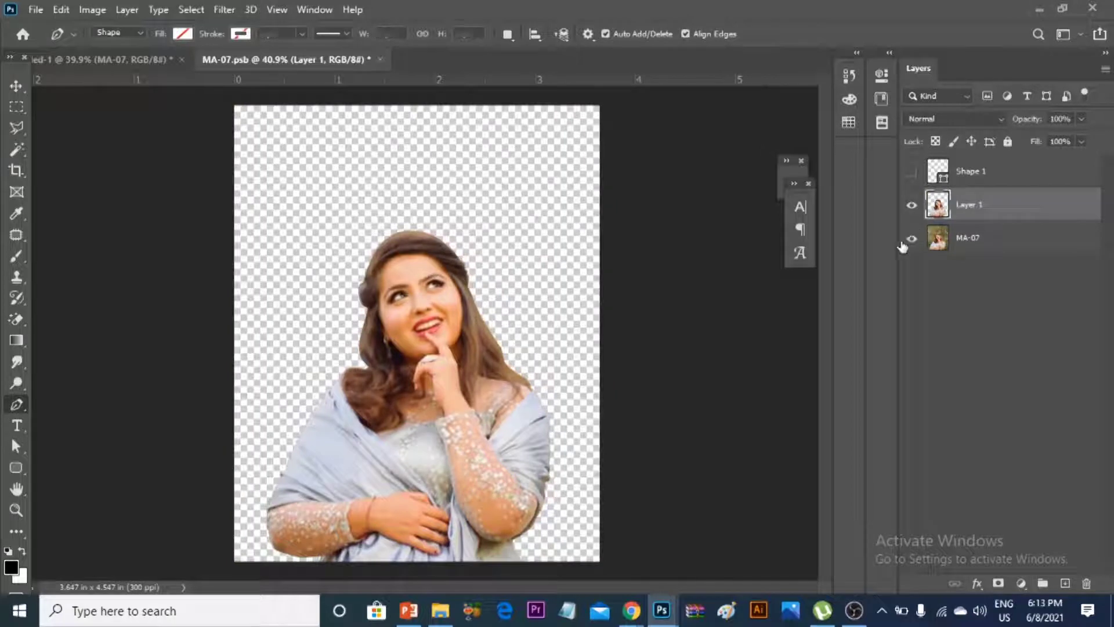
left_click(16, 86)
left_click(961, 250)
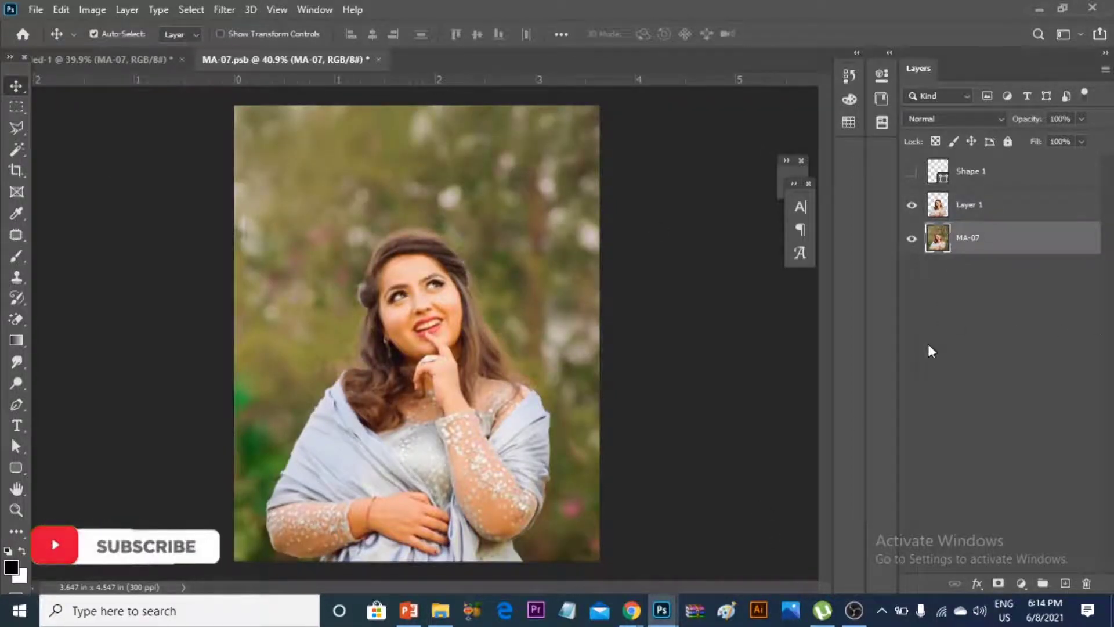
left_click(910, 205)
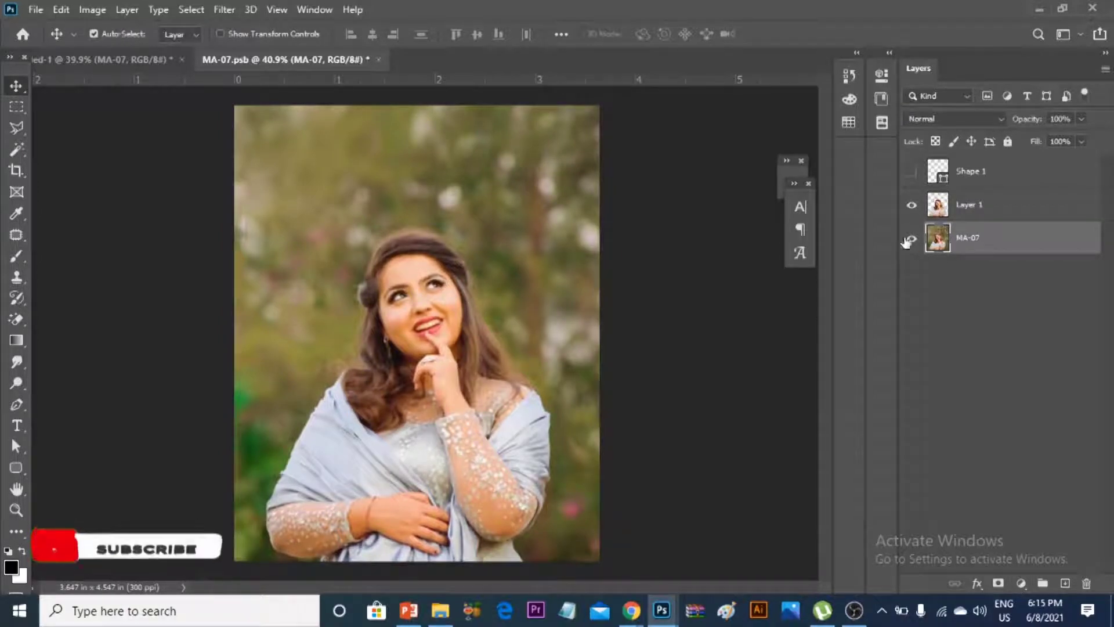
Add an Exposure adjustment over MA-07 with Exposure about -0.83 and Gamma about 0.72.
left_click(1021, 583)
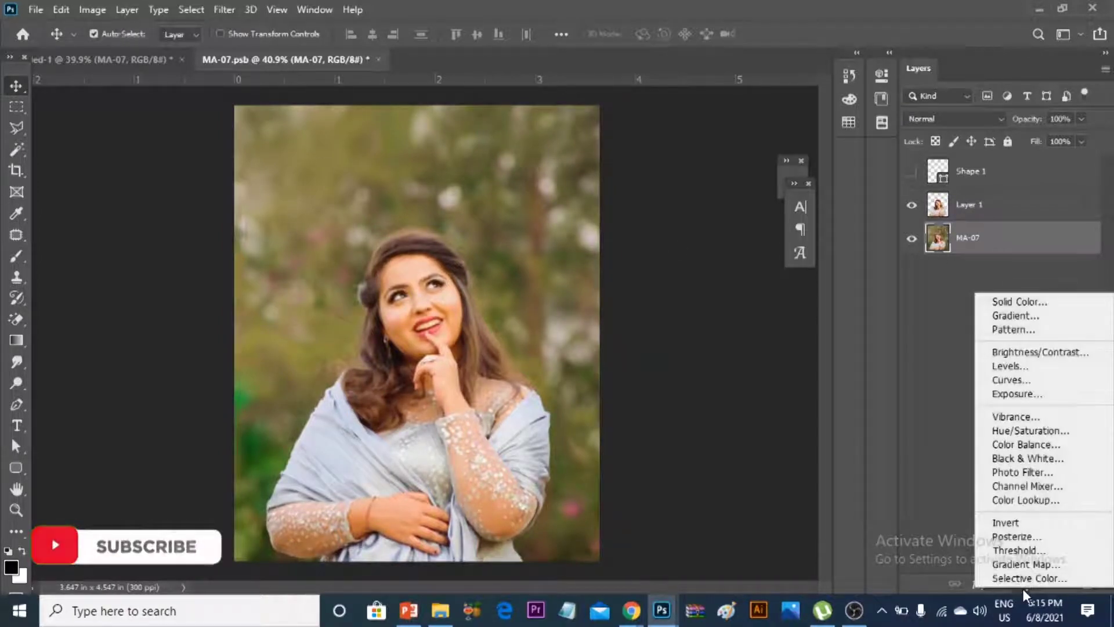
left_click(1010, 395)
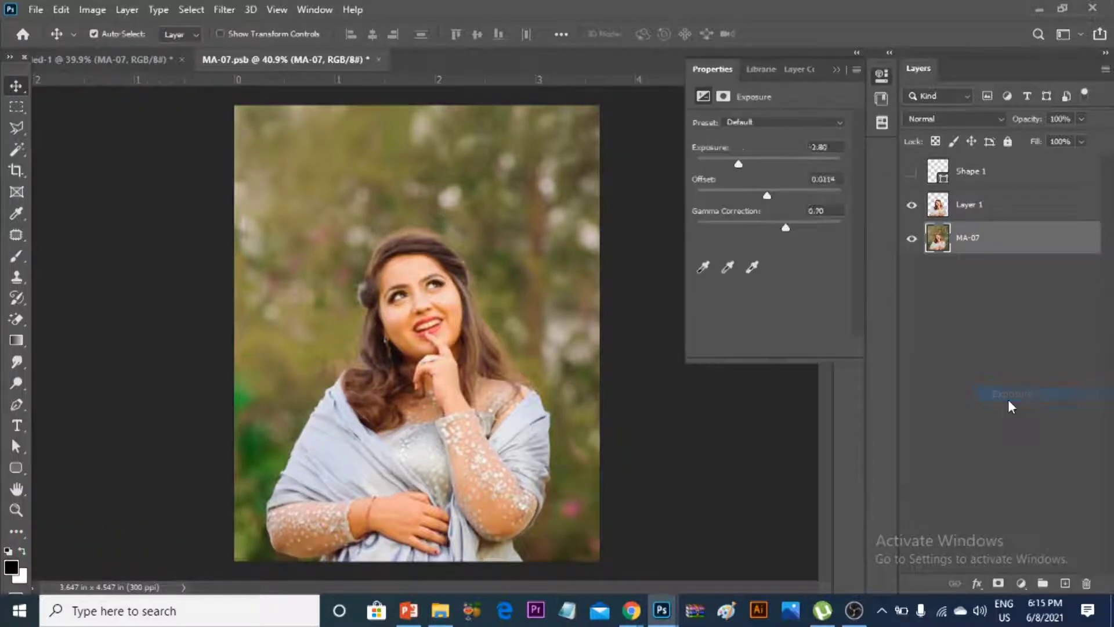
left_click_drag(771, 226, 785, 227)
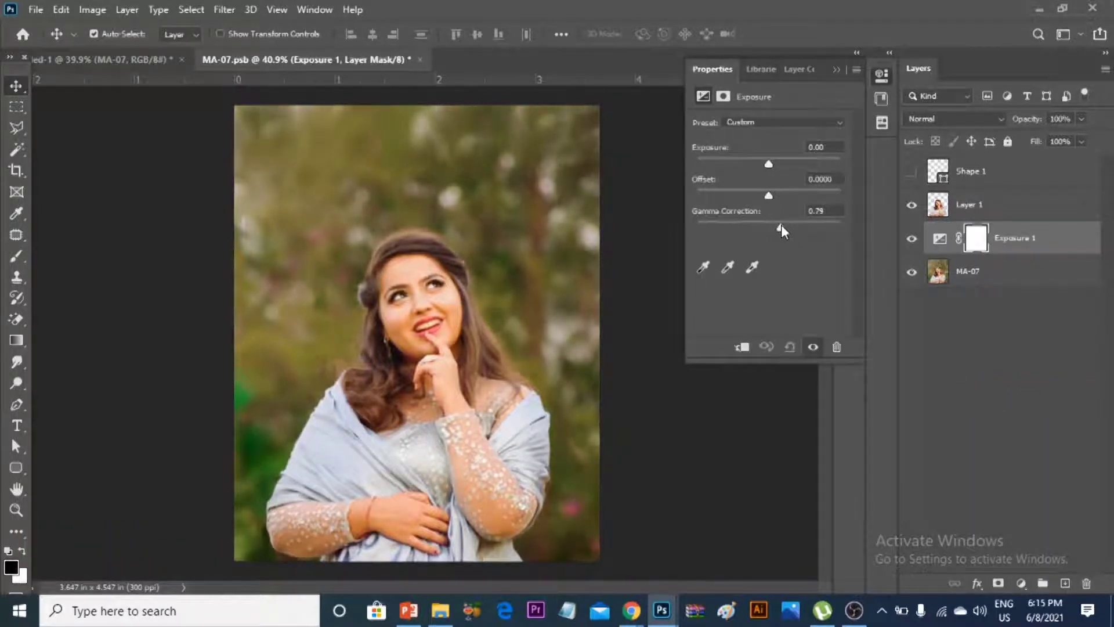
left_click_drag(768, 163, 759, 164)
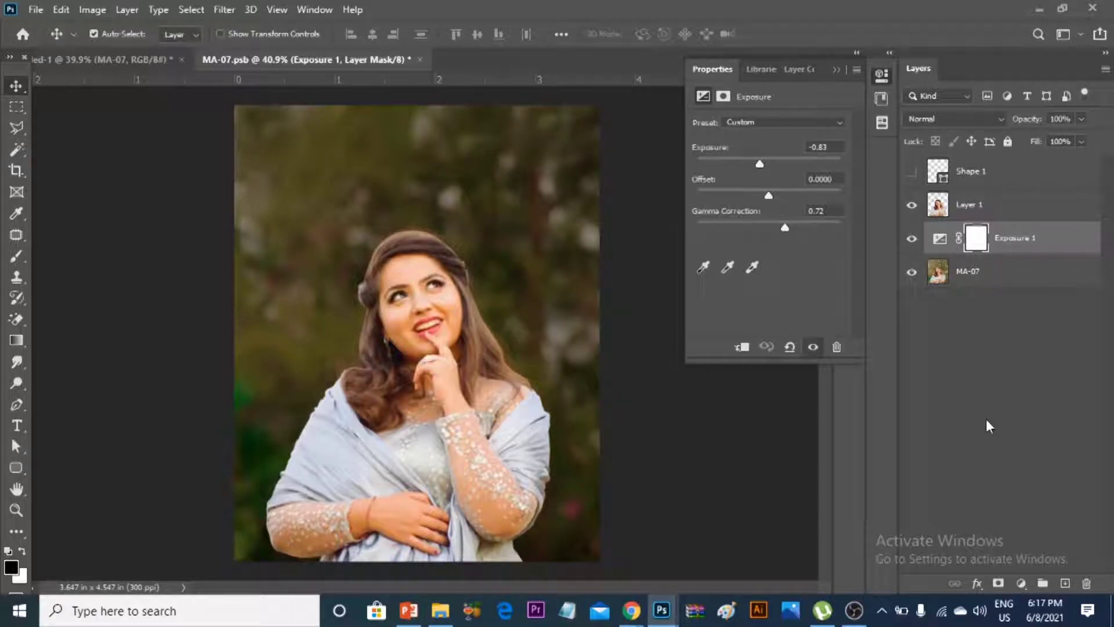
left_click(1013, 209)
left_click(912, 204)
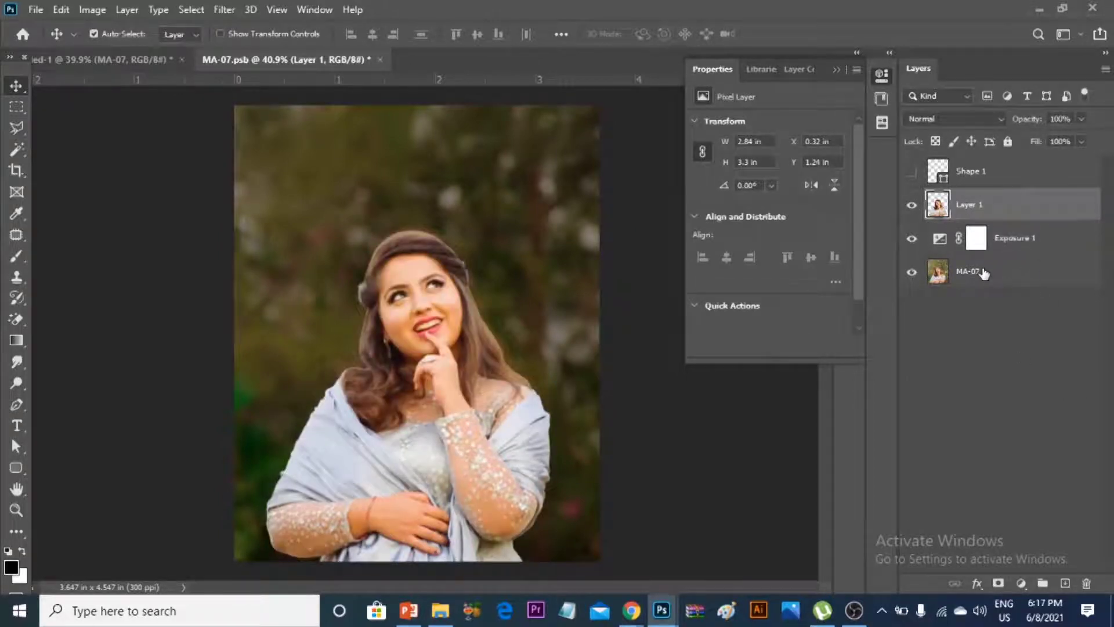
Clip a Color Balance adjustment to the woman's layer with Cyan/Red midtones at -32.
left_click(1019, 586)
left_click(1024, 443)
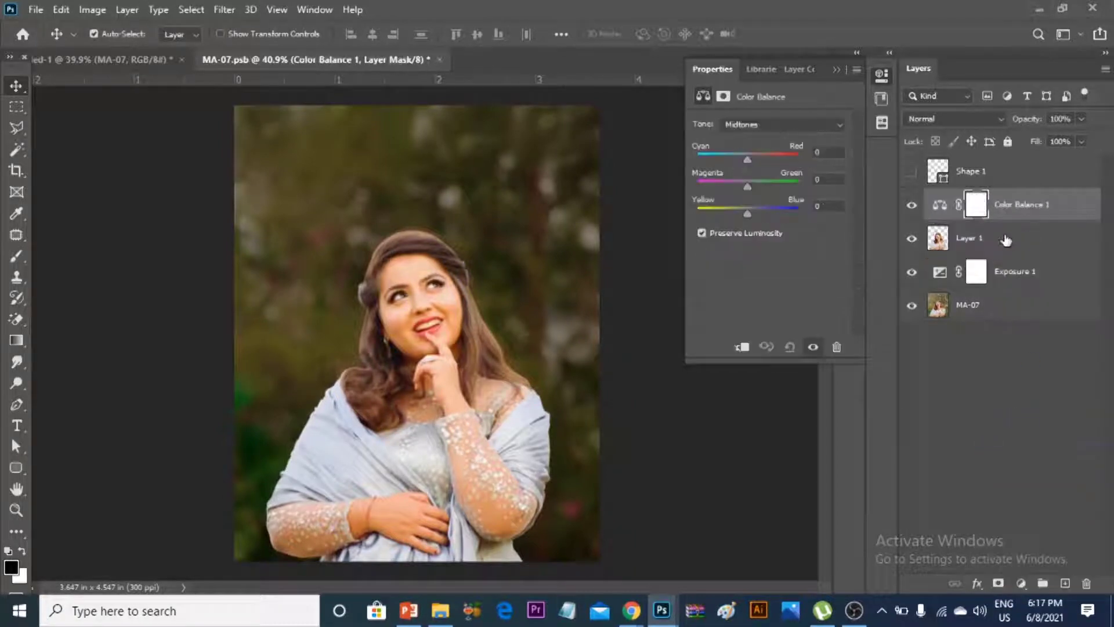
left_click(1016, 219, "alt")
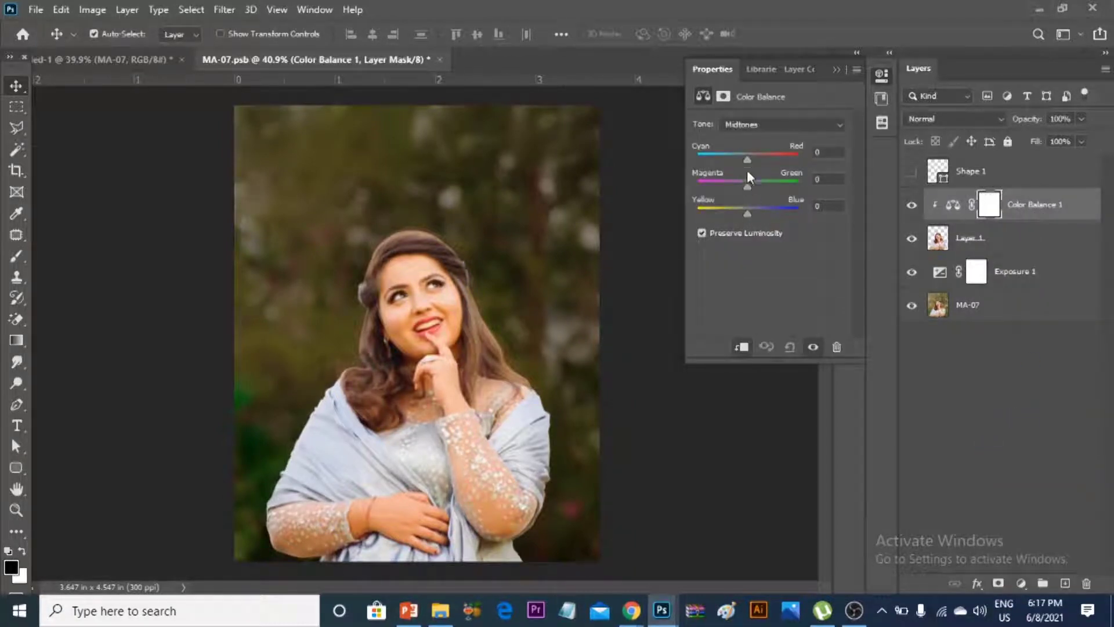
left_click_drag(746, 160, 734, 159)
left_click(1020, 583)
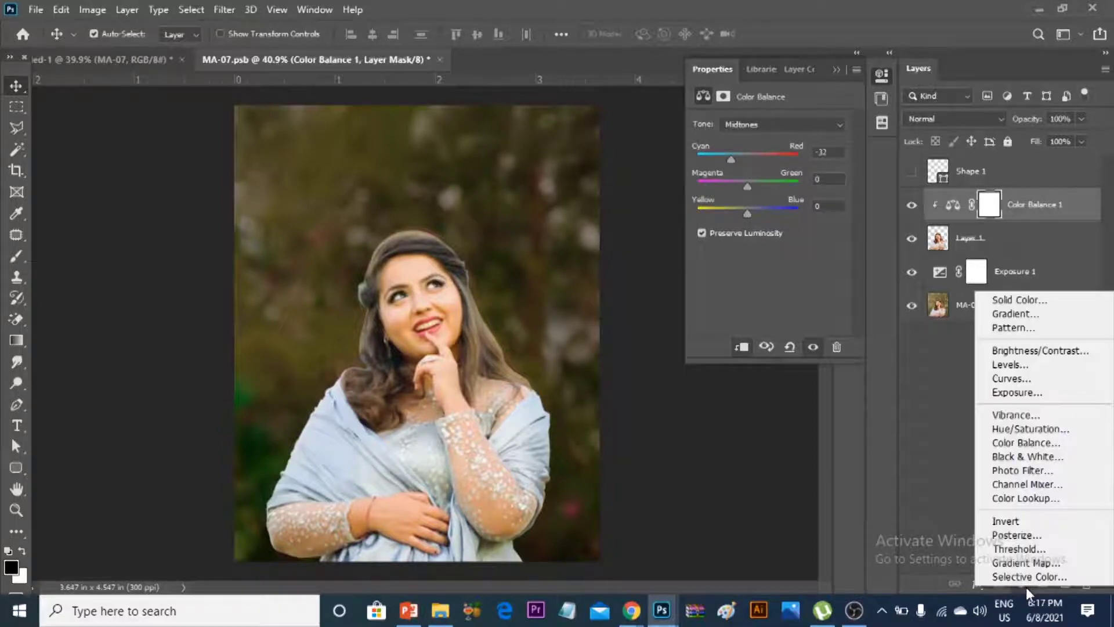
left_click(1026, 586)
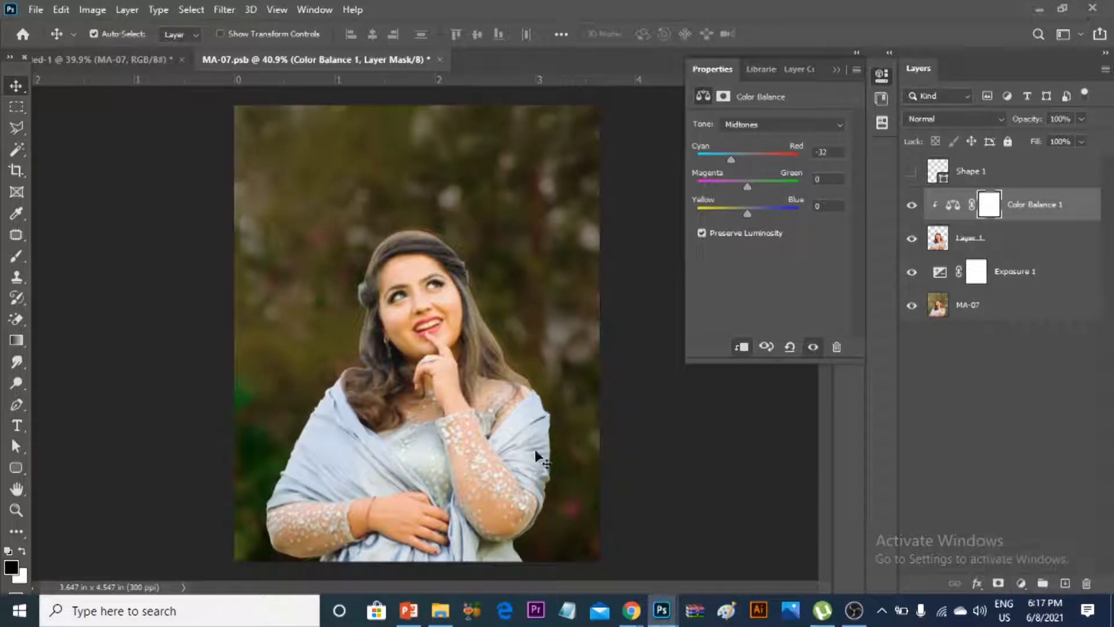
Clip a second Exposure adjustment to the woman with Exposure -1.52 and Gamma 0.64.
left_click(1020, 583)
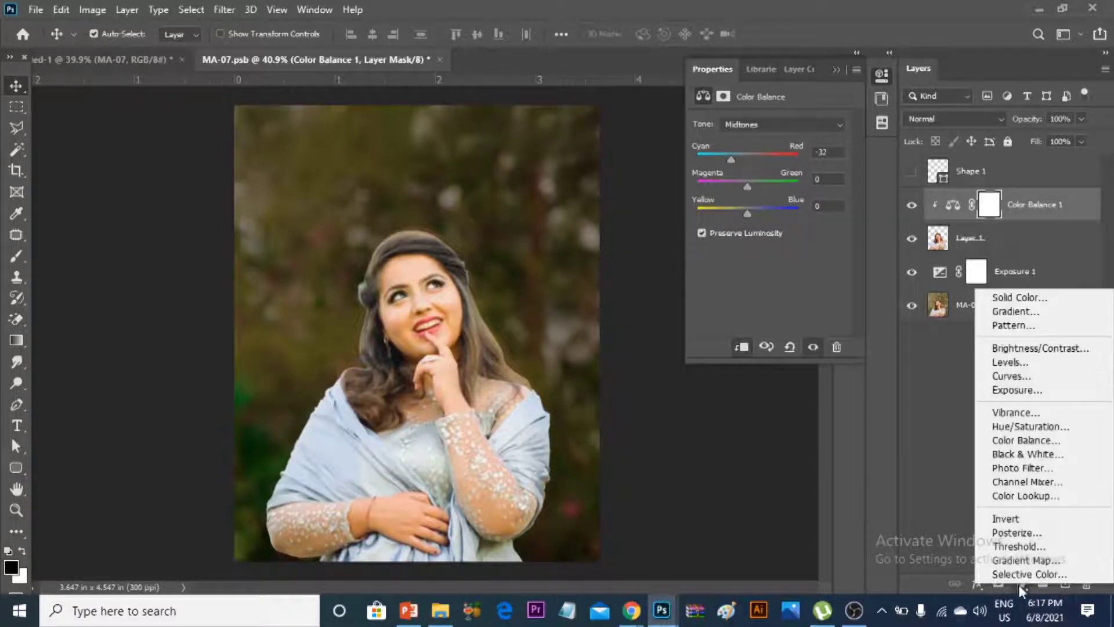
left_click(1016, 391)
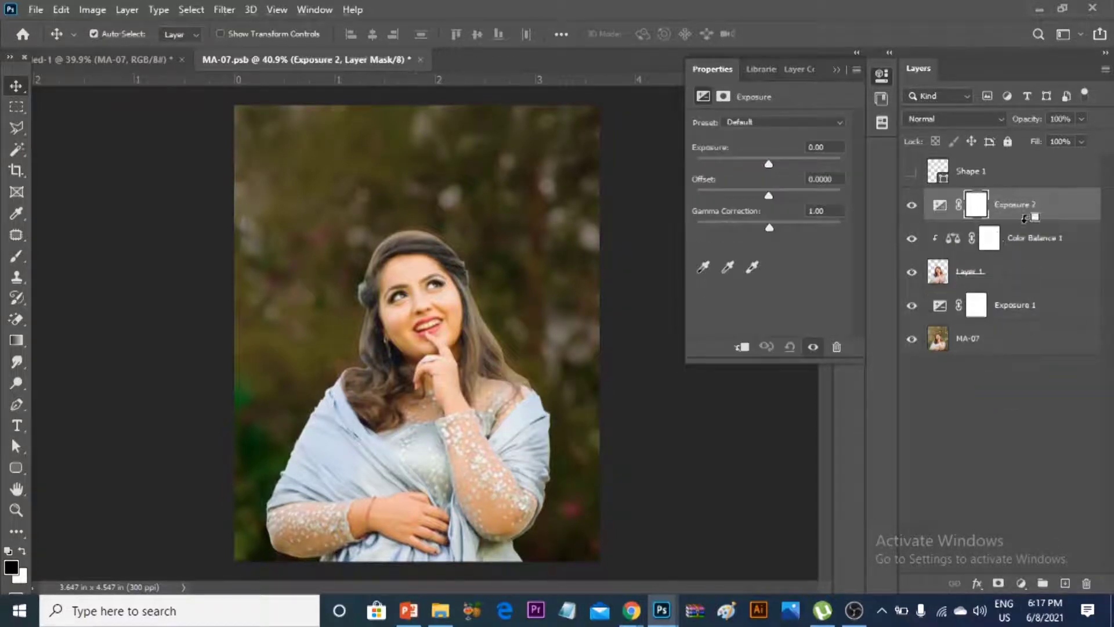
left_click(1024, 218, "alt")
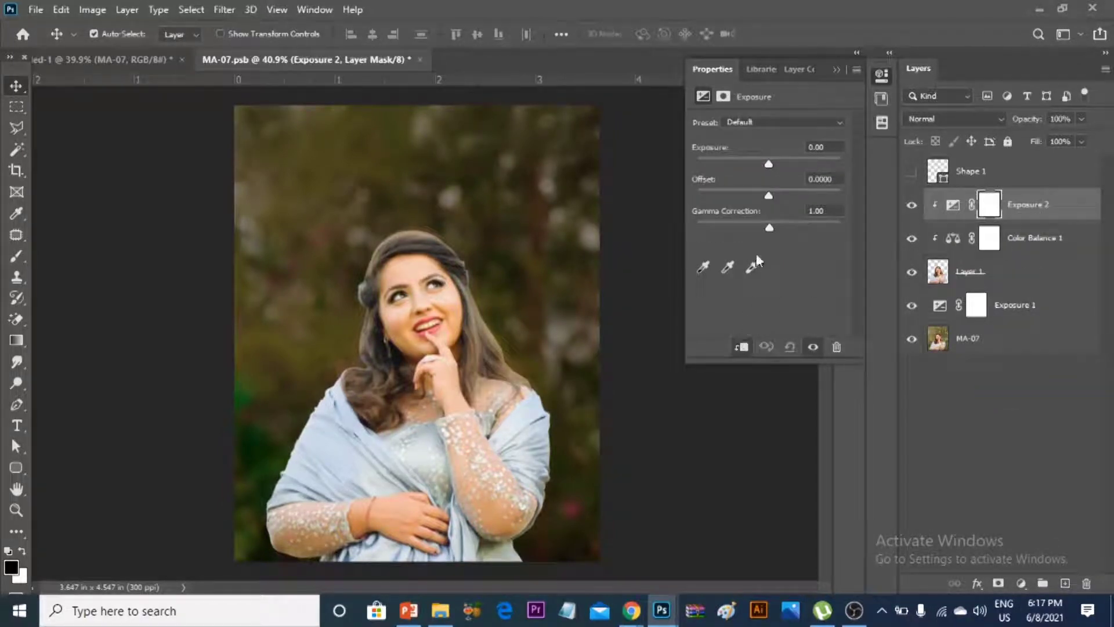
left_click_drag(768, 227, 790, 227)
left_click_drag(768, 163, 753, 163)
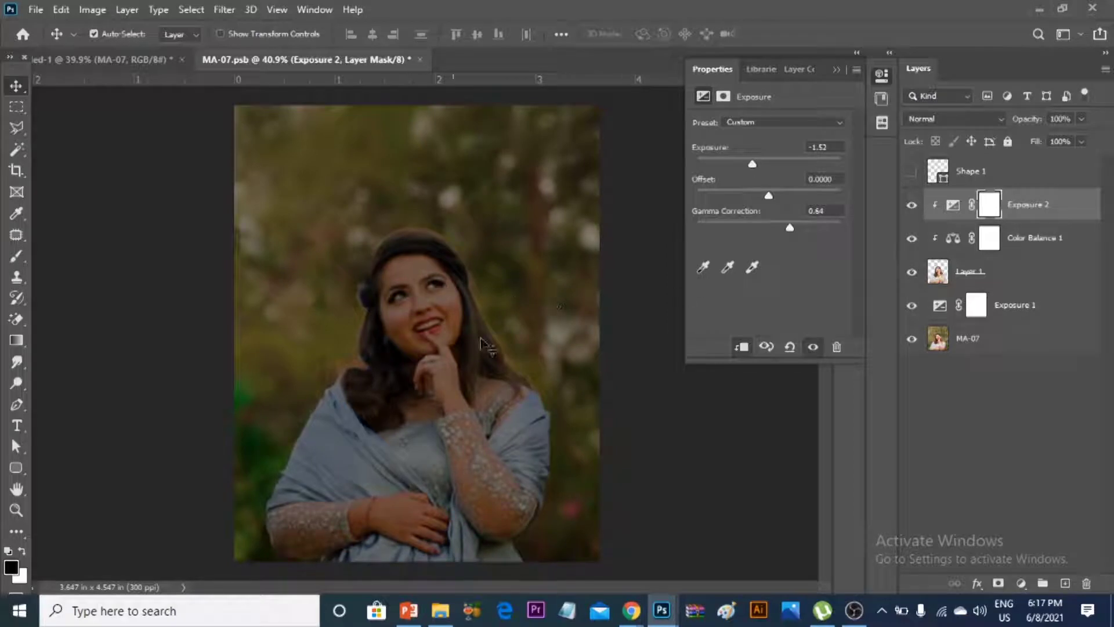
left_click(988, 212)
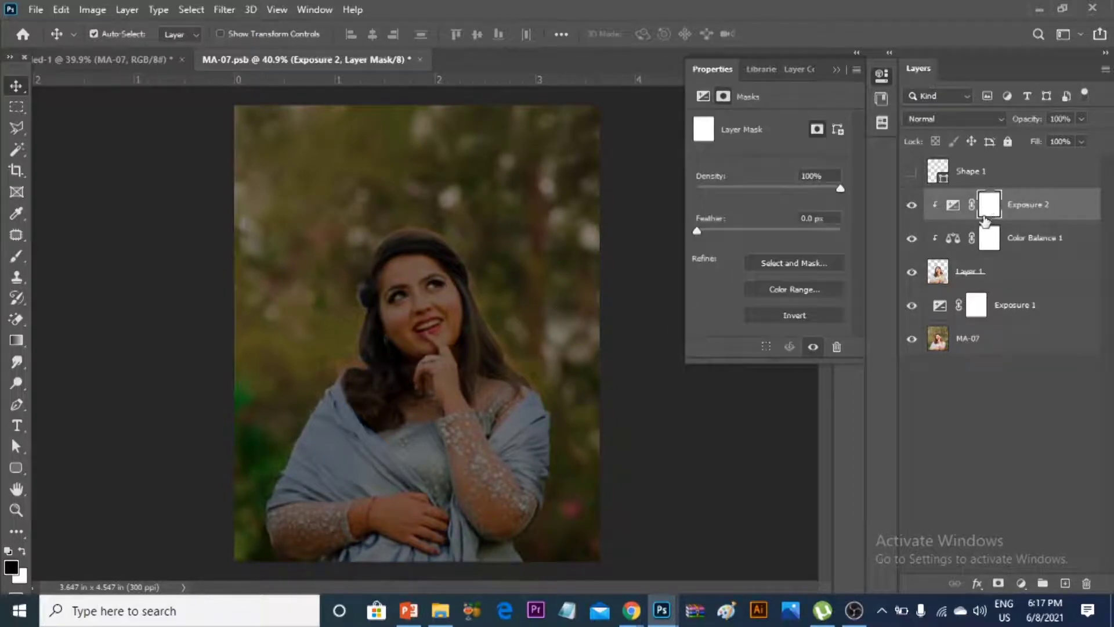
Paint black on the Exposure 2 mask with a large soft round brush over her face and sleeve.
left_click(16, 256)
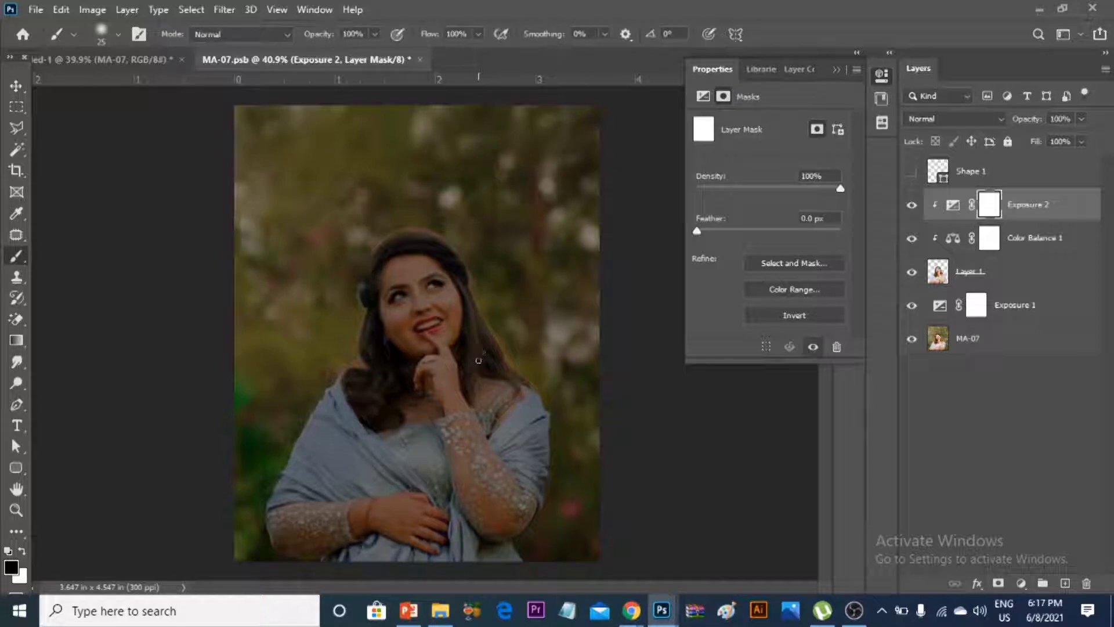
key("bracketright")
key("bracketright")
key("bracketright")
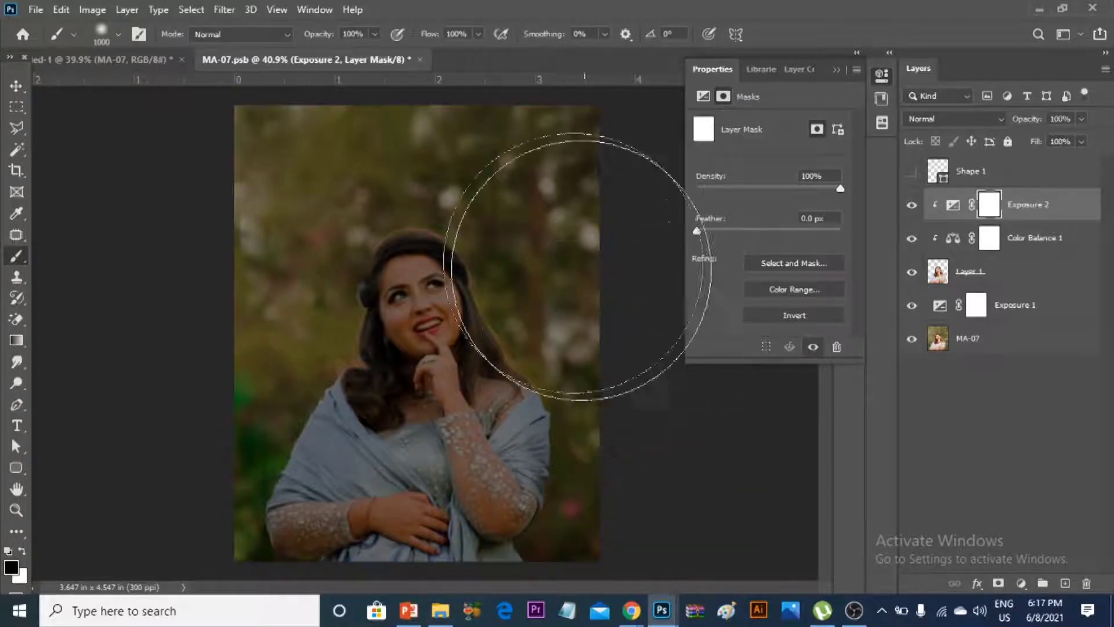
right_click(554, 243)
key("Escape")
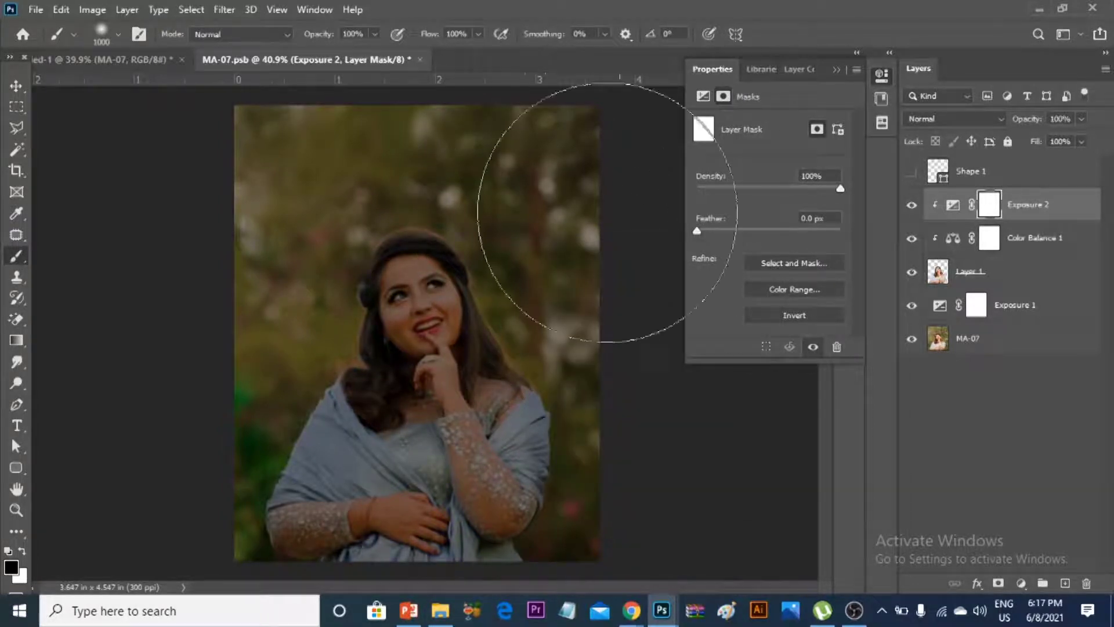
left_click_drag(522, 319, 492, 237)
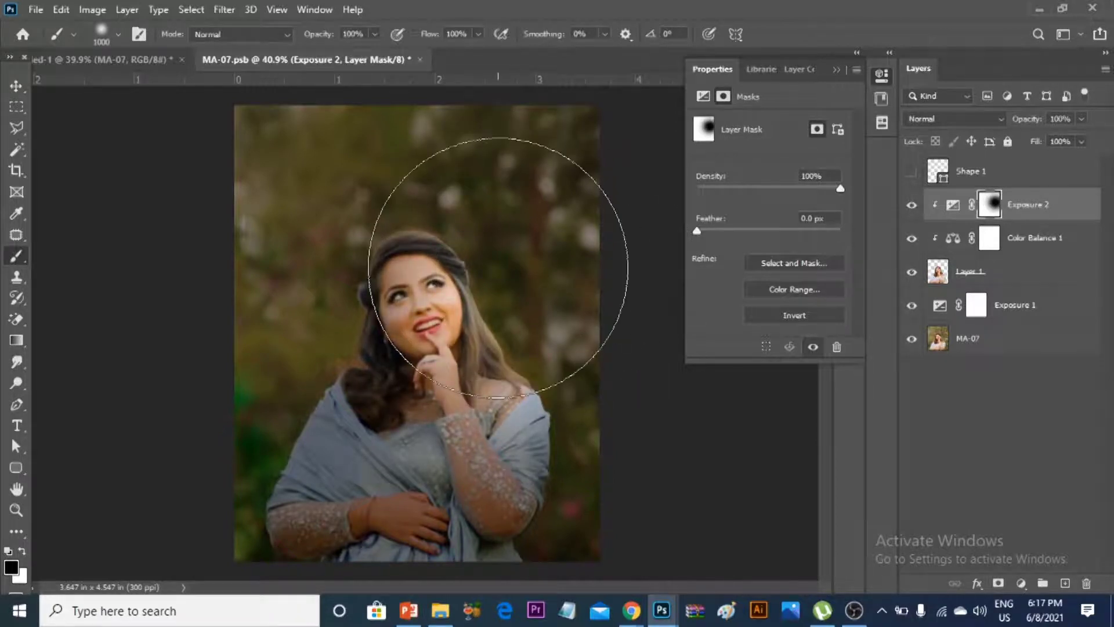
key("bracketleft")
key("bracketleft")
key("bracketleft")
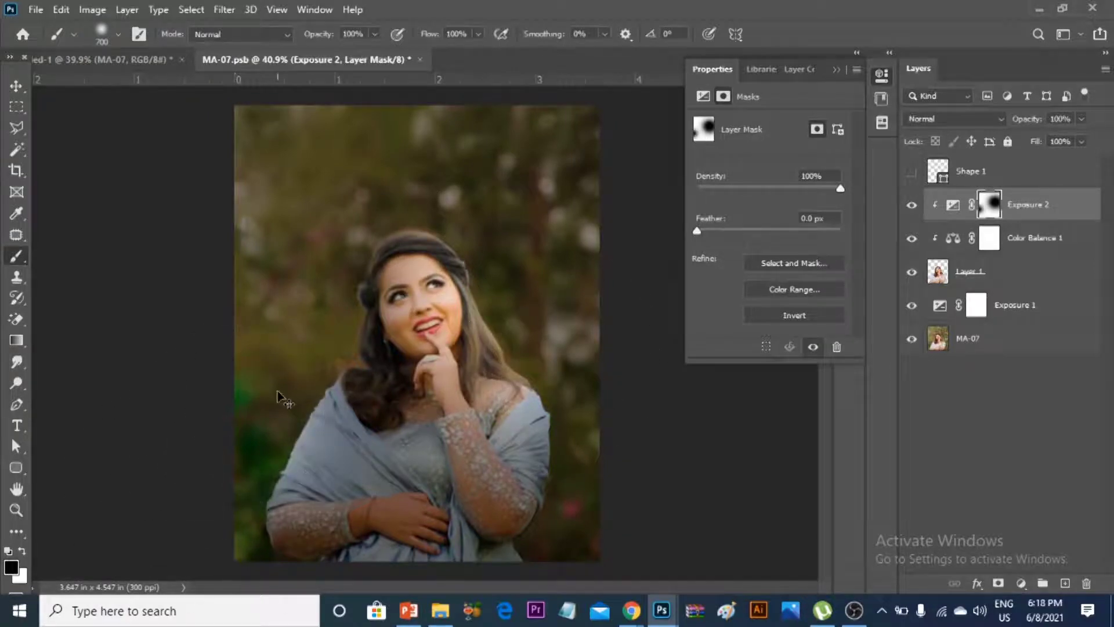
left_click_drag(282, 398, 252, 388)
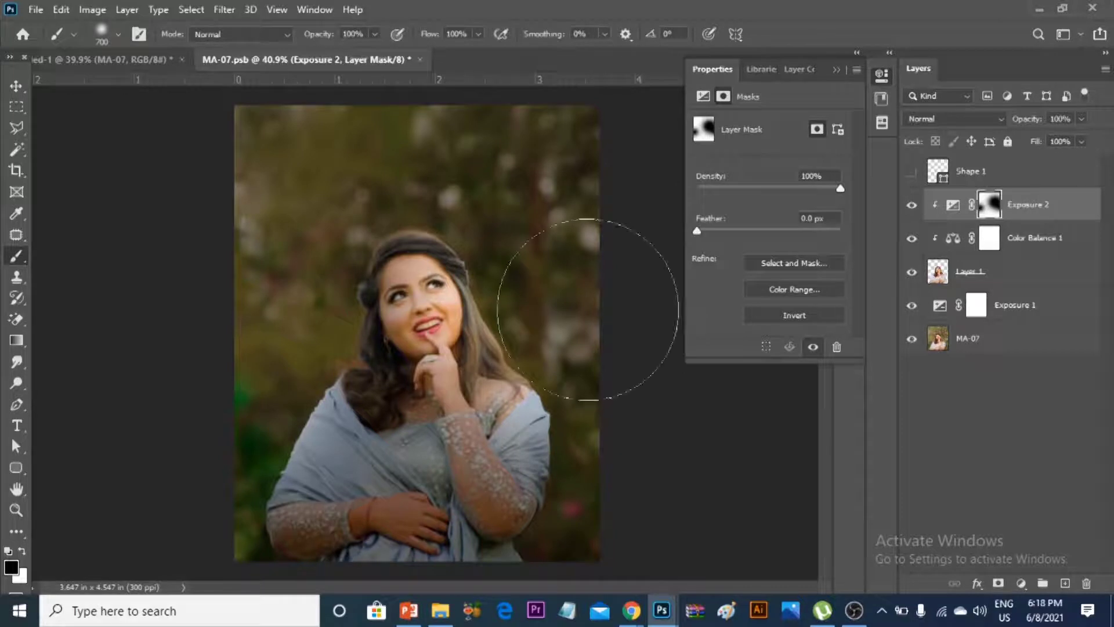
left_click(16, 86)
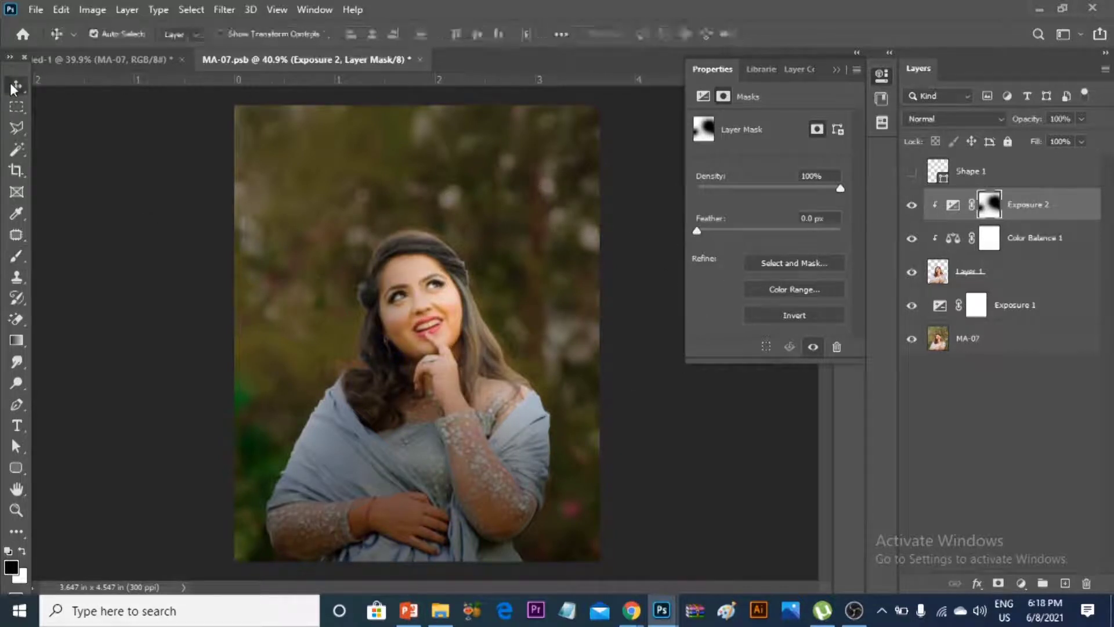
left_click(1043, 216)
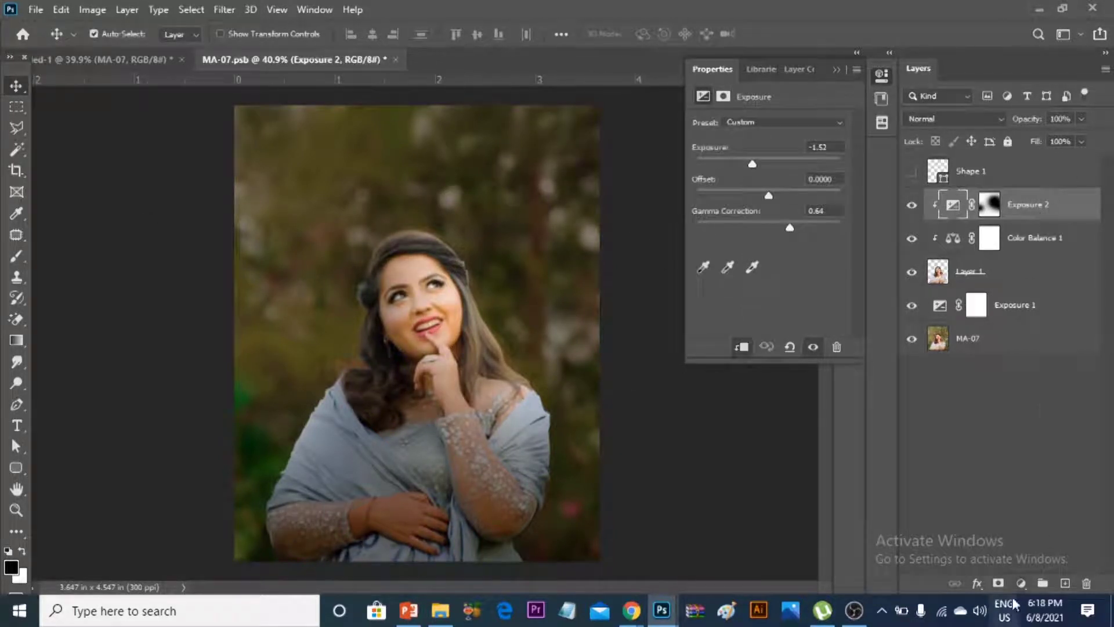
Save and close the MA-07 smart object, then check the relit portrait in the main document.
left_click(1019, 583)
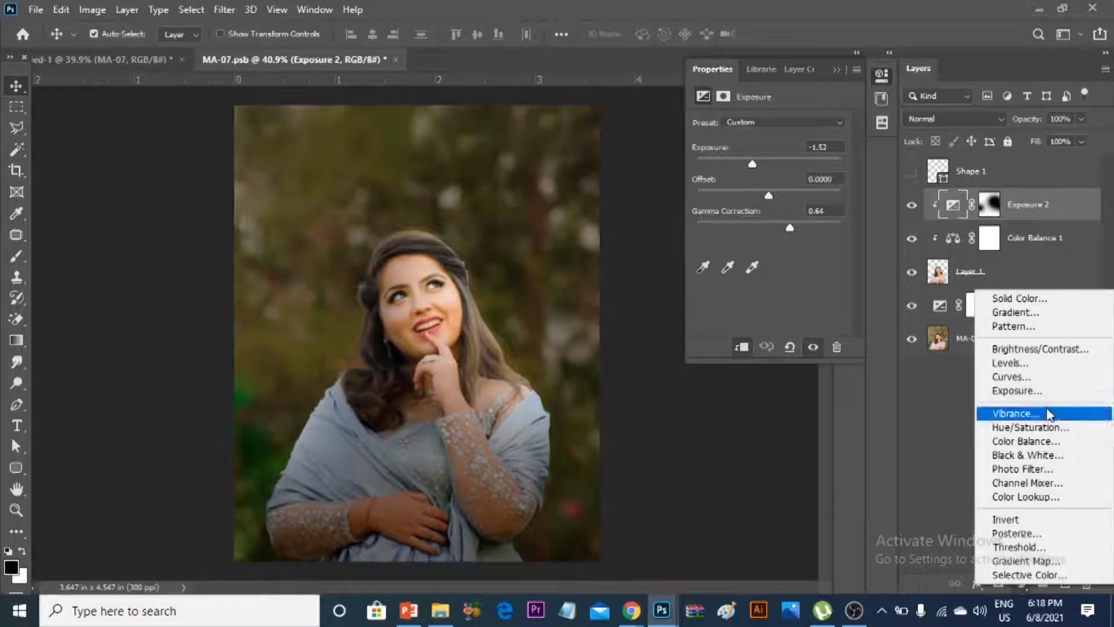
key("Escape")
key("ctrl+s")
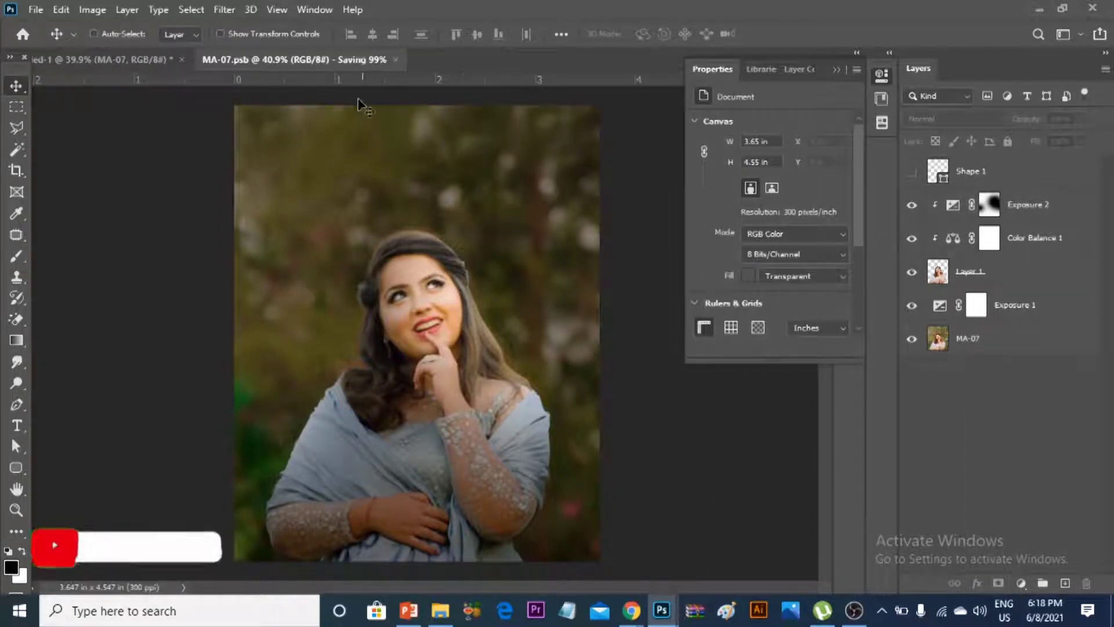
key("ctrl+w")
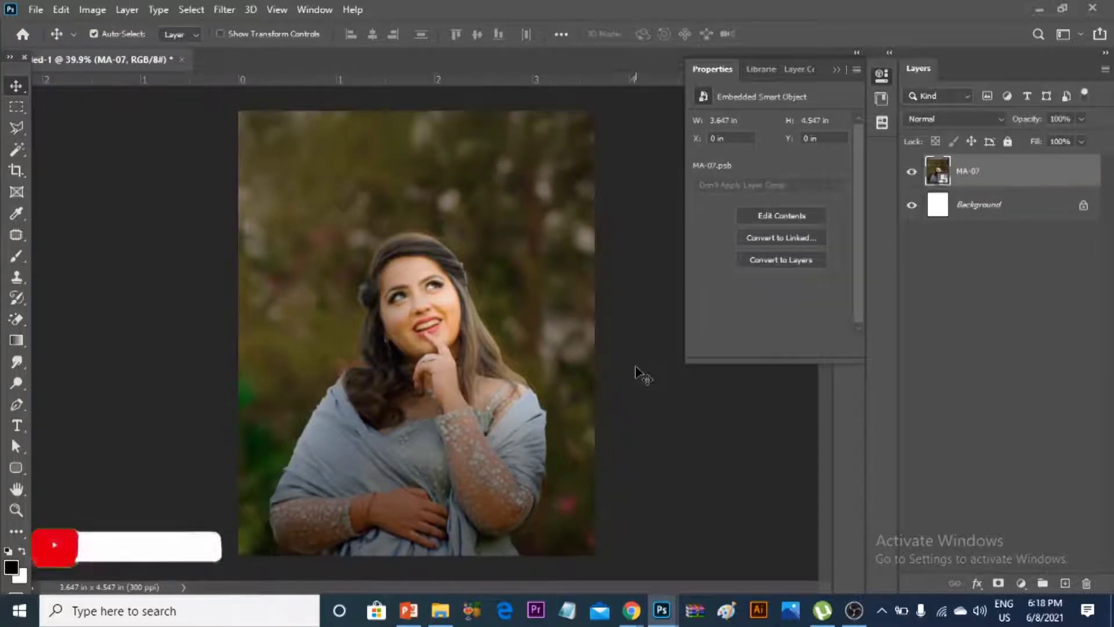
left_click(912, 172)
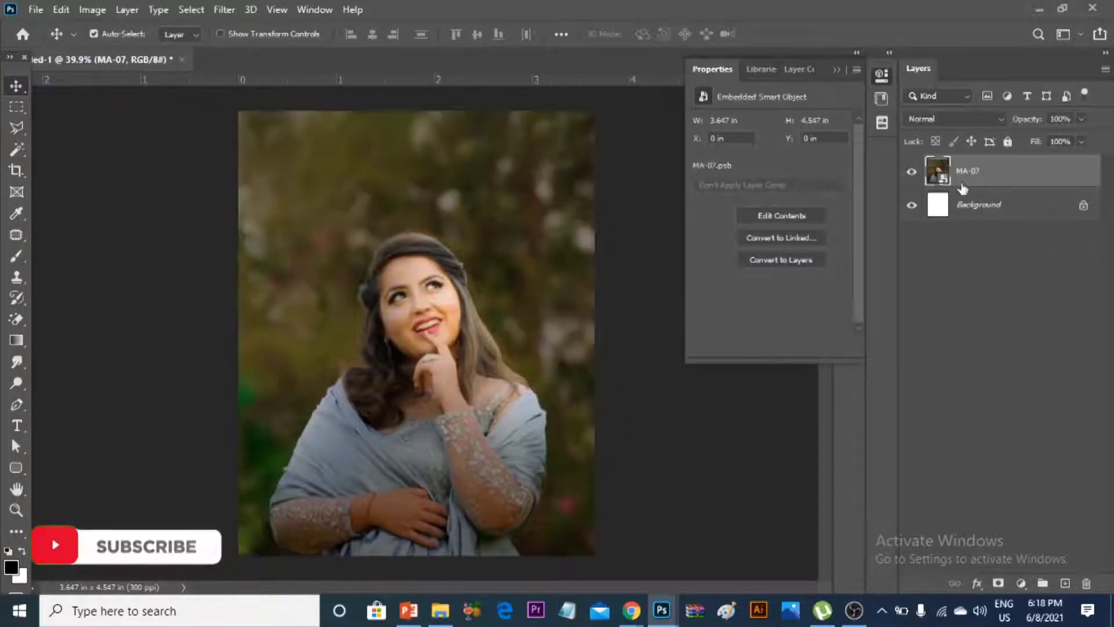
left_click(1022, 583)
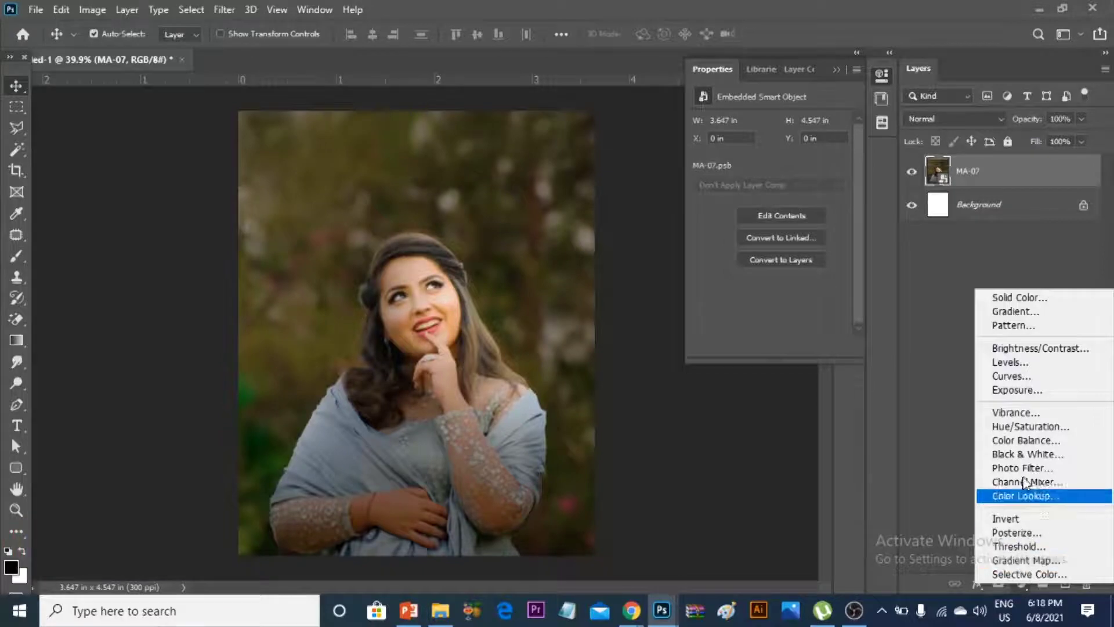
Add a Color Balance adjustment clipped to MA-07 and shift its midtones toward blue.
left_click(1027, 440)
left_click(1010, 183, "alt")
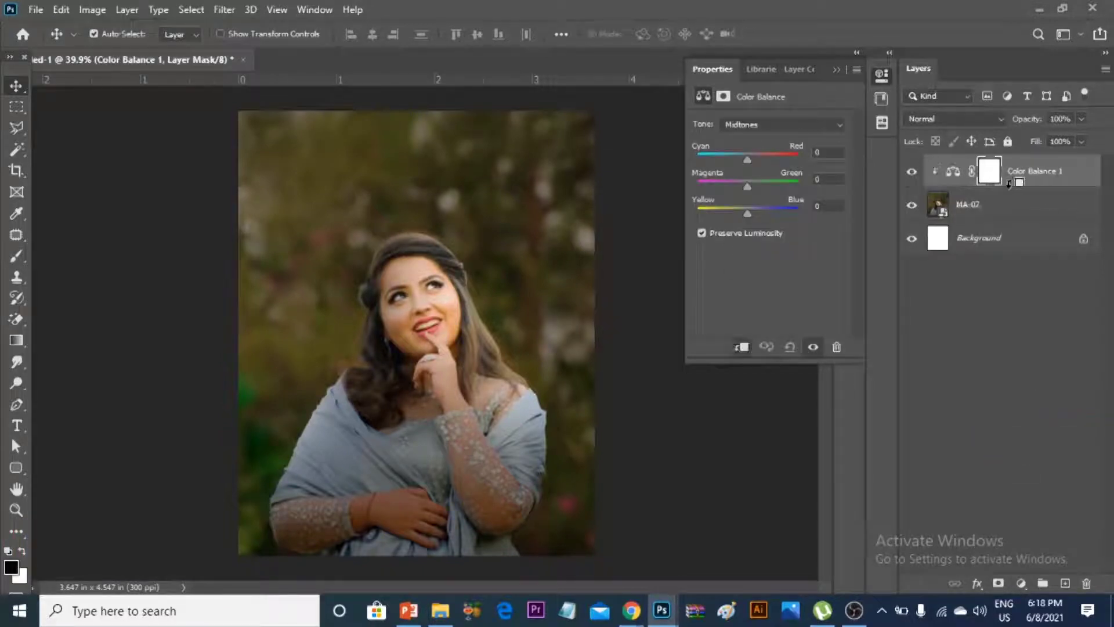
left_click_drag(756, 214, 764, 214)
mouse_move(748, 159)
left_mouse_down()
mouse_move(736, 159)
mouse_move(747, 159)
left_mouse_up()
left_click_drag(763, 214, 767, 213)
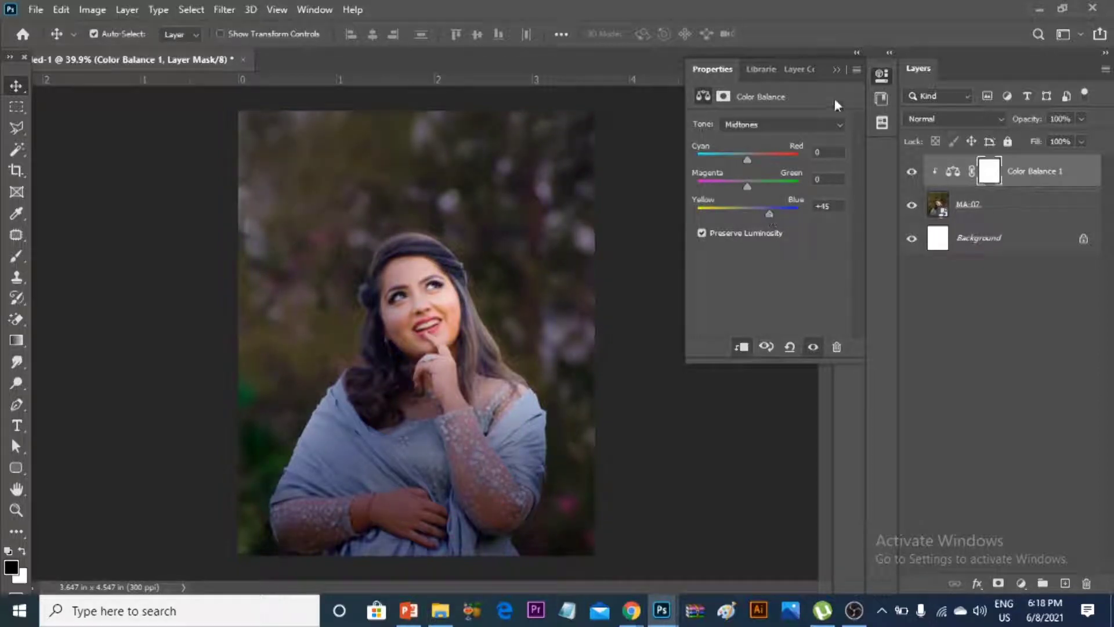
left_click(839, 69)
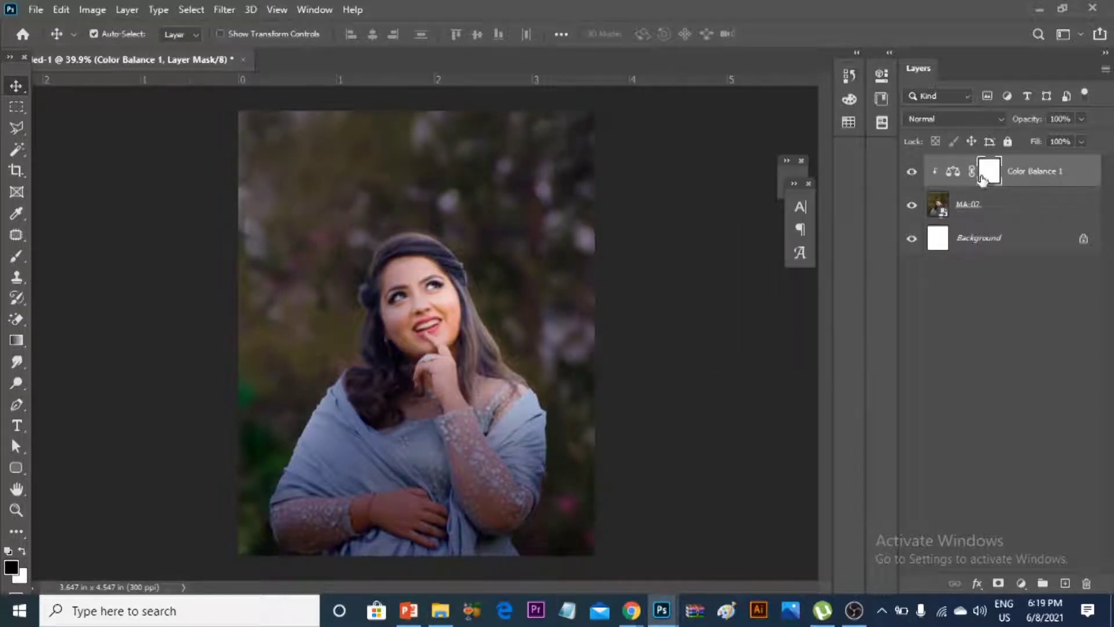
Push the Color Balance midtones further toward blue and slightly toward red for a purple cast.
double_click(950, 175)
left_click_drag(770, 216, 784, 225)
left_click(696, 517)
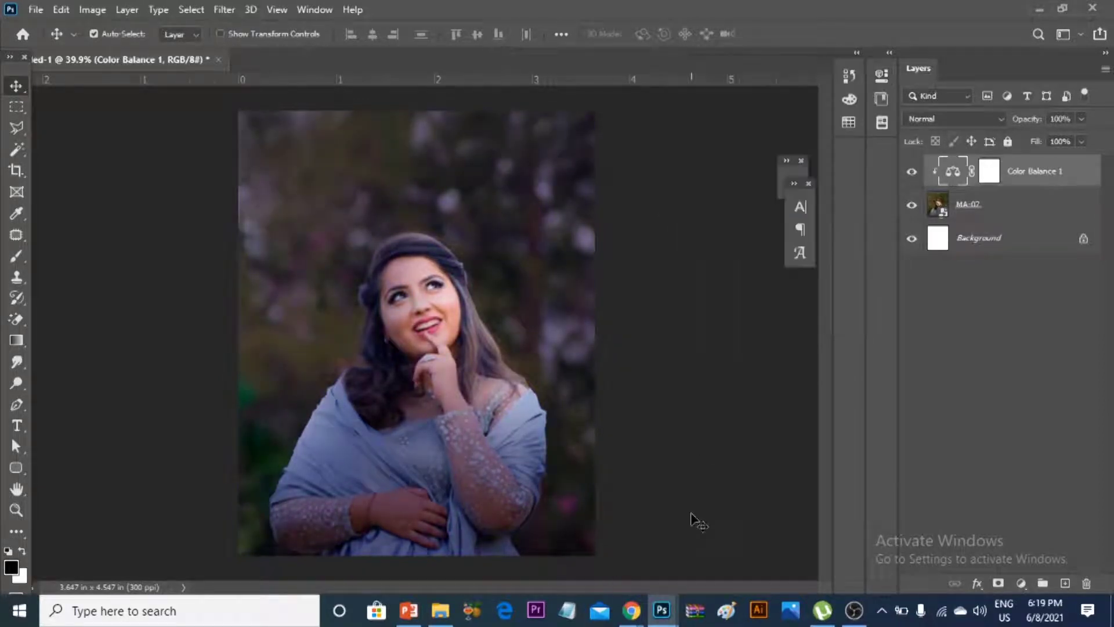
double_click(953, 174)
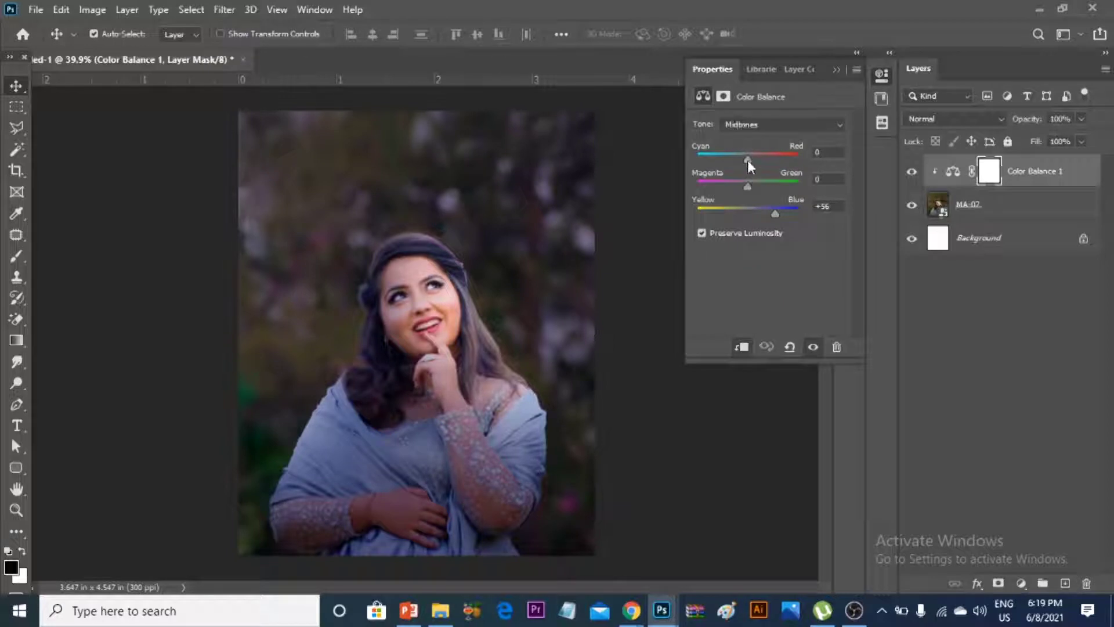
left_click_drag(748, 160, 755, 159)
left_click(836, 70)
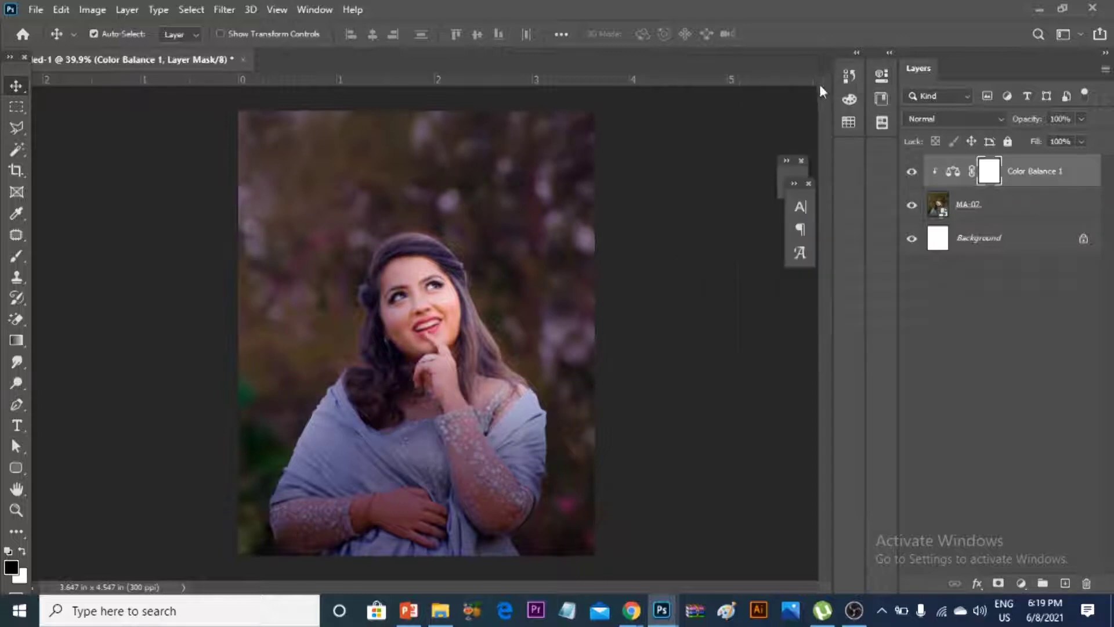
left_click(1019, 582)
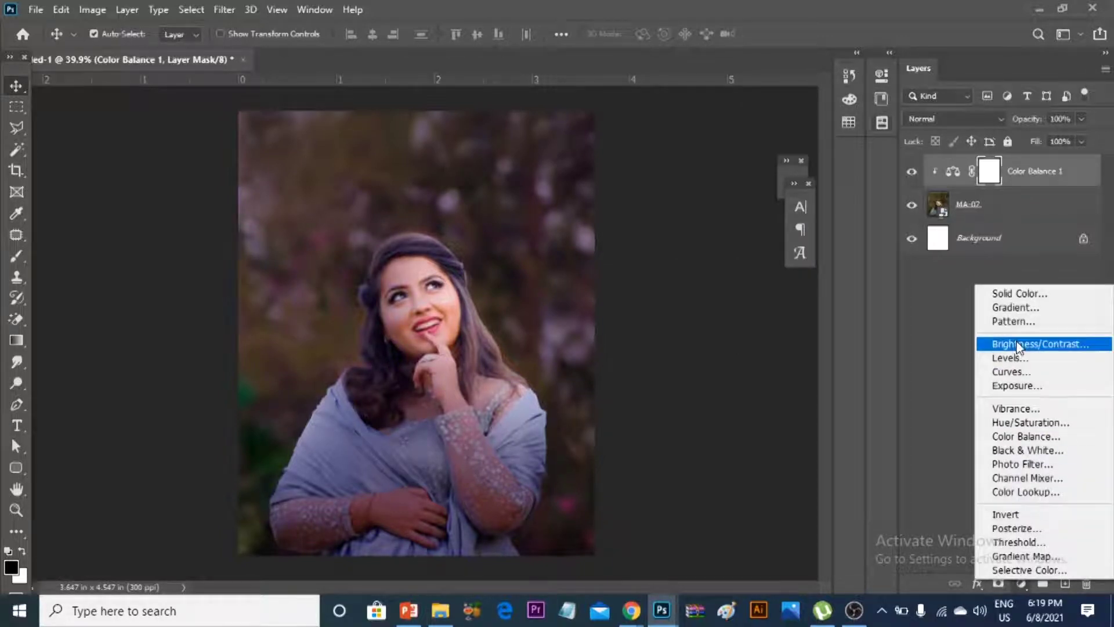
Add a clipped Brightness/Contrast adjustment at contrast 49, then drag the Tinker Bell PNG toward Photoshop.
left_click(1016, 345)
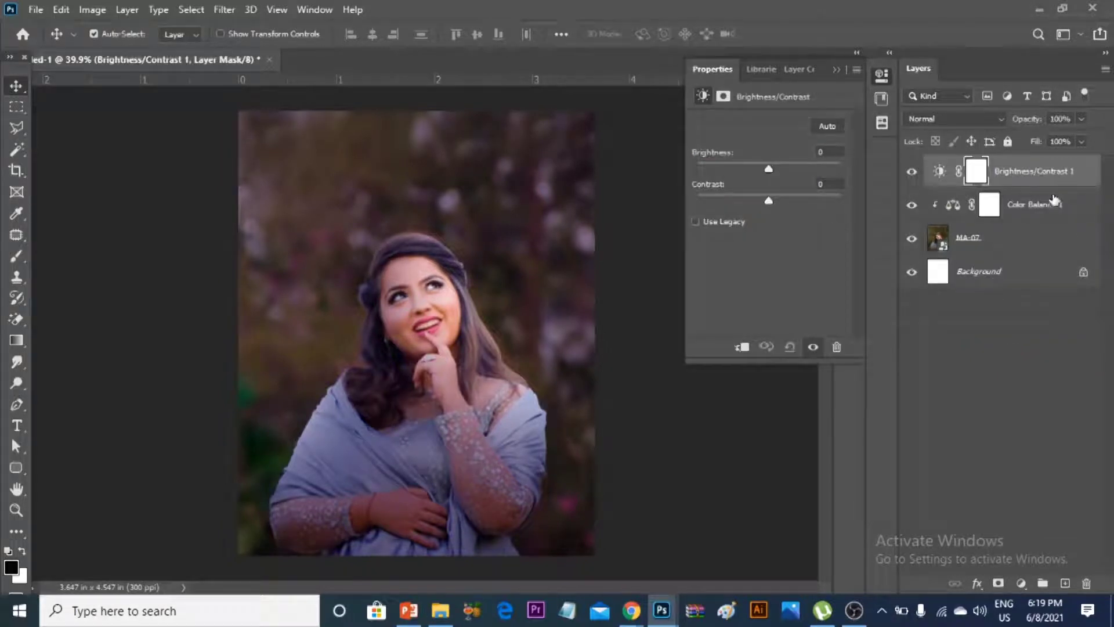
left_click(1023, 184, "alt")
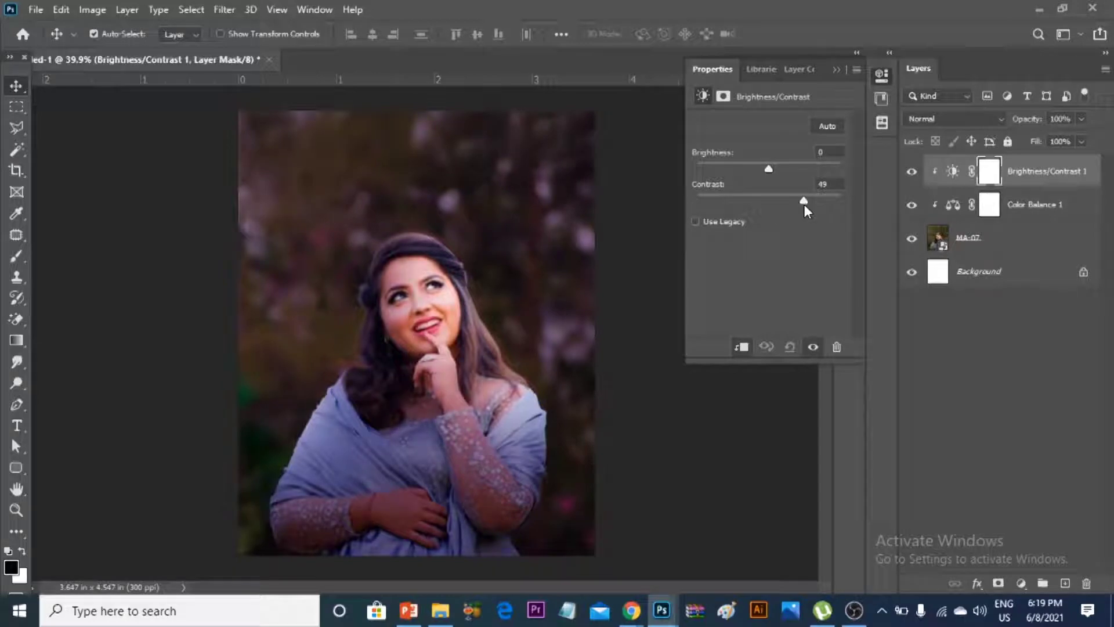
left_click(444, 594)
left_click(667, 447)
left_click(909, 163)
left_click_drag(966, 173, 552, 530)
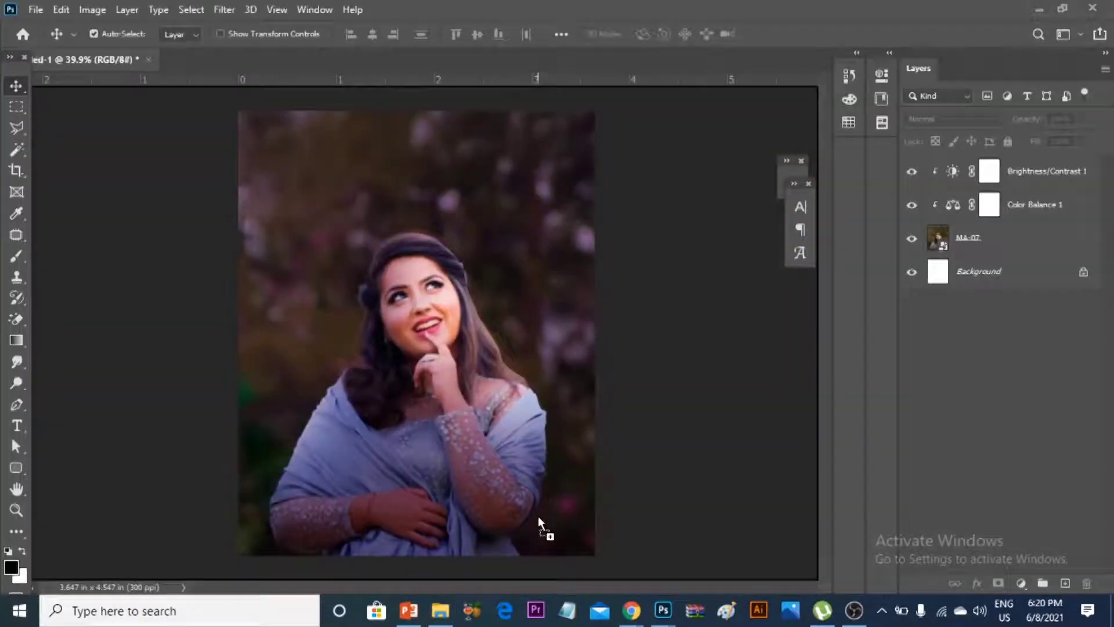
Drop the Tinker Bell PNG onto the canvas and place it upper right beside the woman's head.
left_click_drag(552, 531, 514, 225)
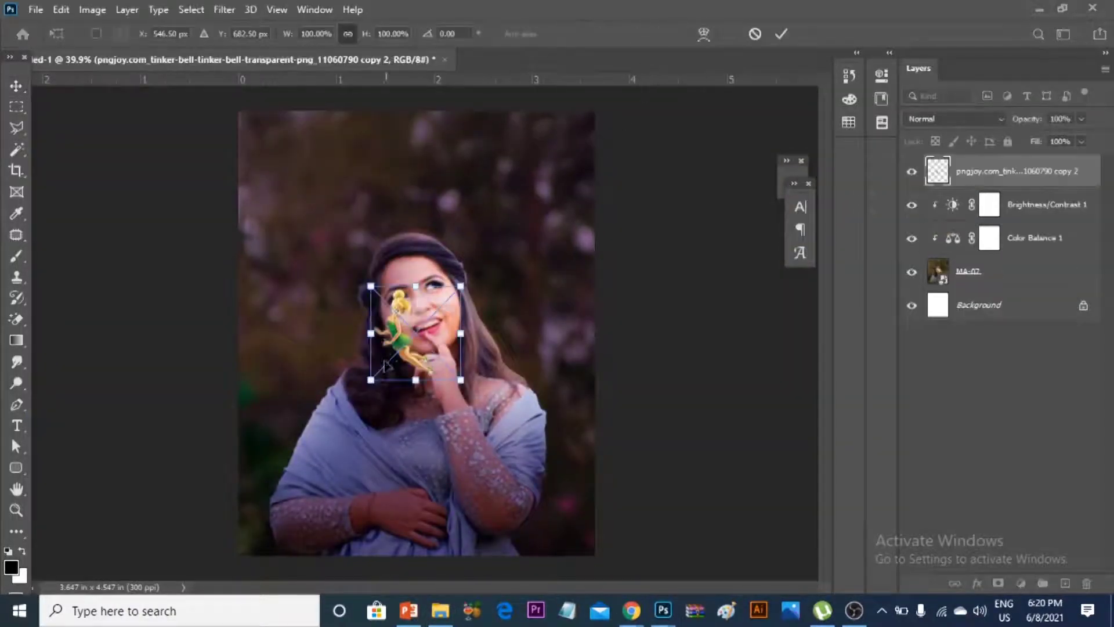
left_click_drag(412, 337, 535, 256)
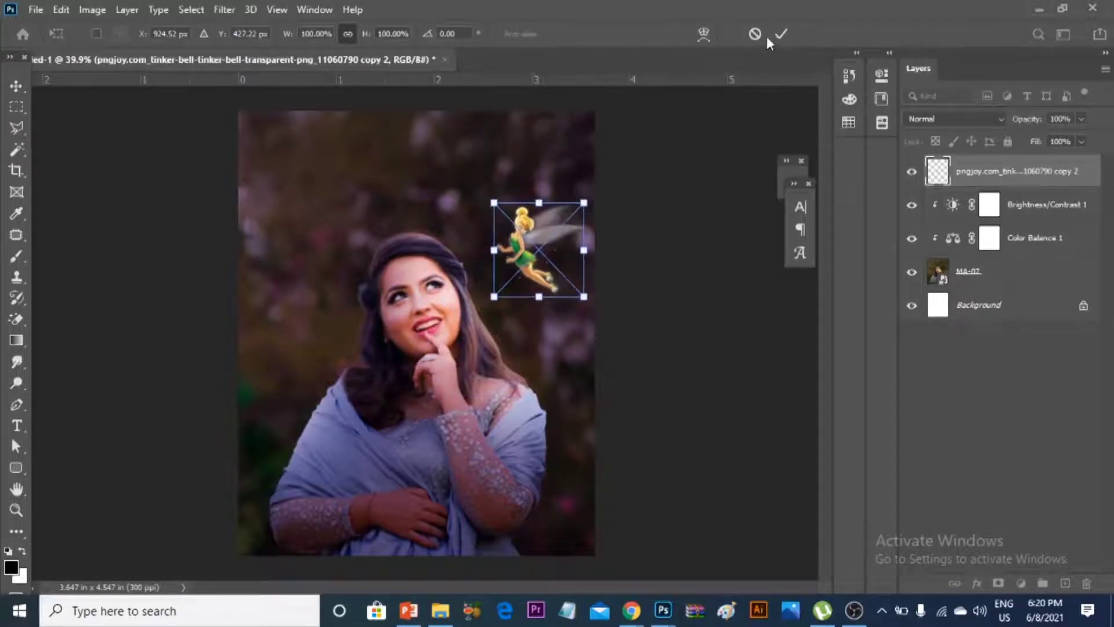
left_click(782, 35)
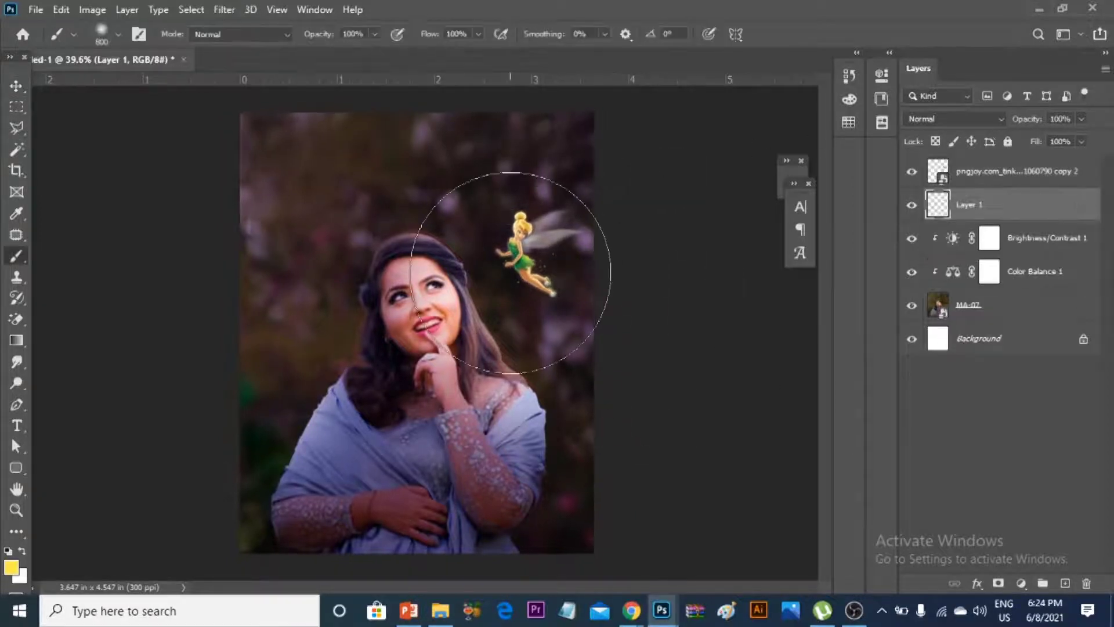
Paint a soft yellow glow around the fairy on Layer 1, blended as Overlay at 72% opacity.
left_click(510, 272)
left_click(916, 119)
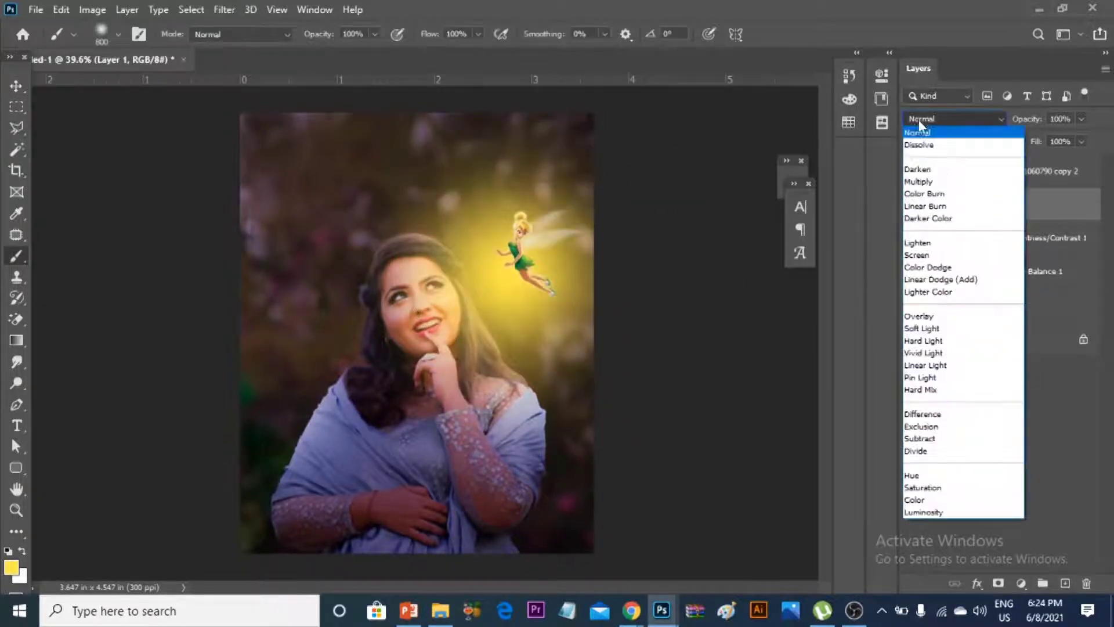
left_click(933, 317)
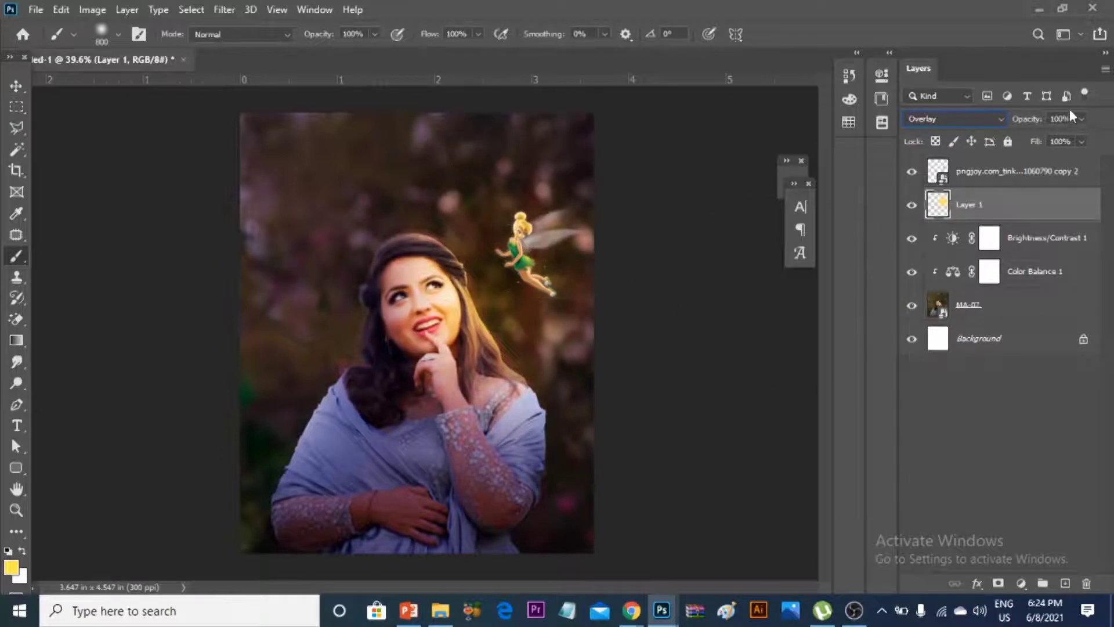
left_click_drag(1072, 136, 1061, 140)
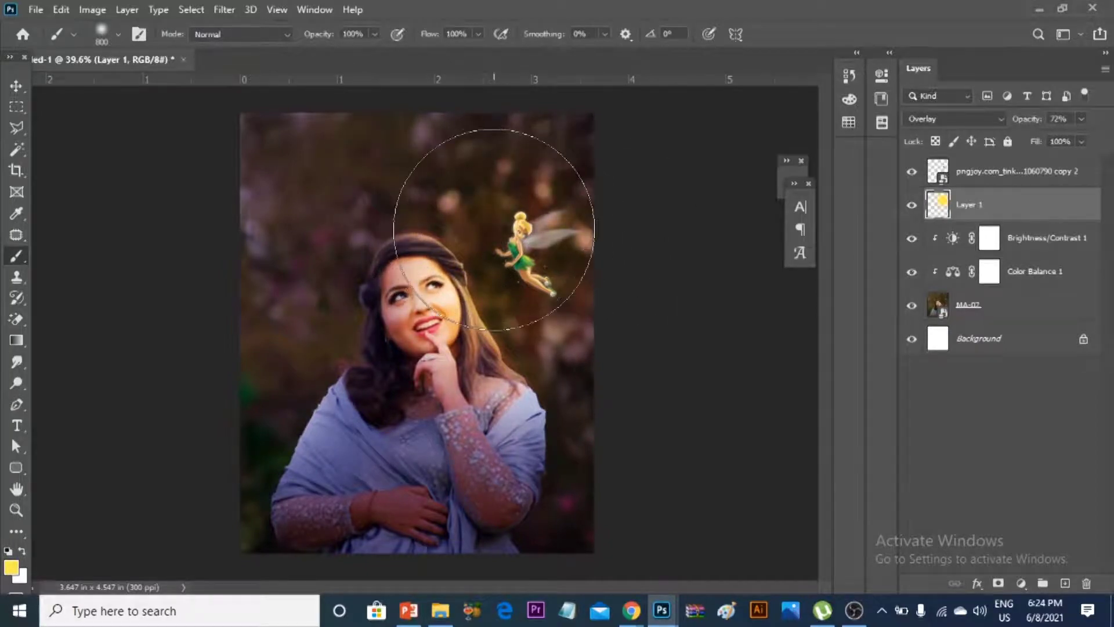
scroll(442, 231, "up", 5)
scroll(442, 231, "up", 3)
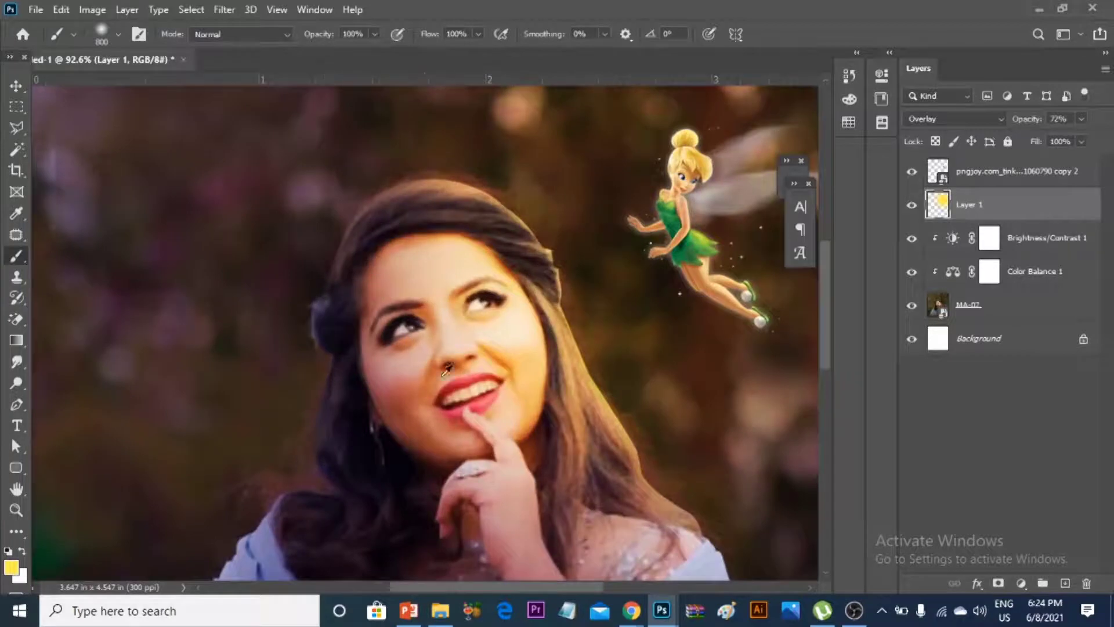
Add a layer mask to Layer 1 and paint black to remove the glow from the face.
left_click(998, 583)
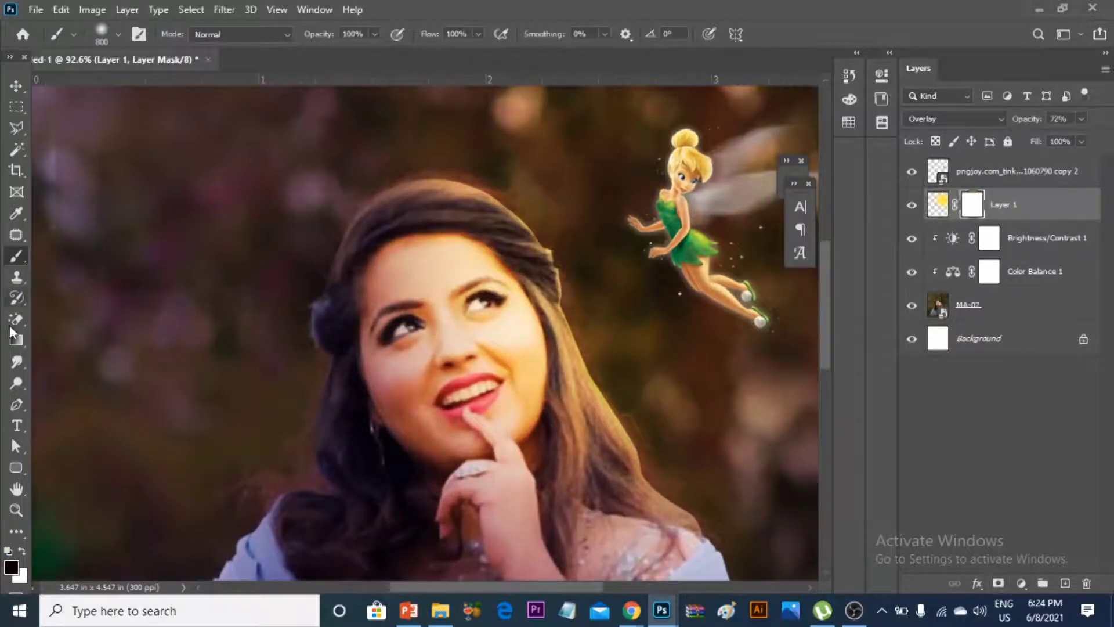
key("bracketleft")
key("bracketleft")
key("bracketleft")
key("bracketleft")
key("bracketleft")
key("bracketleft")
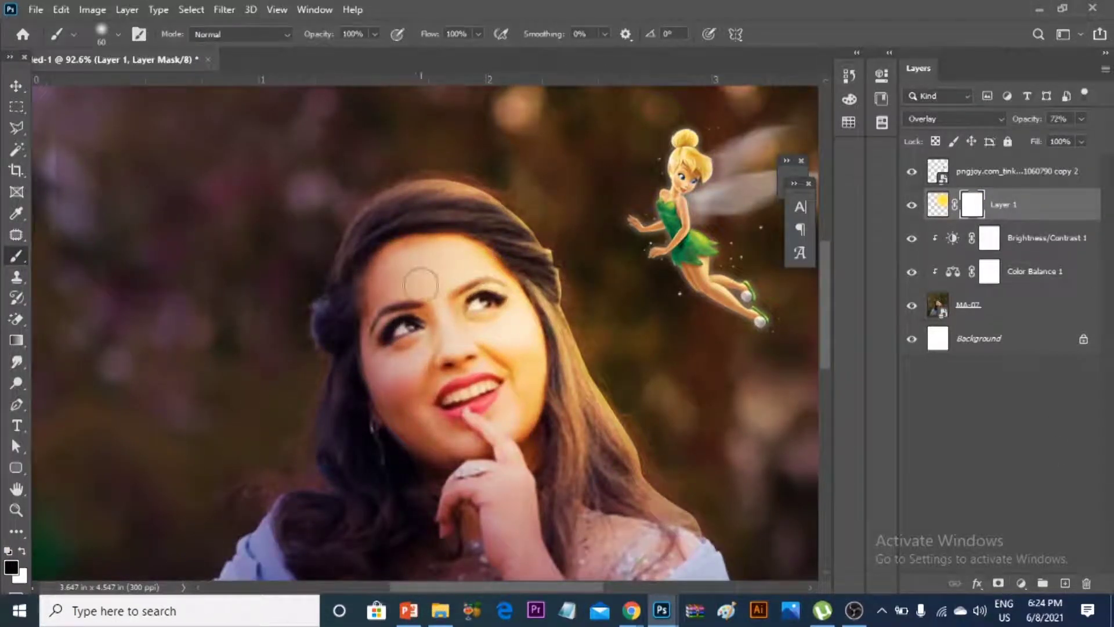
left_click_drag(435, 293, 458, 446)
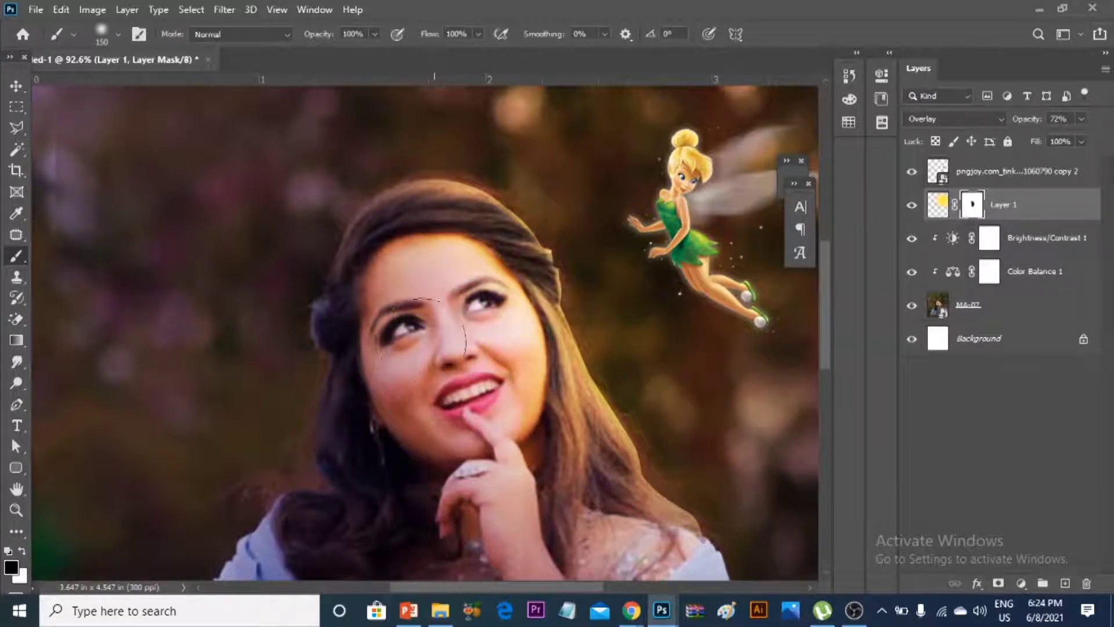
scroll(580, 325, "down", 3)
scroll(580, 325, "down", 2)
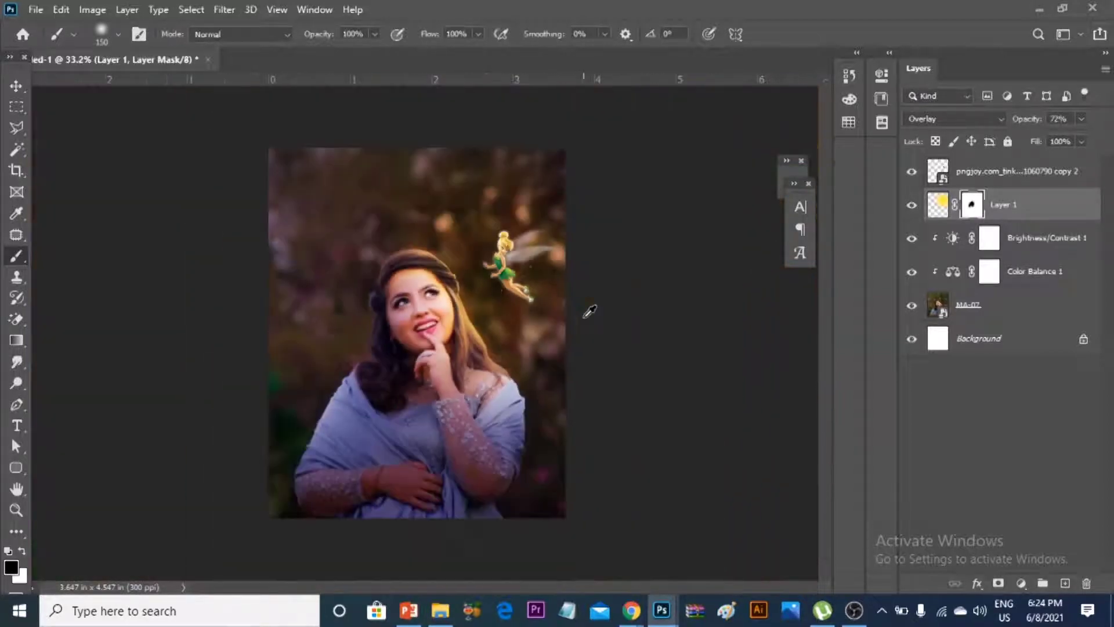
scroll(453, 337, "up", 2)
scroll(429, 372, "up", 2)
scroll(406, 400, "up", 1)
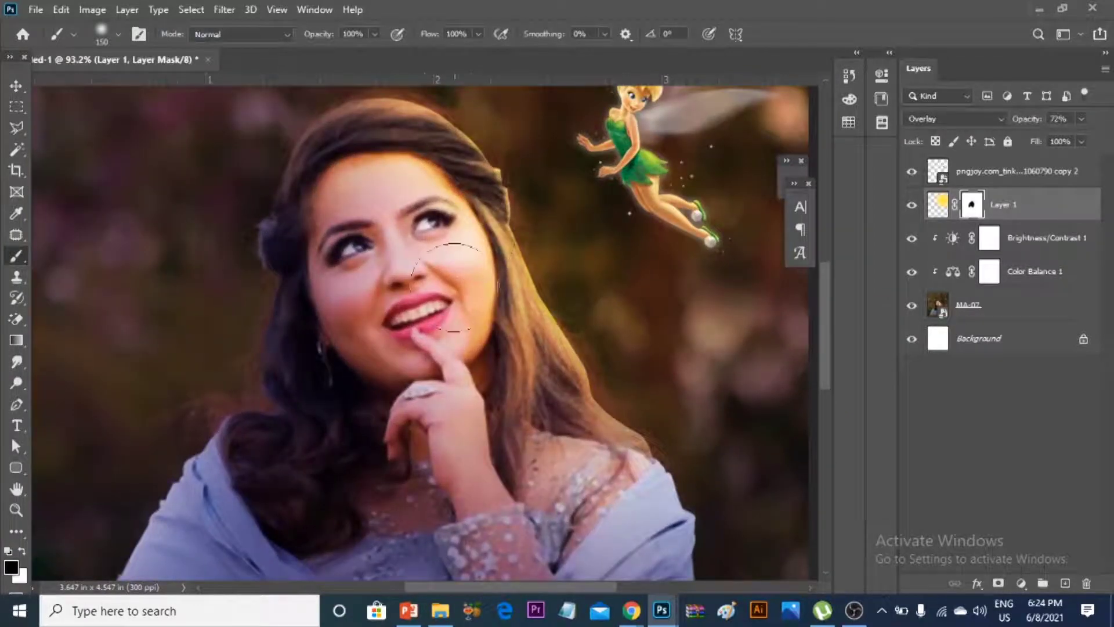
Set the mask brush to white at 40% opacity, then return to the Move tool and deselect.
key("x")
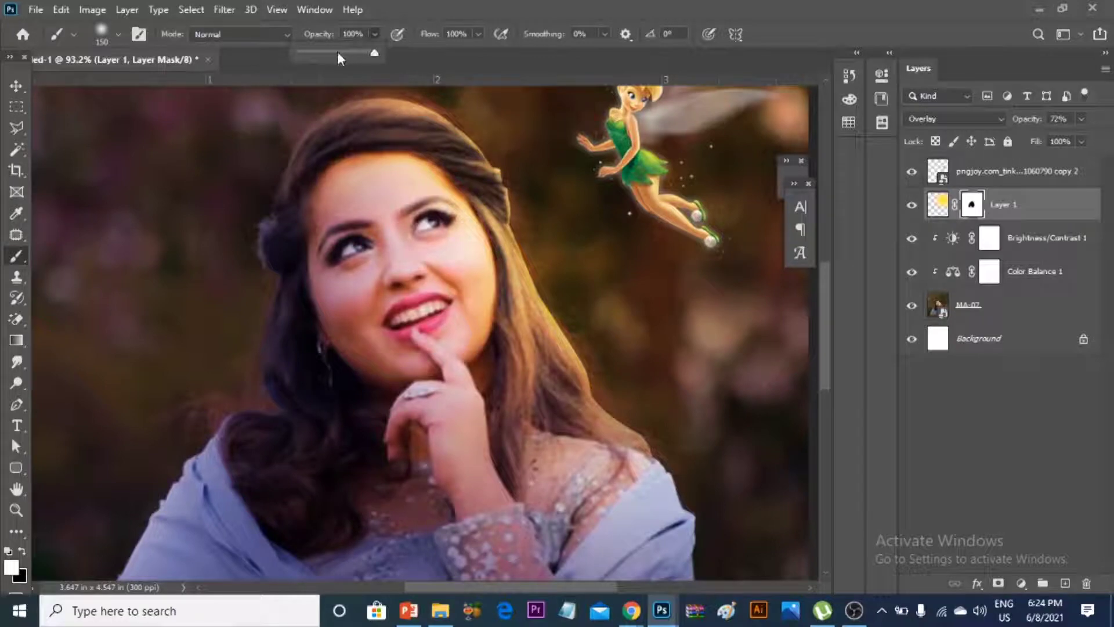
left_click(849, 34)
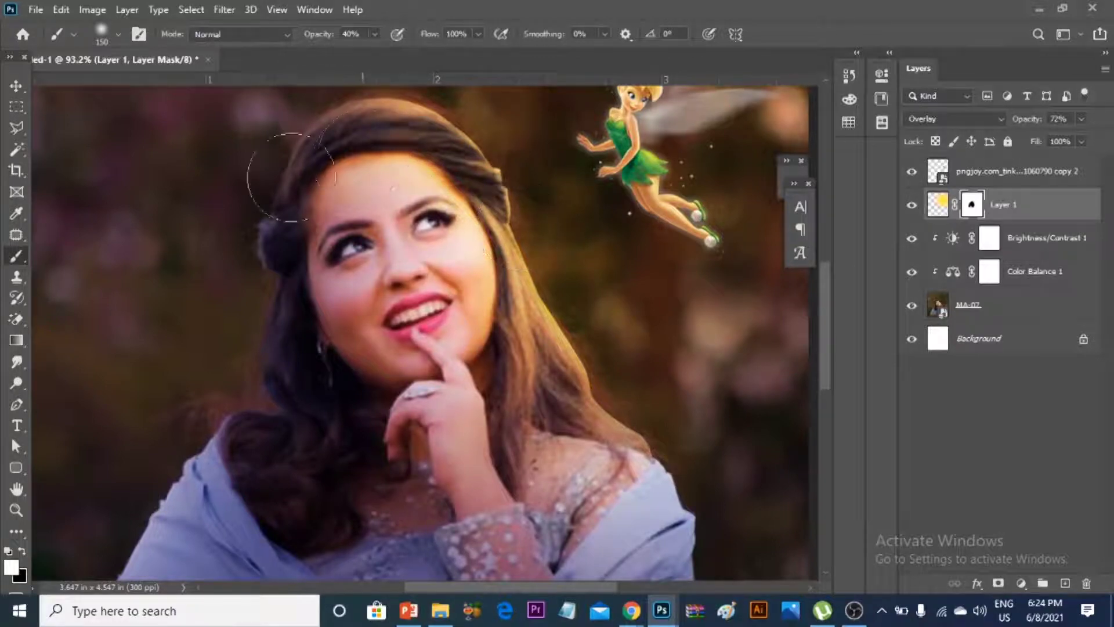
scroll(495, 172, "down", 6)
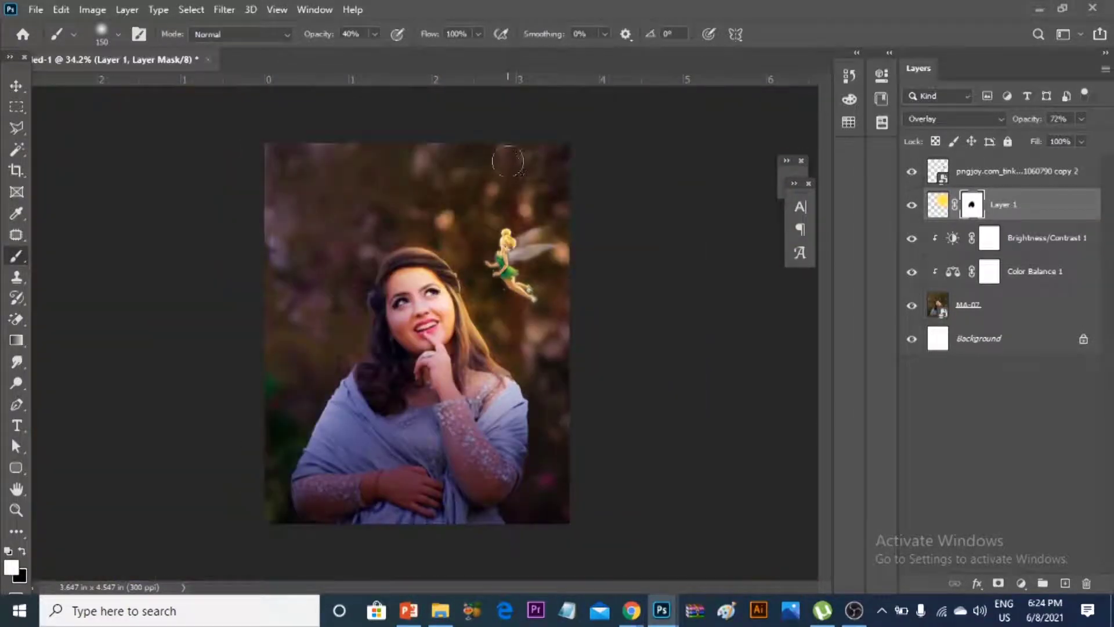
left_click(16, 85)
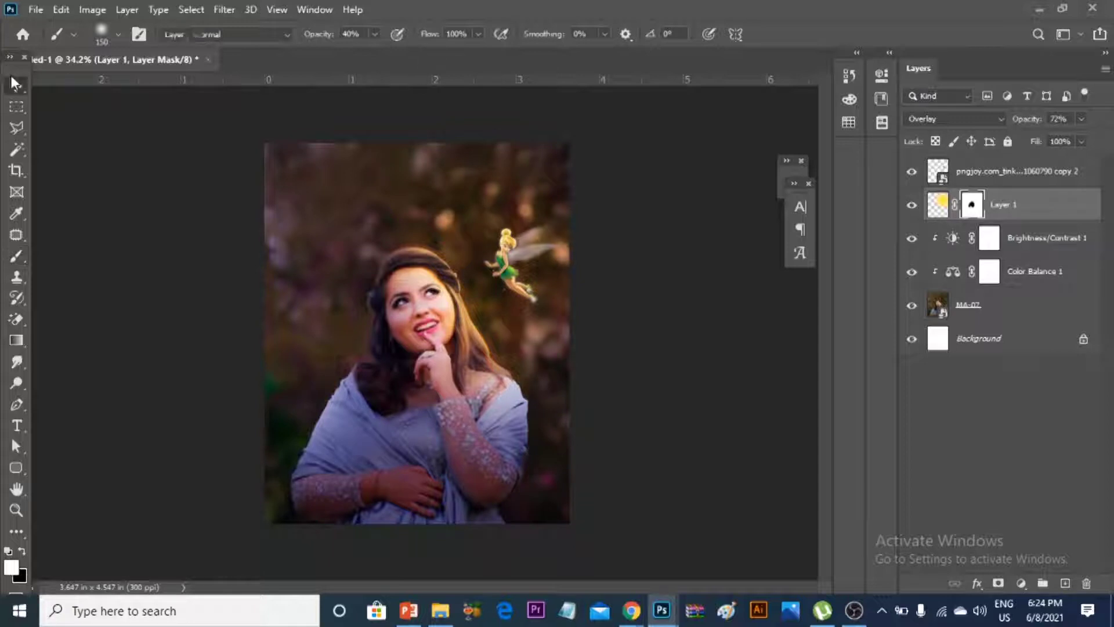
left_click(700, 437)
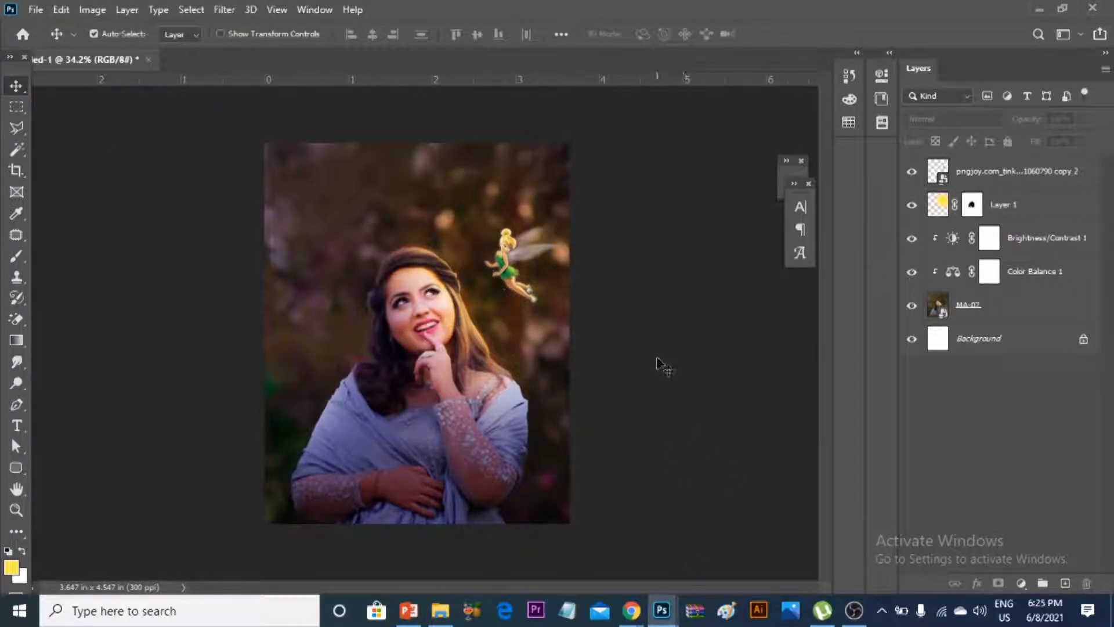
scroll(522, 232, "up", 4)
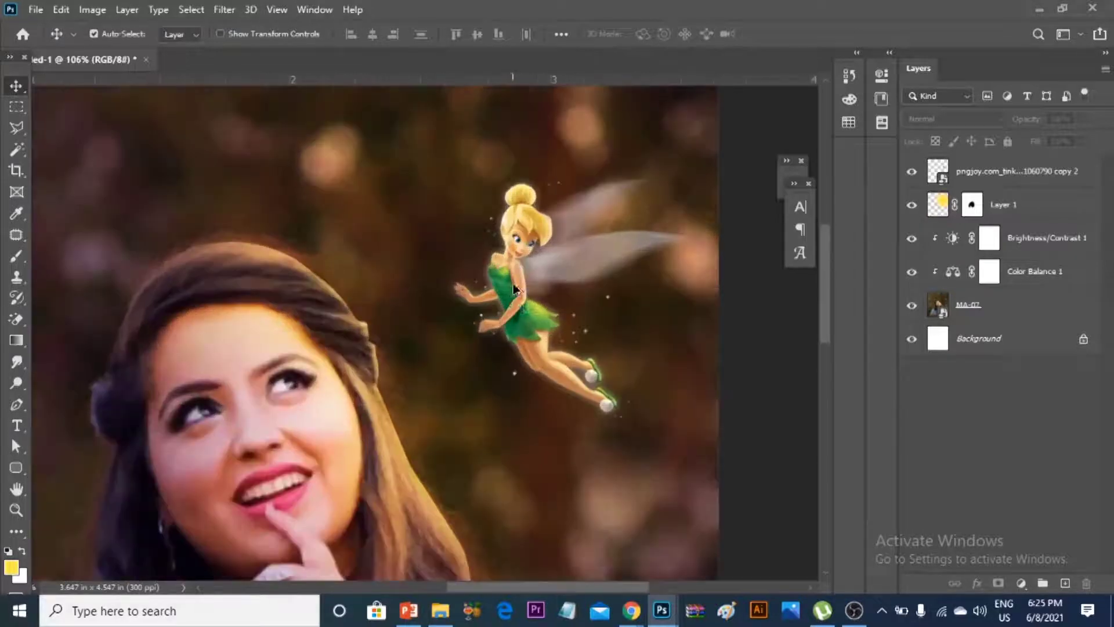
Open the Tinker Bell layer's style settings and turn on Outer Glow.
left_click(517, 301)
scroll(521, 281, "up", 1)
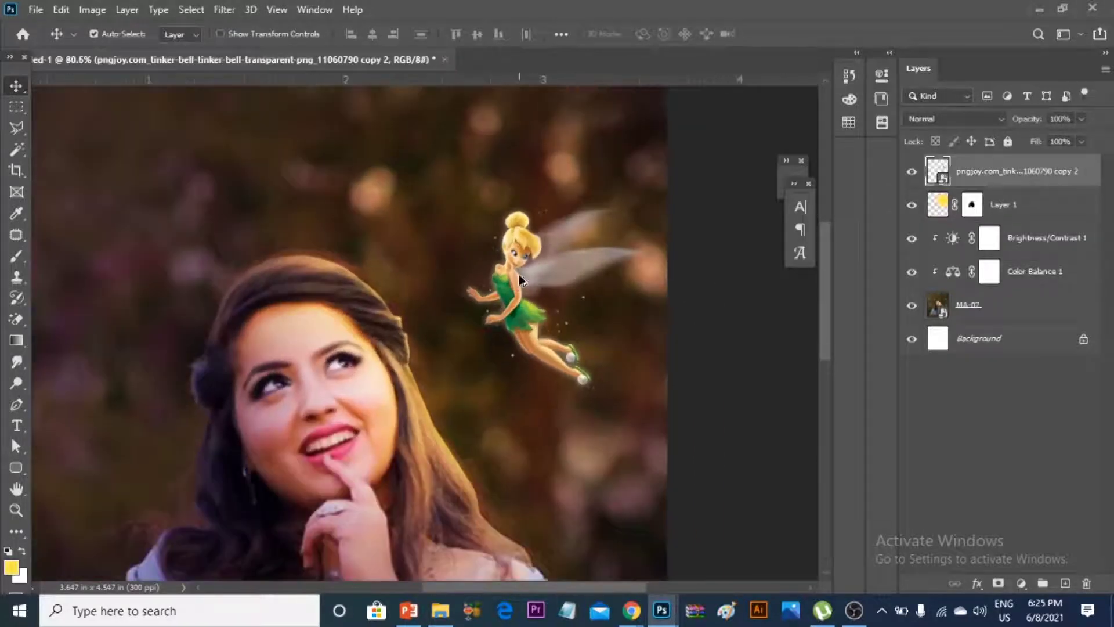
double_click(1088, 181)
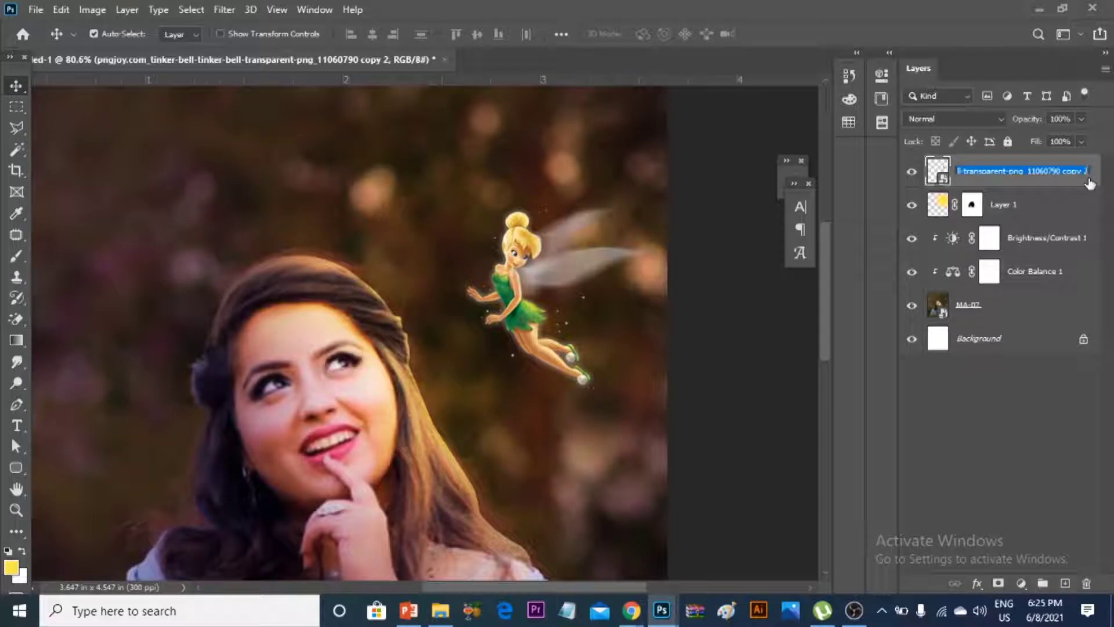
key("Return")
double_click(1083, 191)
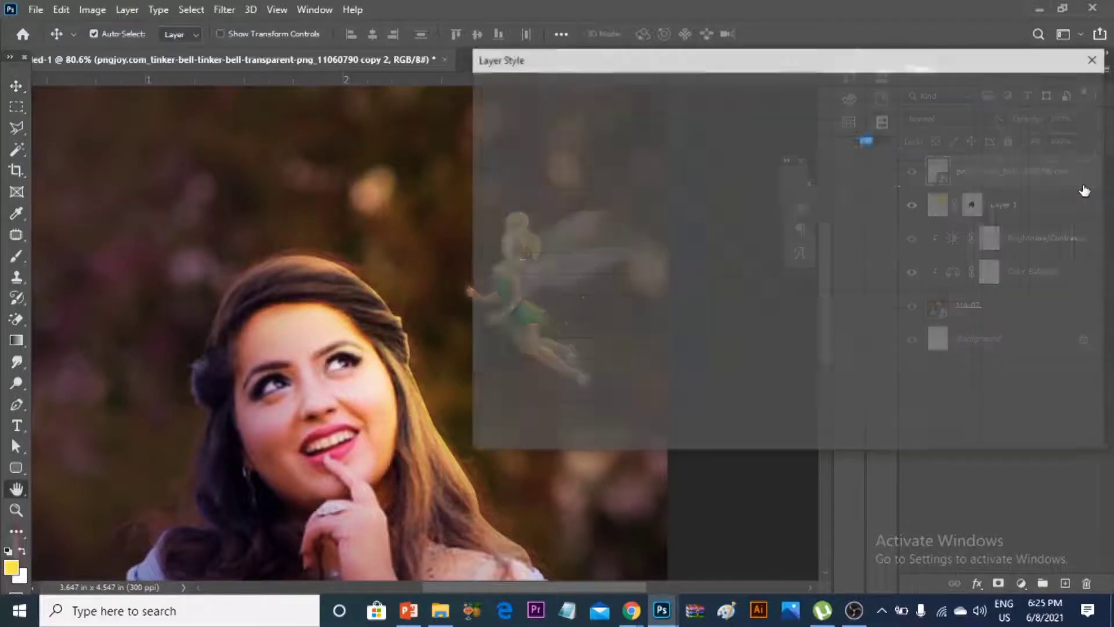
left_click(488, 390)
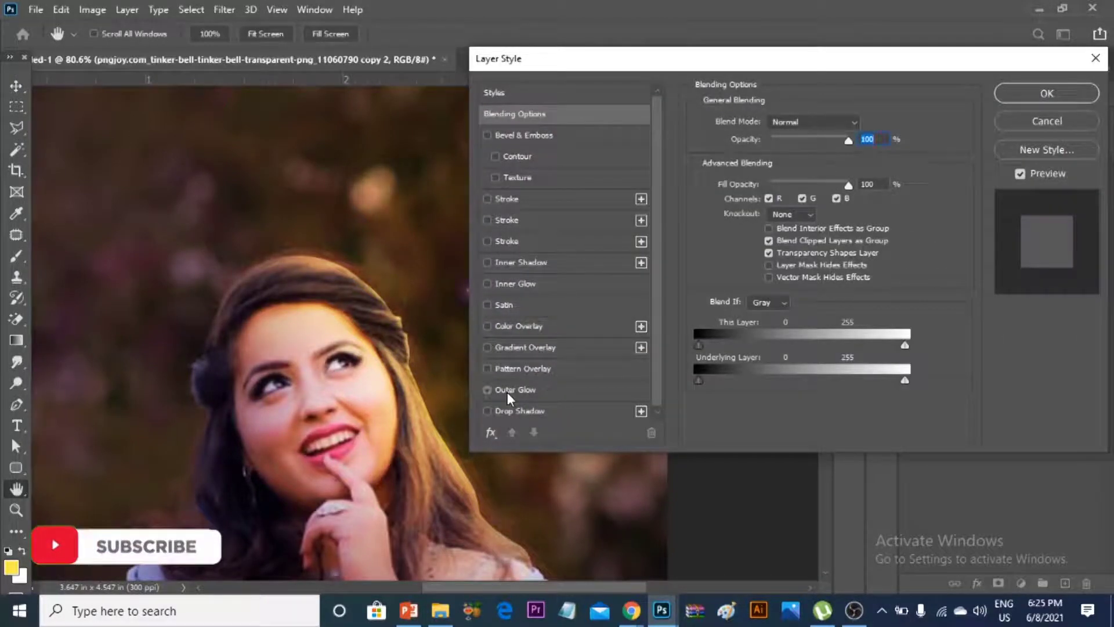
left_click(507, 390)
mouse_move(614, 64)
left_mouse_down()
mouse_move(868, 52)
mouse_move(805, 35)
left_mouse_up()
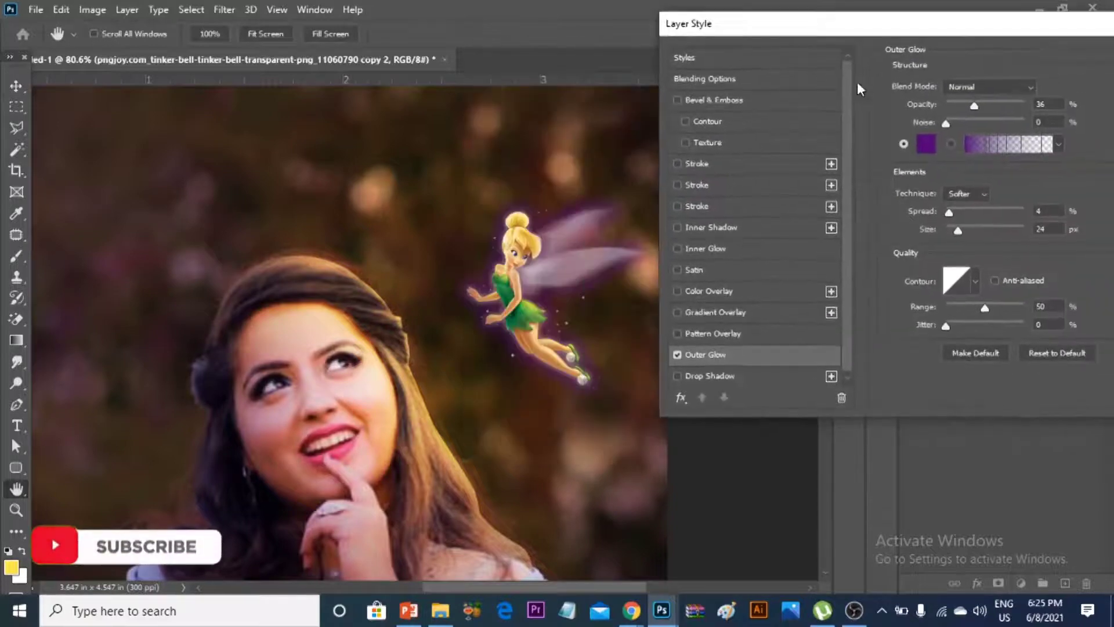
Set the Outer Glow colour to a bright, saturated yellow.
left_click(924, 144)
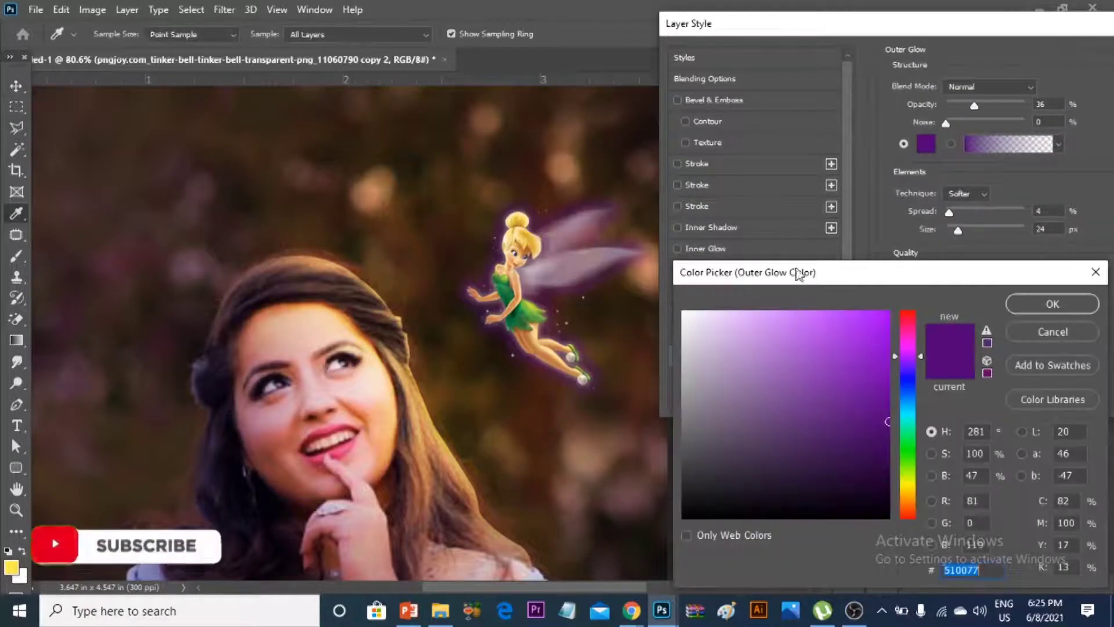
left_click(906, 489)
left_click_drag(875, 451, 840, 302)
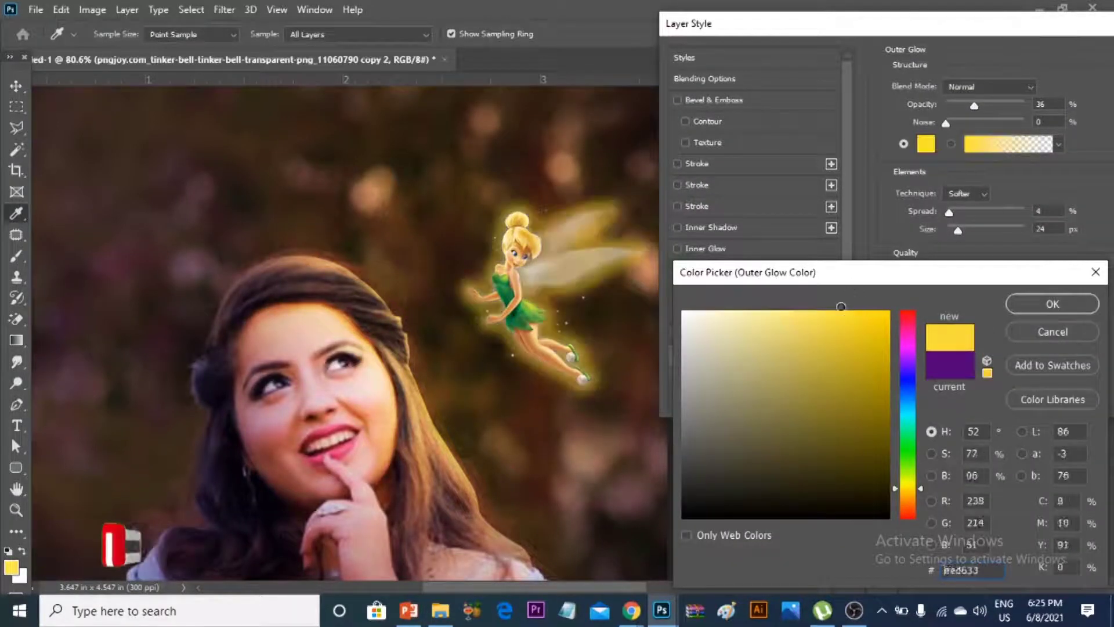
left_click(904, 490)
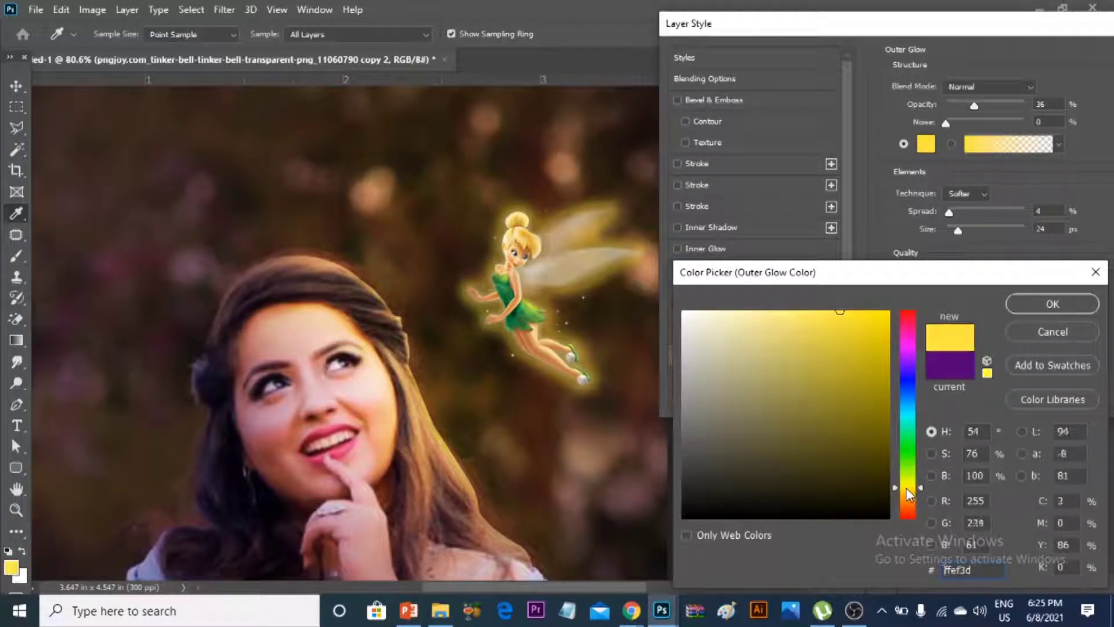
left_click_drag(875, 426, 854, 311)
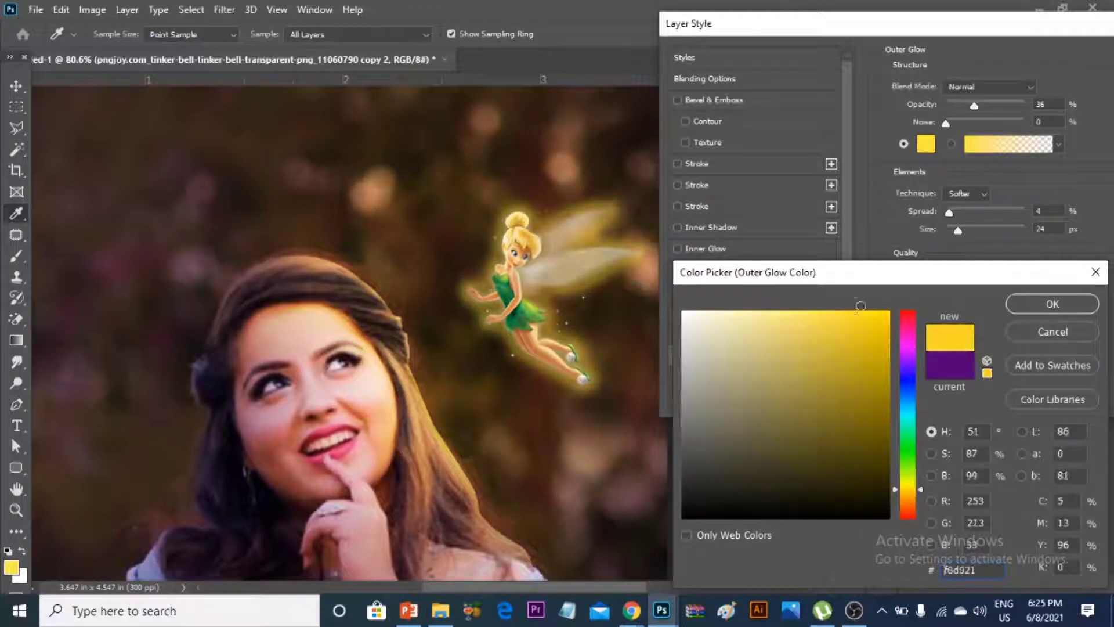
left_click(1065, 302)
Enlarge the glow size, brighten its yellow, and raise the glow opacity to 65%.
left_click_drag(974, 106, 990, 105)
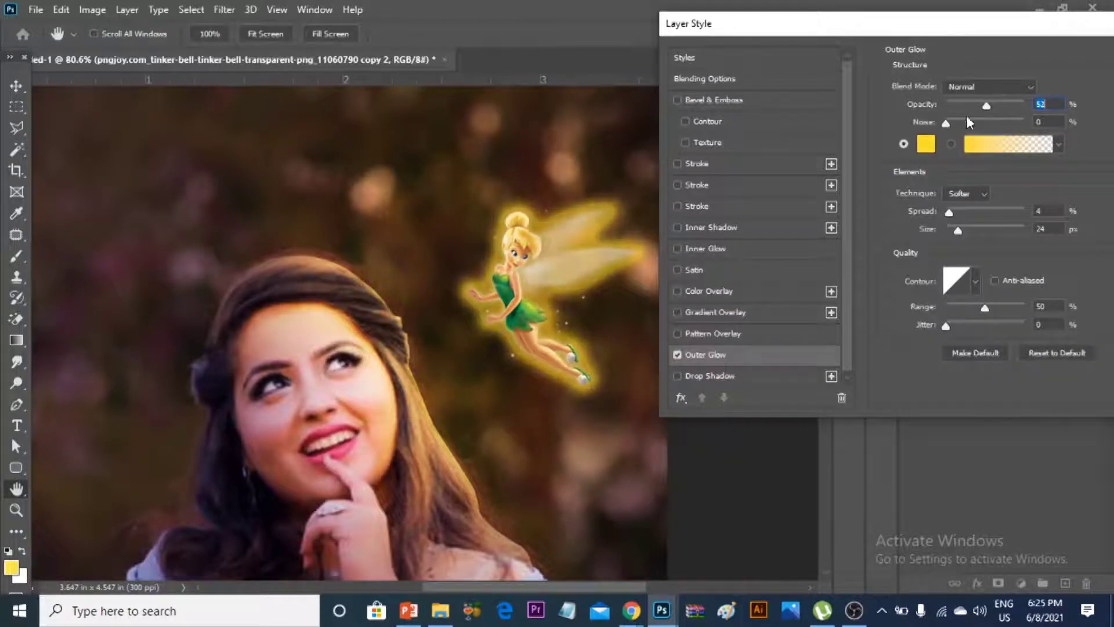
left_click(948, 123)
left_click_drag(956, 231, 981, 229)
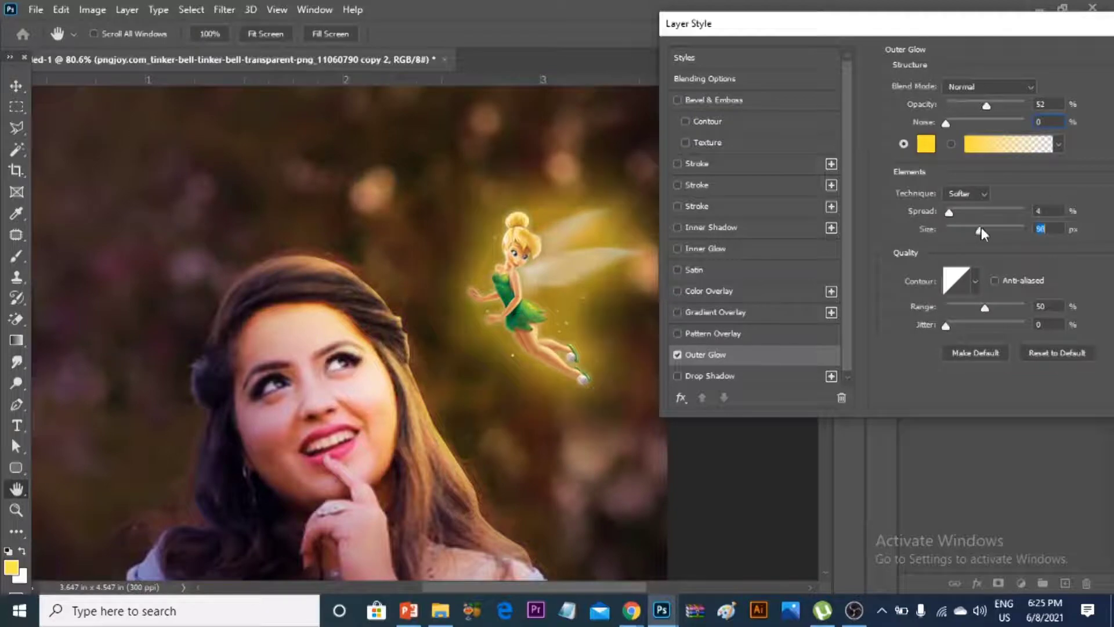
left_click(927, 145)
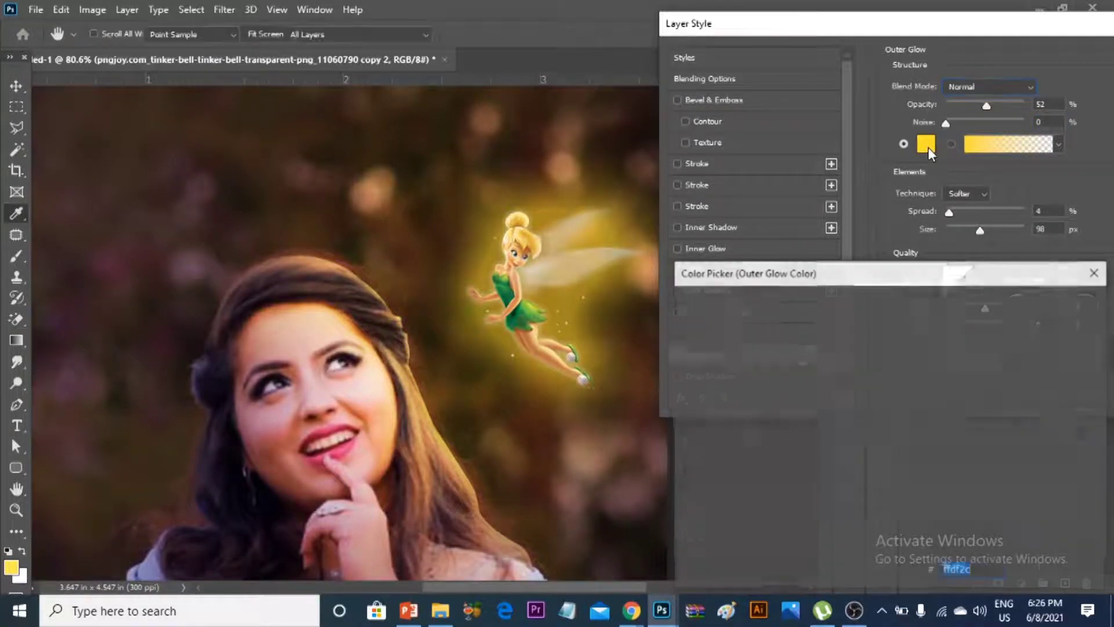
left_click_drag(868, 303, 857, 297)
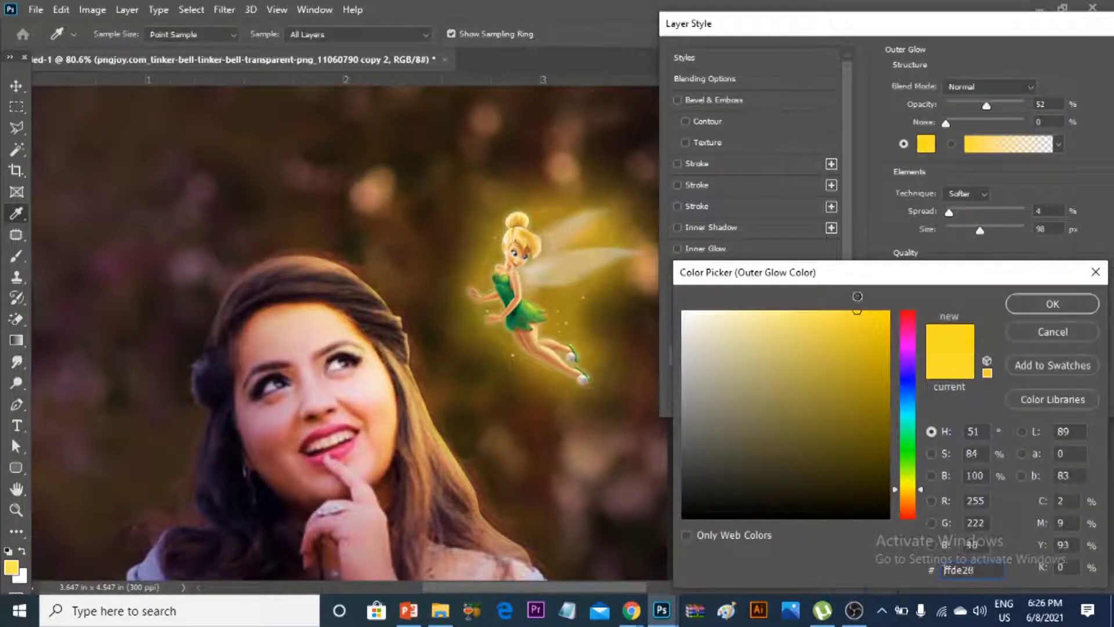
left_click_drag(918, 489, 917, 486)
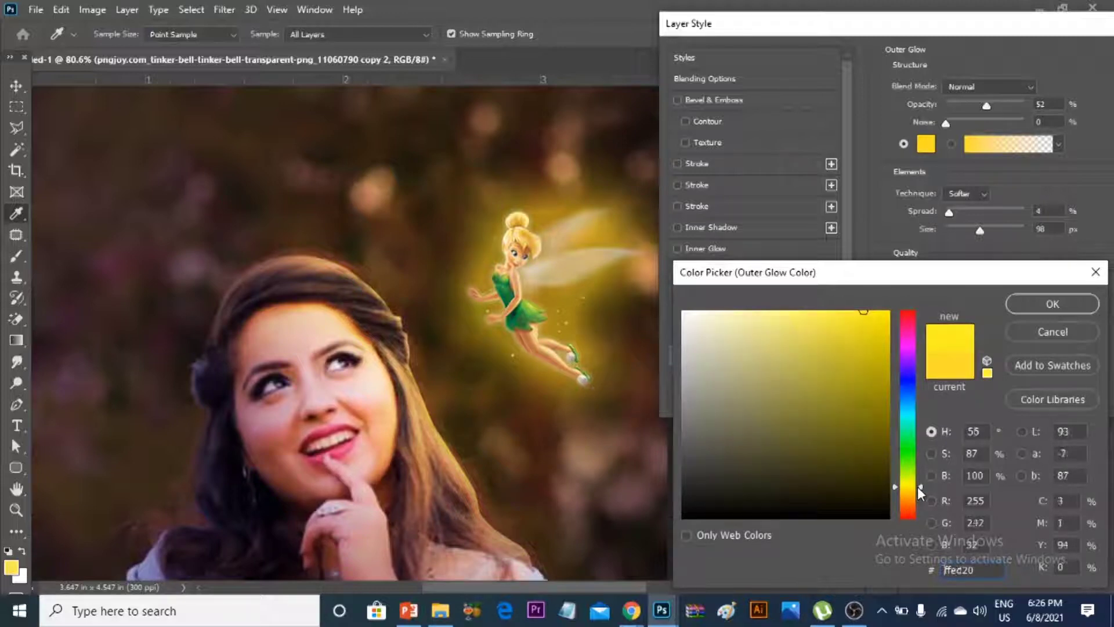
left_click(1017, 304)
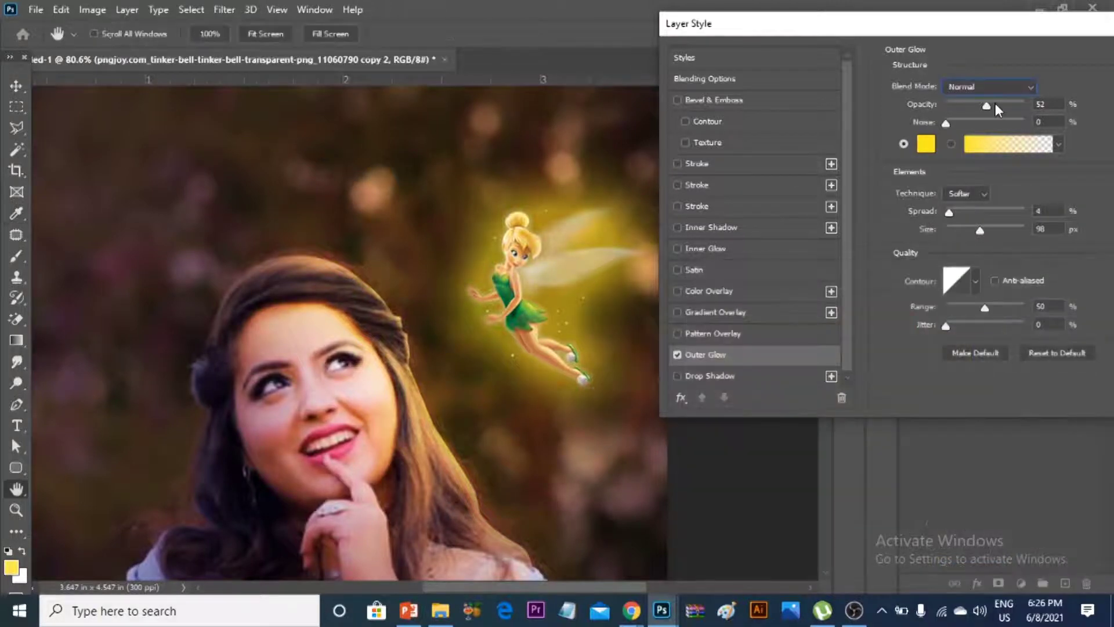
left_click(994, 104)
Warm the glow hue slightly, set opacity 74% and spread 1%, and apply the Outer Glow.
left_click(926, 143)
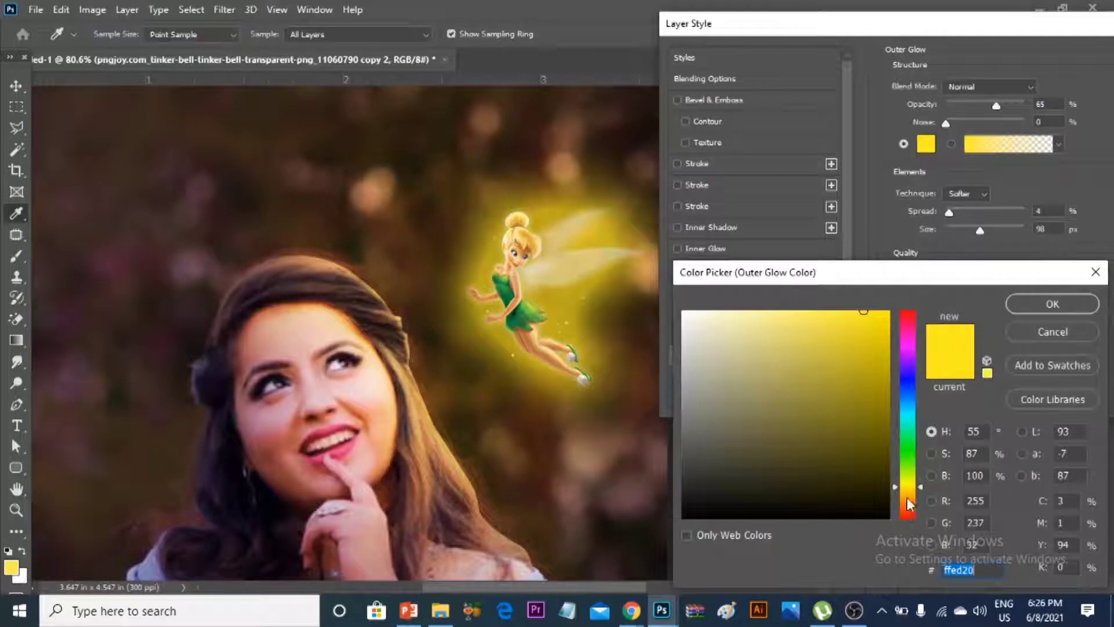
left_click_drag(909, 488, 907, 489)
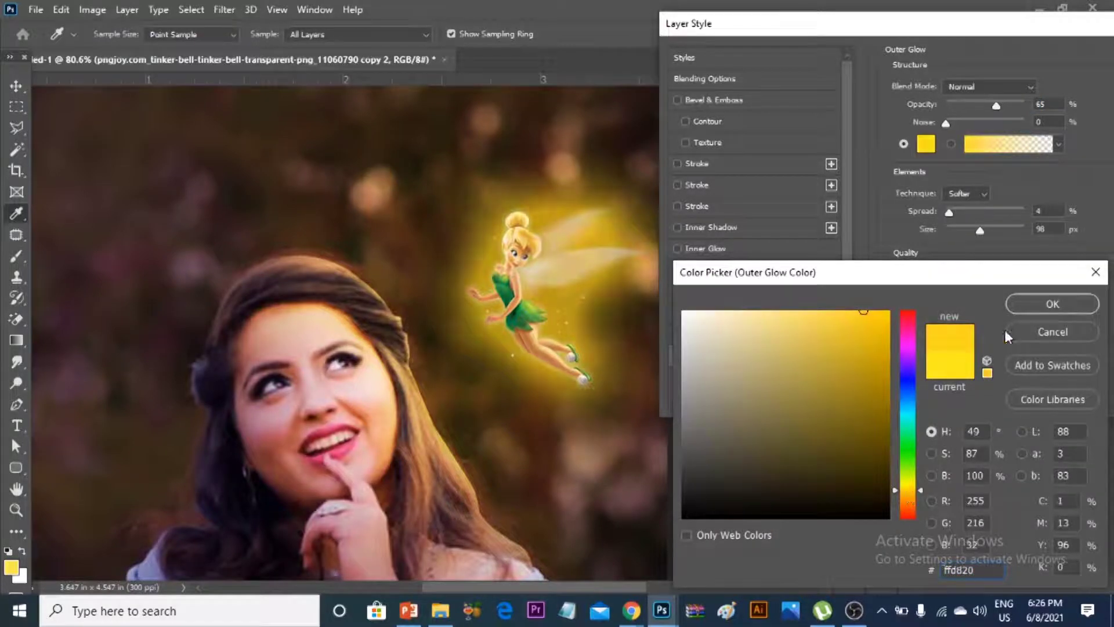
left_click(1052, 303)
left_click(1003, 105)
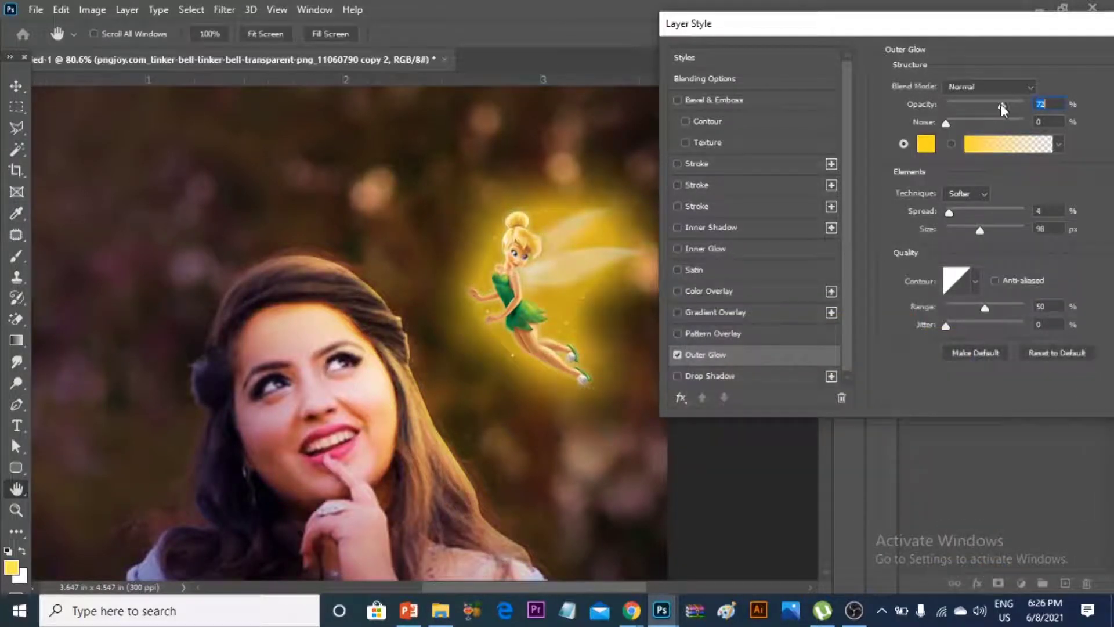
left_click_drag(1000, 103, 1004, 104)
left_click_drag(949, 213, 989, 229)
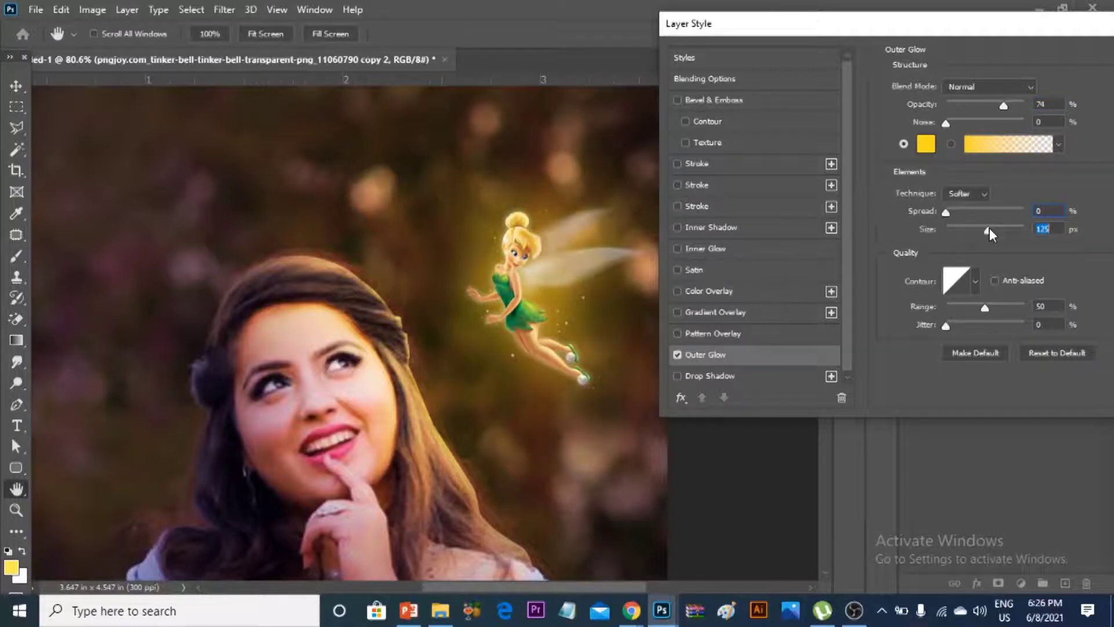
type("1")
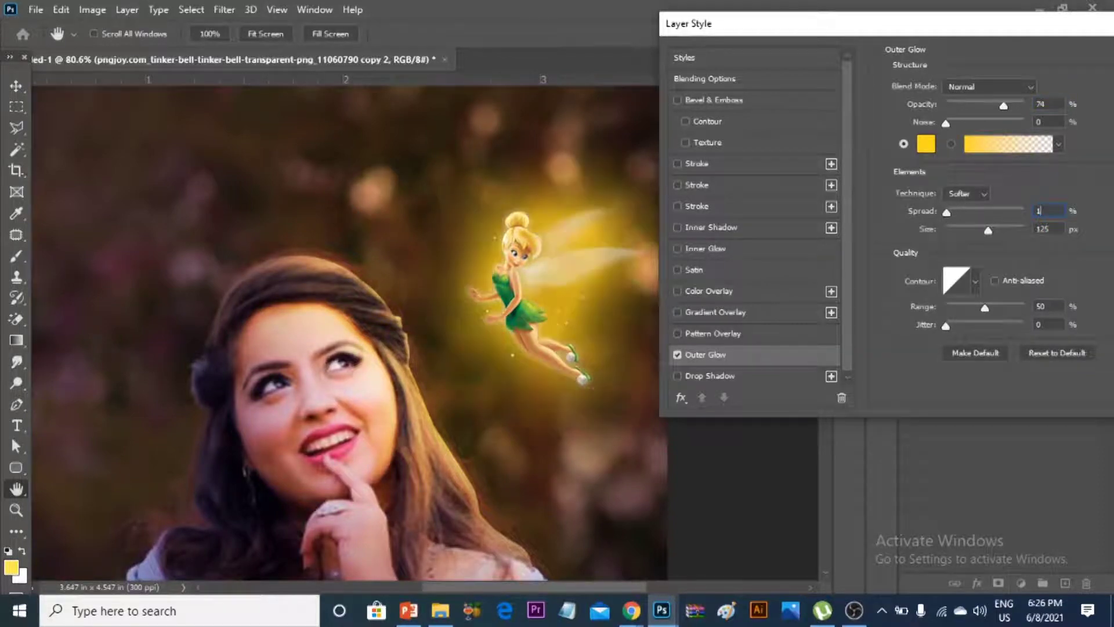
key("Return")
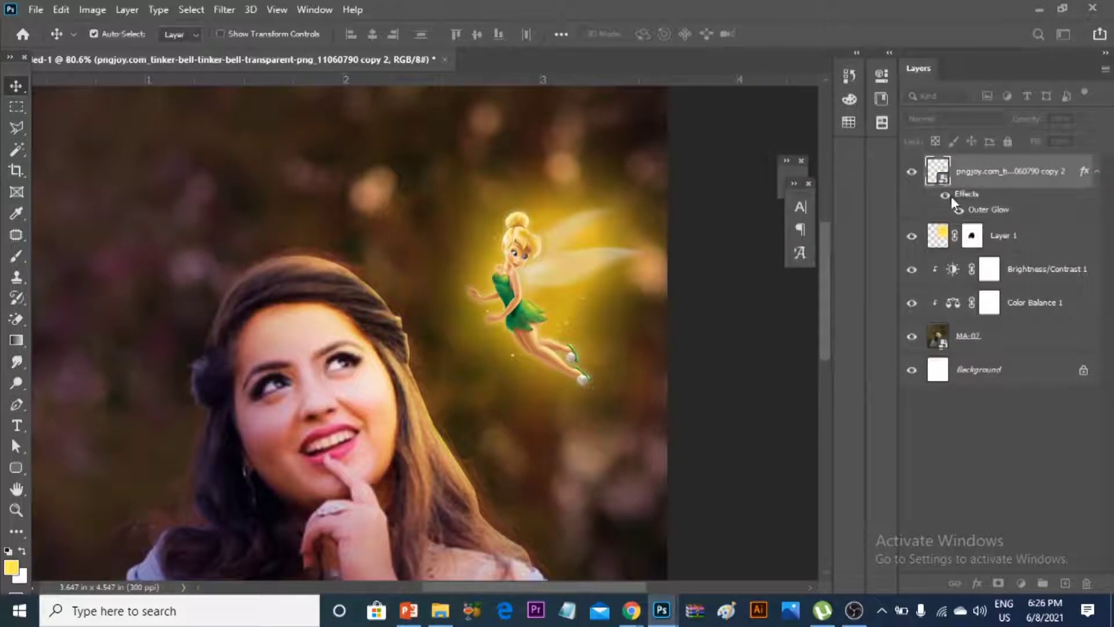
Switch the fairy's Outer Glow blend mode to Linear Light.
double_click(987, 210)
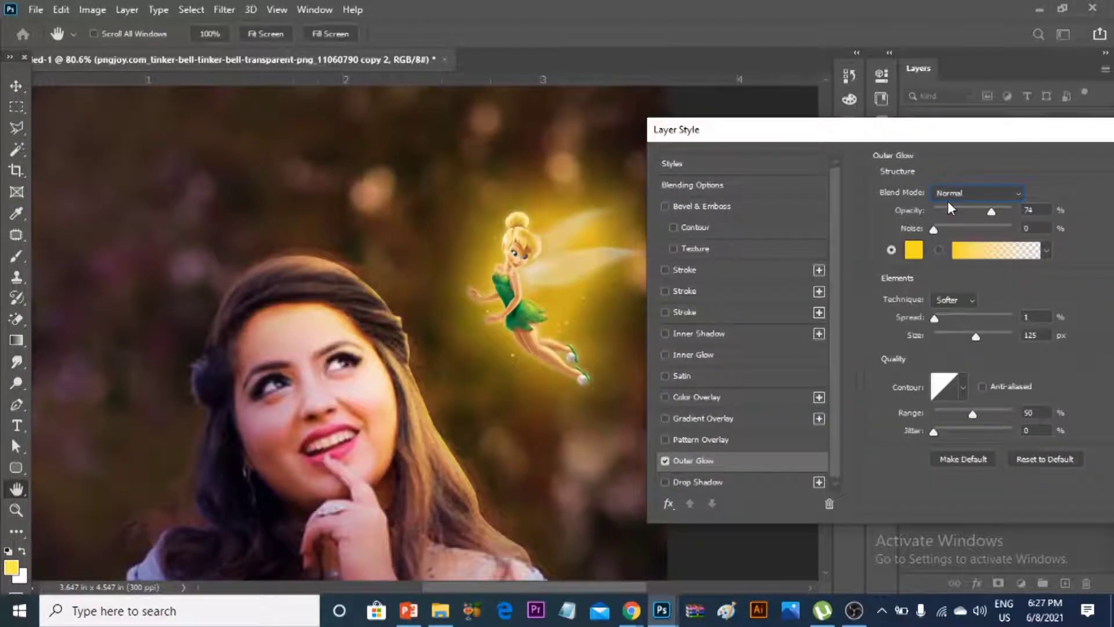
left_click(966, 193)
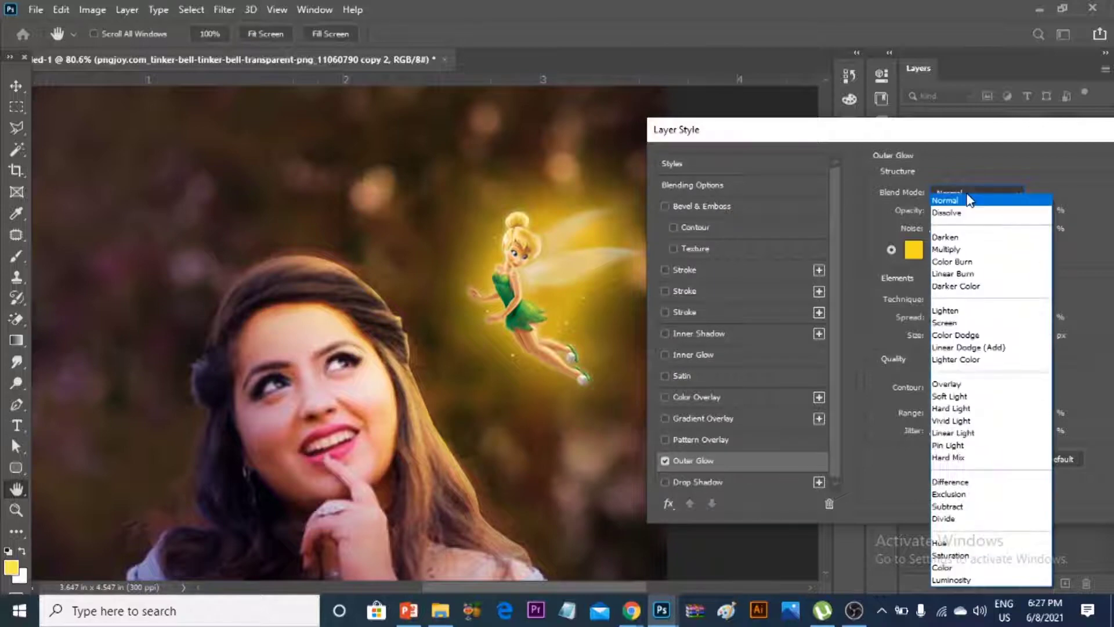
left_click(963, 433)
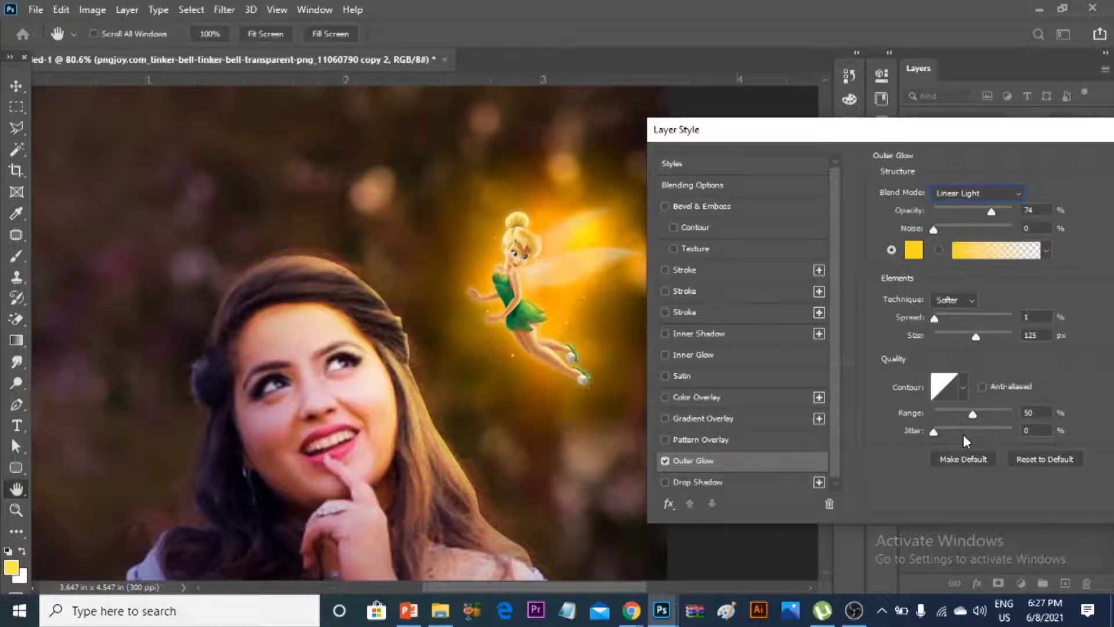
left_click_drag(796, 132, 483, 122)
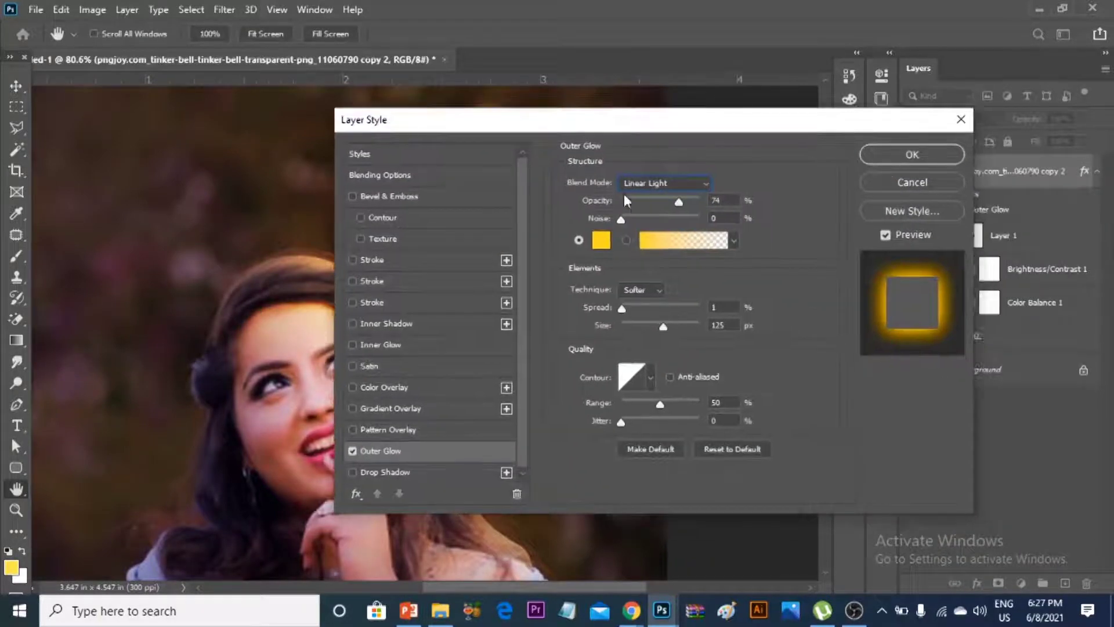
left_click_drag(591, 127, 948, 95)
Tweak the glow colour to a slightly warmer, deeper yellow and apply the style.
left_click(958, 208)
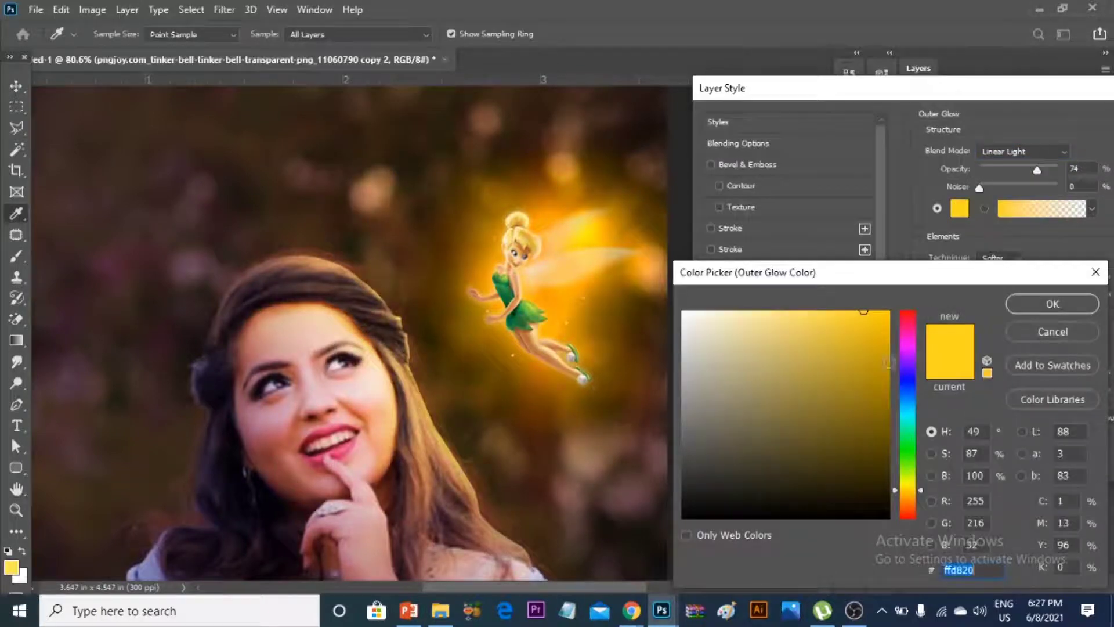
left_click_drag(913, 493, 921, 485)
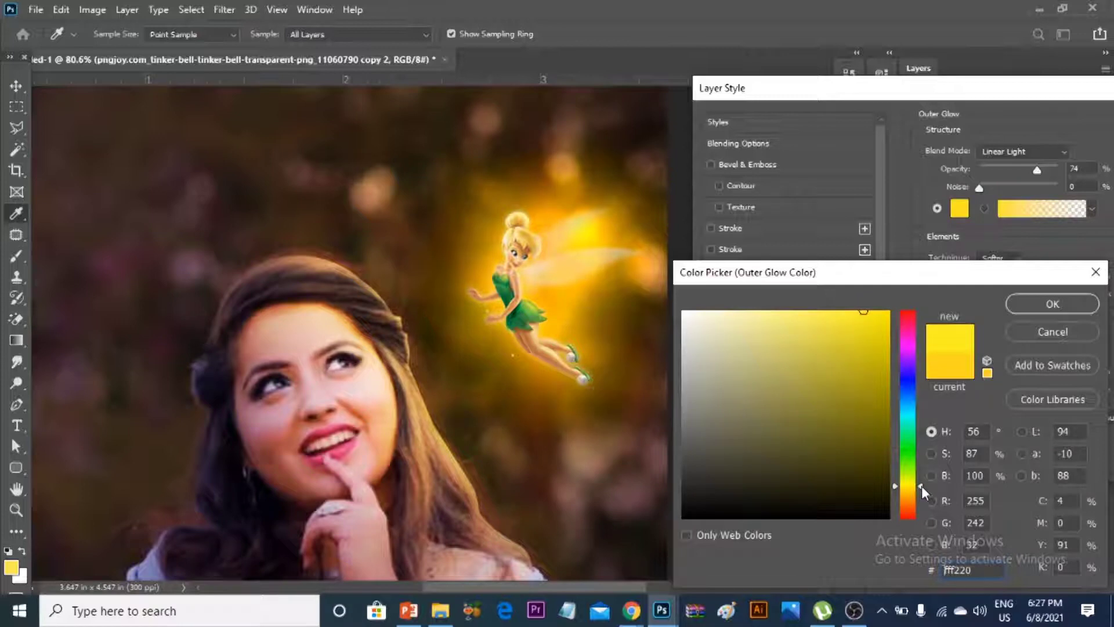
left_click(1029, 304)
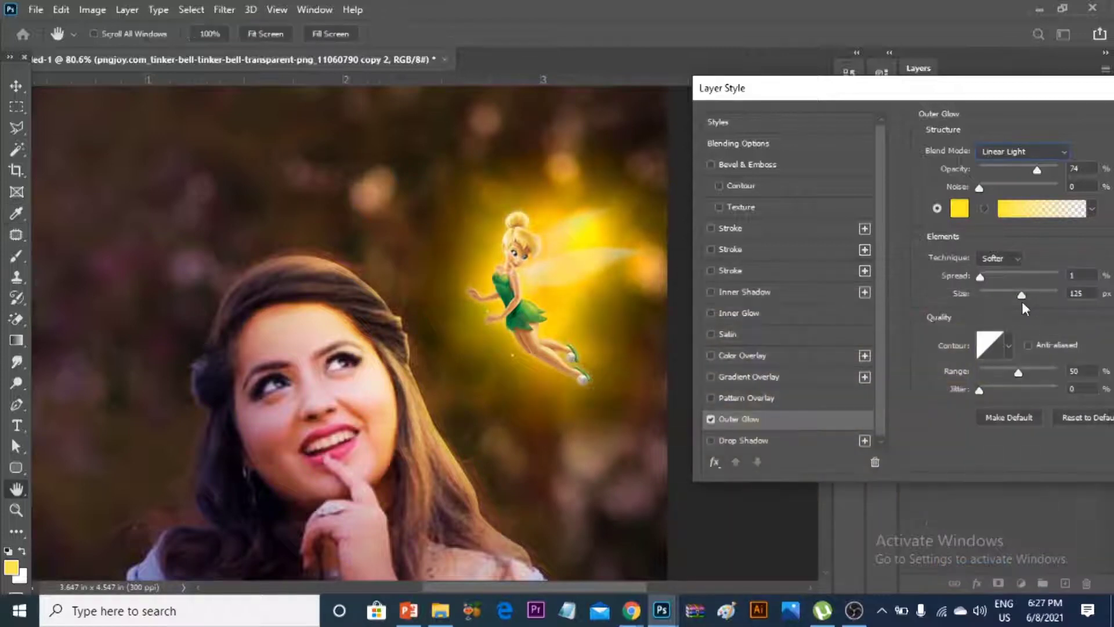
left_click(959, 210)
left_click_drag(920, 487, 918, 487)
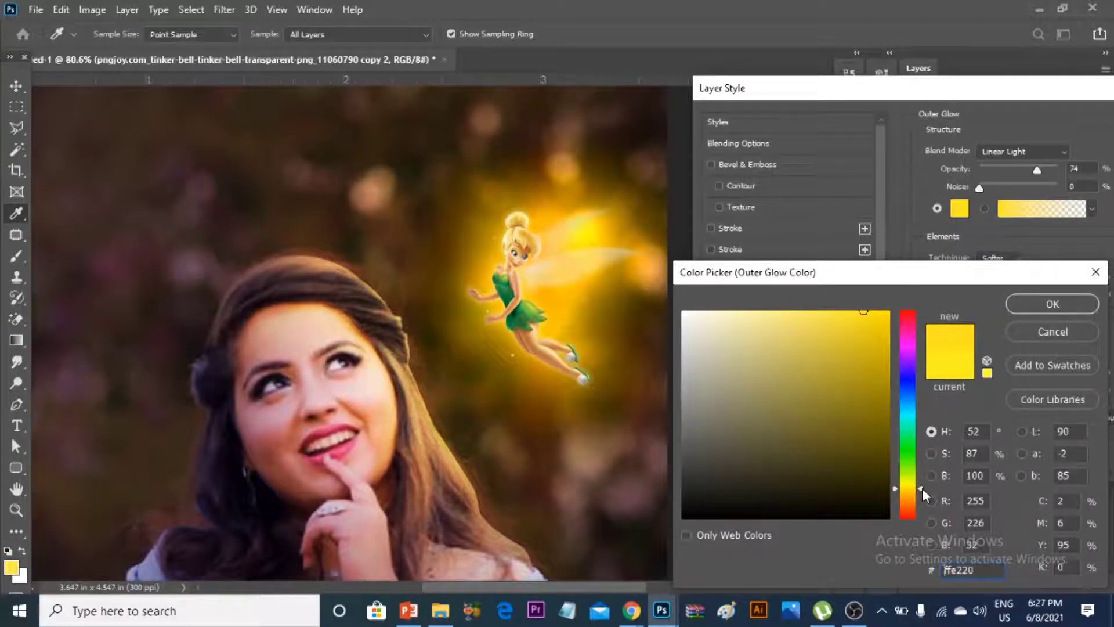
left_click(1055, 313)
left_click_drag(920, 90, 525, 137)
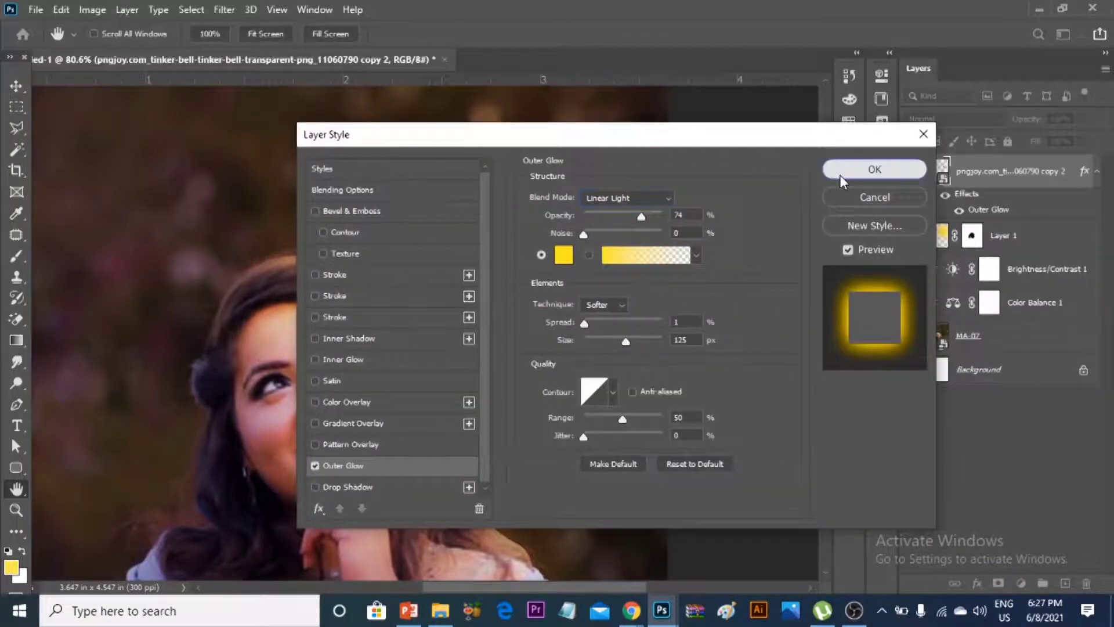
left_click(839, 176)
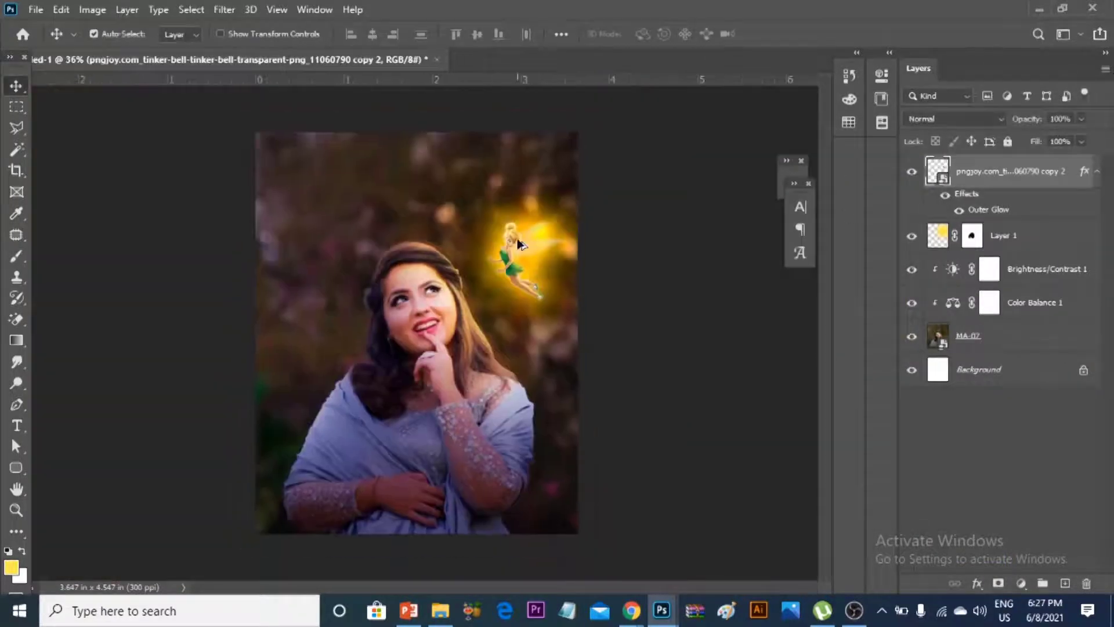
Apply Brightness/Contrast to the fairy layer with brightness 14 and contrast 55.
scroll(519, 244, "up", 3)
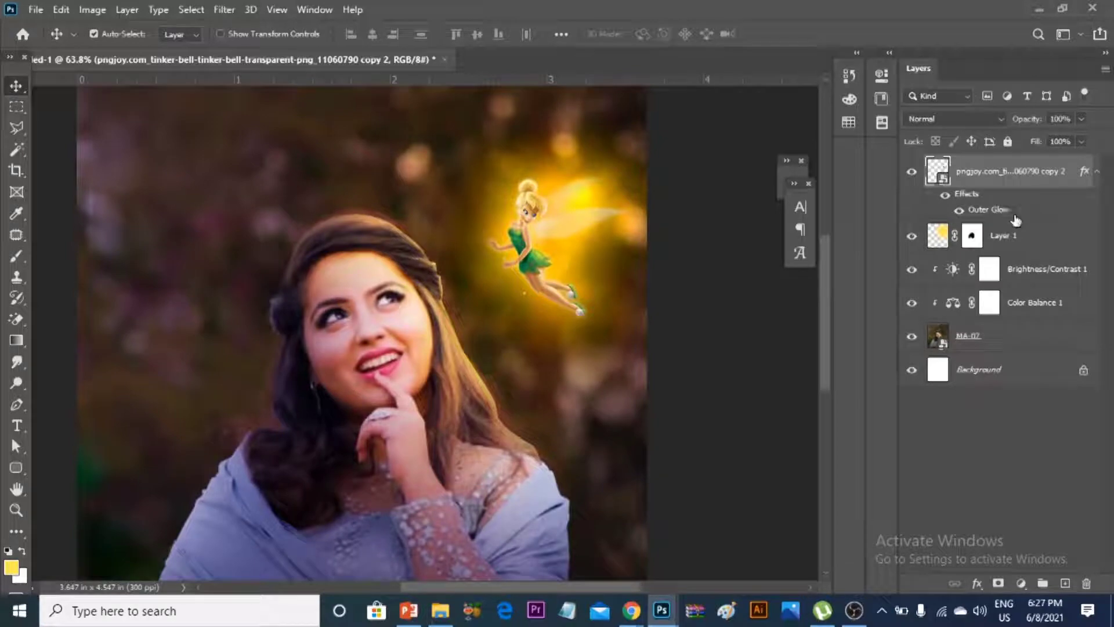
left_click(92, 10)
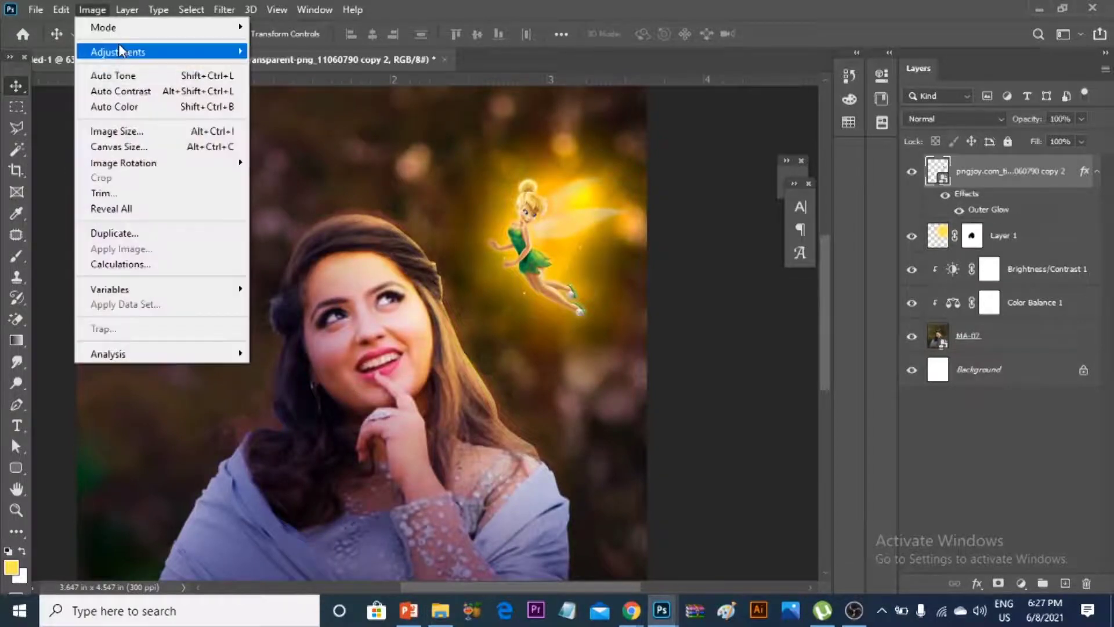
left_click(406, 50)
left_click_drag(550, 123, 699, 67)
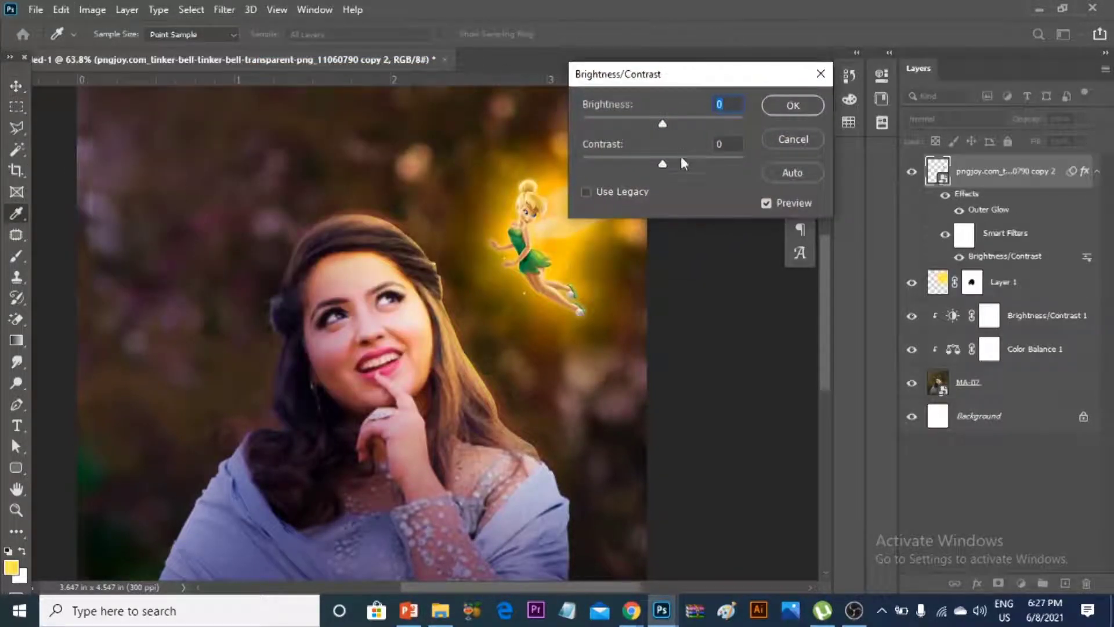
left_click_drag(666, 119, 671, 121)
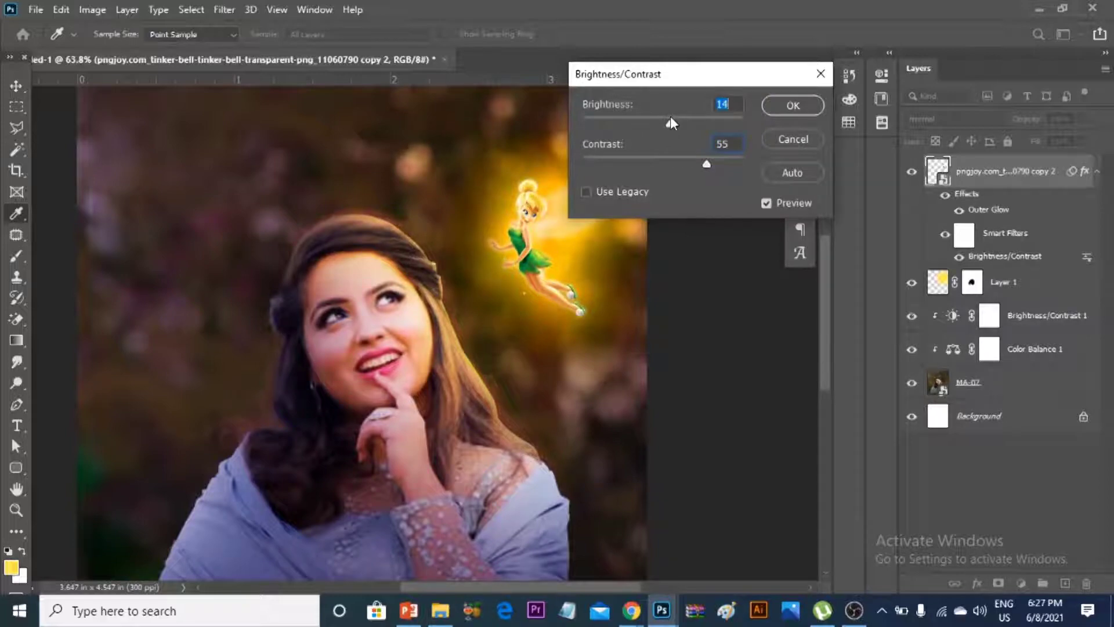
left_click(793, 105)
key("v")
scroll(621, 246, "down", 2)
scroll(607, 241, "up", 3)
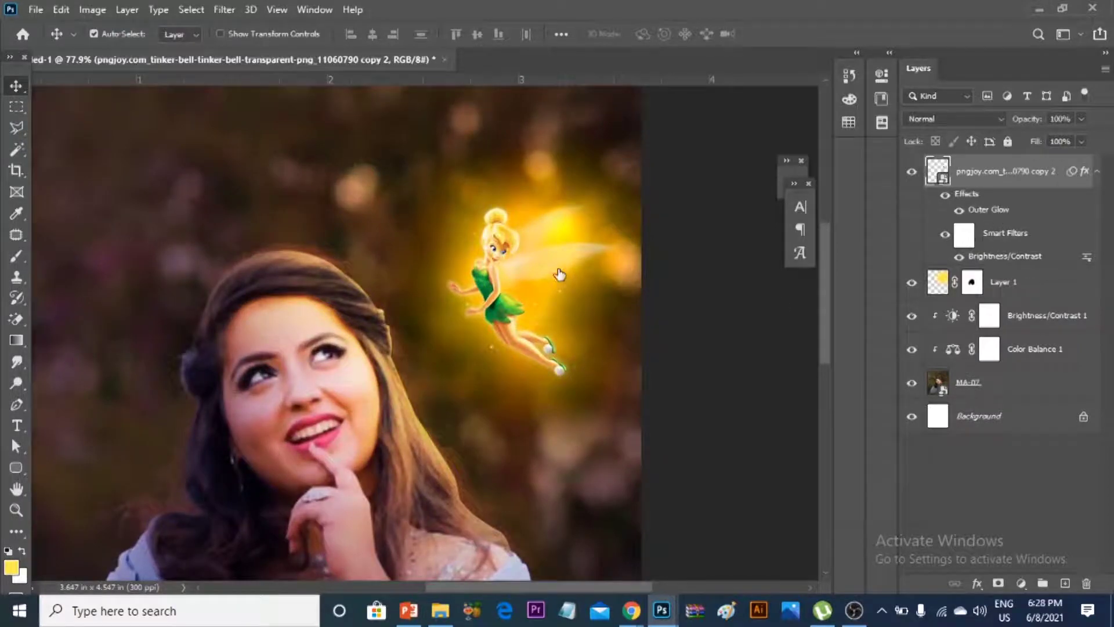
Lower the fairy's Outer Glow opacity to 51% and confirm the change.
double_click(988, 210)
left_click_drag(681, 140, 929, 65)
left_click_drag(1082, 147, 1066, 148)
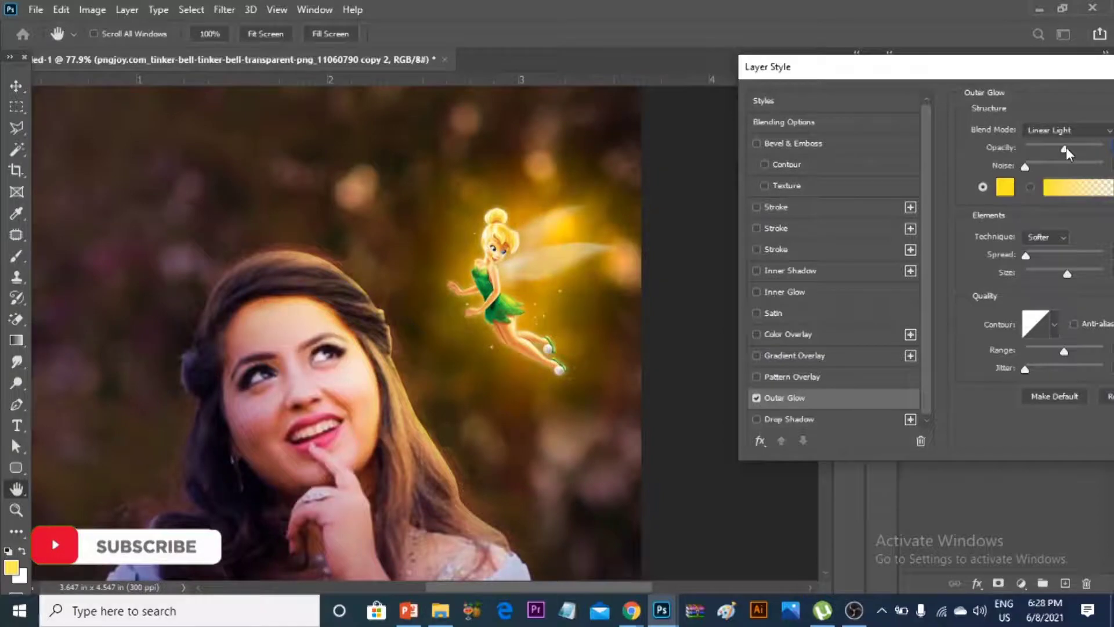
left_click_drag(972, 68, 609, 117)
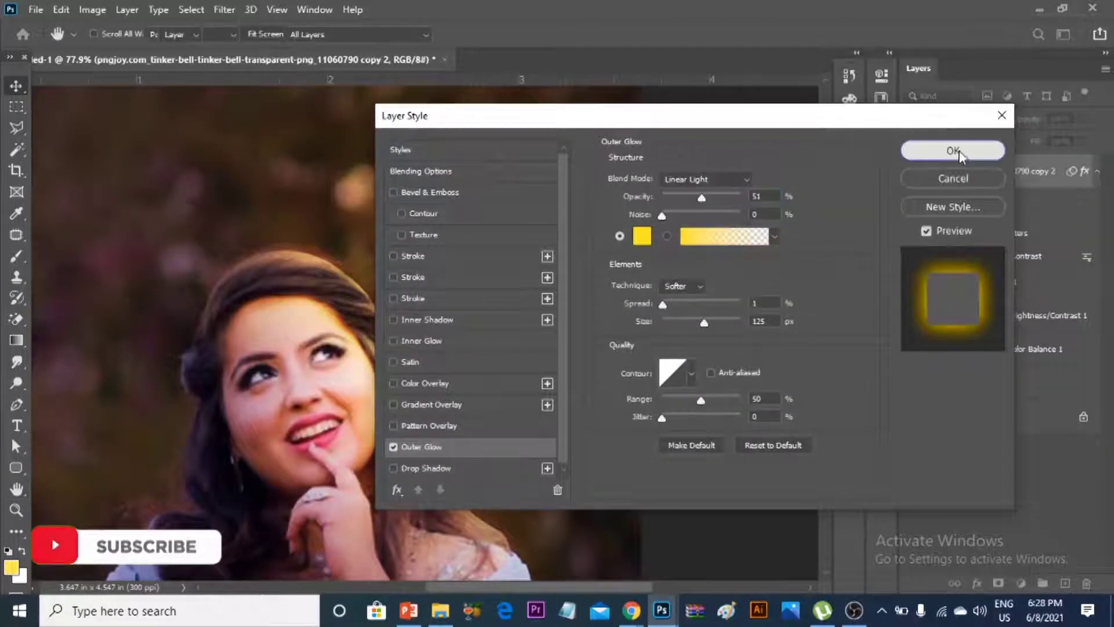
left_click(959, 152)
scroll(567, 318, "down", 3)
scroll(557, 233, "down", 2)
scroll(538, 261, "up", 4)
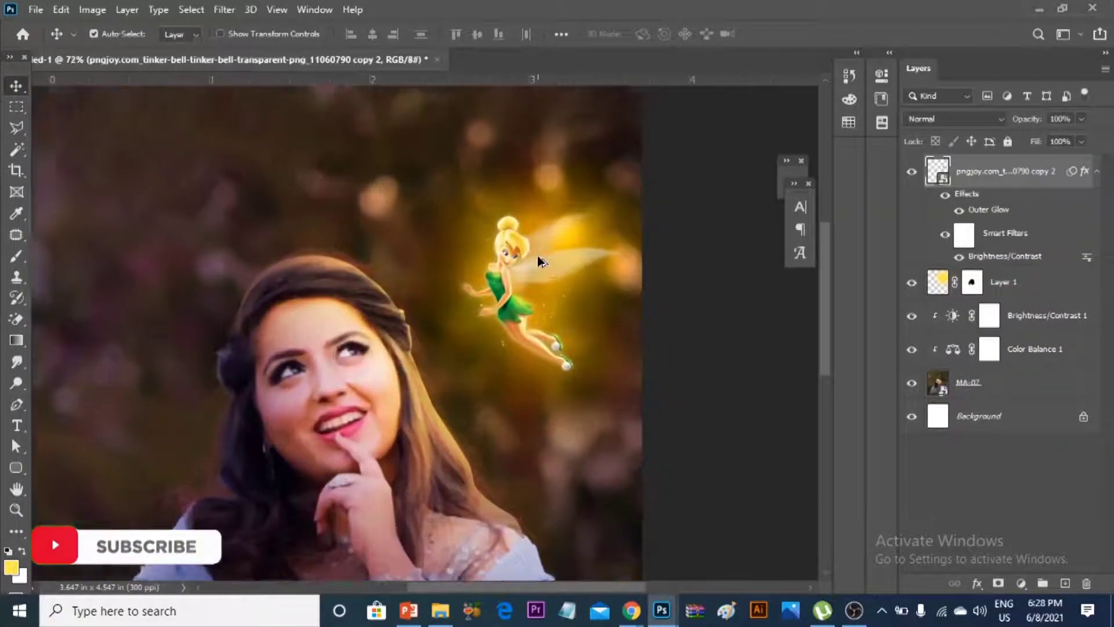
scroll(599, 195, "down", 3)
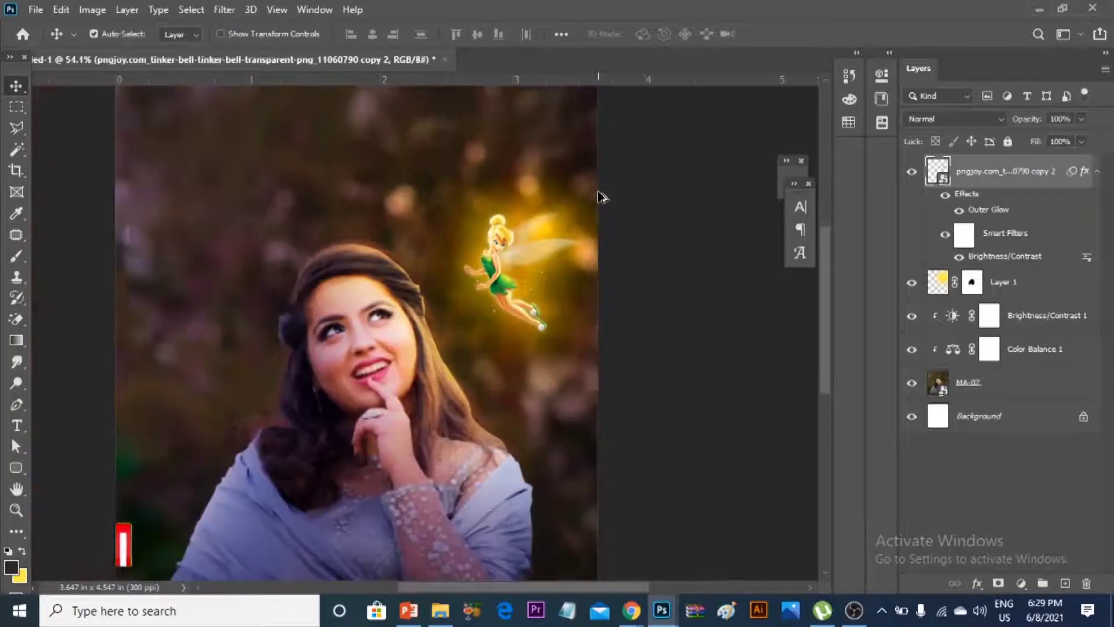
scroll(601, 196, "down", 1)
scroll(601, 196, "down", 1)
scroll(601, 196, "down", 1)
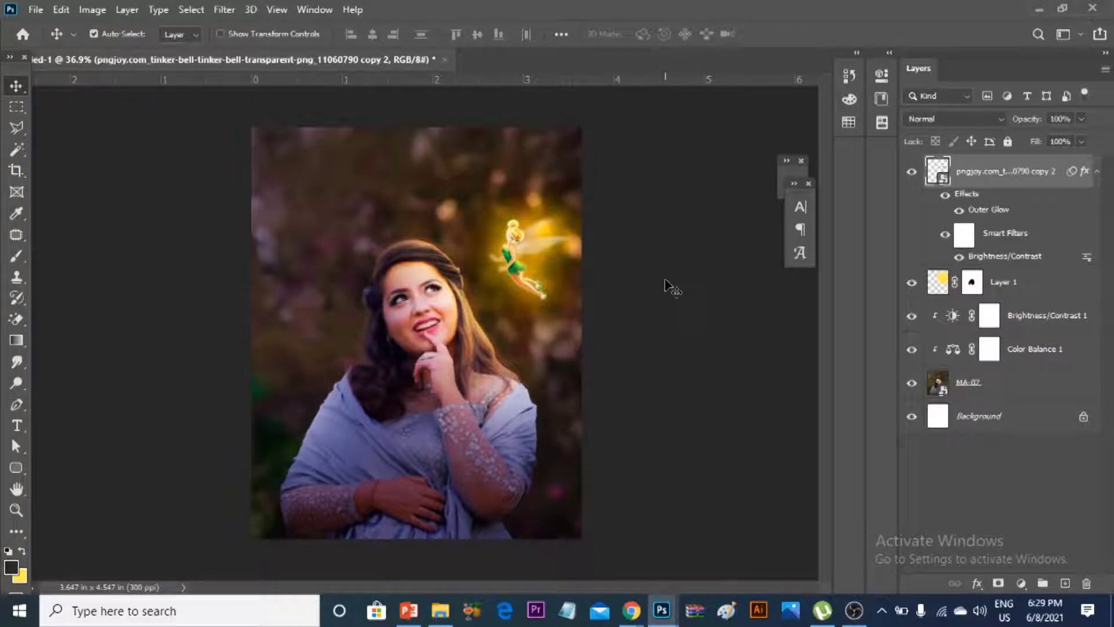
Make Layer 1 visible and add a new empty layer above it.
left_click(910, 284)
left_click(632, 364)
left_click(998, 285)
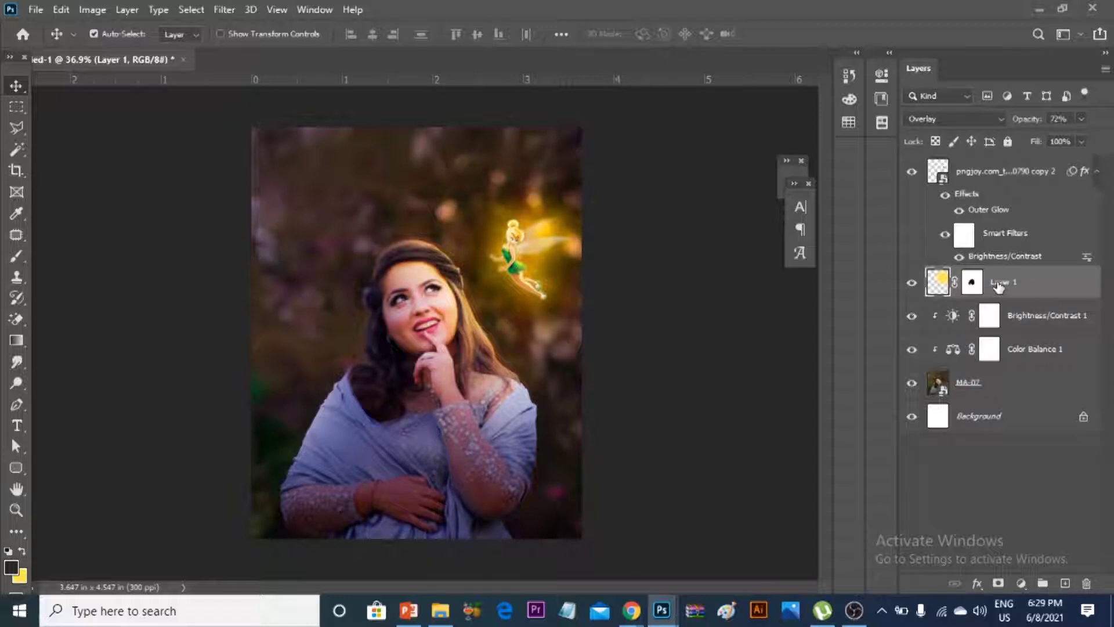
left_click(1065, 582)
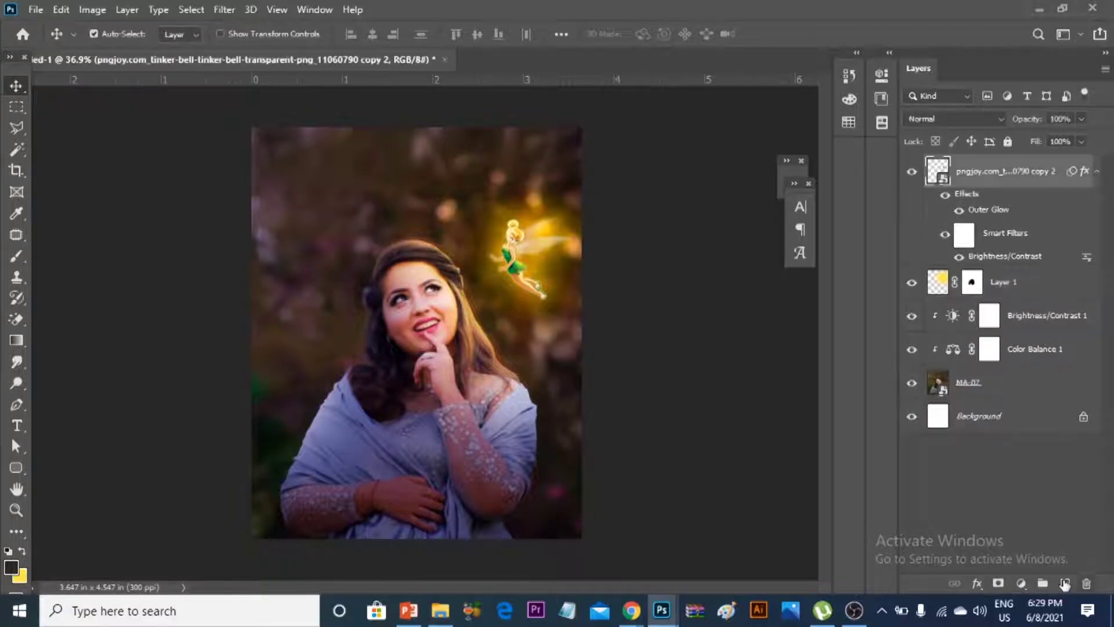
Paint a soft yellow glow over the fairy with a roughly 600 px brush.
key("b")
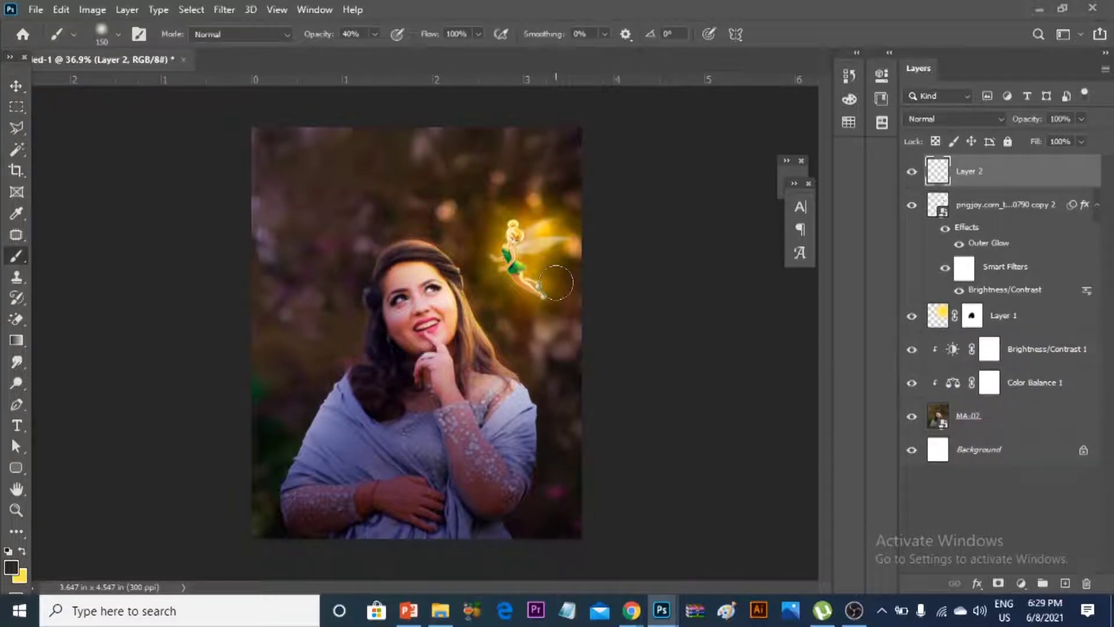
key("bracketright")
key("bracketright")
key("bracketright")
key("x")
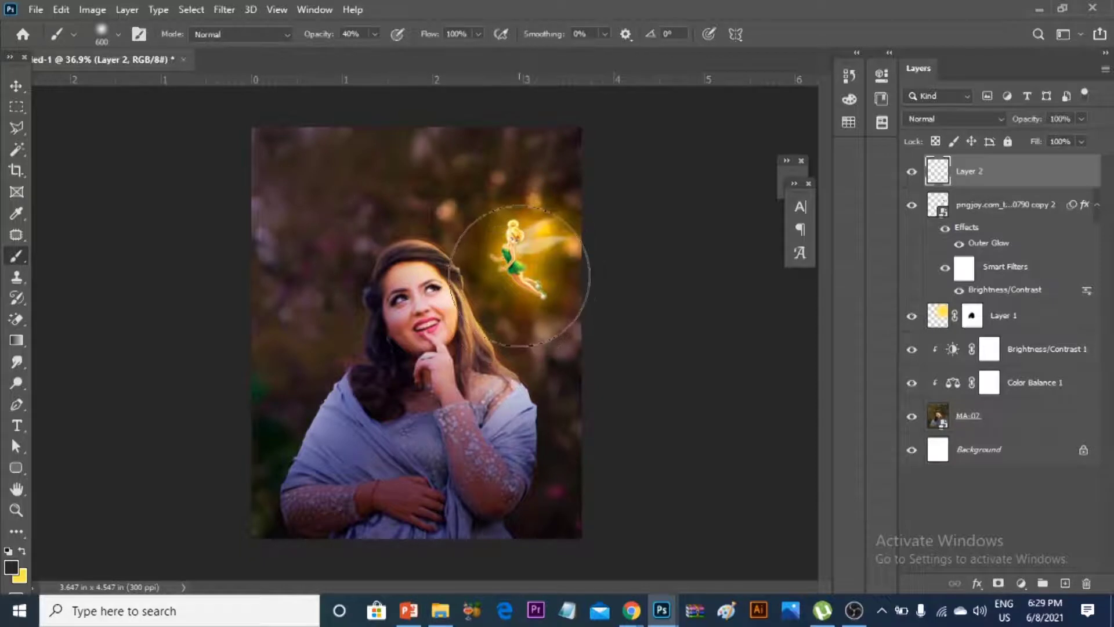
right_click(512, 267)
key("Return")
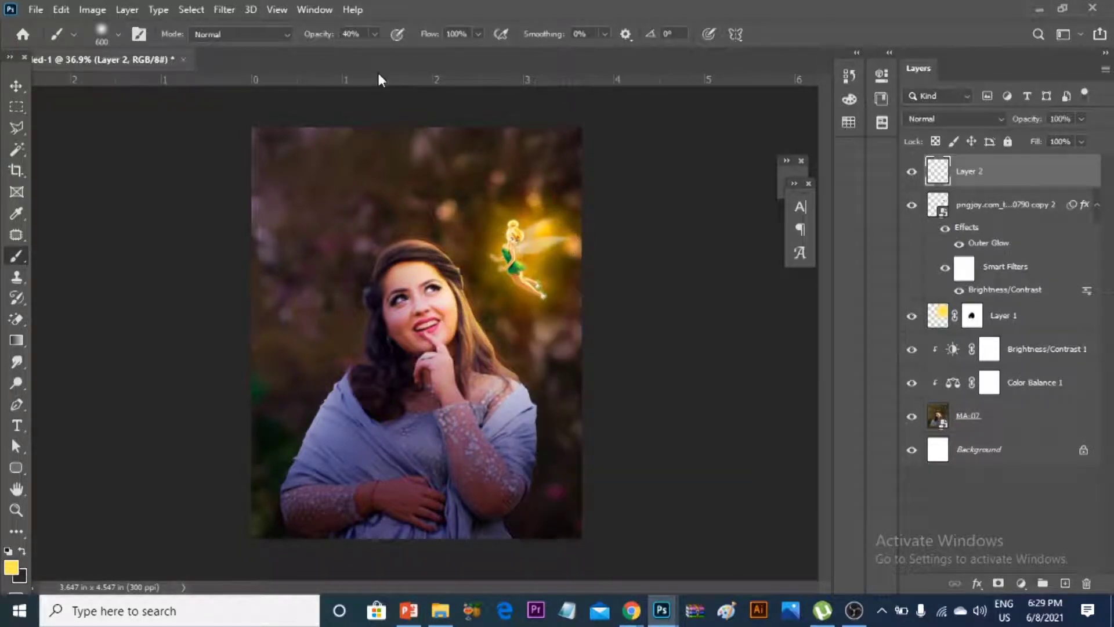
left_click(934, 25)
left_click(518, 248)
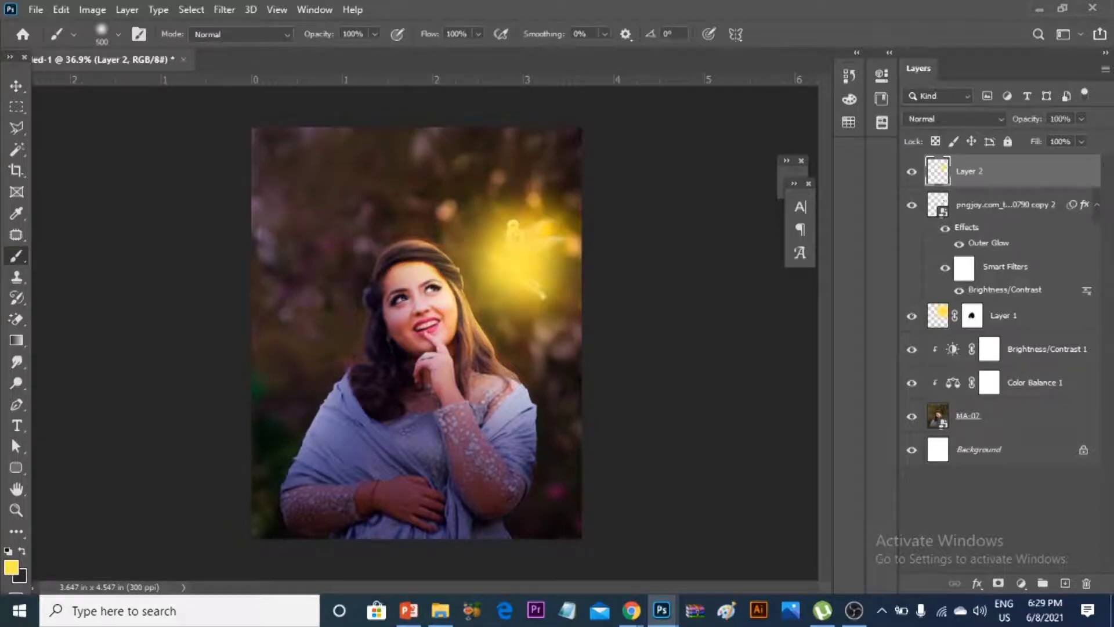
Blend the painted glow layer as Screen at 26% opacity.
left_click(952, 118)
left_click(926, 254)
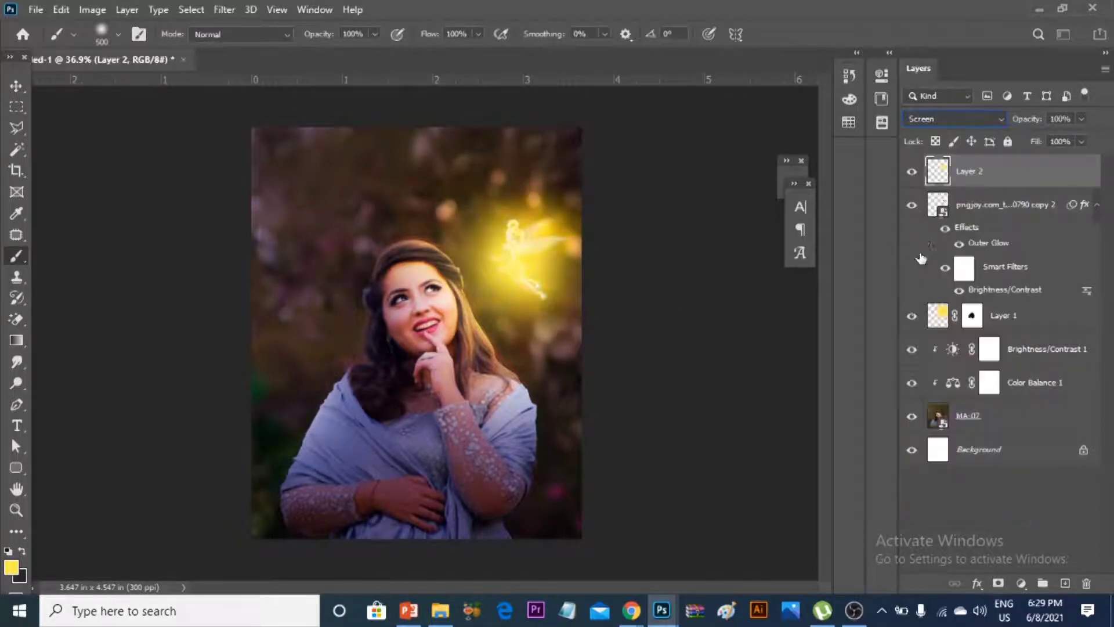
left_click(16, 85)
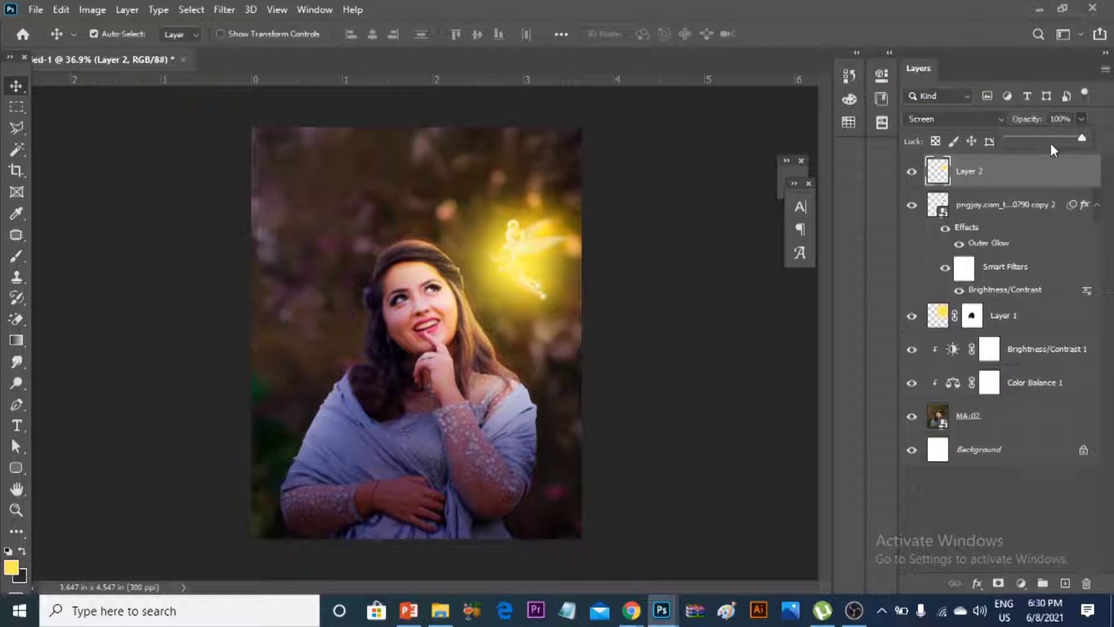
left_click_drag(1054, 143, 1040, 138)
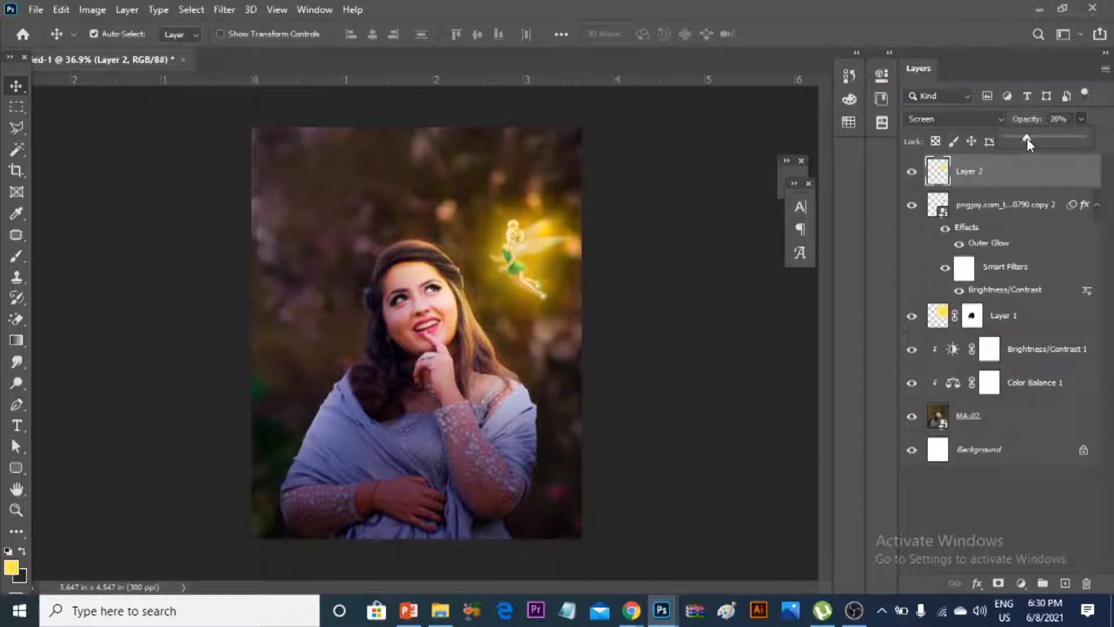
left_click_drag(1028, 138, 1034, 177)
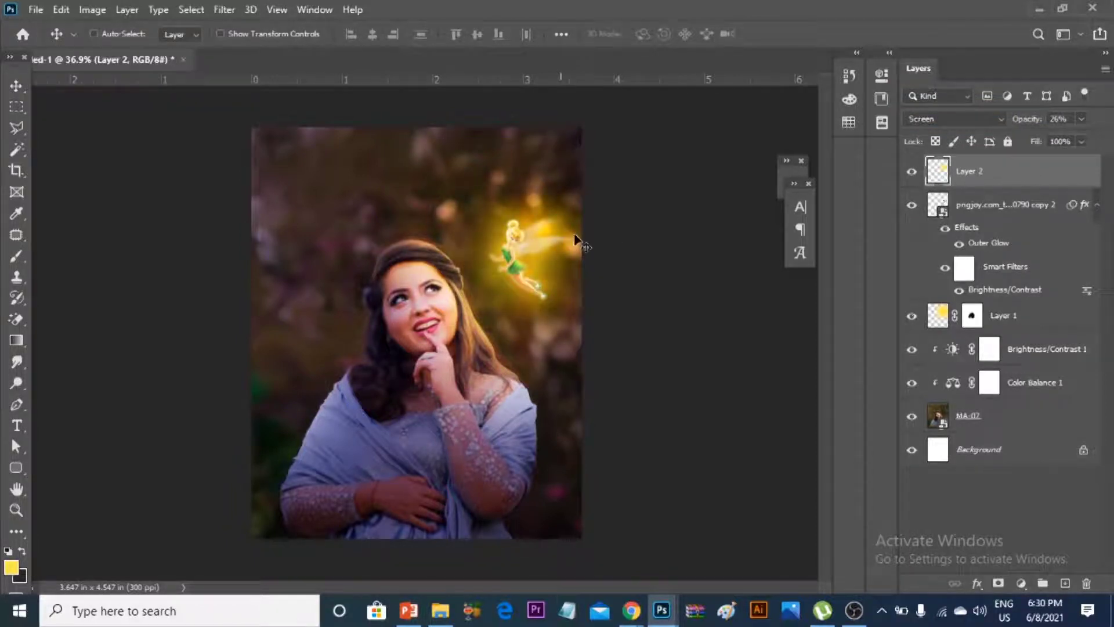
Enlarge the painted glow toward the upper right and turn the fairy's Outer Glow back on.
key("ctrl+t")
left_click_drag(579, 142, 633, 101)
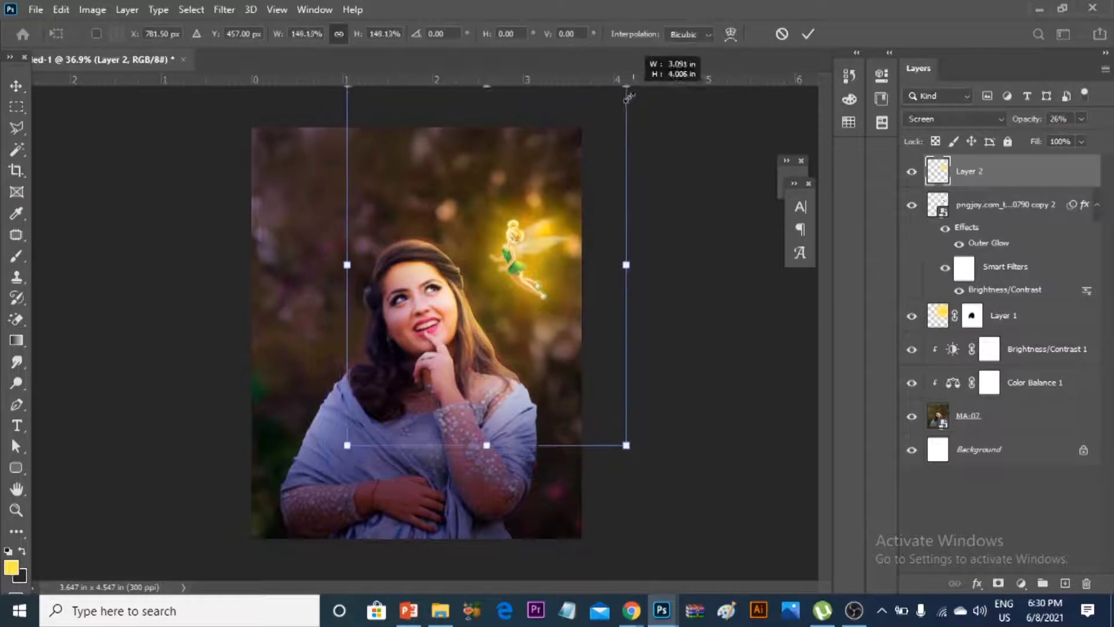
left_click(806, 33)
left_click(911, 171)
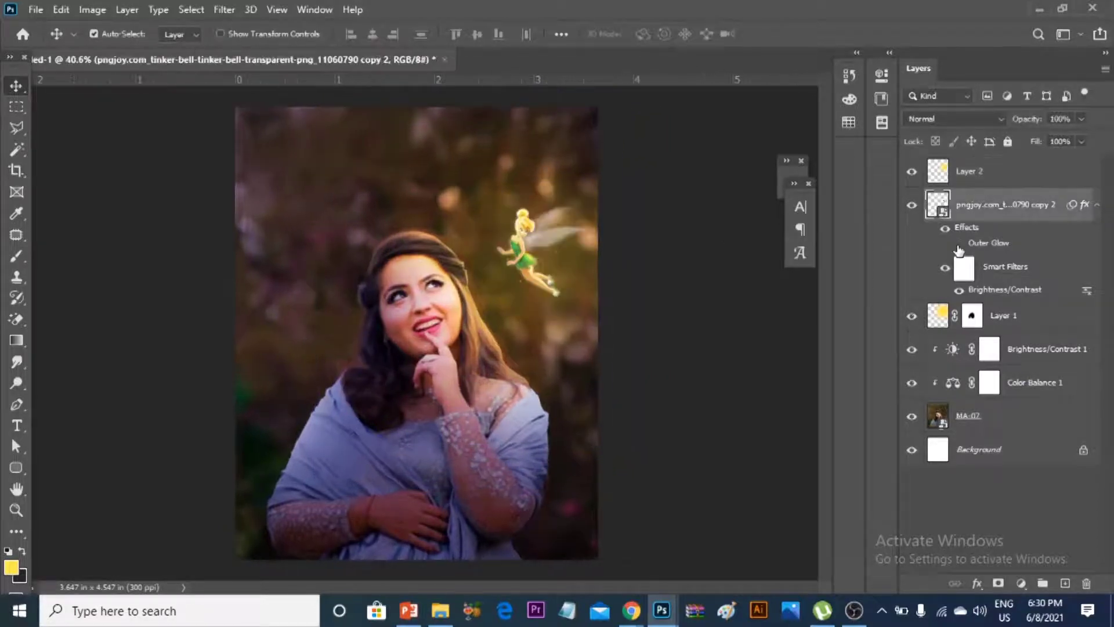
left_click(959, 245)
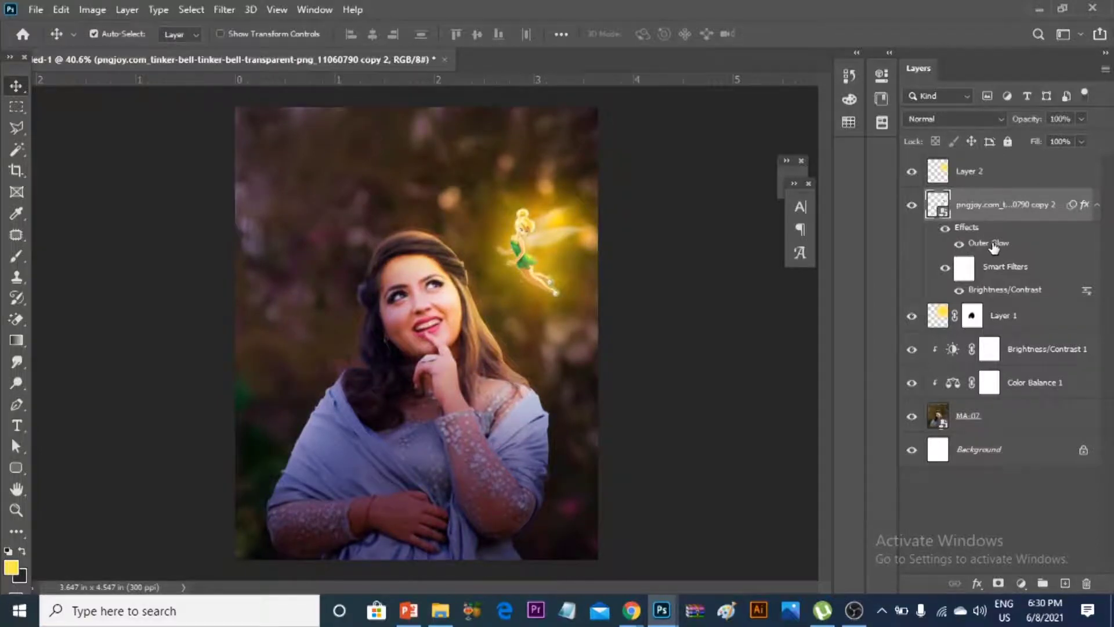
In Layer Style, set the fairy's Outer Glow opacity to 34% and size to 111 px.
double_click(994, 244)
left_click_drag(619, 124, 945, 66)
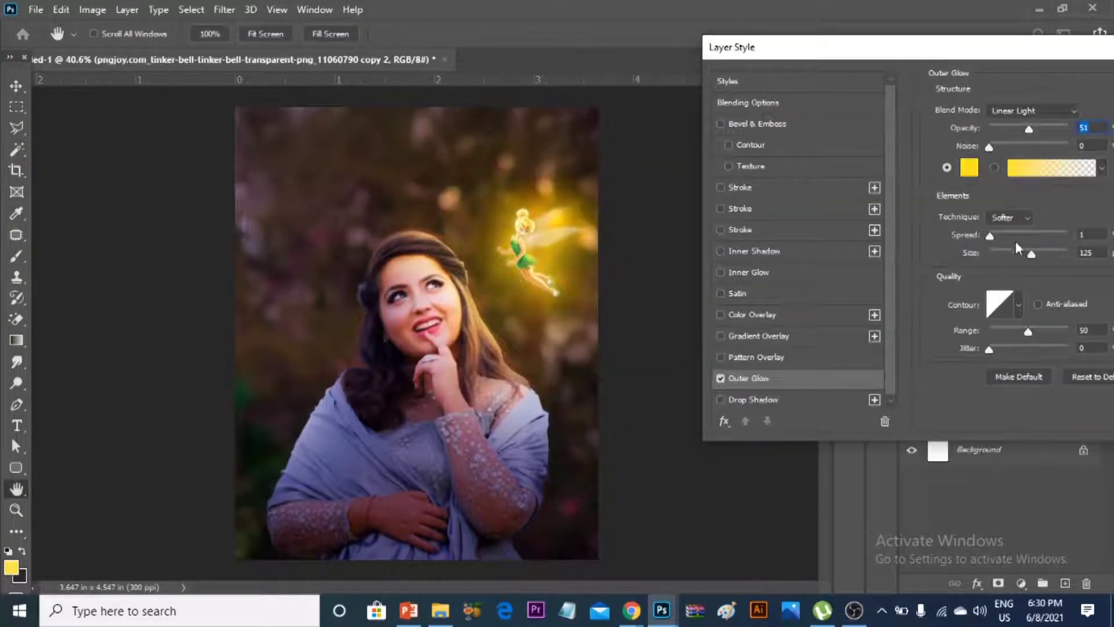
left_click_drag(1031, 254, 998, 253)
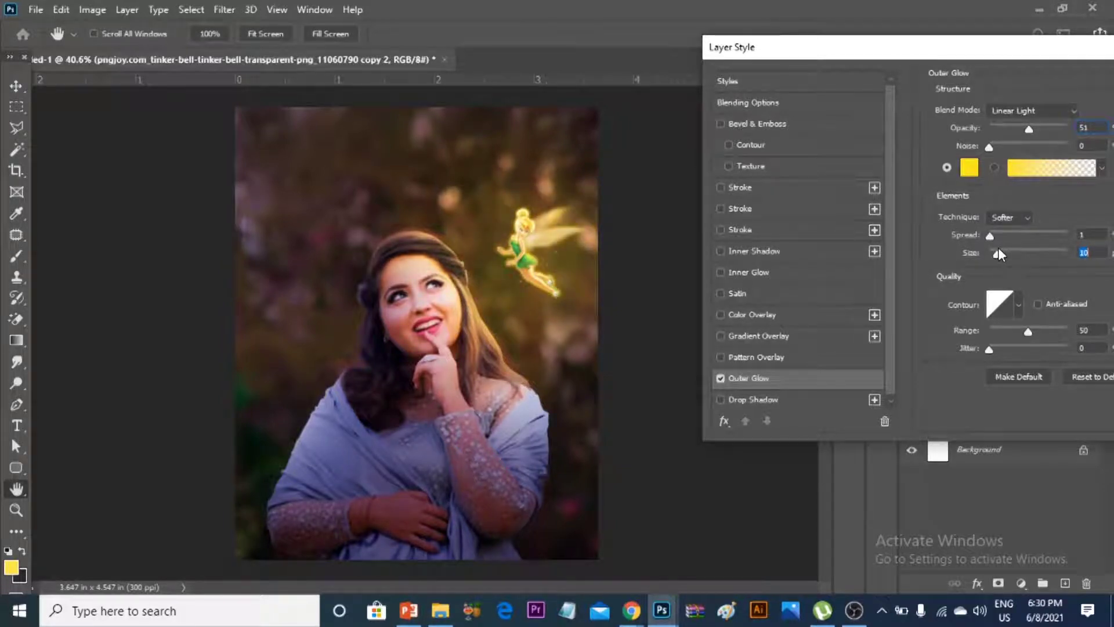
left_click_drag(998, 254, 1019, 255)
left_click_drag(1028, 128, 1017, 130)
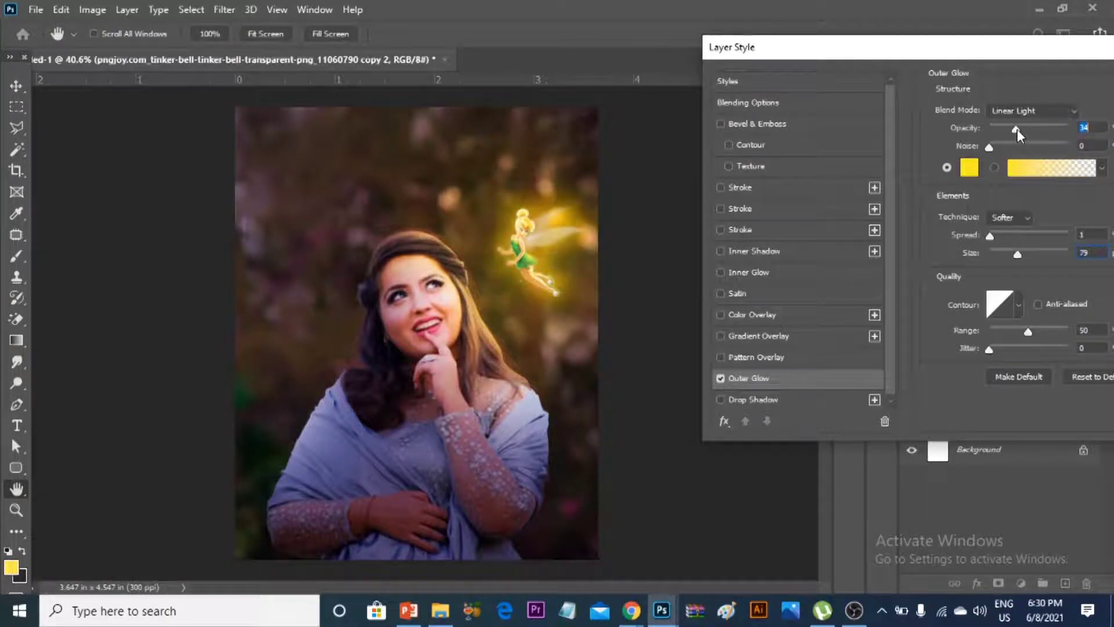
left_click_drag(1019, 250, 1029, 253)
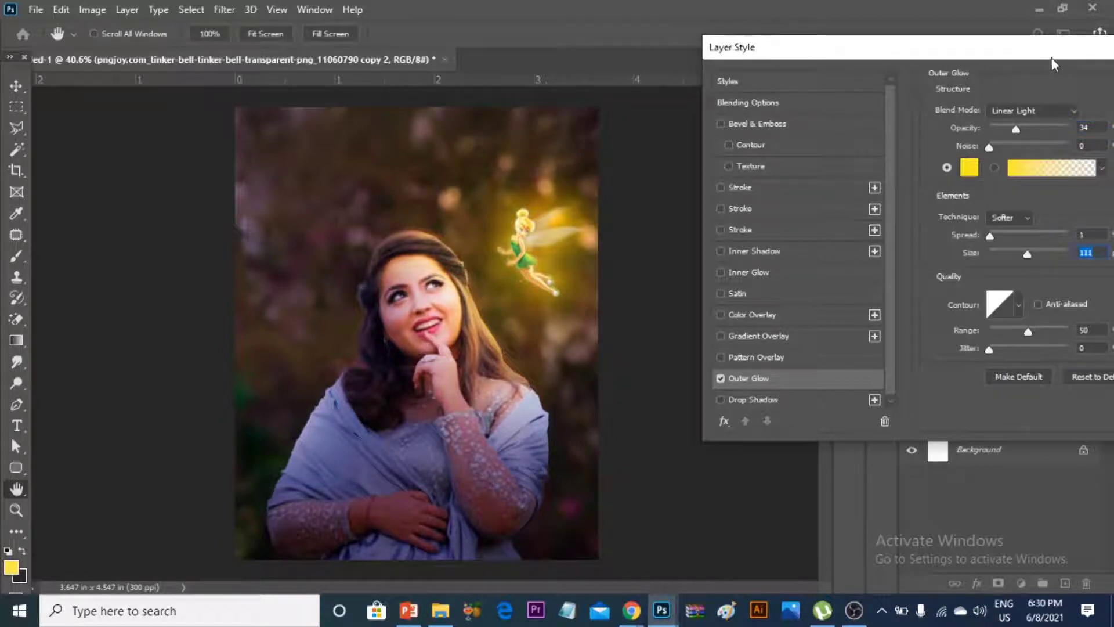
left_click_drag(1052, 57, 692, 83)
left_click(914, 121)
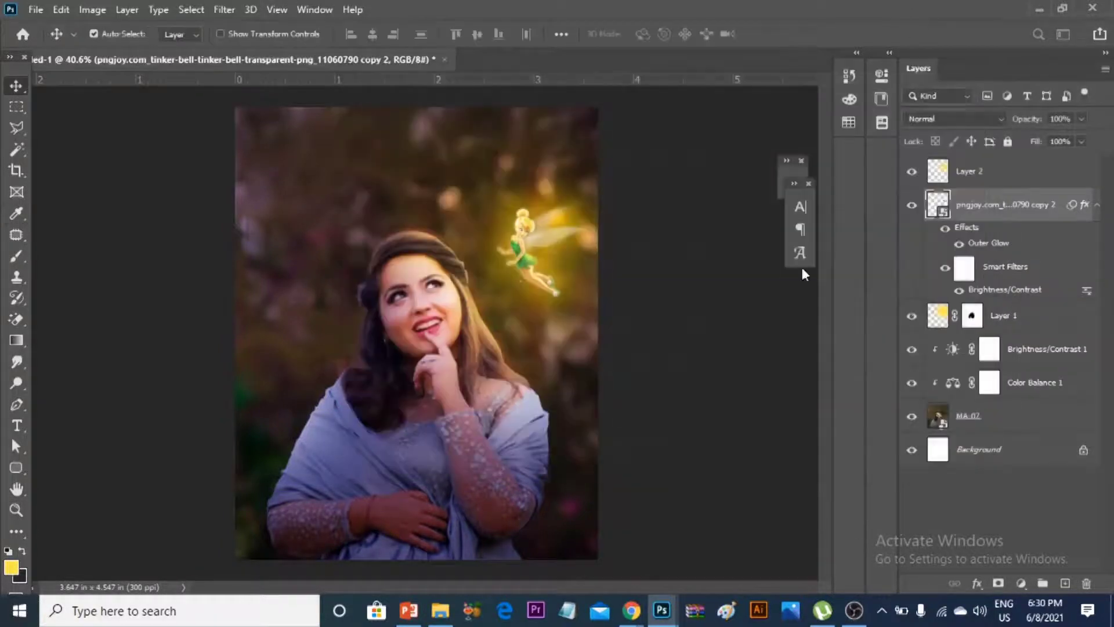
Nudge the fairy layer slightly down and to the left.
scroll(545, 207, "up", 2)
scroll(546, 208, "up", 3)
scroll(545, 208, "down", 3)
scroll(545, 208, "down", 2)
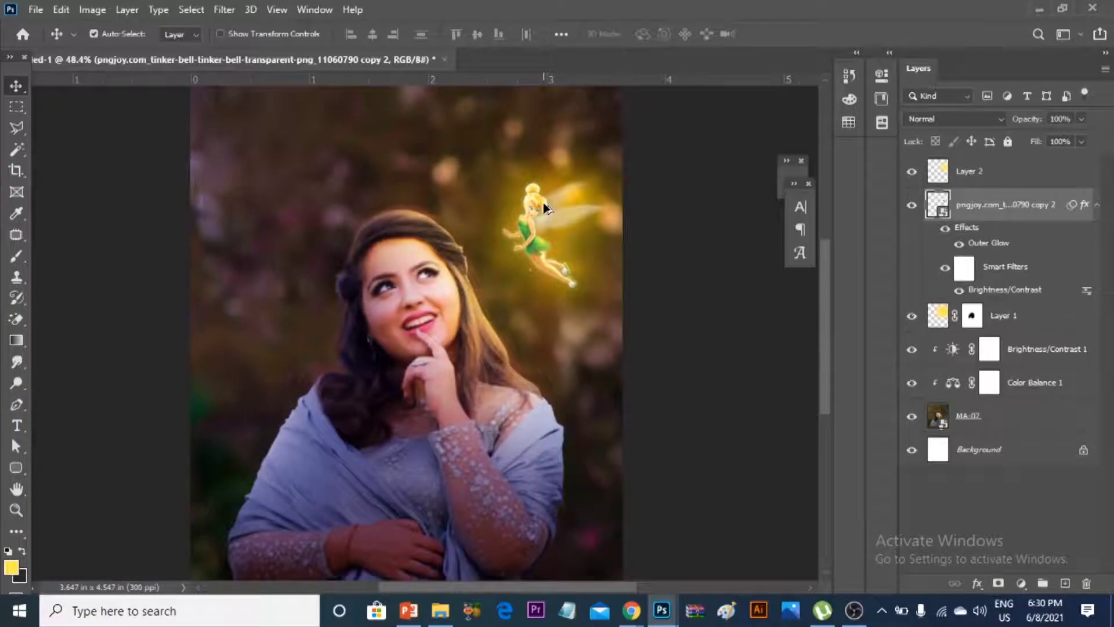
left_click(736, 337)
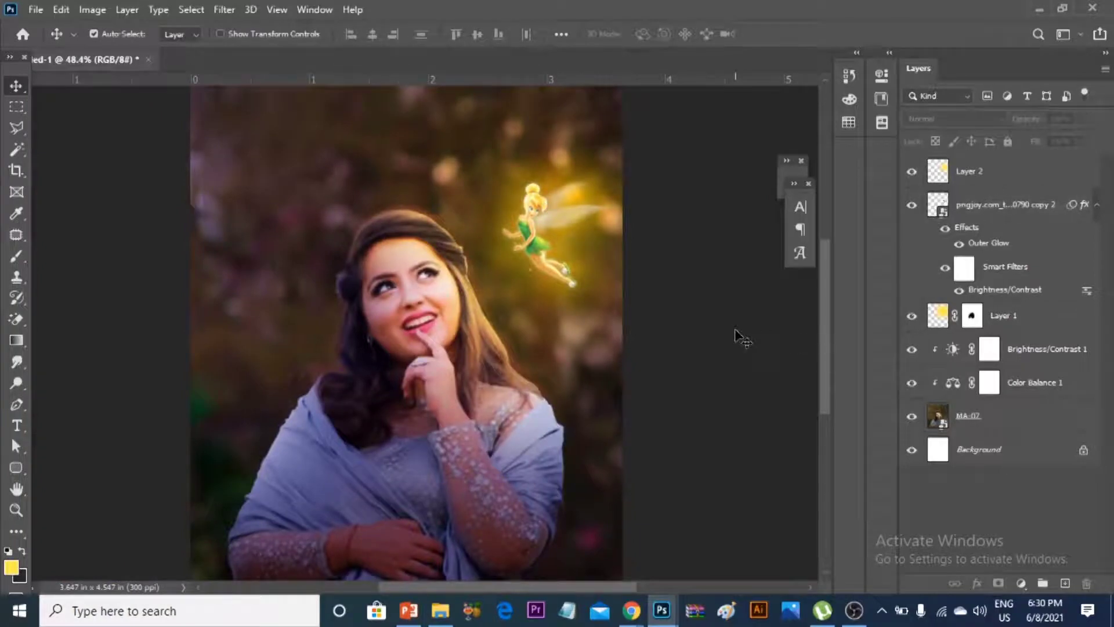
left_click(513, 232)
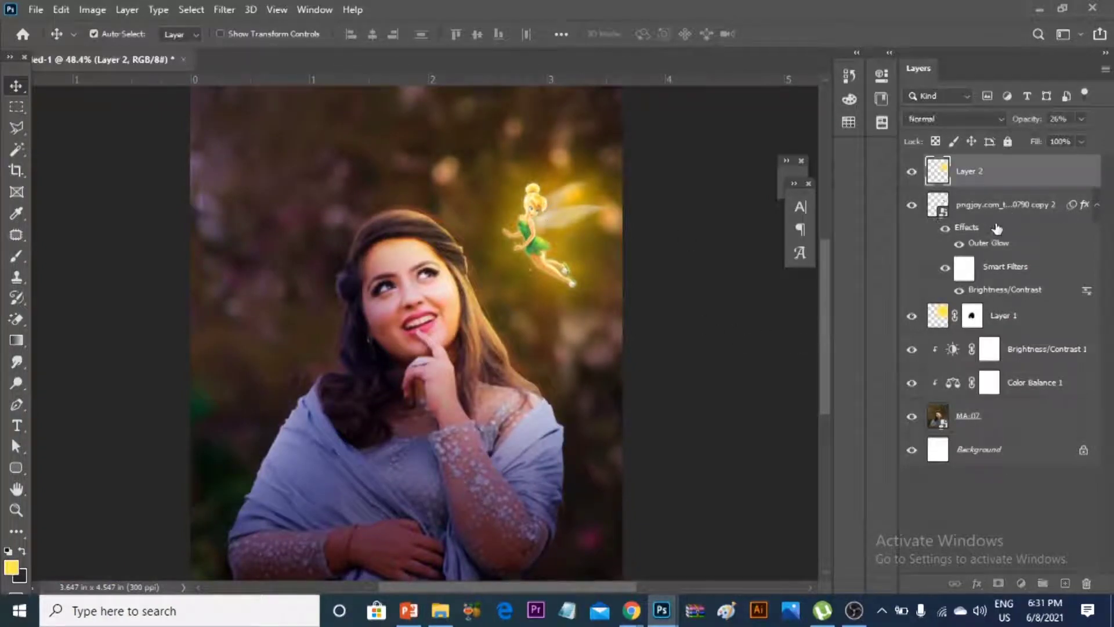
left_click(1014, 218)
mouse_move(666, 266)
left_mouse_down()
mouse_move(659, 288)
mouse_move(663, 267)
left_mouse_up()
left_click(992, 174)
scroll(454, 319, "down", 2)
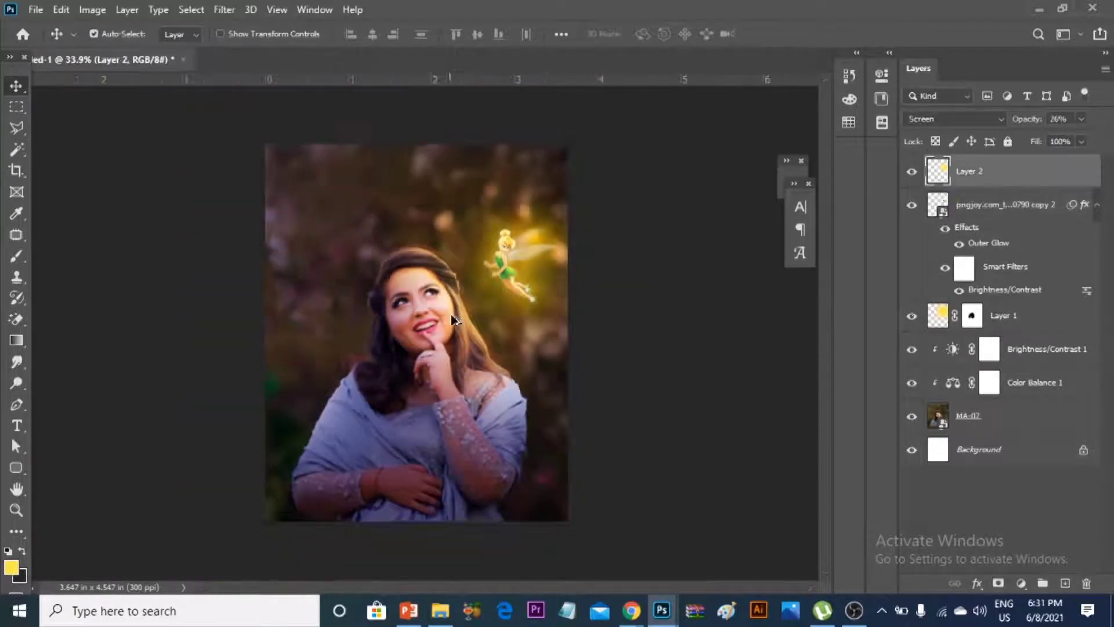
left_click(629, 306)
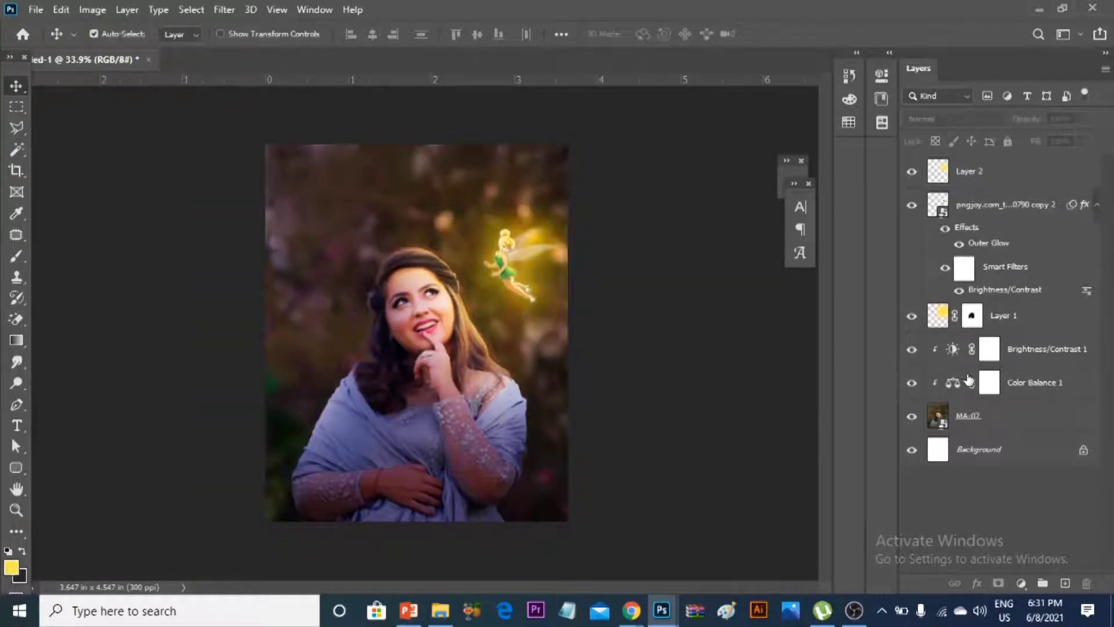
Lower Exposure 1 gamma to 0.64 inside the MA-07 smart object and save it.
double_click(937, 423)
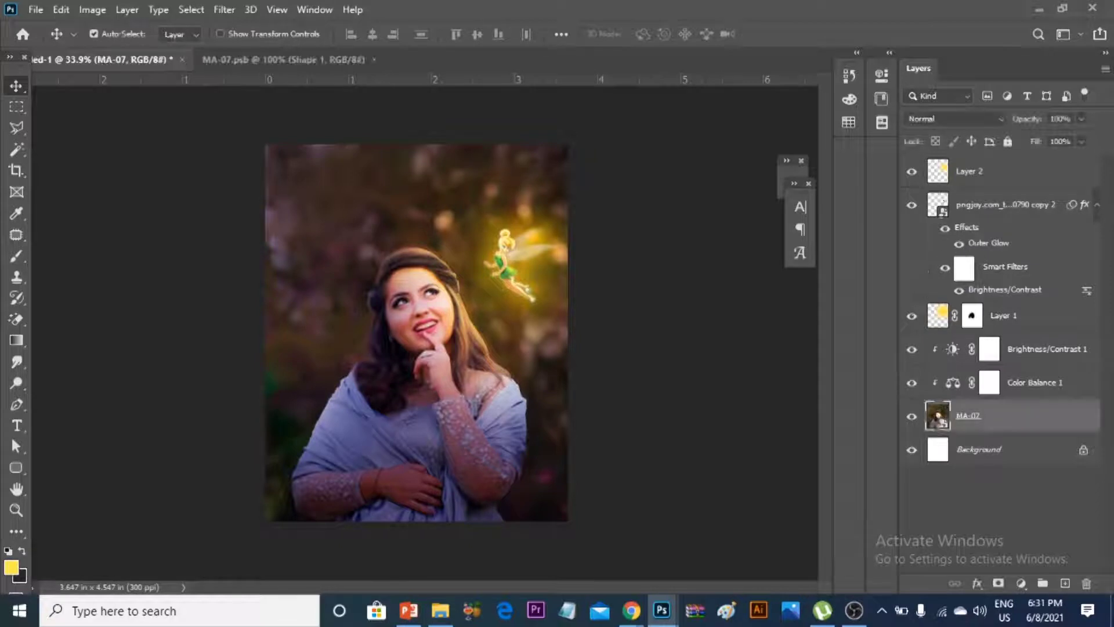
double_click(936, 312)
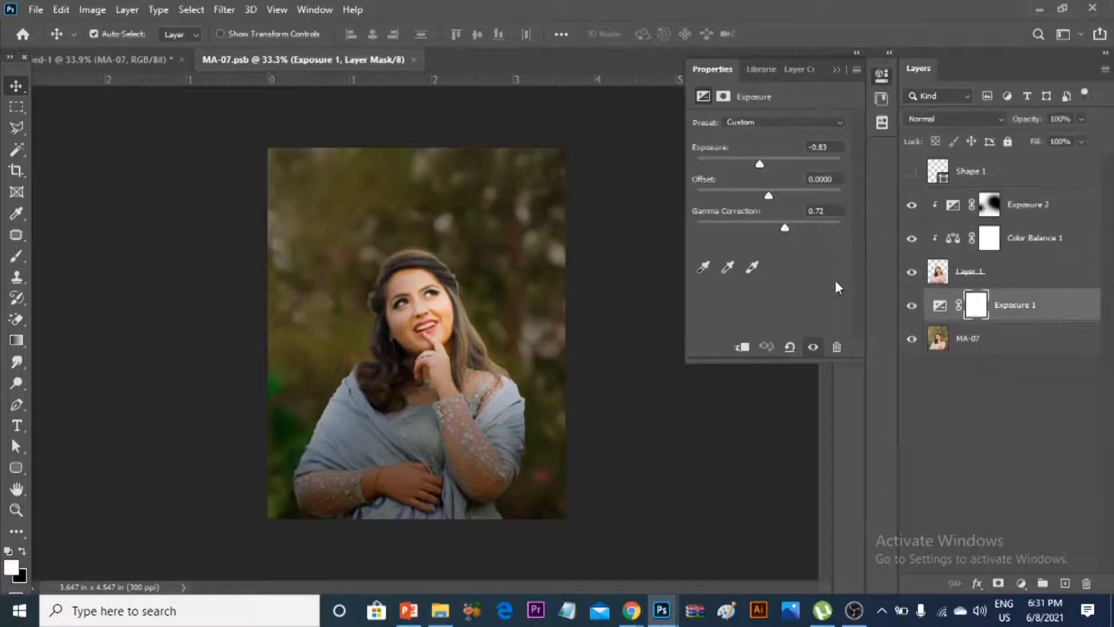
left_click_drag(788, 228, 791, 227)
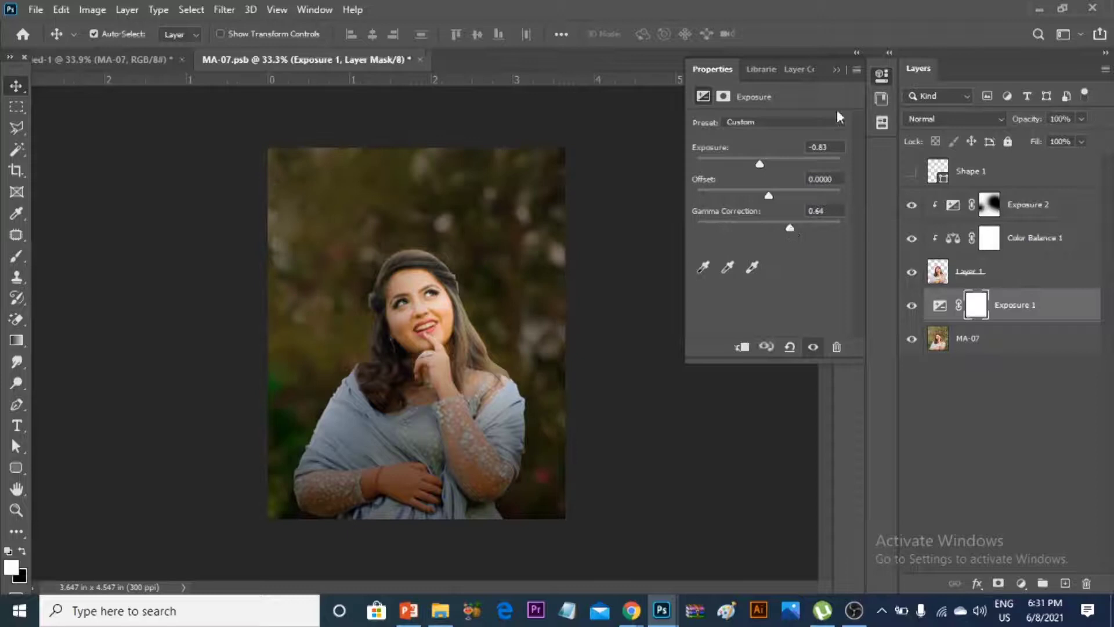
left_click(836, 69)
key("ctrl+s")
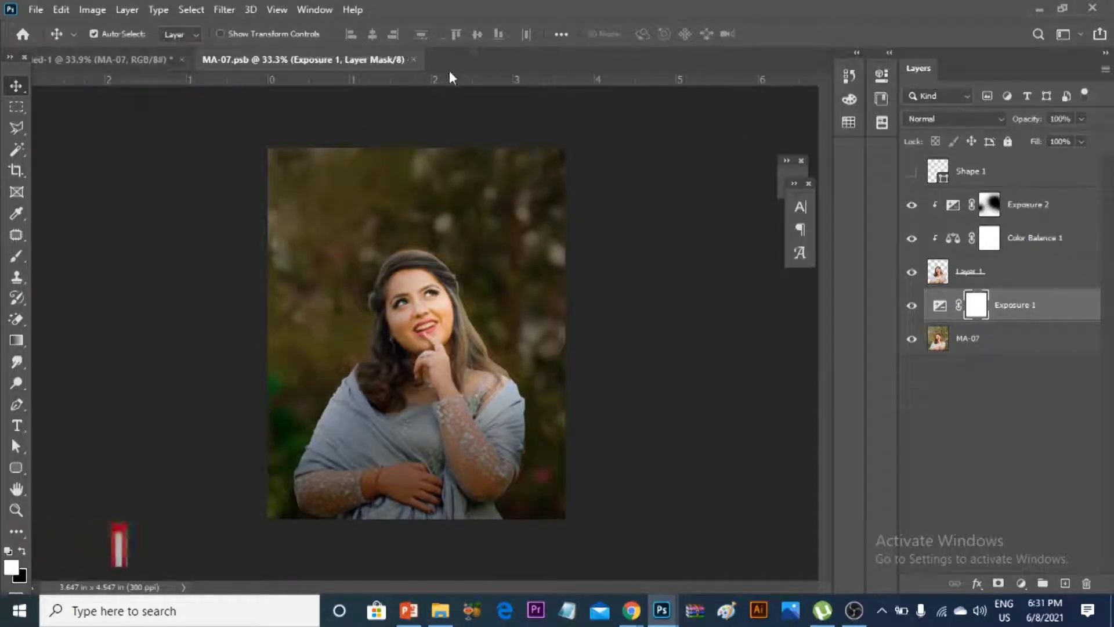
left_click(414, 60)
left_click(677, 359)
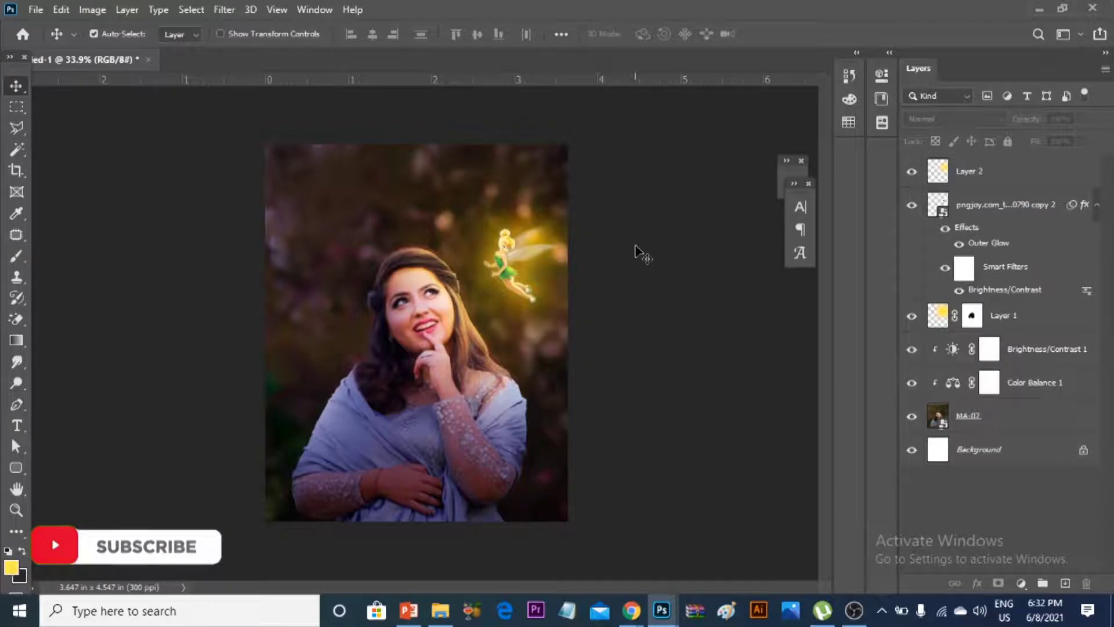
scroll(395, 302, "up", 6)
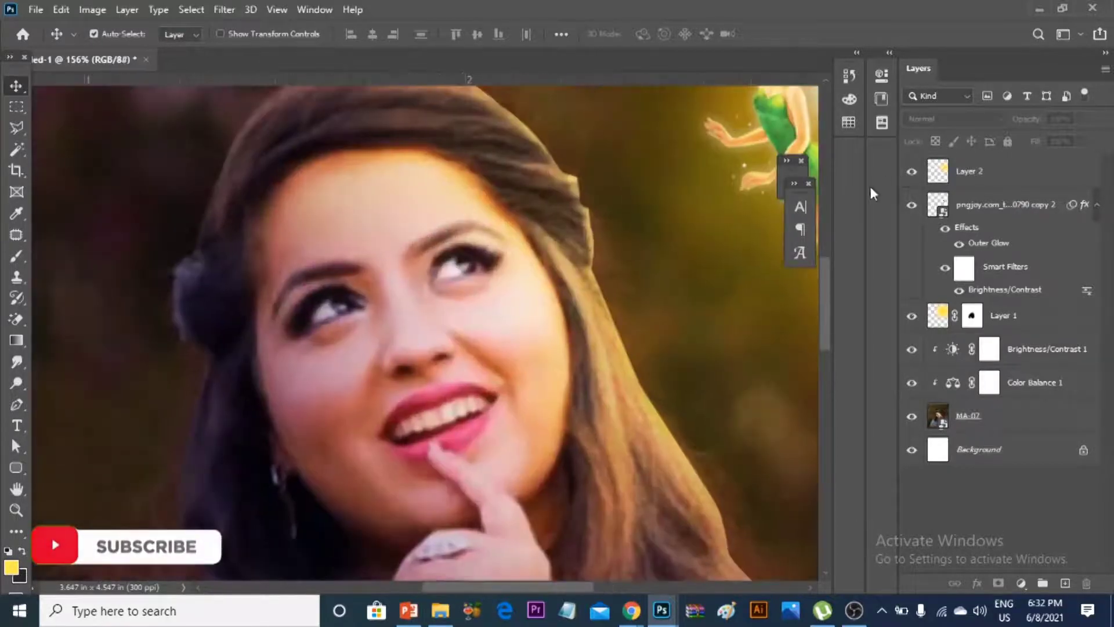
Add an empty Layer 3 on top and load a small brush.
left_click(1064, 582)
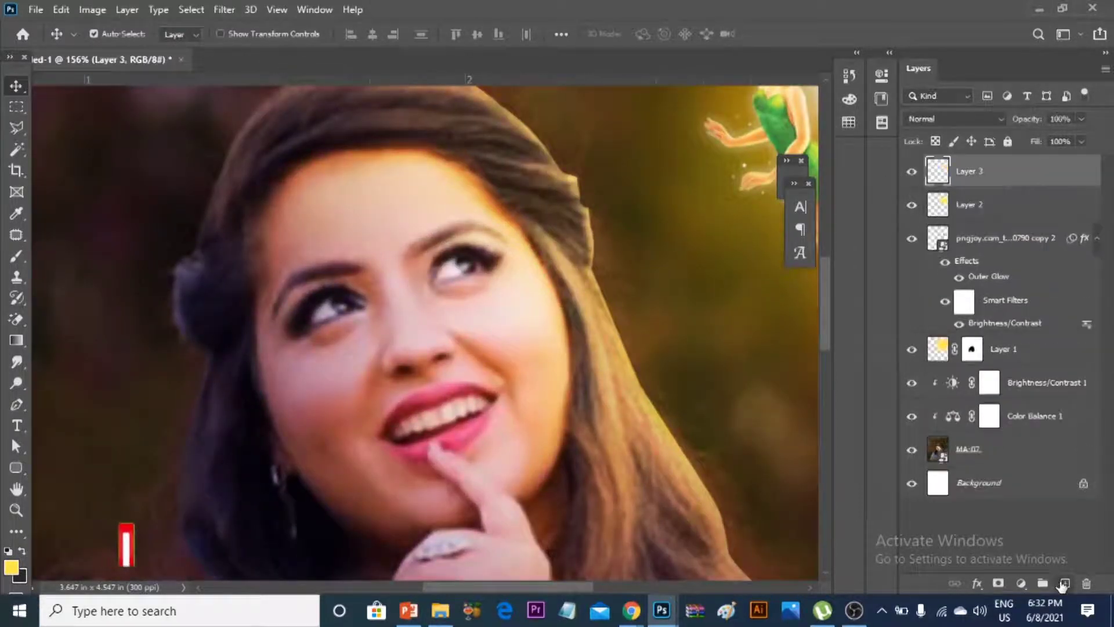
left_click(17, 256)
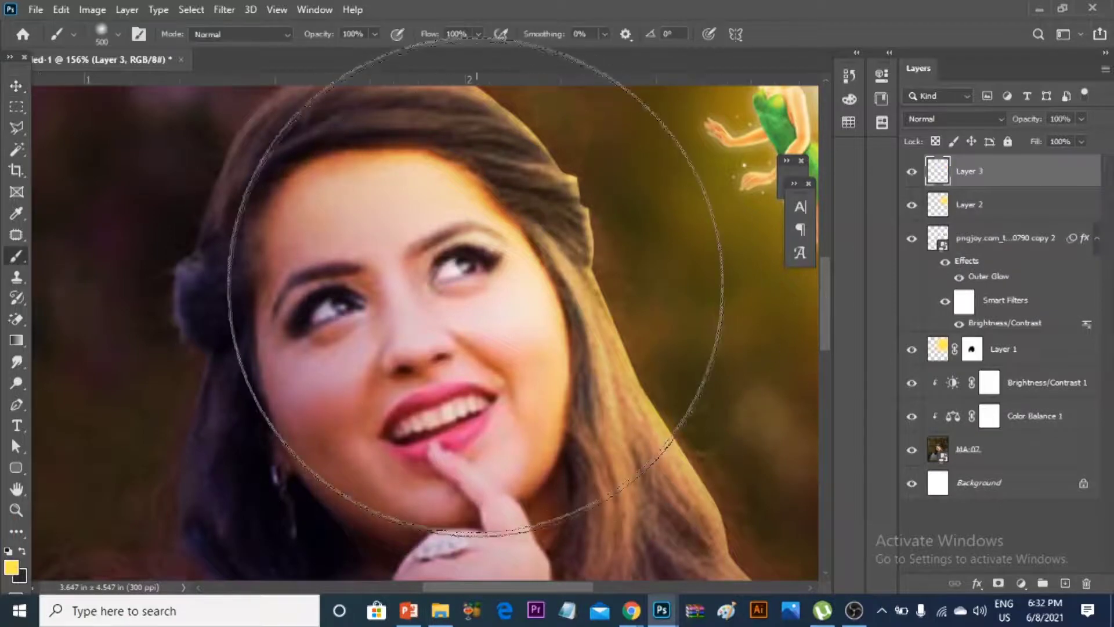
key("bracketleft")
key("bracketleft")
key("bracketleft")
key("bracketleft")
key("bracketleft")
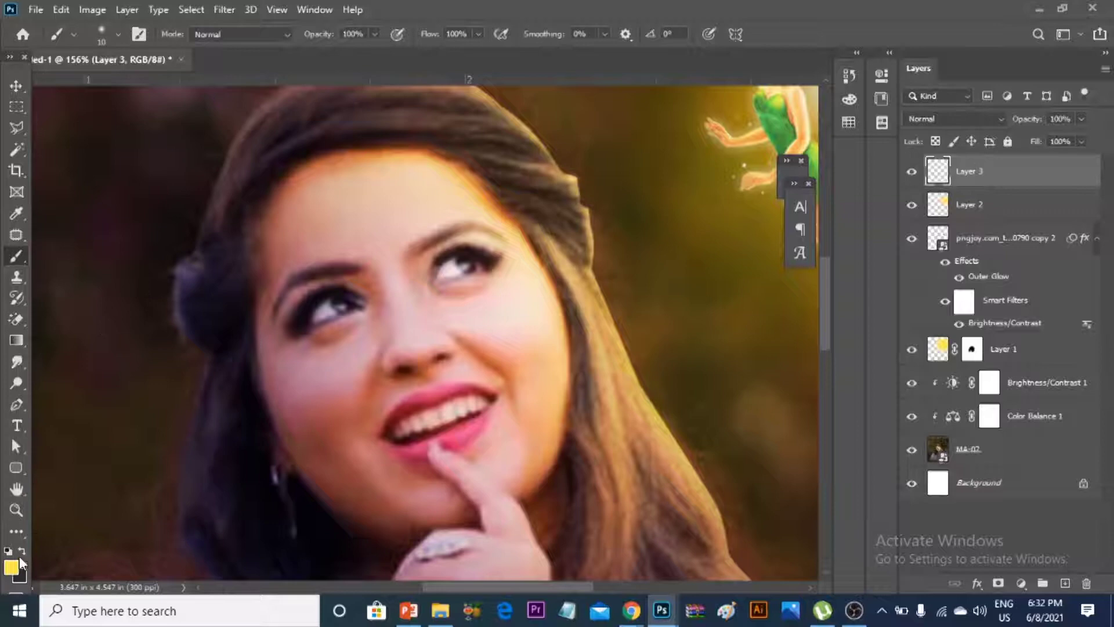
Set the foreground colour to pale yellow #feffe0.
left_click(11, 572)
left_click(413, 308)
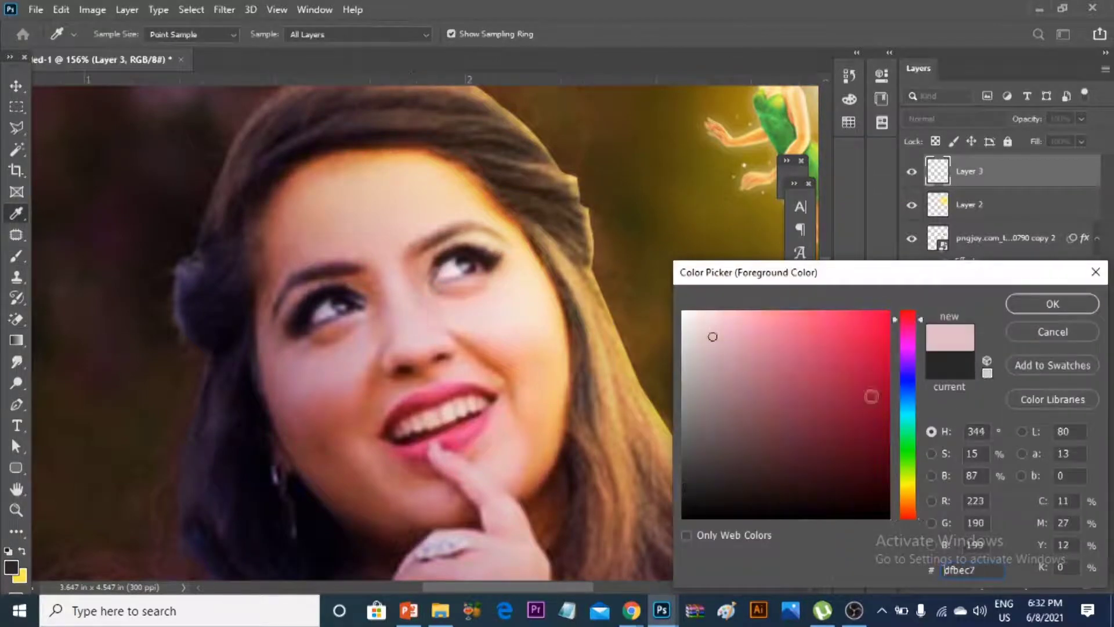
left_click_drag(736, 340, 706, 306)
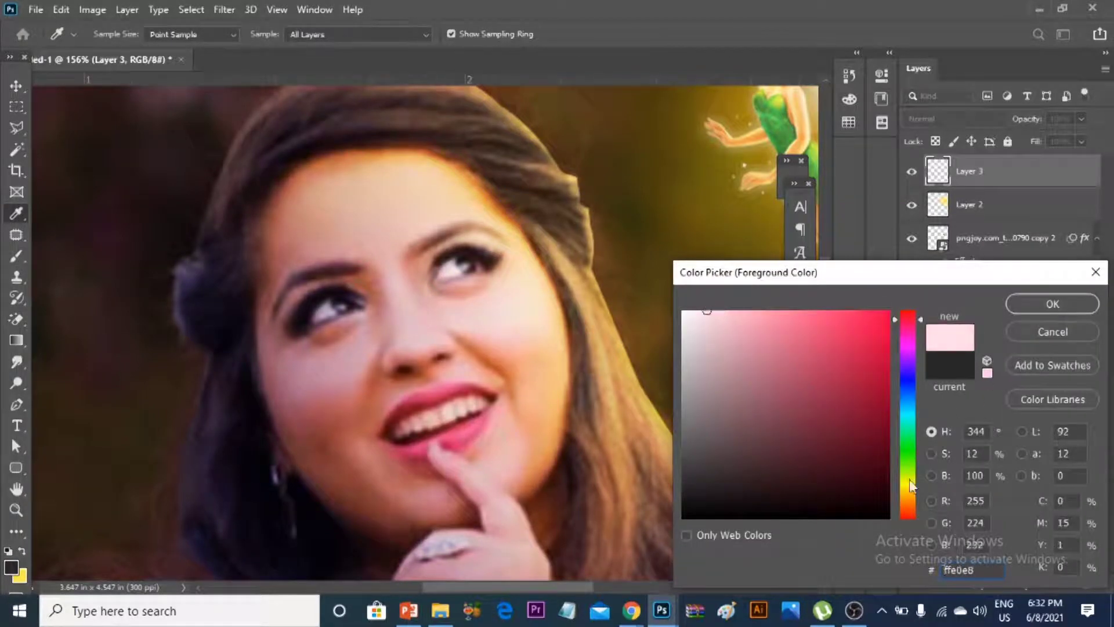
left_click_drag(917, 477, 909, 484)
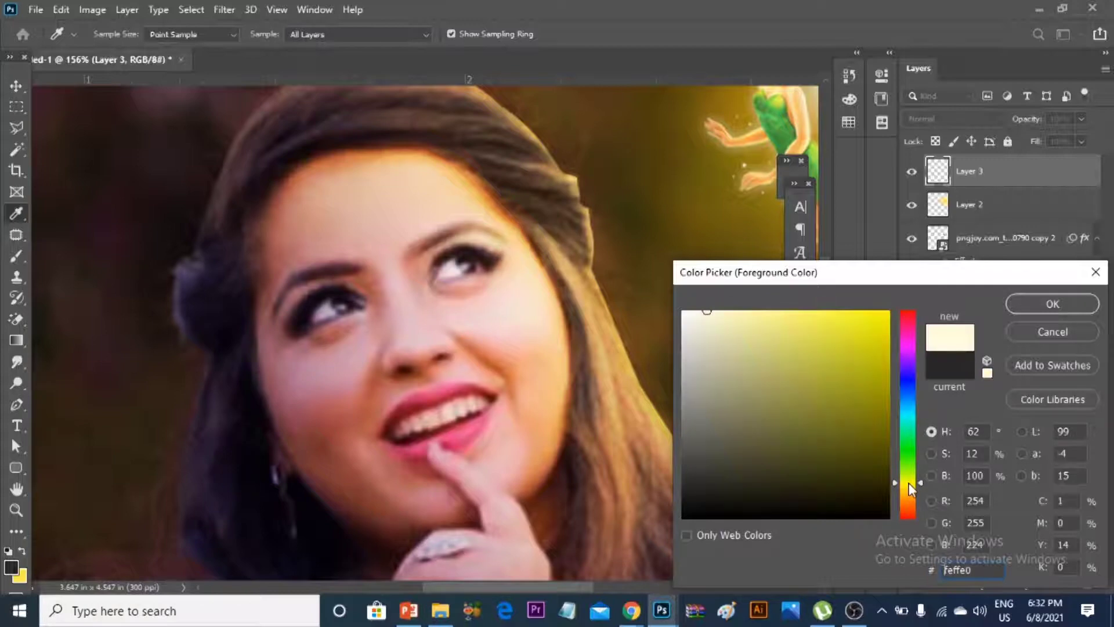
left_click(1042, 311)
Paint a pale yellow highlight from the brow down to the nose tip.
key("b")
scroll(400, 288, "up", 2)
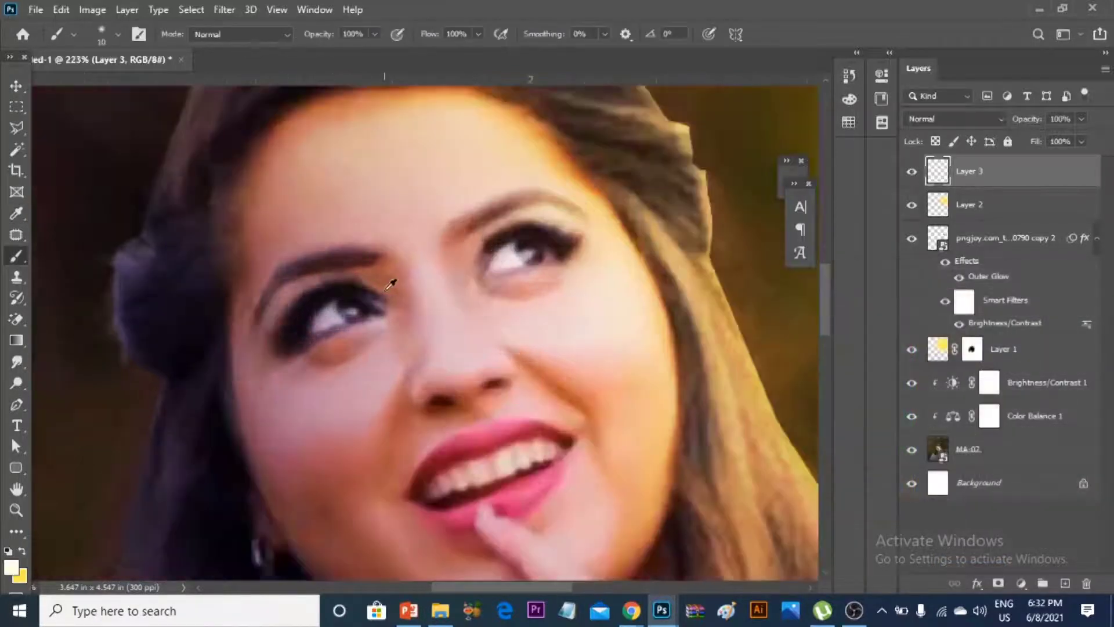
scroll(426, 241, "up", 3)
left_click_drag(439, 213, 500, 404)
key("ctrl+z")
mouse_move(439, 218)
left_mouse_down()
mouse_move(499, 368)
mouse_move(498, 436)
mouse_move(535, 428)
mouse_move(507, 442)
left_mouse_up()
scroll(498, 437, "up", 1)
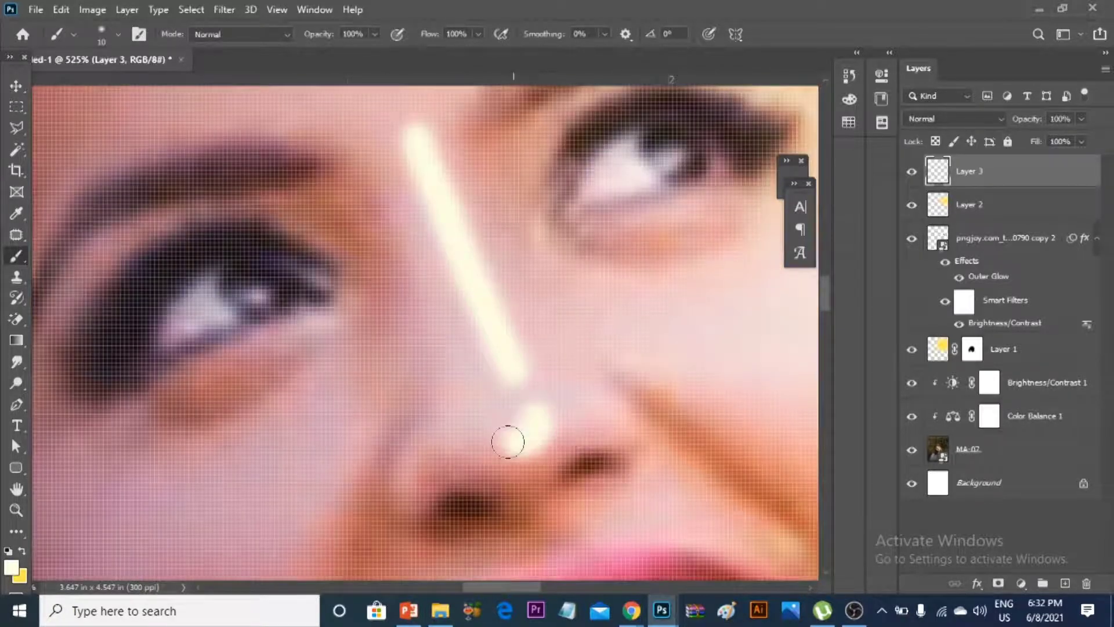
scroll(590, 350, "down", 3)
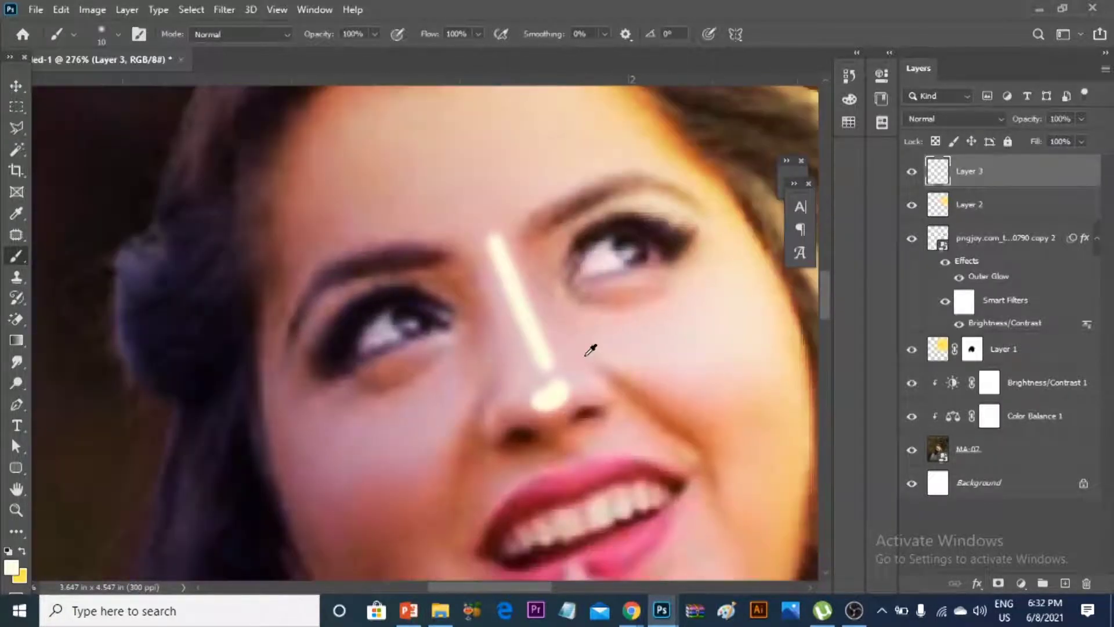
Paint highlight streaks on both cheeks and an arc across the forehead.
left_click_drag(632, 365, 780, 328)
mouse_move(452, 399)
left_mouse_down()
mouse_move(444, 424)
mouse_move(374, 482)
left_mouse_up()
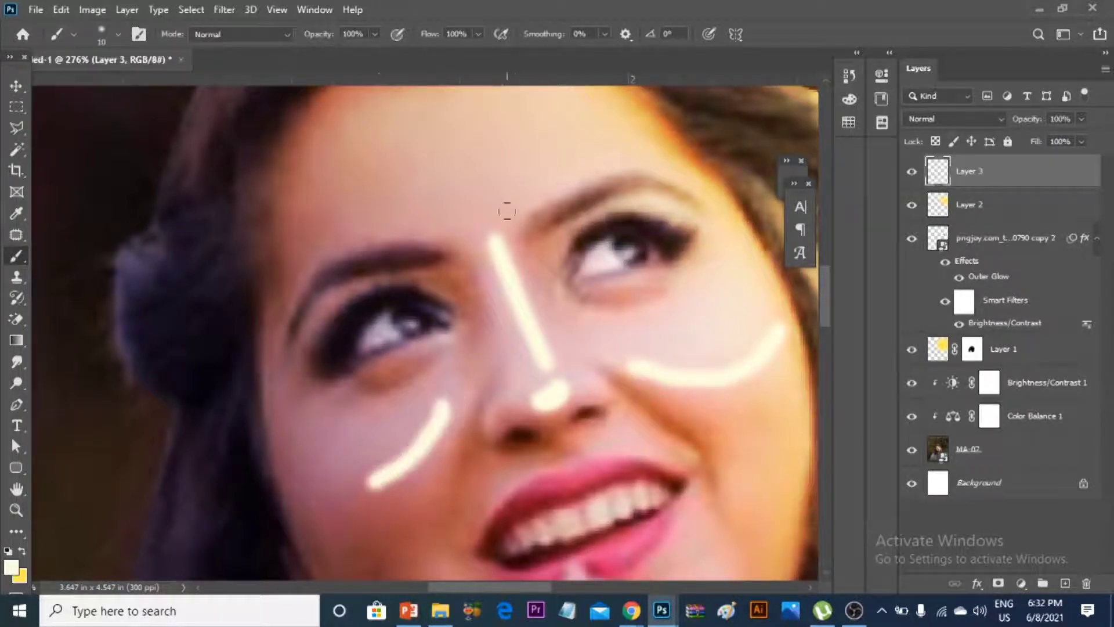
left_click_drag(558, 187, 571, 286)
mouse_move(655, 246)
left_mouse_down()
mouse_move(631, 224)
mouse_move(455, 178)
mouse_move(426, 185)
left_mouse_up()
key("ctrl+z")
left_click_drag(631, 248, 417, 184)
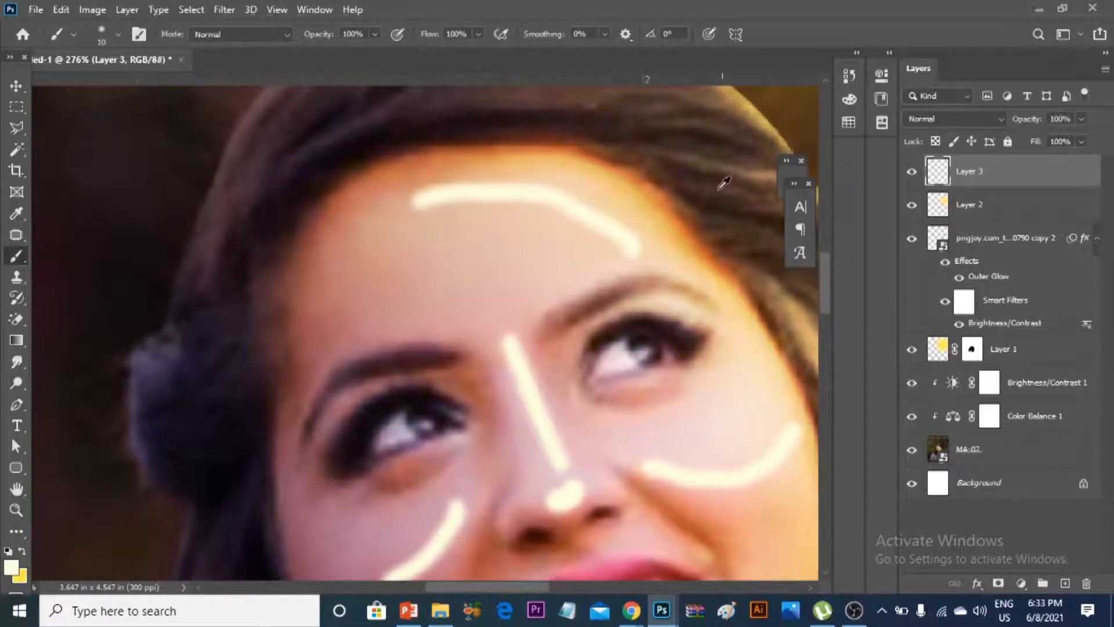
scroll(658, 201, "down", 5)
scroll(658, 201, "down", 1)
scroll(615, 226, "up", 2)
scroll(638, 244, "up", 2)
scroll(686, 276, "up", 2)
Smudge the top of the nose and nose-bridge highlight into the skin at 90% strength.
left_click(16, 361)
left_click_drag(518, 300, 518, 295)
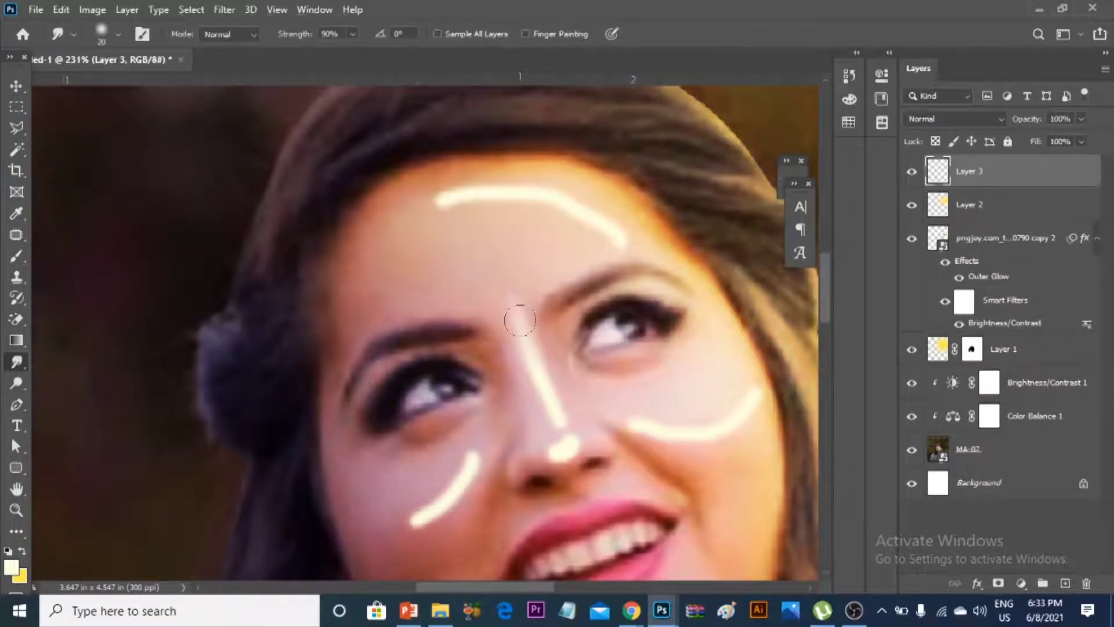
scroll(520, 321, "up", 1)
scroll(528, 371, "up", 2)
mouse_move(525, 283)
left_mouse_down()
mouse_move(505, 263)
mouse_move(534, 355)
mouse_move(527, 330)
mouse_move(575, 416)
mouse_move(535, 298)
mouse_move(550, 302)
left_mouse_up()
mouse_move(564, 346)
left_mouse_down()
mouse_move(587, 368)
mouse_move(607, 442)
mouse_move(592, 450)
mouse_move(557, 371)
mouse_move(607, 450)
mouse_move(564, 391)
left_mouse_up()
Smudge the nose-tip highlight softly into the skin.
scroll(554, 511, "down", 5)
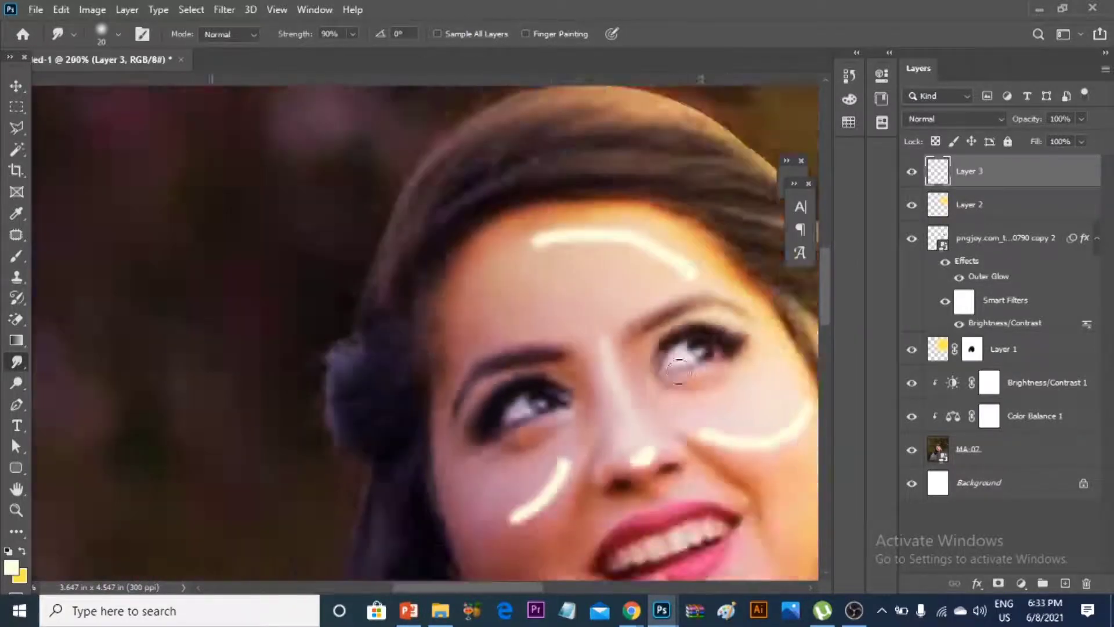
scroll(584, 306, "up", 5)
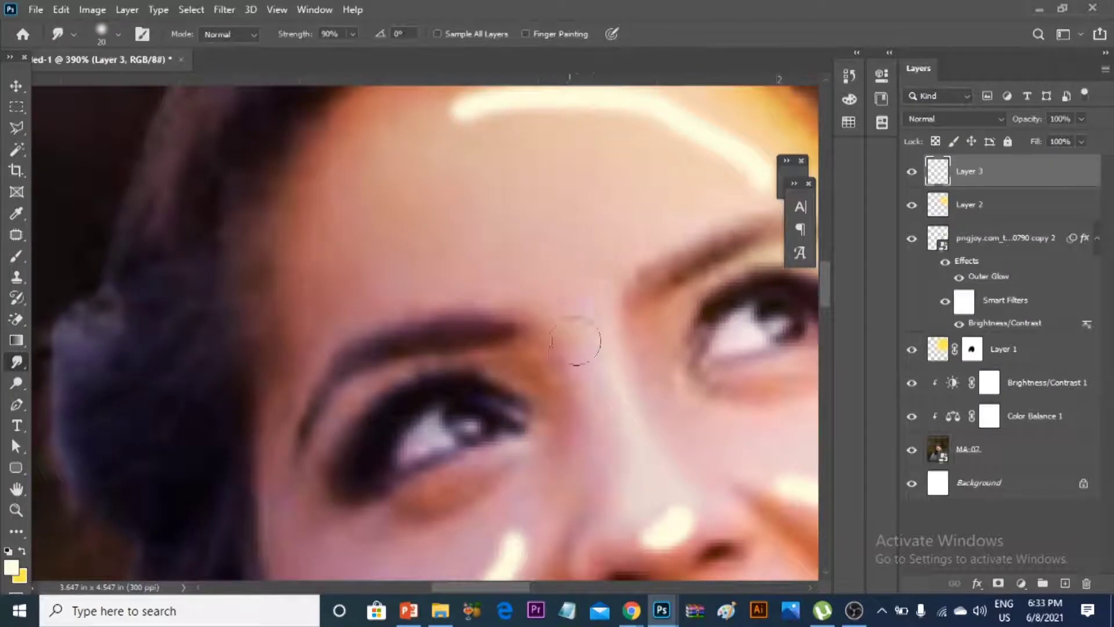
scroll(575, 341, "down", 4)
scroll(633, 251, "down", 1)
scroll(580, 325, "up", 4)
scroll(577, 330, "up", 2)
mouse_move(634, 427)
left_mouse_down()
mouse_move(659, 388)
mouse_move(654, 438)
mouse_move(612, 366)
mouse_move(691, 373)
mouse_move(659, 398)
mouse_move(698, 355)
mouse_move(684, 351)
mouse_move(688, 448)
mouse_move(717, 459)
mouse_move(754, 398)
mouse_move(622, 487)
mouse_move(646, 415)
left_mouse_up()
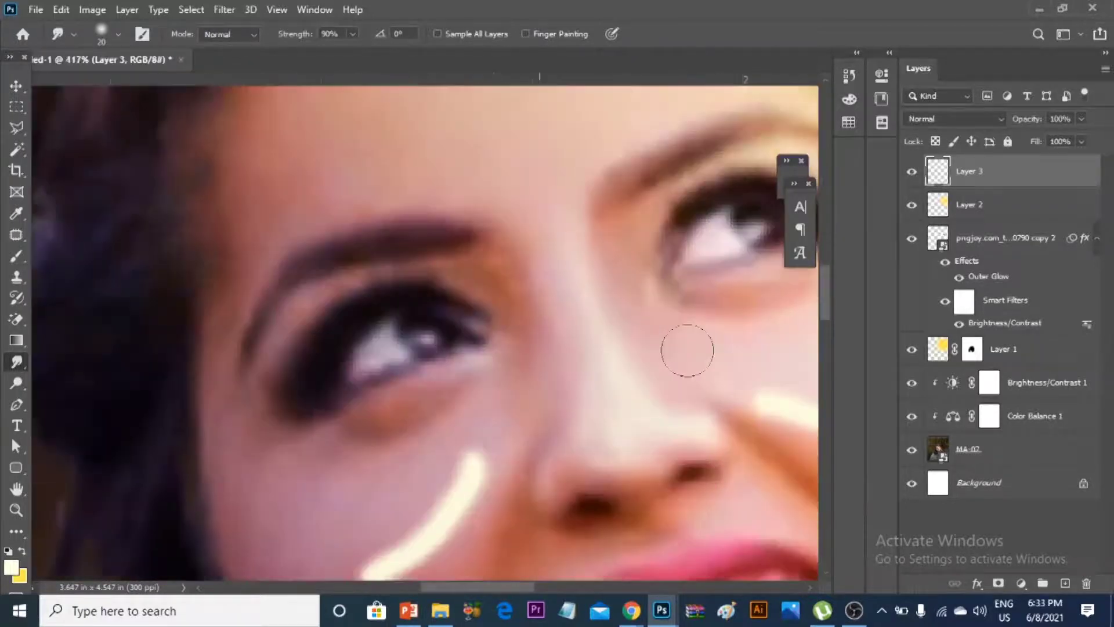
left_click(939, 118)
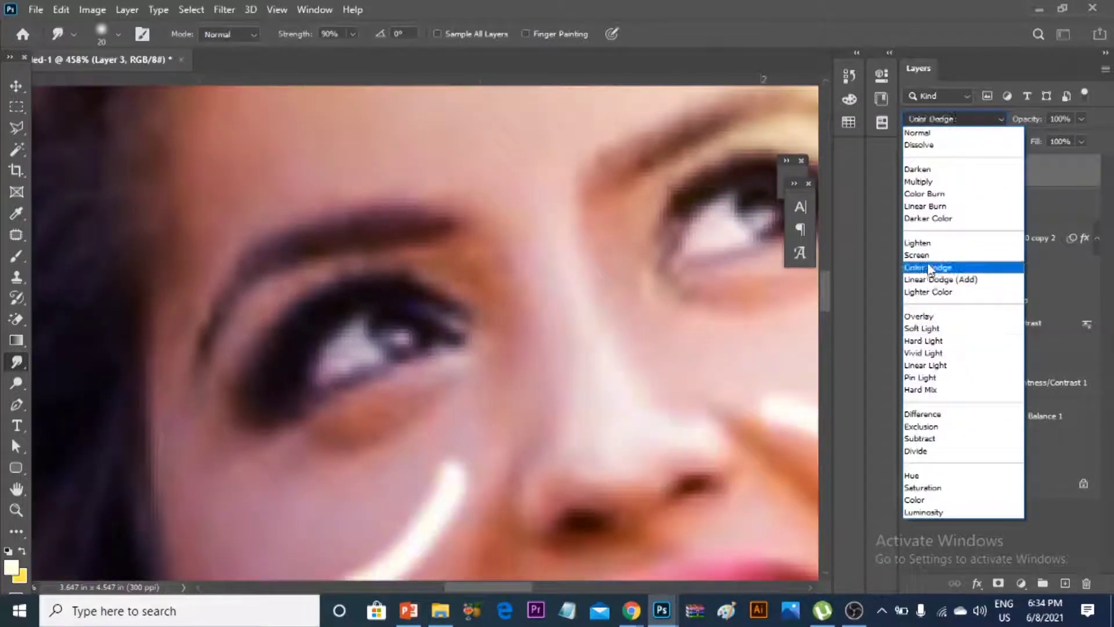
Set Layer 3 to Lighten blending, enlarge the Smudge brush, and set Strength to 50%.
left_click(915, 242)
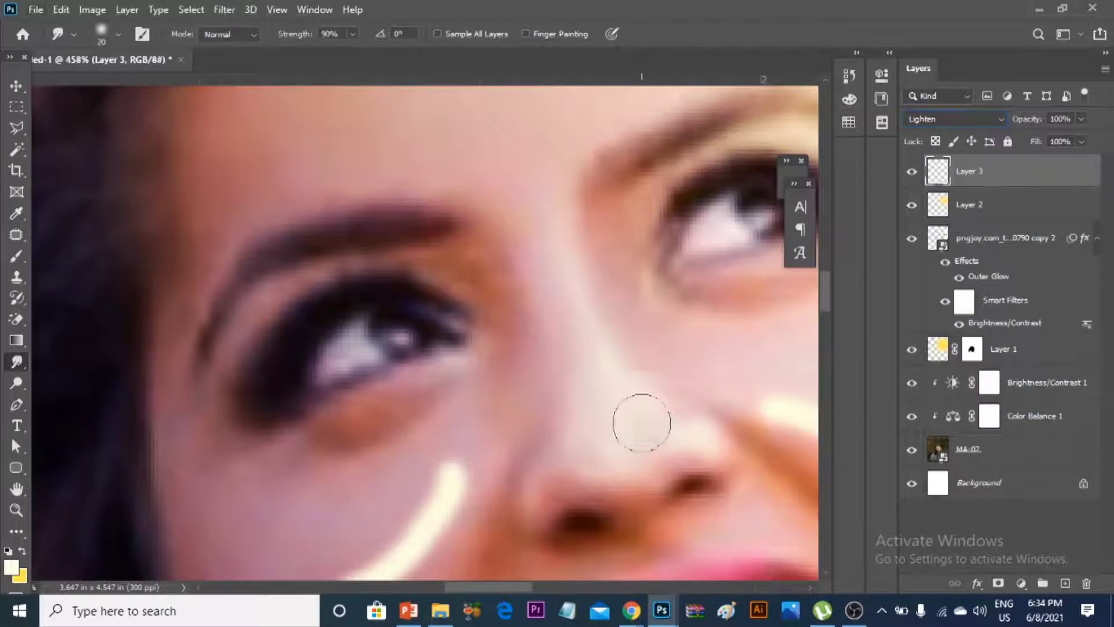
key("bracketleft")
key("bracketleft")
key("bracketright")
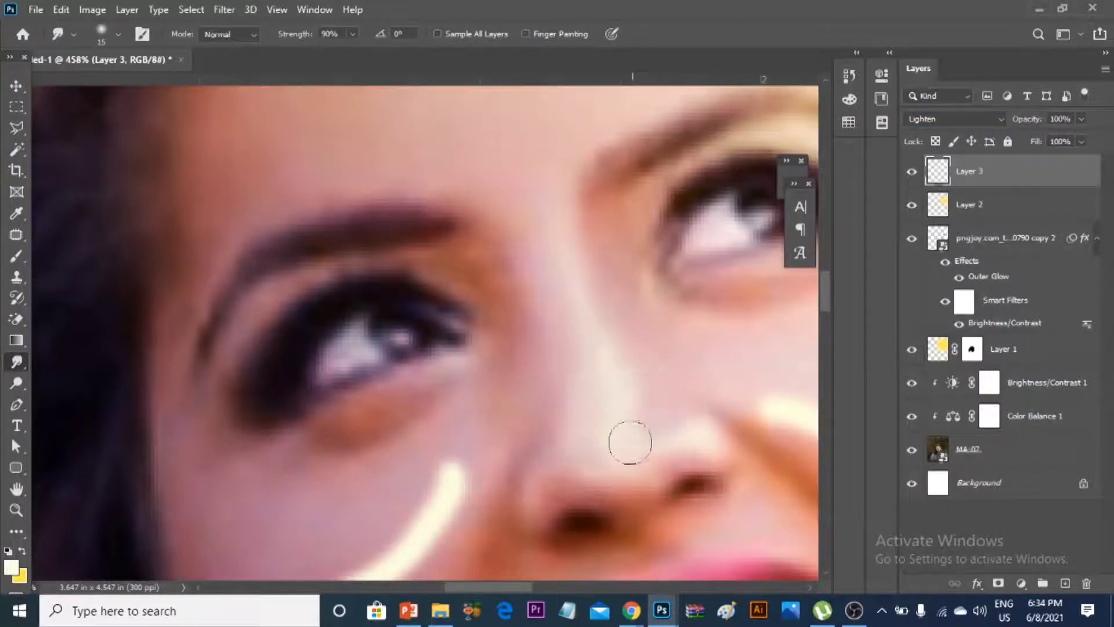
scroll(634, 337, "down", 5)
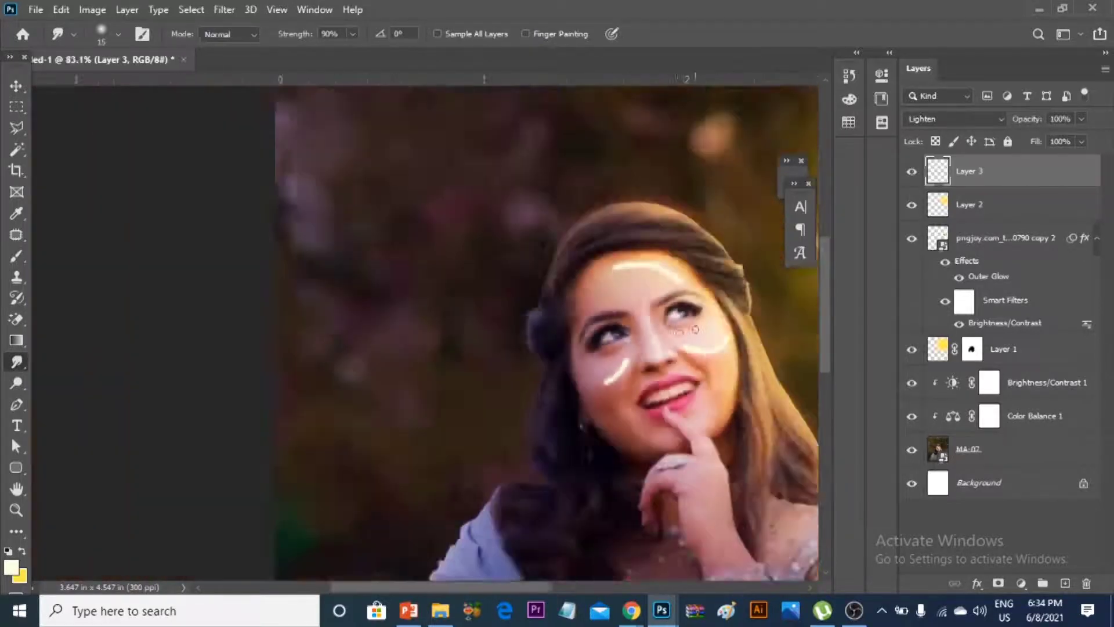
scroll(634, 336, "up", 3)
scroll(667, 371, "up", 1)
key("bracketright")
key("bracketright")
key("bracketright")
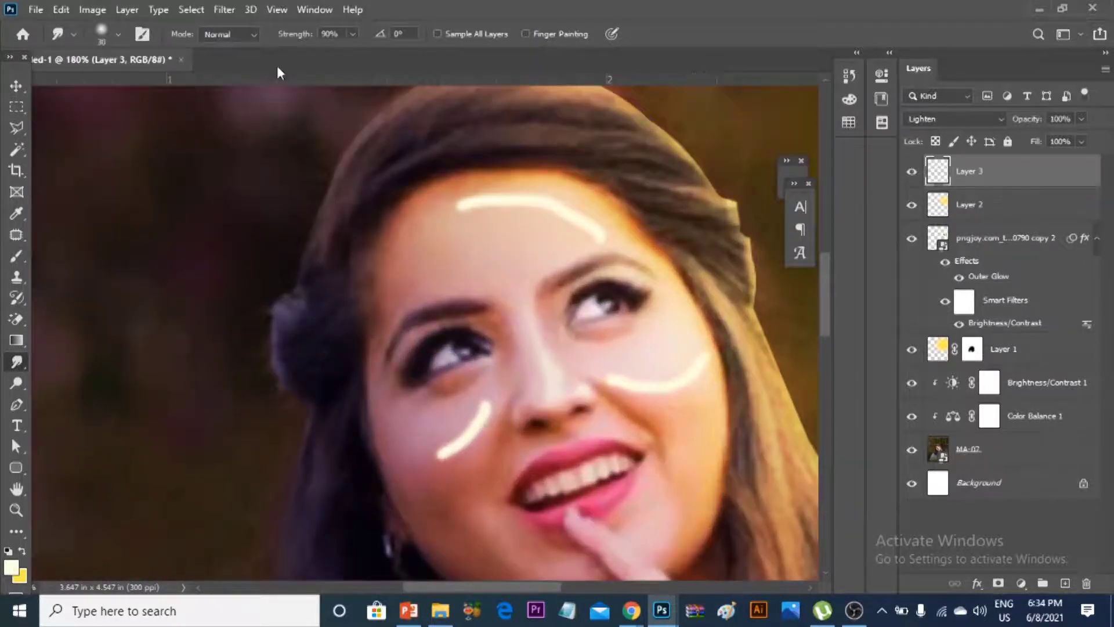
scroll(358, 72, "up", 1)
scroll(281, 59, "up", 2)
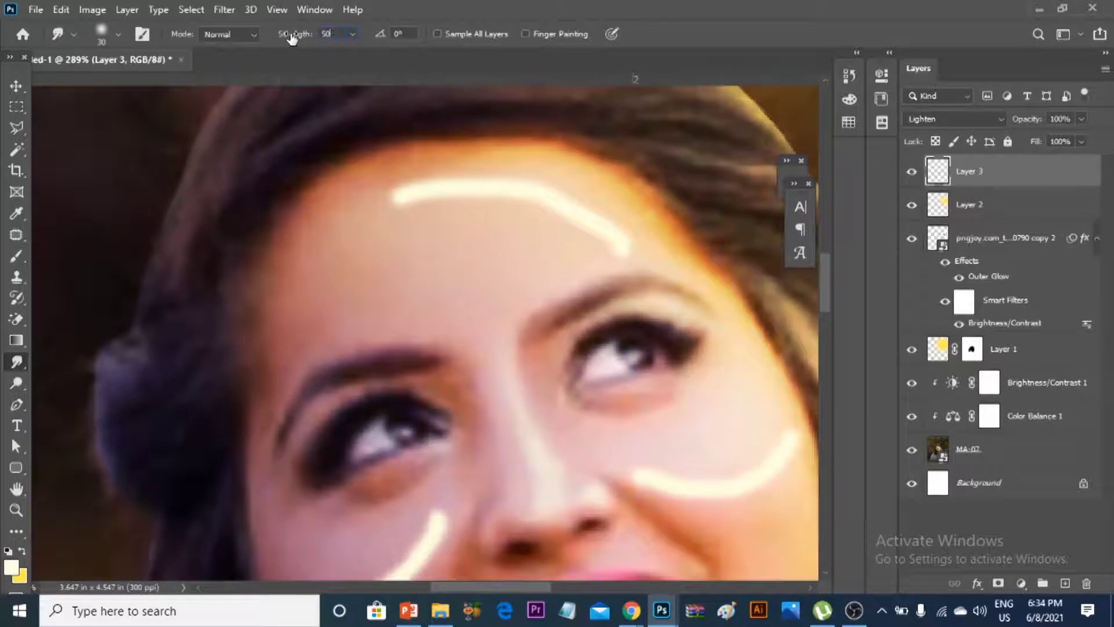
mouse_move(702, 468)
left_mouse_down()
mouse_move(779, 506)
mouse_move(636, 490)
mouse_move(751, 402)
mouse_move(776, 432)
left_mouse_up()
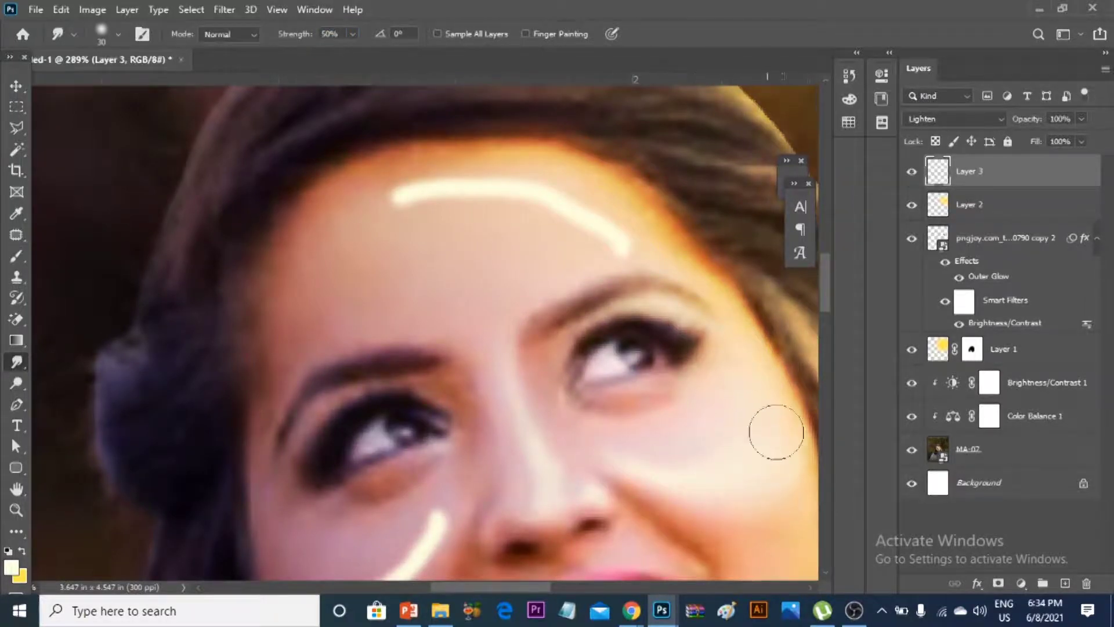
Smudge the bright cheek highlight streaks into the skin.
scroll(776, 432, "down", 3)
scroll(696, 435, "up", 3)
scroll(766, 344, "down", 3)
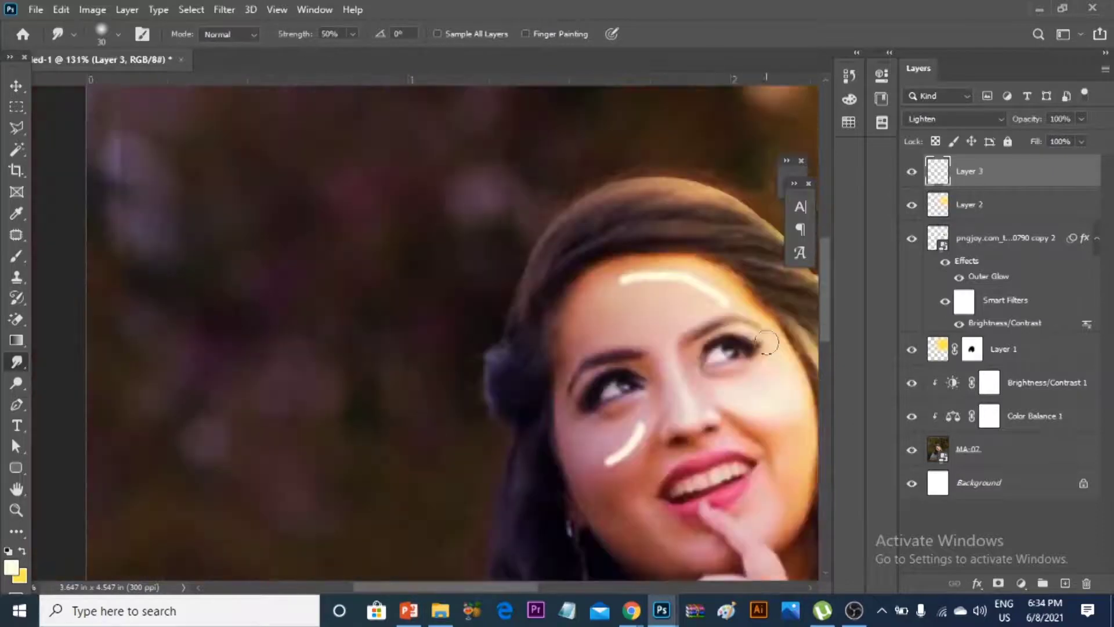
scroll(670, 407, "up", 3)
mouse_move(614, 441)
left_mouse_down()
mouse_move(557, 511)
mouse_move(576, 518)
mouse_move(548, 522)
left_mouse_up()
mouse_move(597, 410)
left_mouse_down()
mouse_move(607, 464)
mouse_move(544, 544)
left_mouse_up()
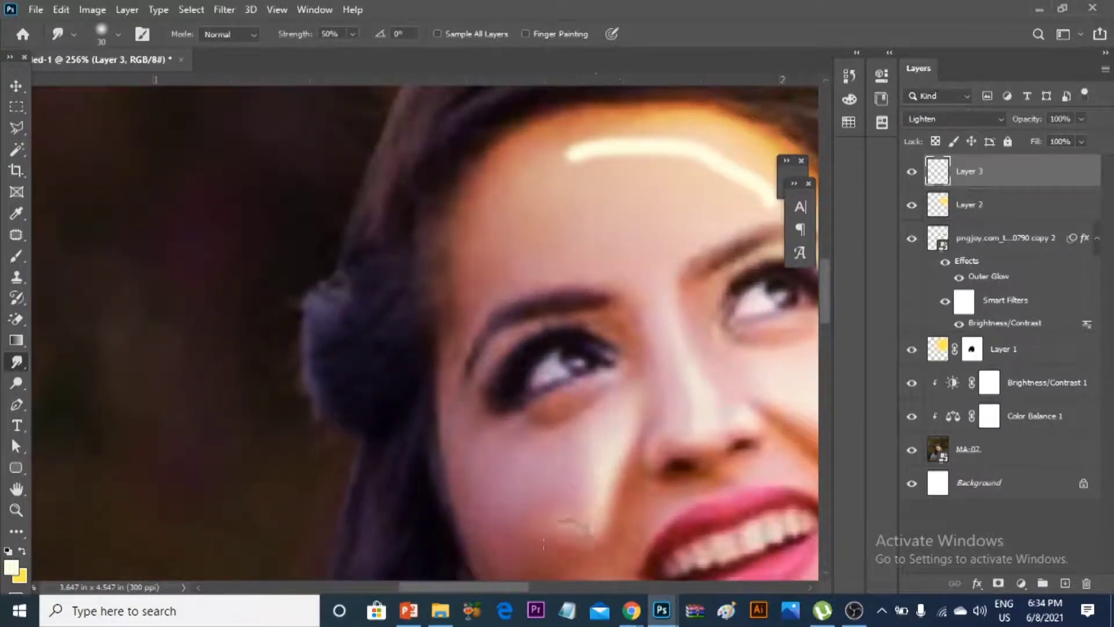
mouse_move(576, 455)
left_mouse_down()
mouse_move(545, 467)
mouse_move(577, 541)
left_mouse_up()
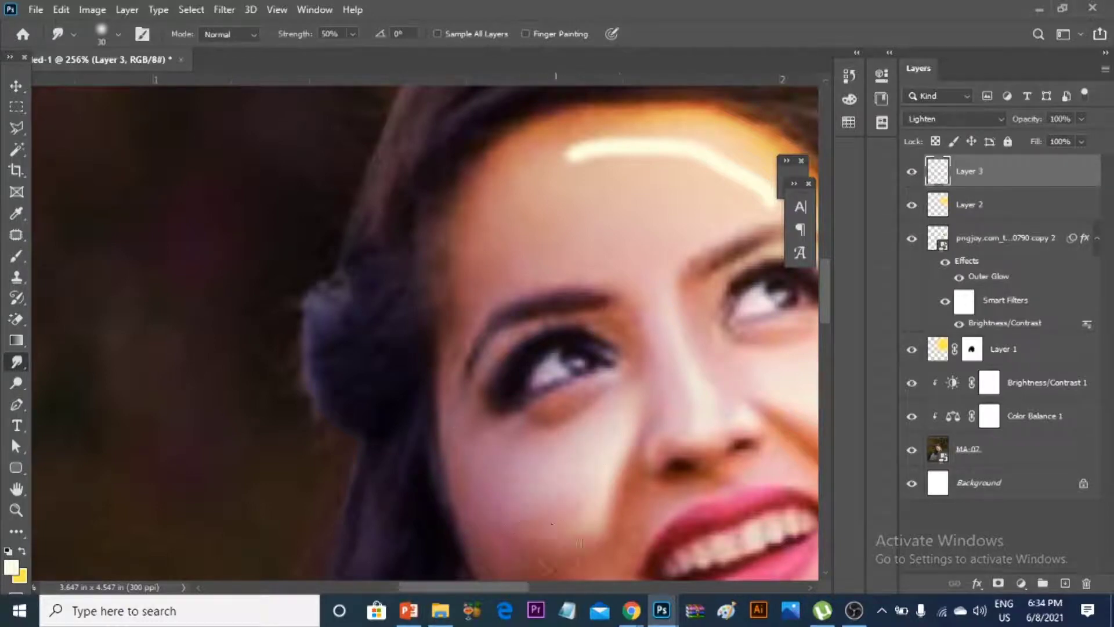
scroll(556, 425, "down", 2)
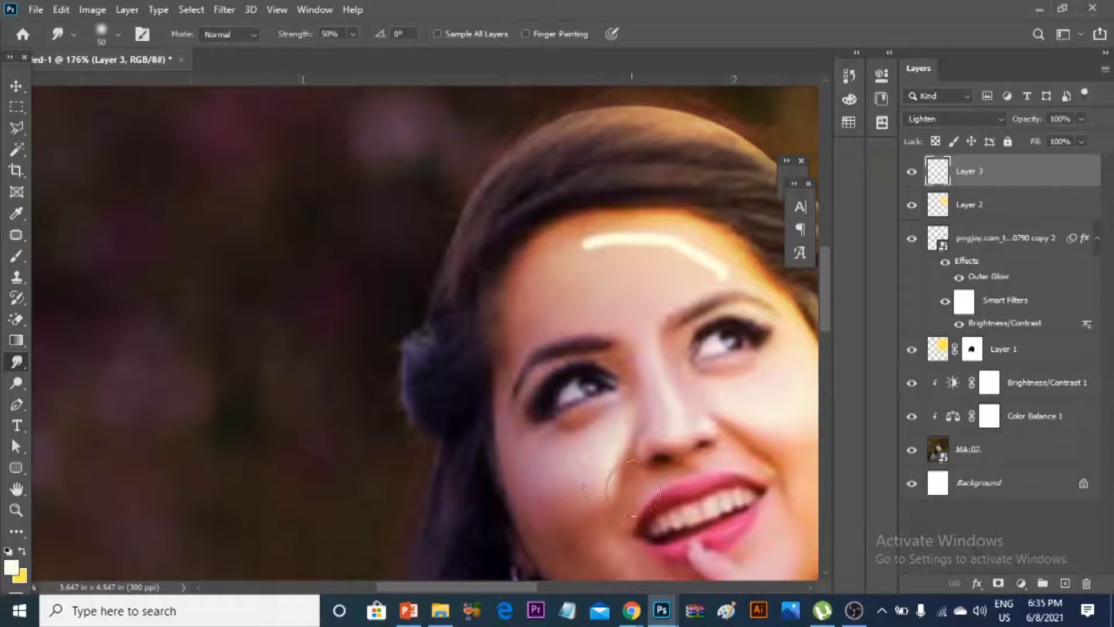
scroll(668, 366, "up", 5)
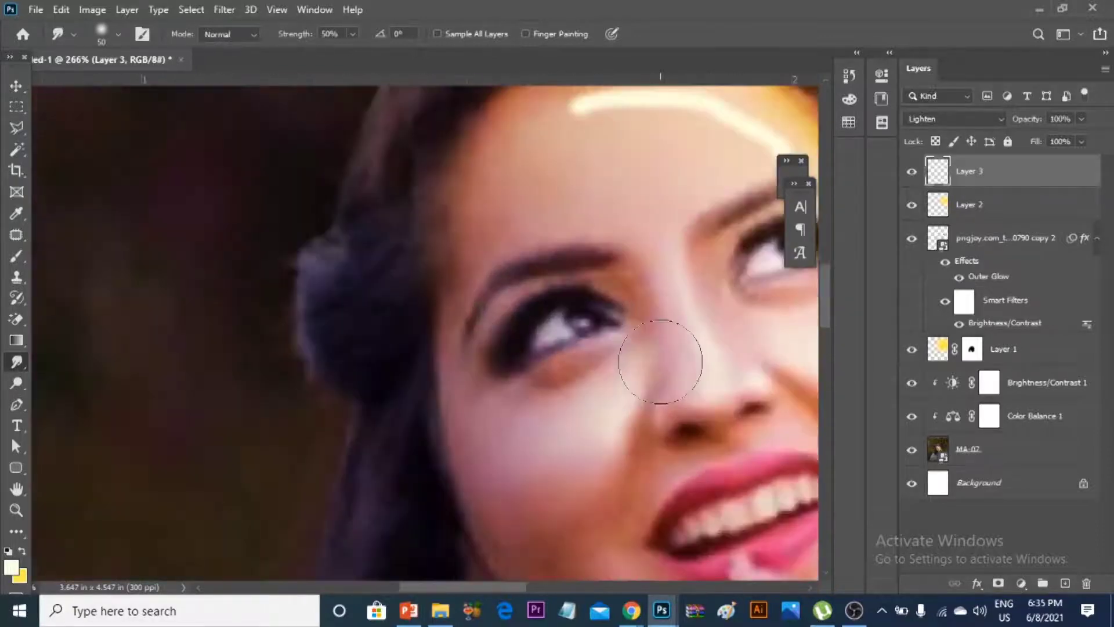
scroll(725, 351, "up", 2)
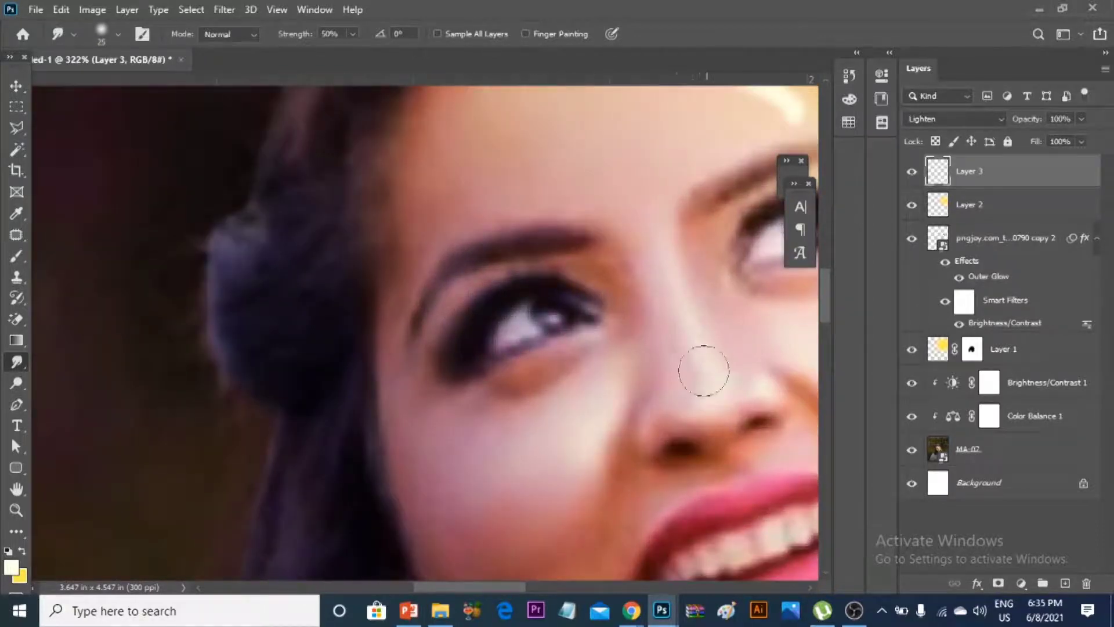
scroll(651, 219, "down", 5)
scroll(653, 303, "up", 5)
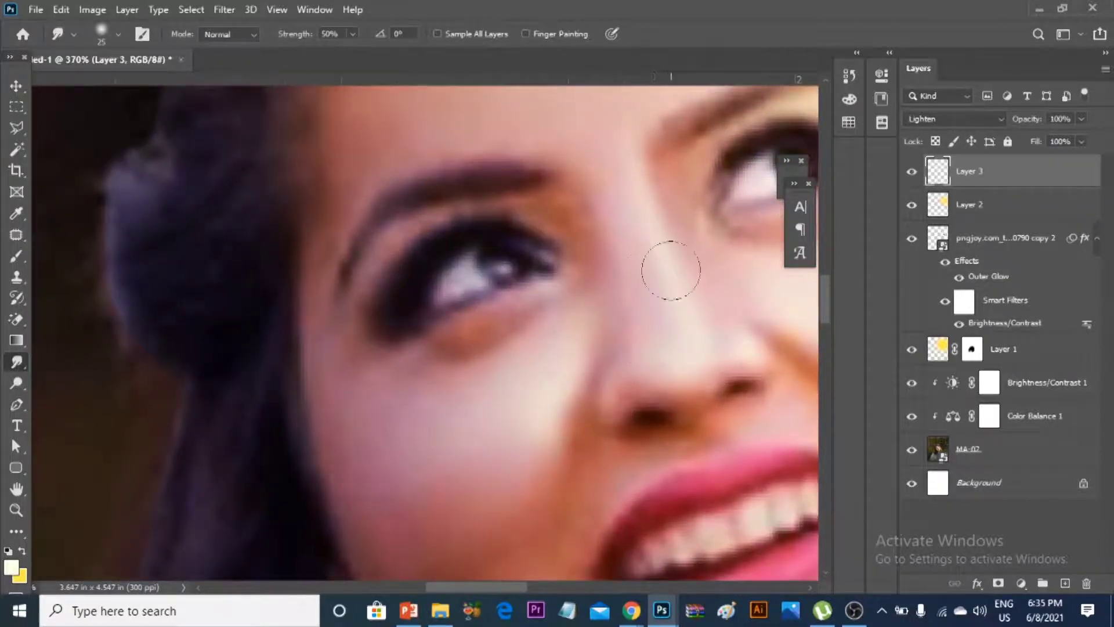
scroll(667, 290, "down", 3)
scroll(661, 308, "up", 2)
scroll(744, 286, "down", 2)
scroll(498, 321, "up", 2)
scroll(505, 319, "up", 2)
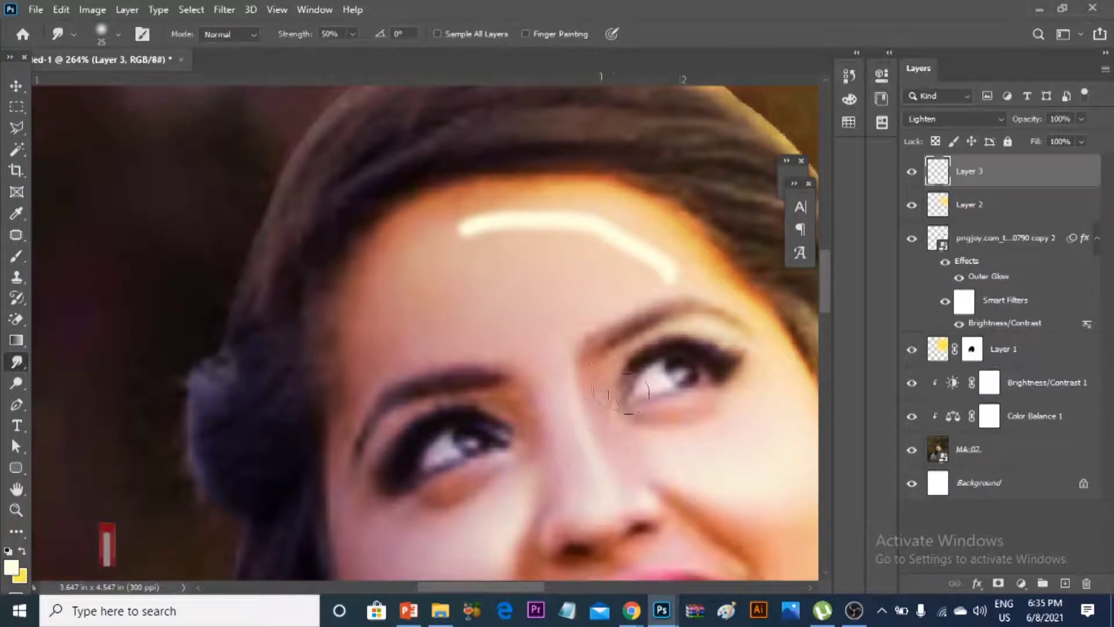
scroll(621, 441, "up", 2)
scroll(667, 283, "down", 1)
scroll(667, 283, "down", 3)
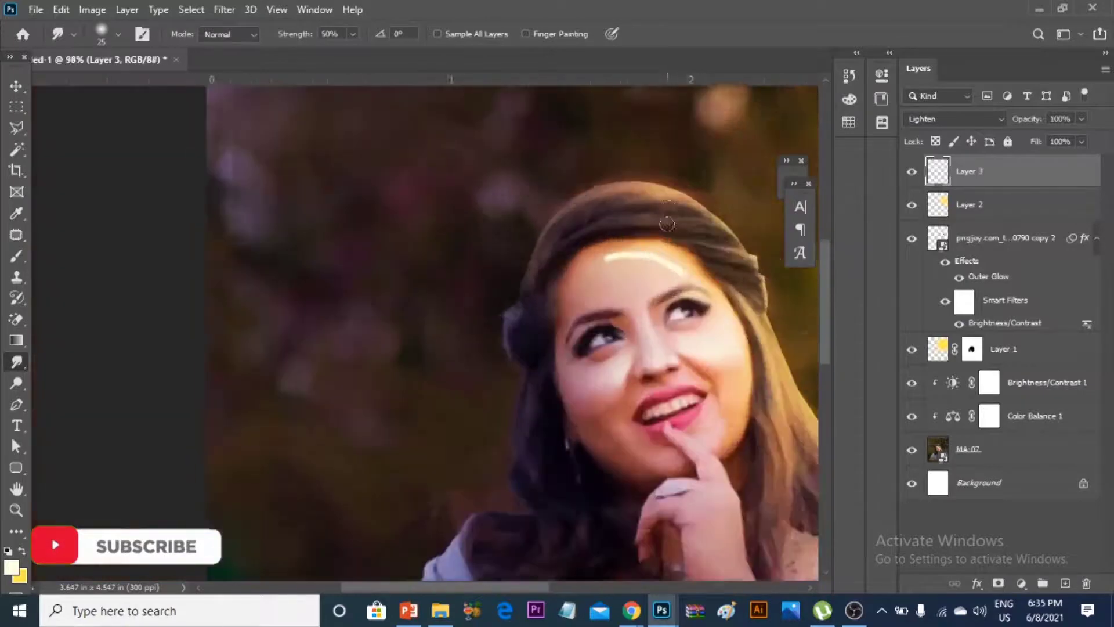
scroll(649, 302, "up", 1)
Enlarge the smudge brush slightly and blend the white forehead highlight into the skin.
key("bracketright")
scroll(648, 315, "up", 2)
left_click_drag(648, 315, 504, 261)
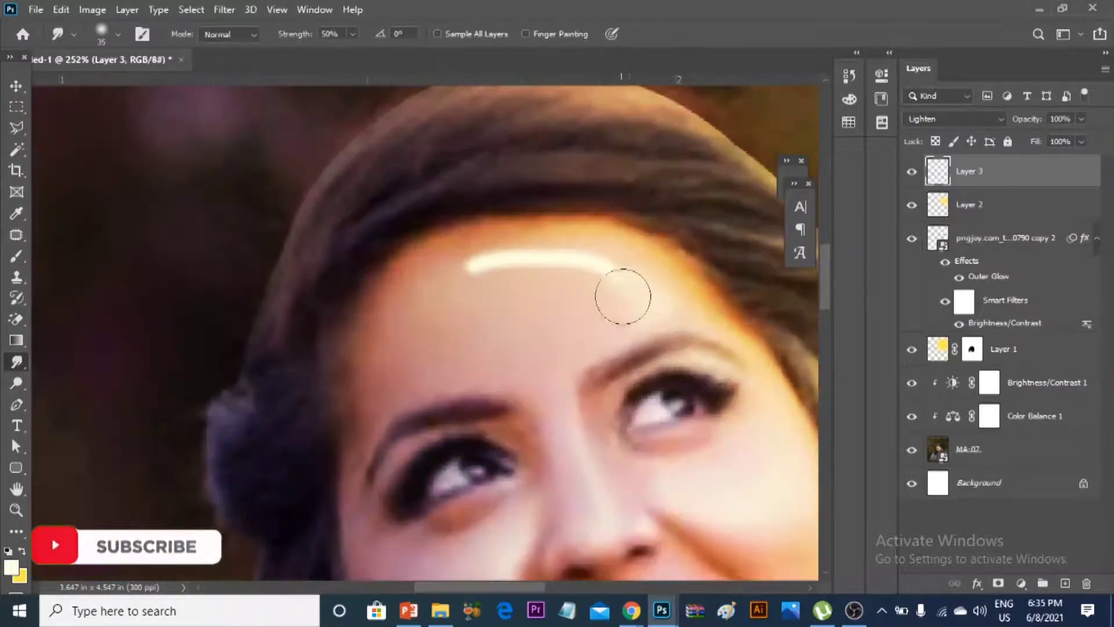
mouse_move(628, 277)
left_mouse_down()
mouse_move(651, 261)
mouse_move(527, 258)
mouse_move(457, 286)
left_mouse_up()
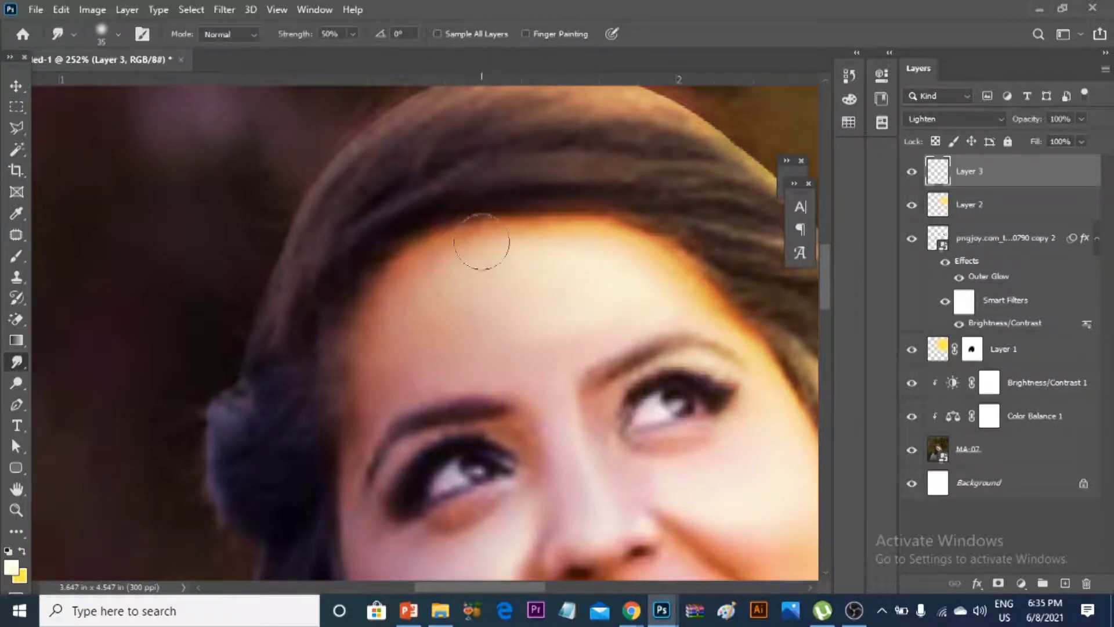
scroll(677, 284, "down", 3)
scroll(677, 284, "down", 2)
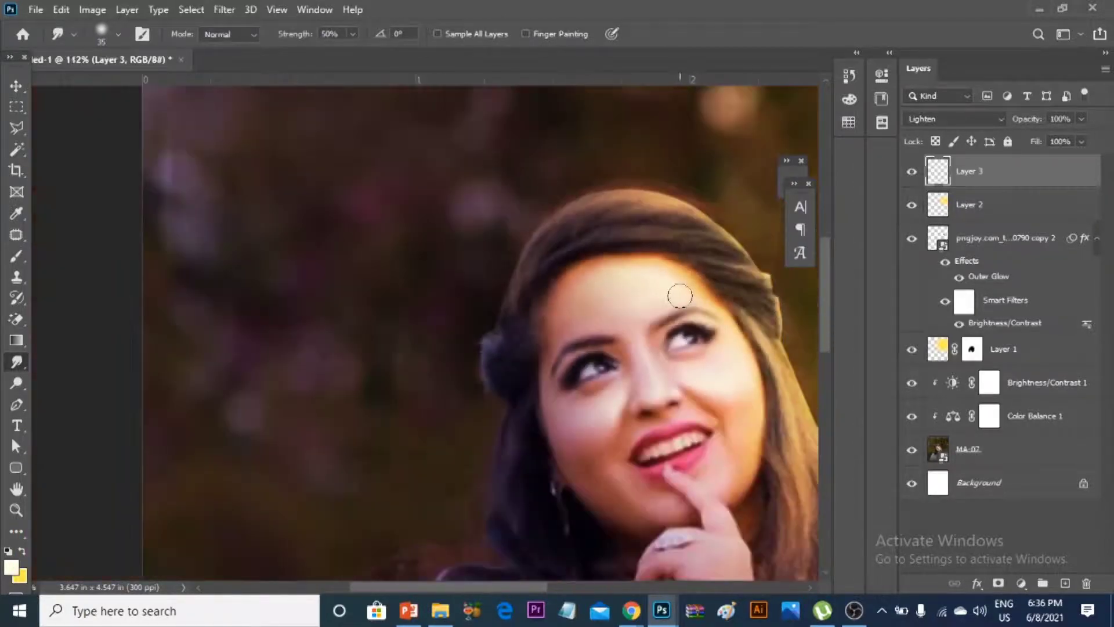
scroll(678, 293, "up", 4)
scroll(703, 280, "down", 2)
scroll(708, 268, "down", 3)
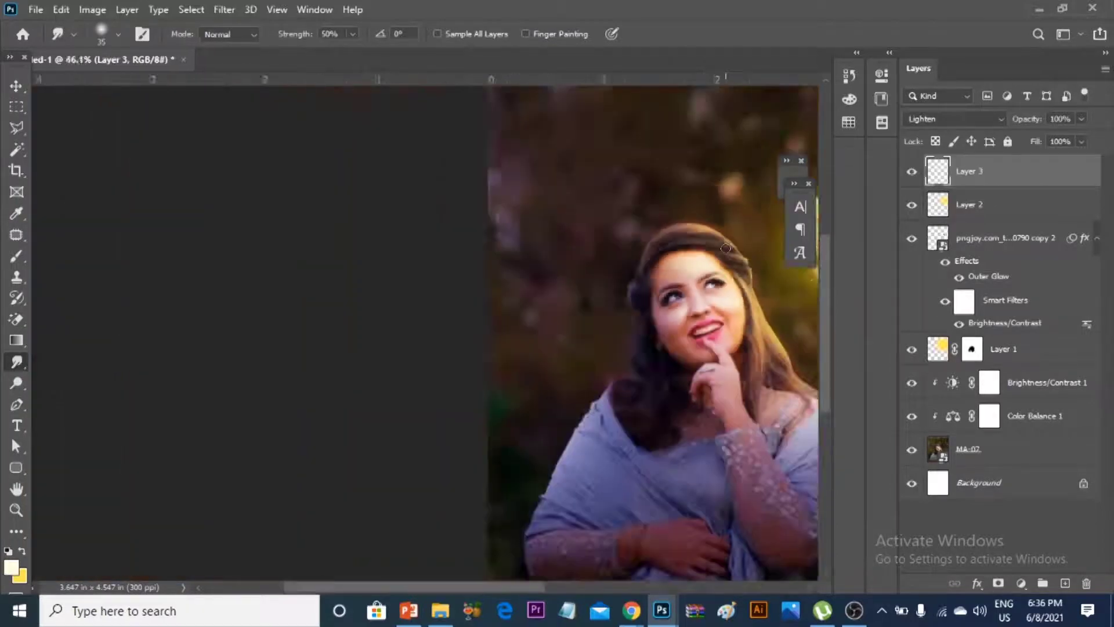
scroll(723, 253, "down", 1)
scroll(381, 254, "up", 3)
scroll(431, 299, "up", 1)
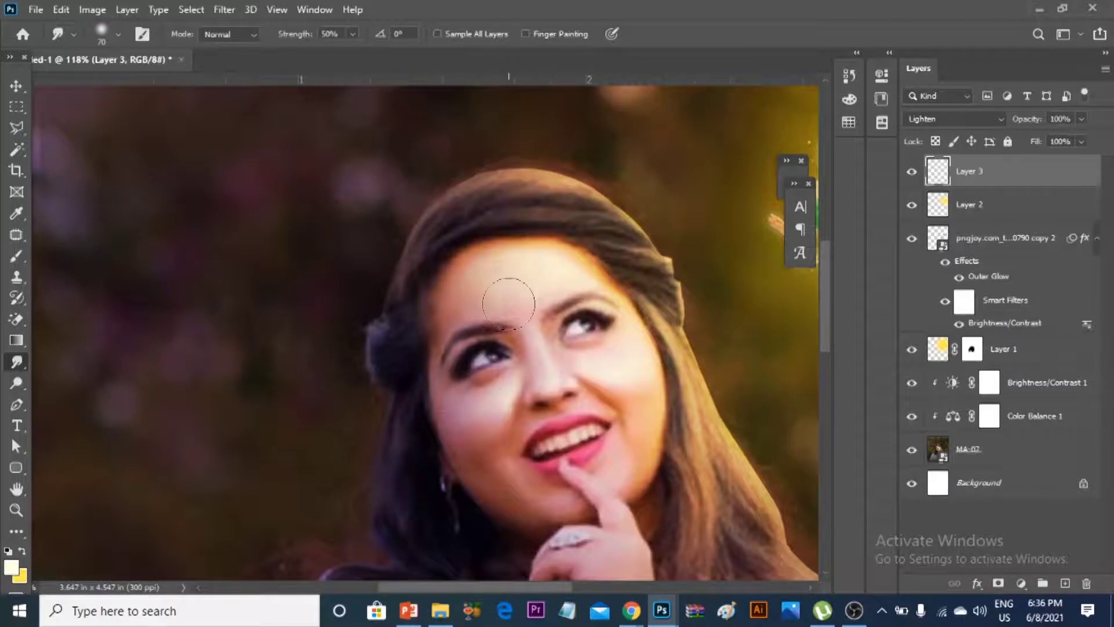
scroll(493, 301, "down", 2)
scroll(526, 270, "down", 2)
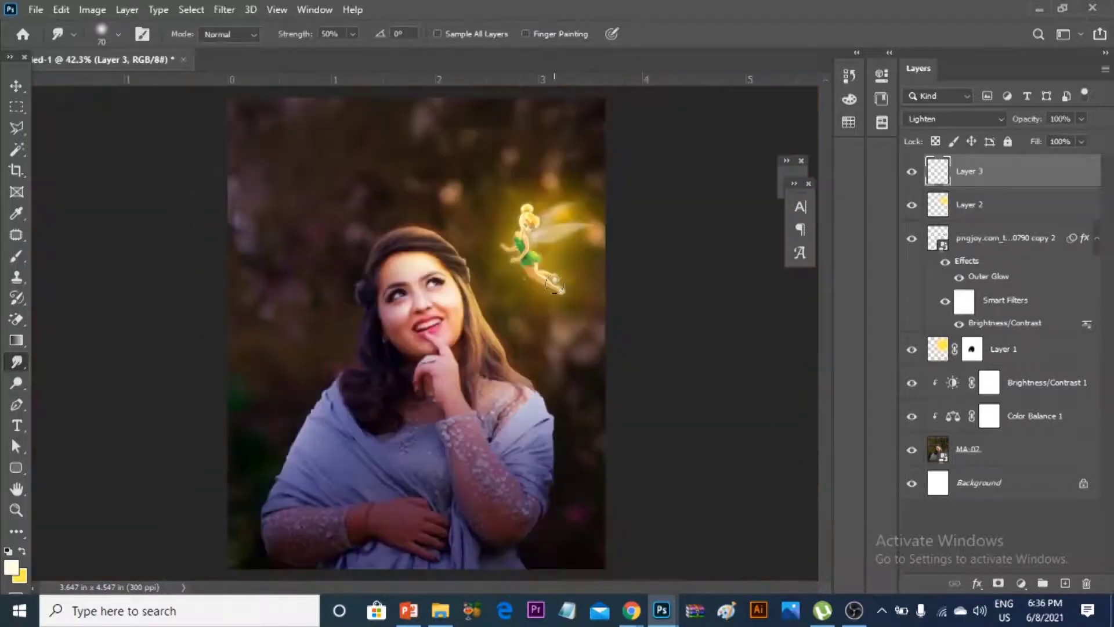
scroll(470, 286, "up", 1)
scroll(470, 286, "up", 1)
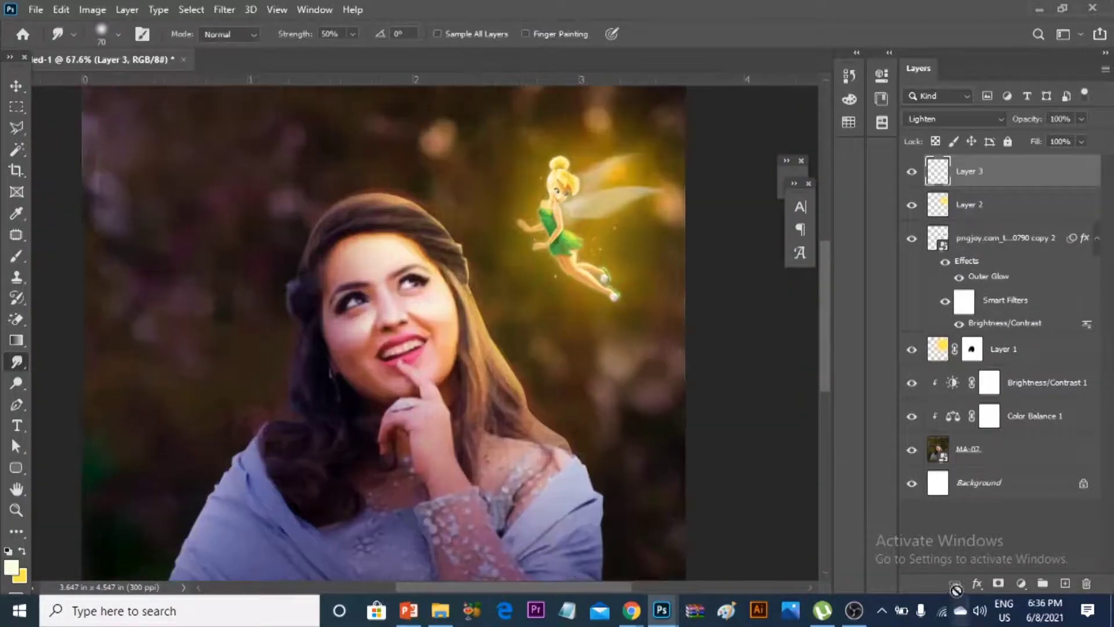
Add a layer mask to Layer 3 and set up a black brush at 24% opacity.
left_click(998, 583)
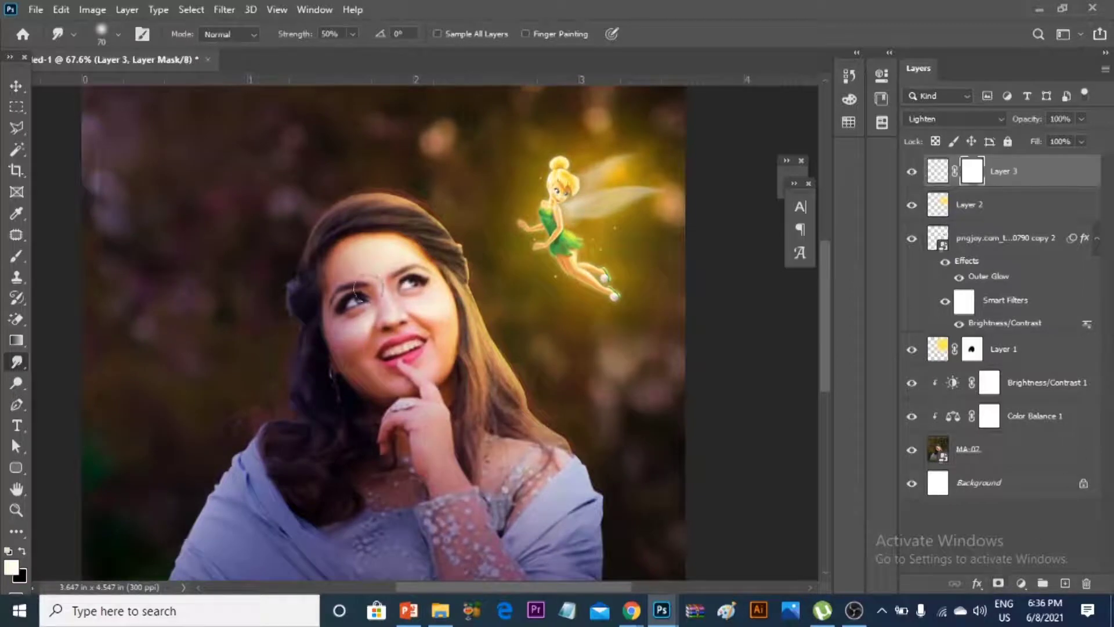
left_click(16, 256)
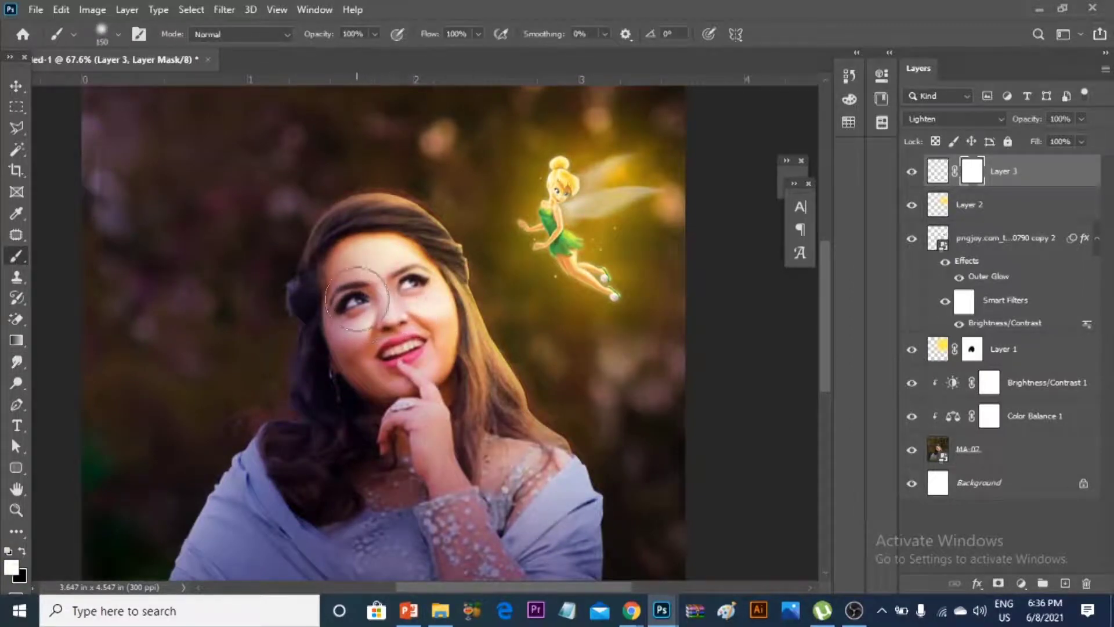
key("x")
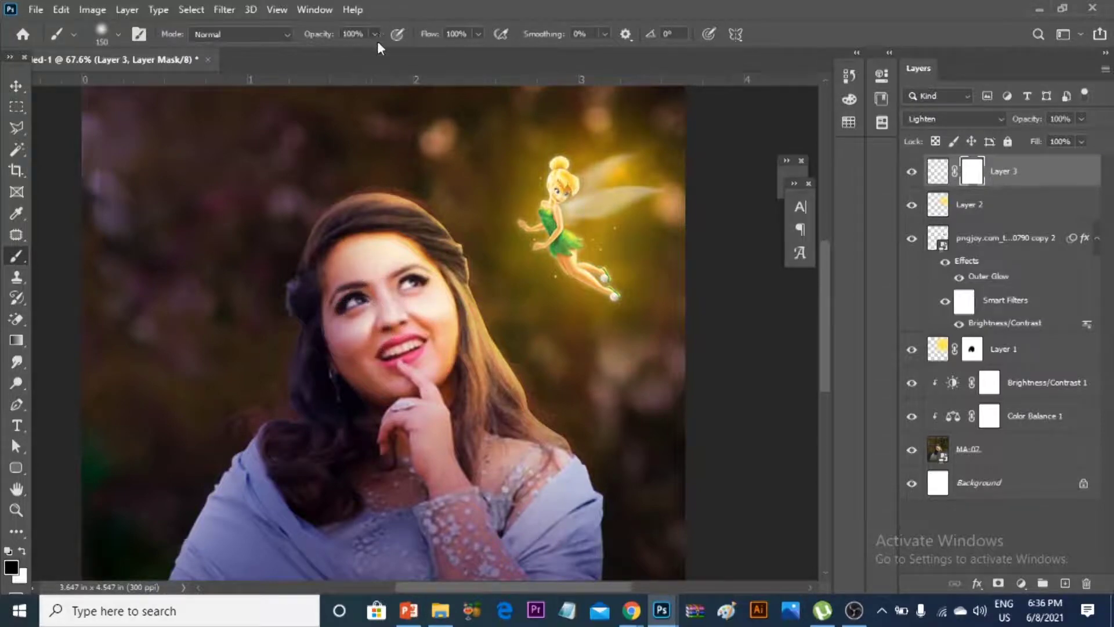
left_click(376, 36)
left_click(438, 309)
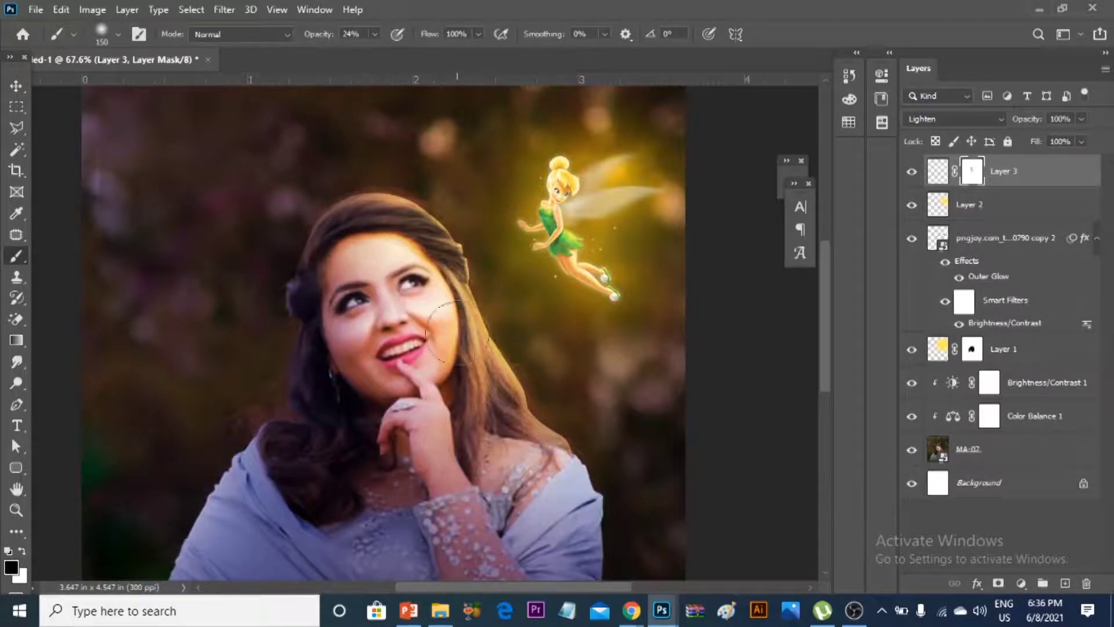
Toggle Layer 3 off and on to compare the face with and without highlights.
scroll(318, 312, "down", 2)
scroll(406, 313, "down", 2)
scroll(511, 301, "up", 2)
left_click(904, 173)
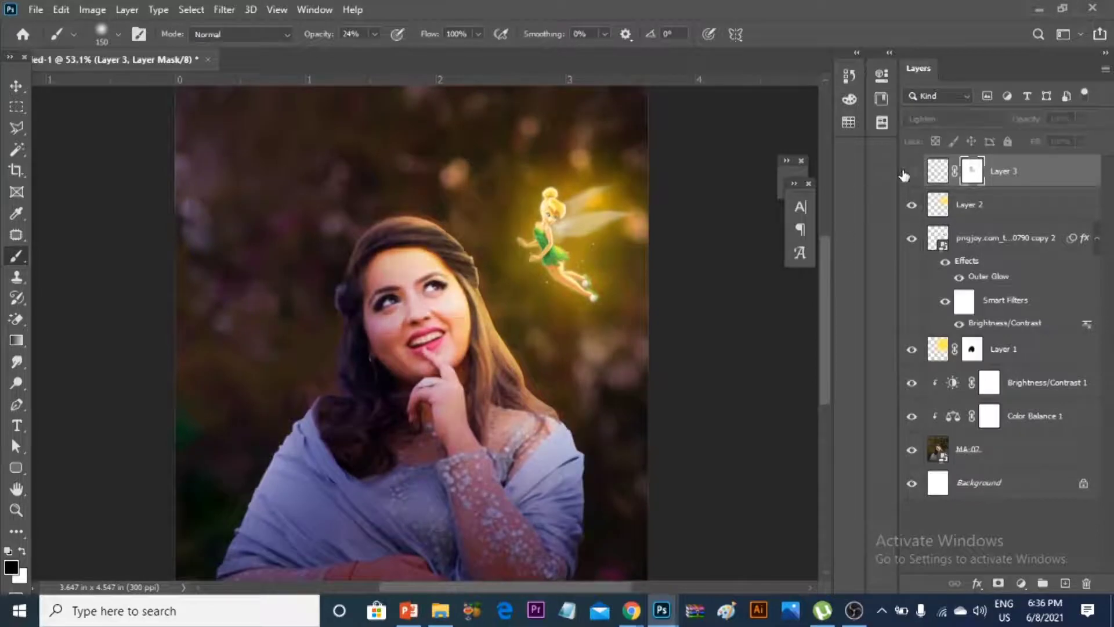
left_click(903, 173)
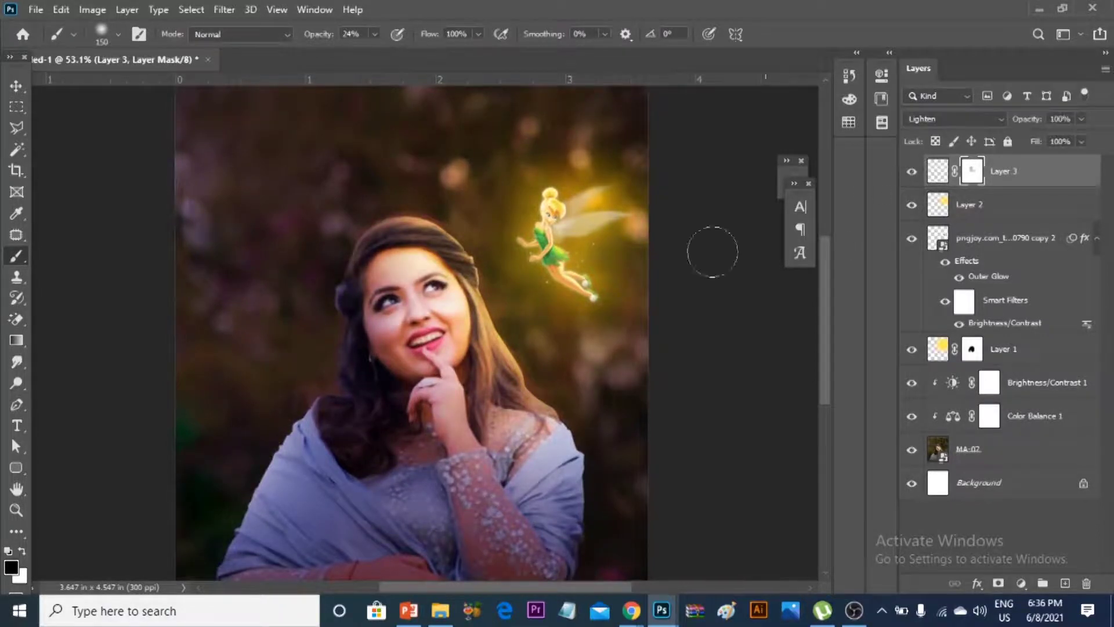
scroll(385, 337, "up", 1)
scroll(385, 338, "up", 2)
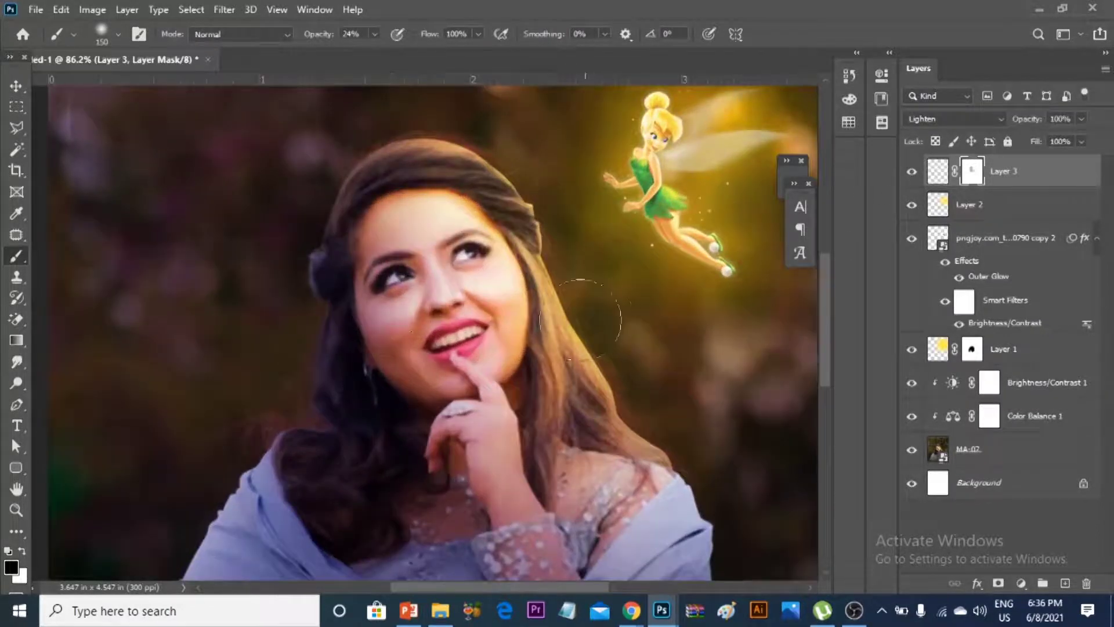
scroll(575, 282, "down", 3)
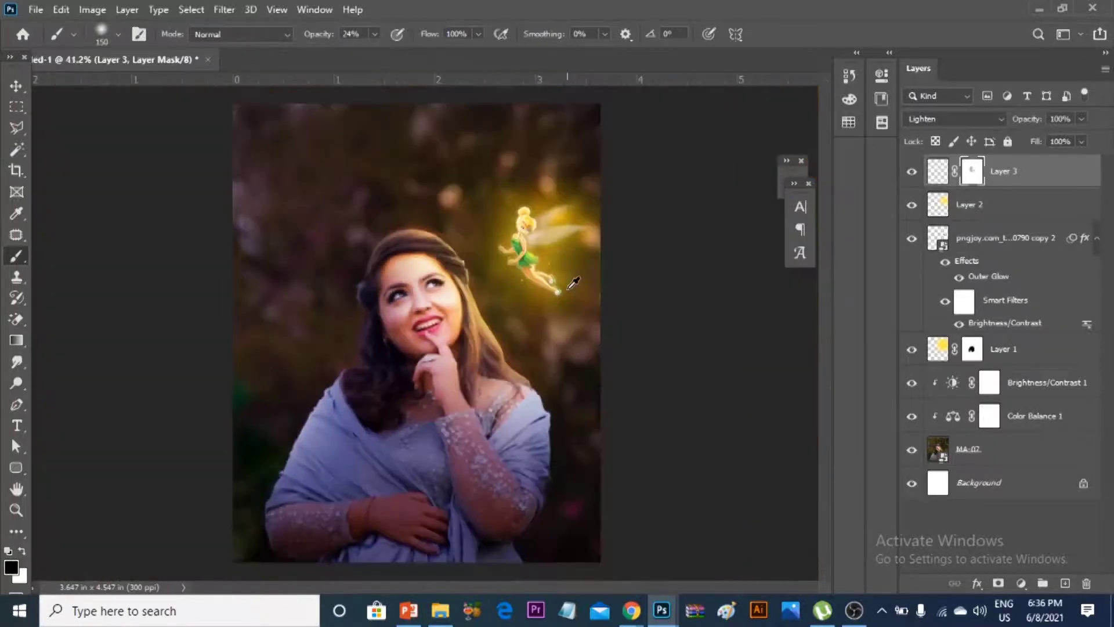
scroll(539, 255, "down", 1)
scroll(481, 281, "up", 3)
scroll(481, 281, "down", 2)
scroll(461, 264, "down", 1)
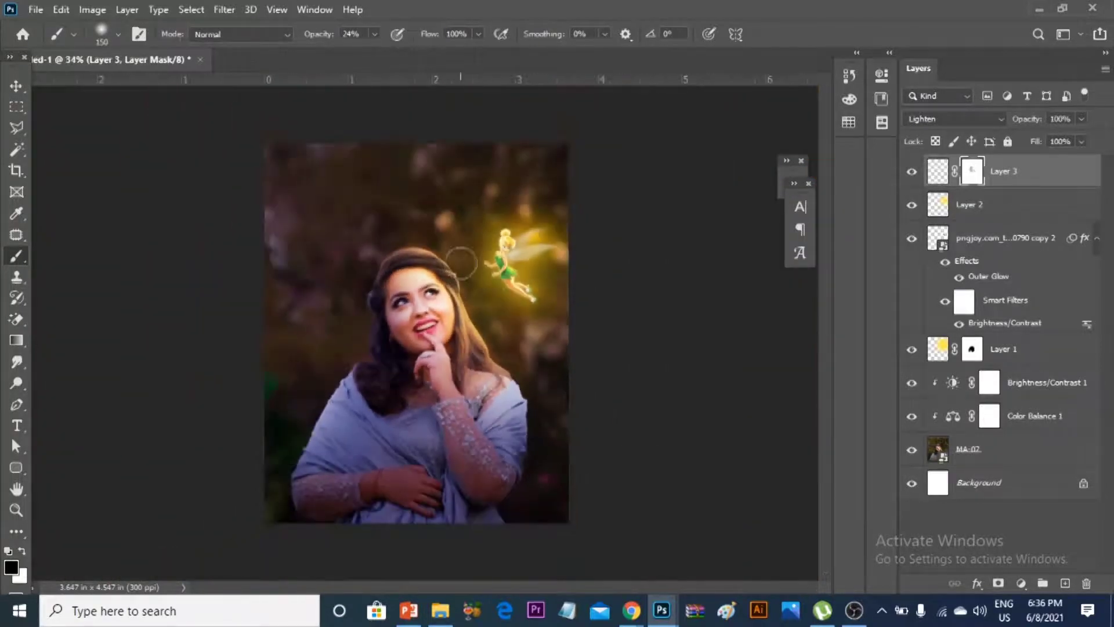
left_click(12, 87)
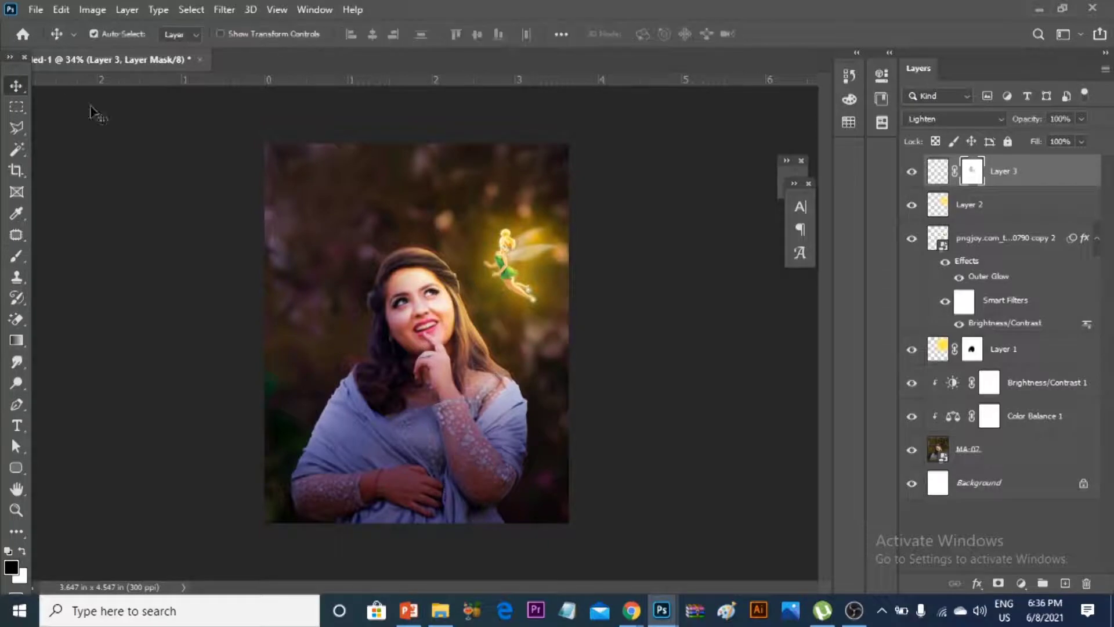
Add a new Layer 4 and set up a slightly smaller, higher-opacity brush.
left_click(1065, 583)
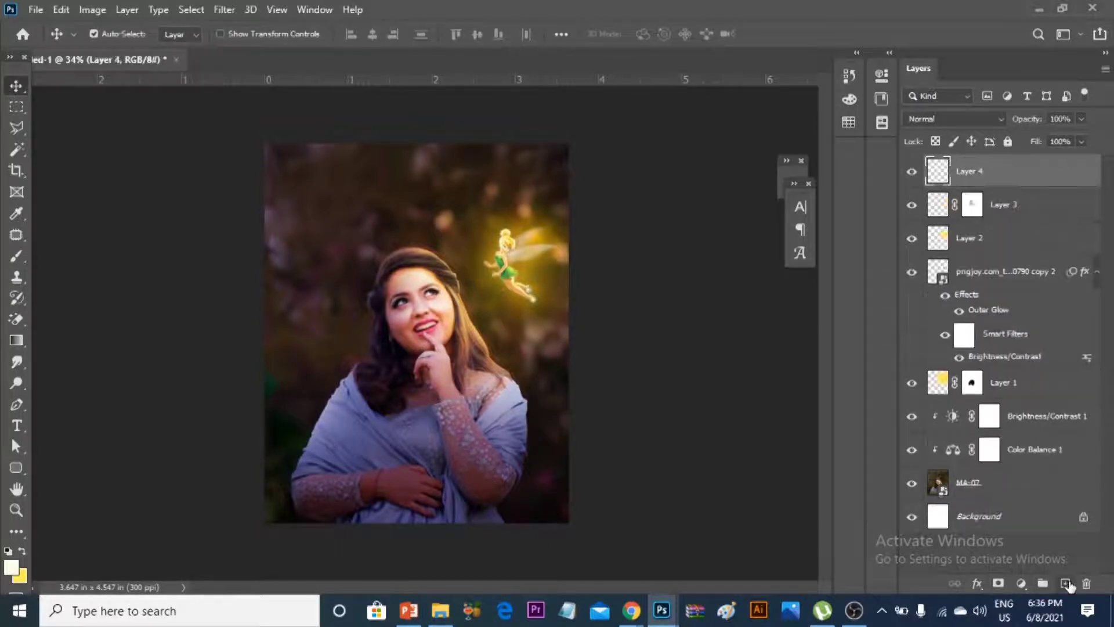
left_click(16, 256)
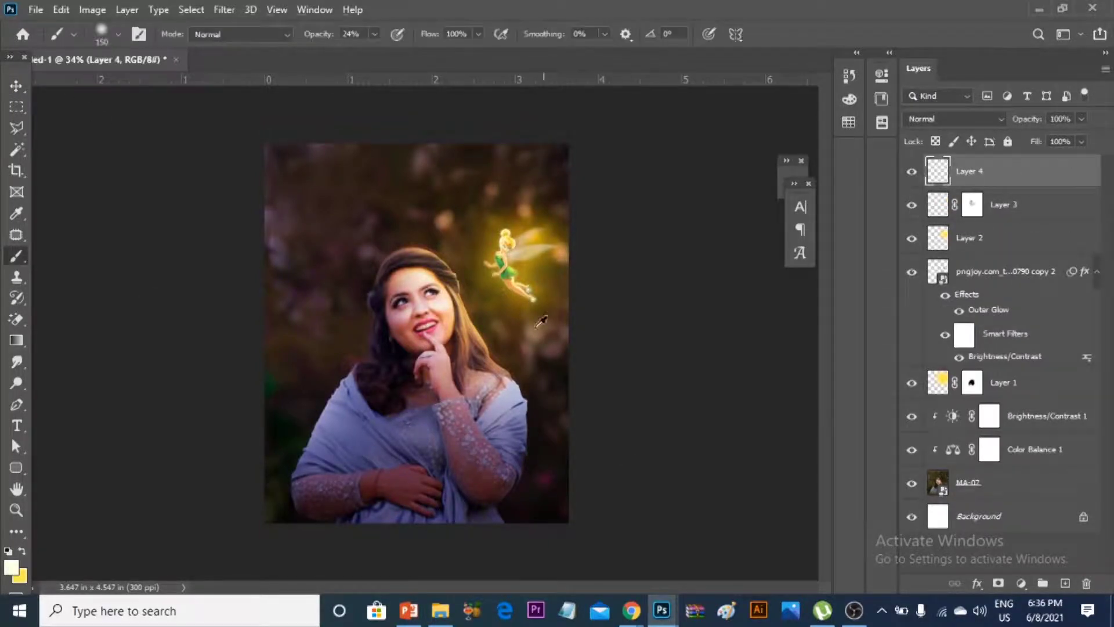
scroll(446, 284, "up", 4)
scroll(445, 284, "up", 3)
key("bracketleft")
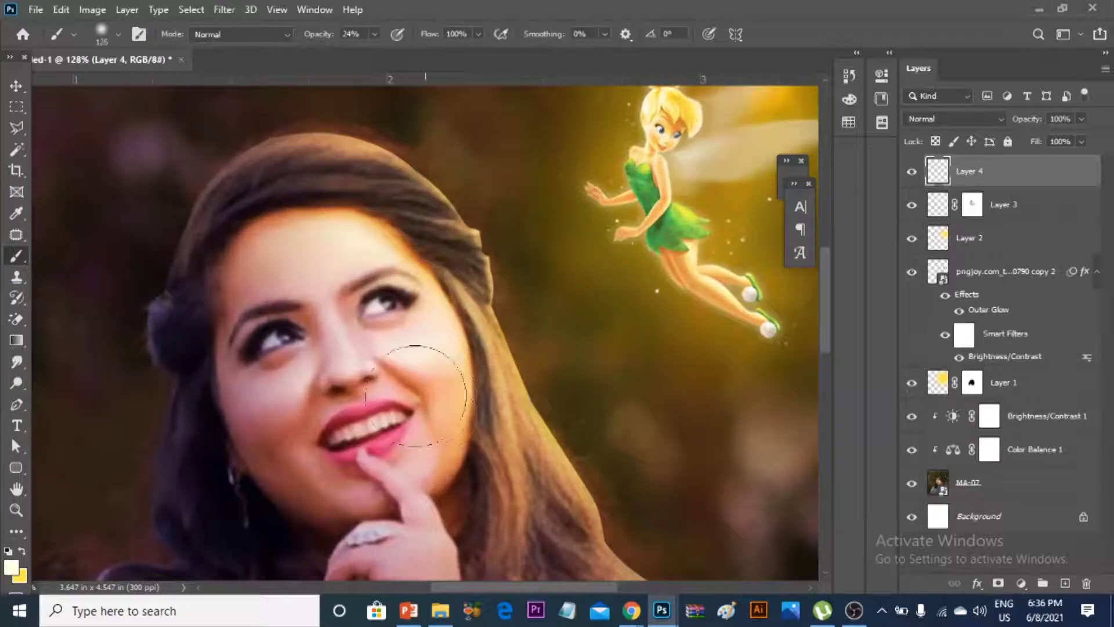
scroll(458, 394, "up", 2)
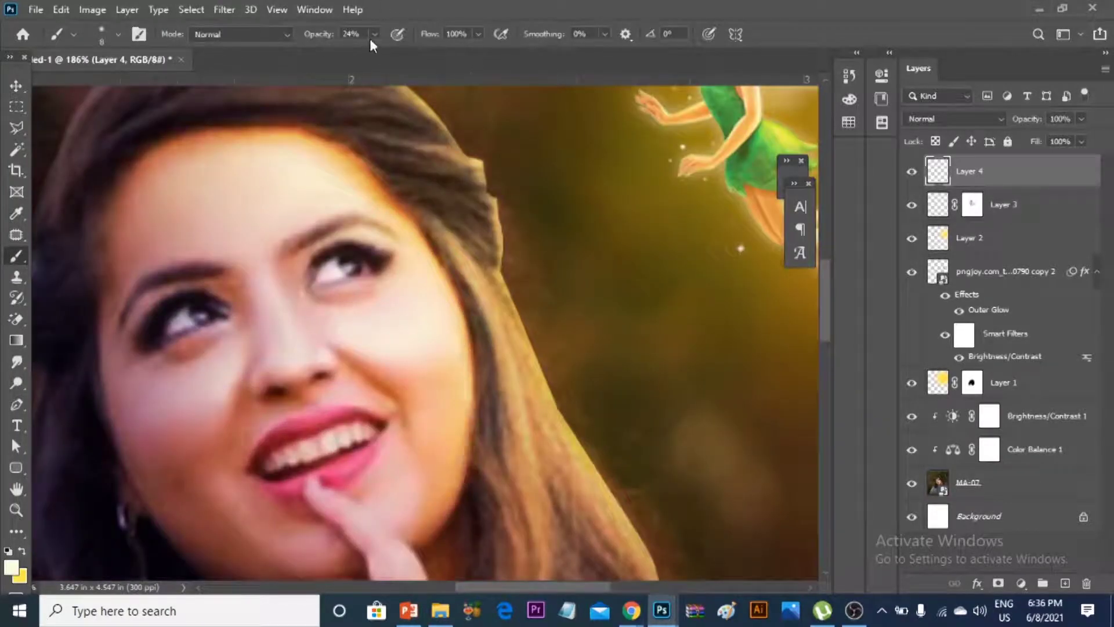
left_click(284, 431)
Paint a white highlight stroke down her cheek edge, redoing it until it sits right.
left_click_drag(450, 342, 434, 486)
key("ctrl+z")
scroll(455, 378, "up", 1)
left_click_drag(451, 330, 445, 503)
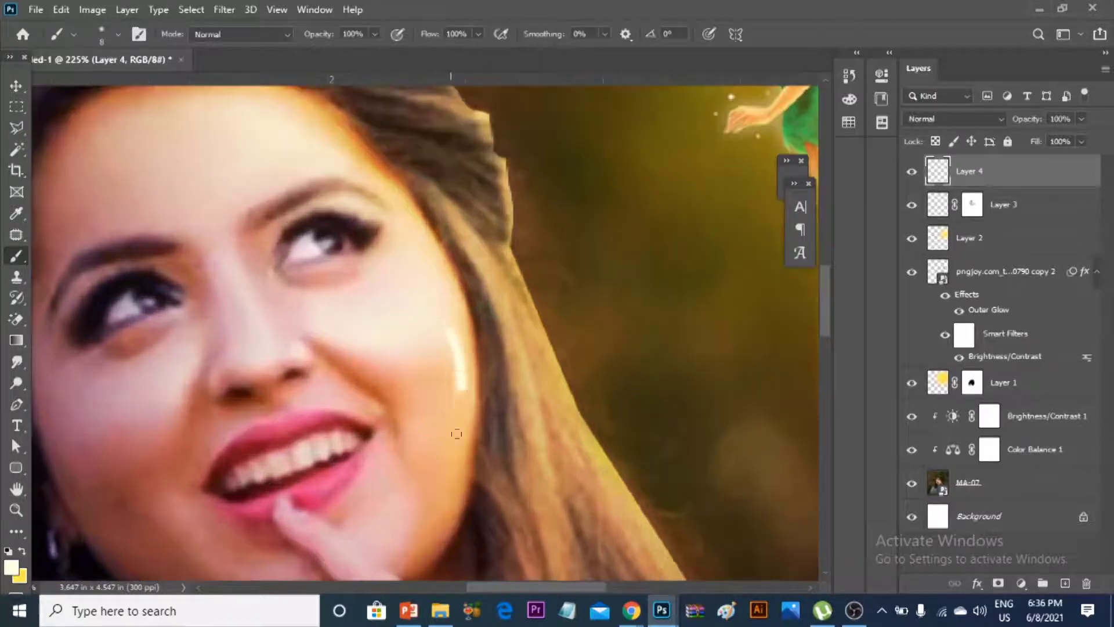
key("ctrl+z")
left_click_drag(454, 313, 446, 498)
key("ctrl+z")
mouse_move(438, 275)
left_mouse_down()
mouse_move(460, 432)
mouse_move(455, 485)
left_mouse_up()
key("ctrl+z")
scroll(503, 348, "up", 1)
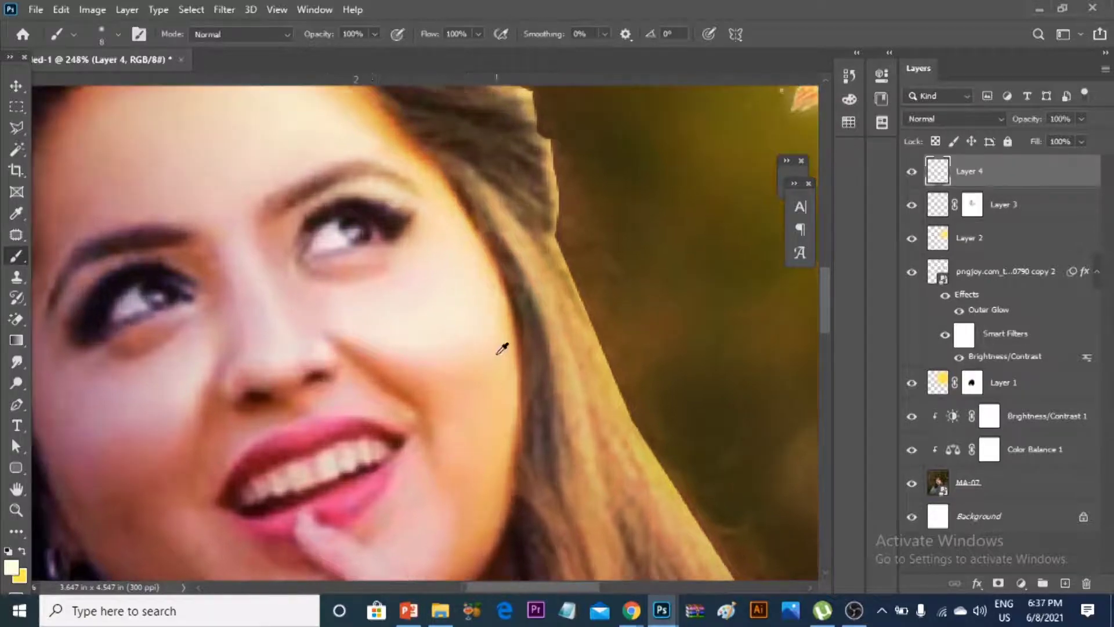
mouse_move(478, 272)
left_mouse_down()
mouse_move(496, 423)
mouse_move(480, 509)
left_mouse_up()
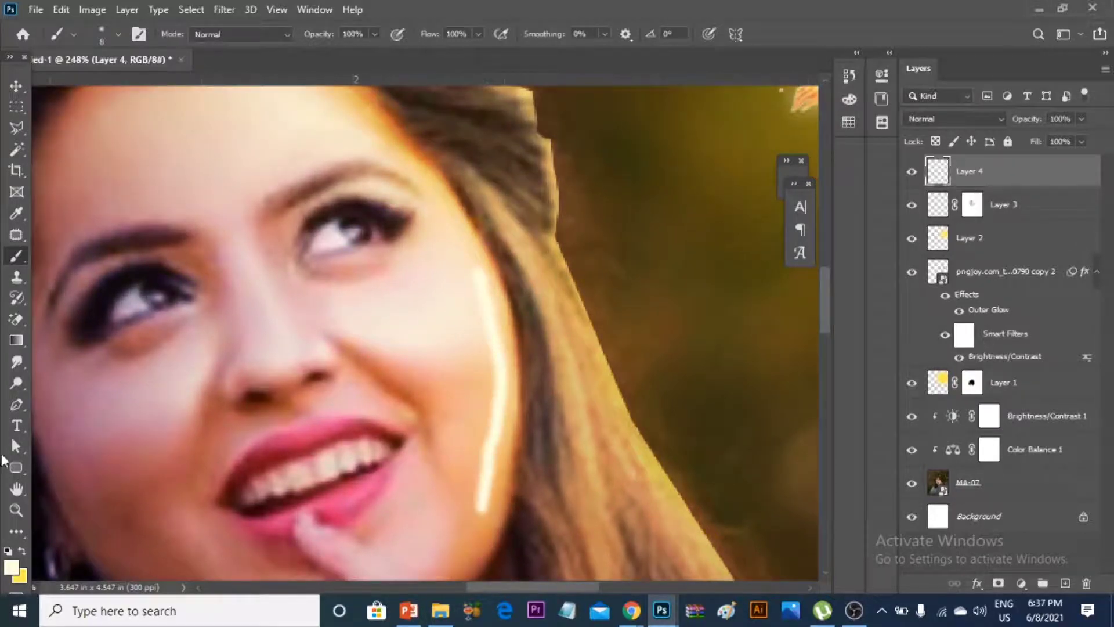
Switch Layer 4's blend mode to Lighten.
left_click(924, 119)
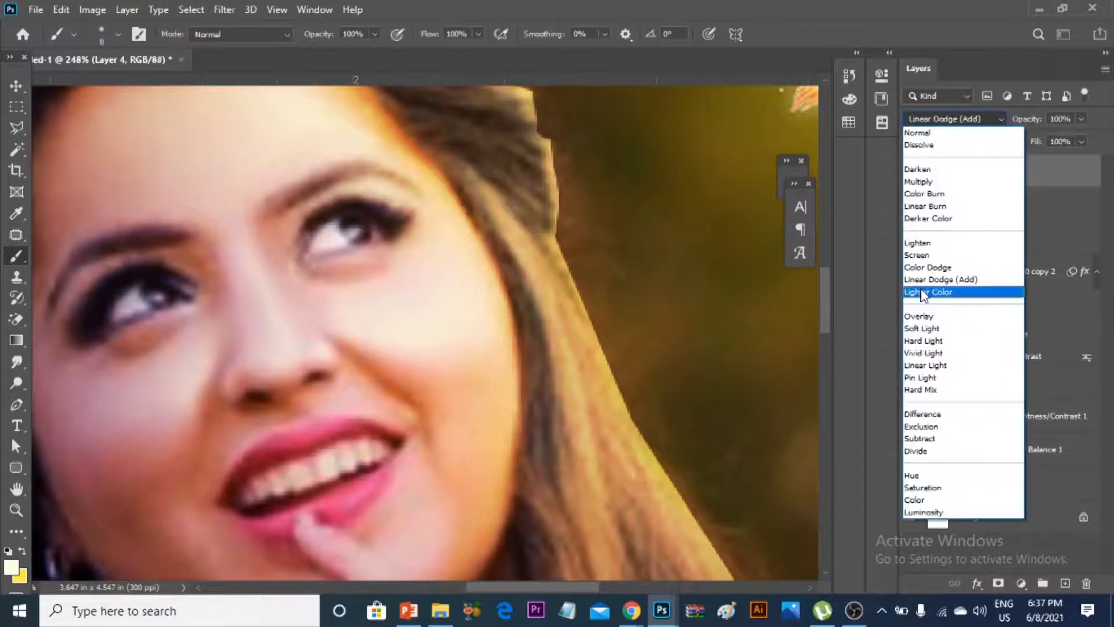
left_click(915, 244)
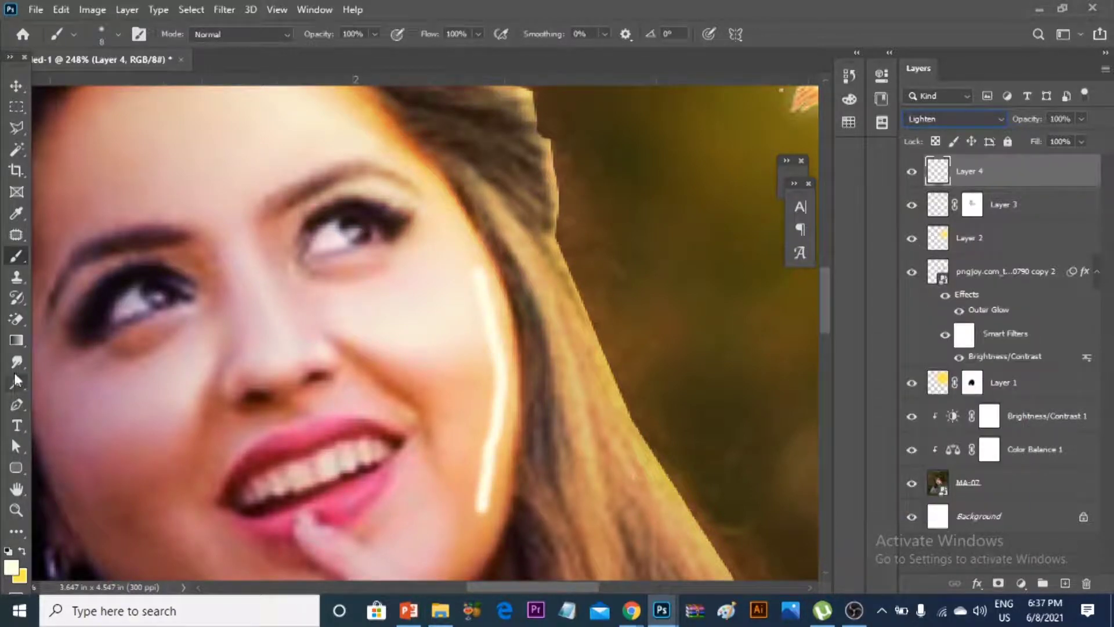
left_click(17, 361)
Smudge Layer 4's cheek-edge highlight at 50% strength into a gentle glow.
mouse_move(411, 464)
left_mouse_down()
mouse_move(457, 504)
mouse_move(412, 494)
mouse_move(448, 311)
mouse_move(435, 398)
mouse_move(433, 355)
mouse_move(403, 280)
mouse_move(447, 279)
mouse_move(435, 298)
mouse_move(427, 232)
mouse_move(443, 228)
mouse_move(441, 310)
mouse_move(427, 268)
mouse_move(458, 328)
mouse_move(460, 417)
mouse_move(428, 385)
mouse_move(433, 445)
mouse_move(423, 454)
mouse_move(435, 468)
mouse_move(392, 510)
mouse_move(444, 520)
left_mouse_up()
scroll(646, 336, "down", 3)
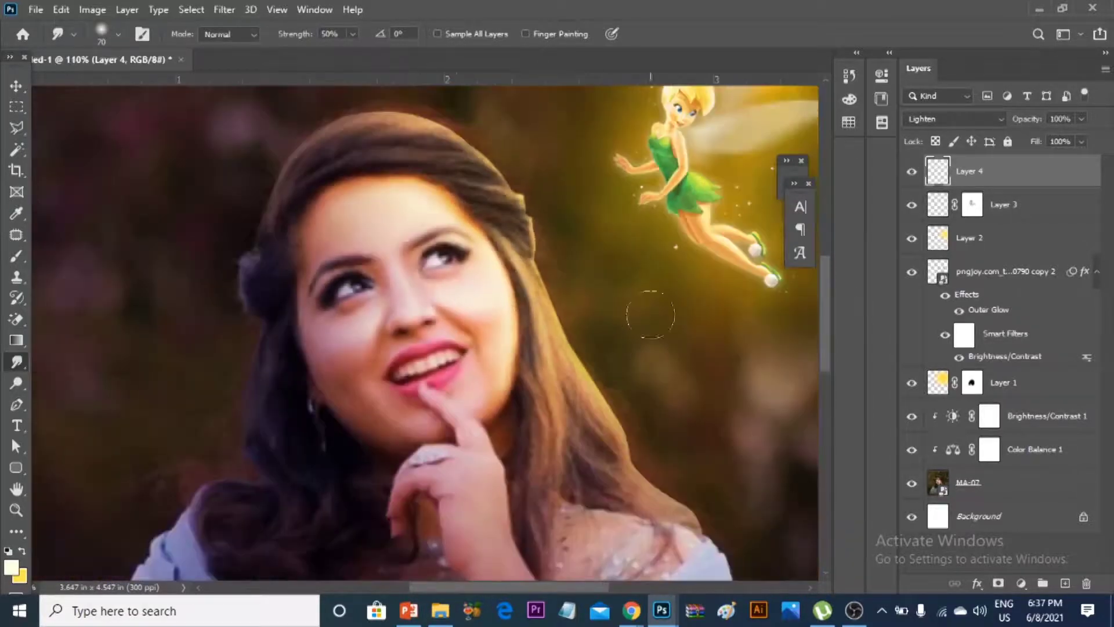
scroll(497, 311, "up", 2)
scroll(503, 405, "up", 1)
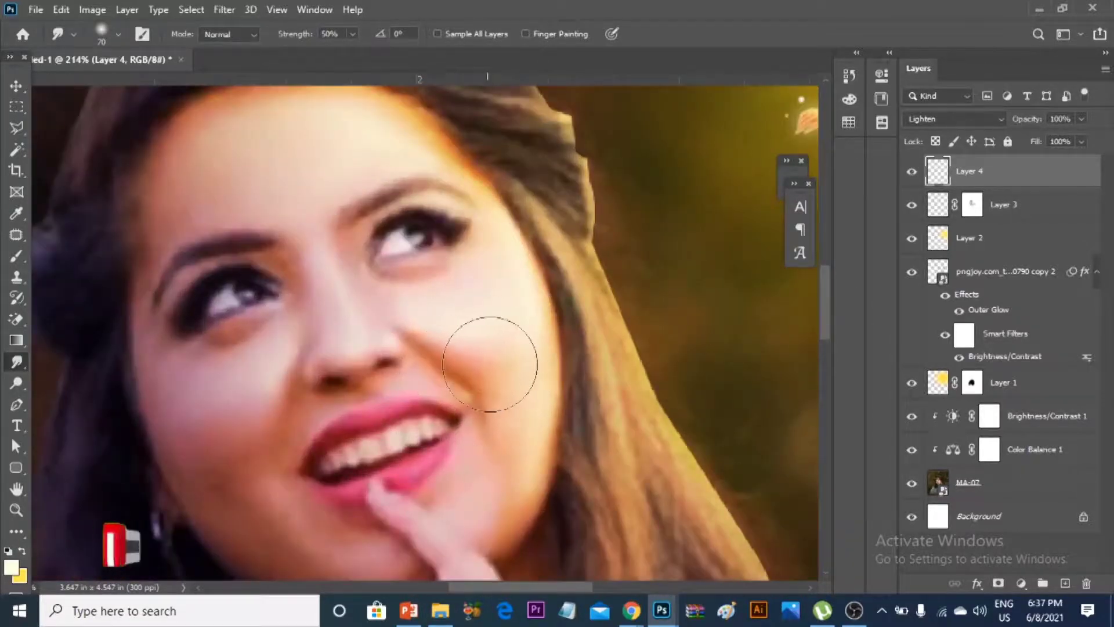
Add a white layer mask to Layer 4, reset colours and fit the image in the window.
left_click(998, 582)
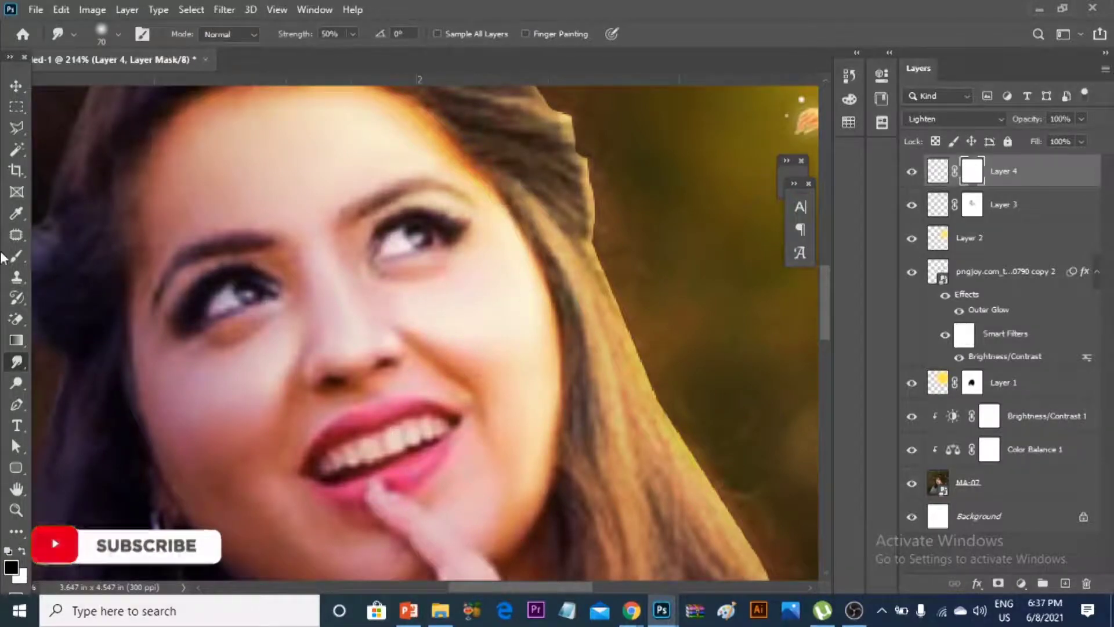
key("b")
key("d")
key("bracketright")
key("bracketright")
key("bracketright")
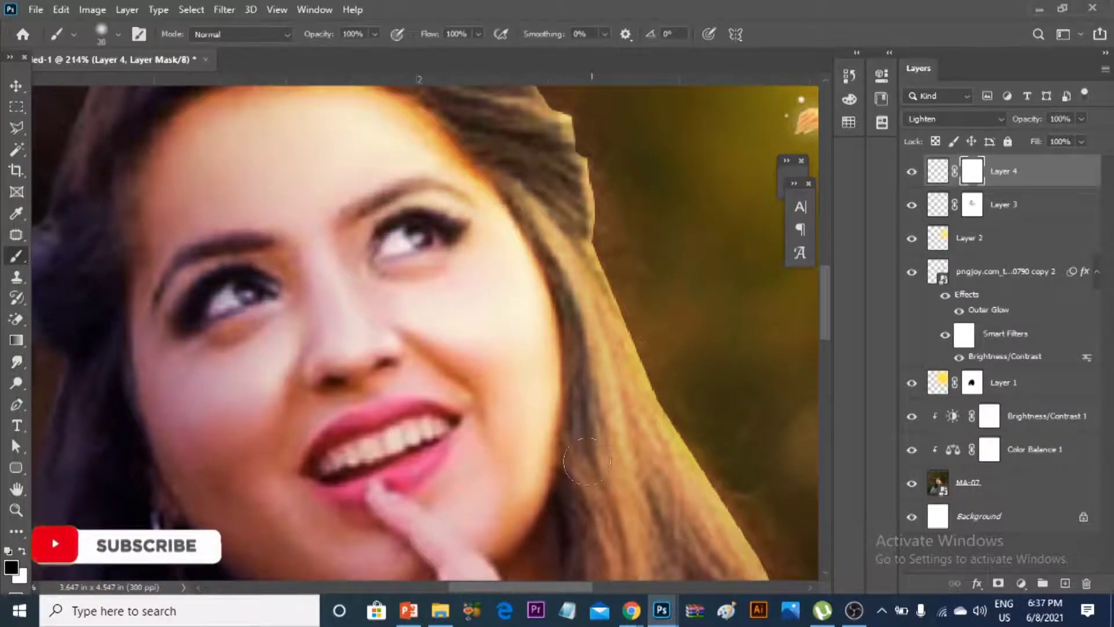
key("ctrl+0")
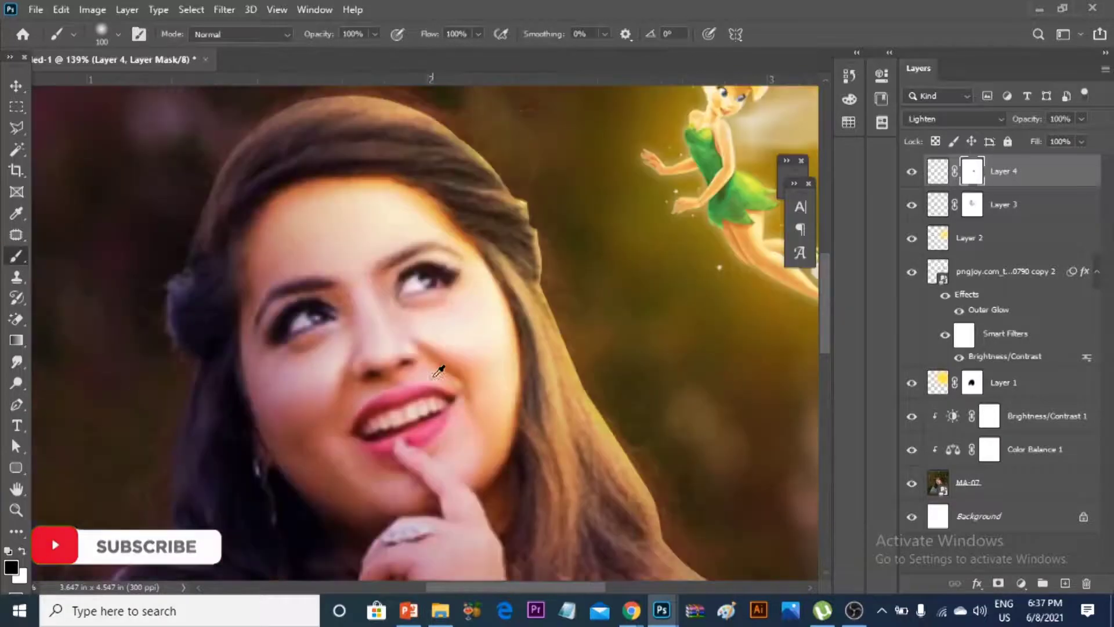
scroll(429, 269, "up", 5, "alt")
scroll(556, 249, "down", 3, "alt")
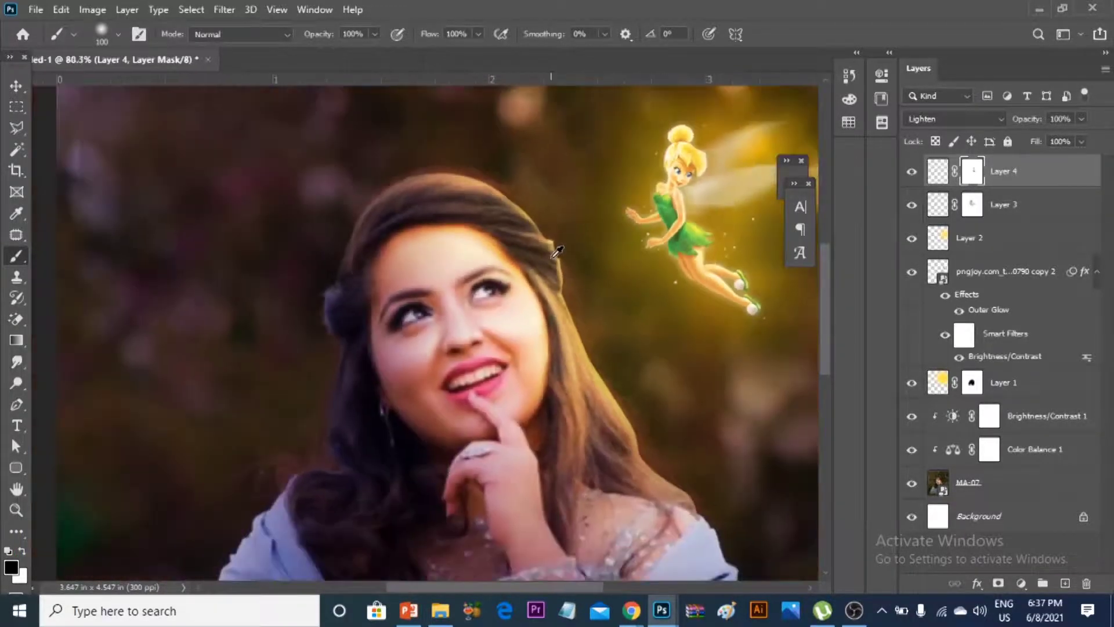
scroll(556, 250, "down", 2, "alt")
scroll(557, 250, "down", 1, "alt")
scroll(557, 250, "down", 1, "alt")
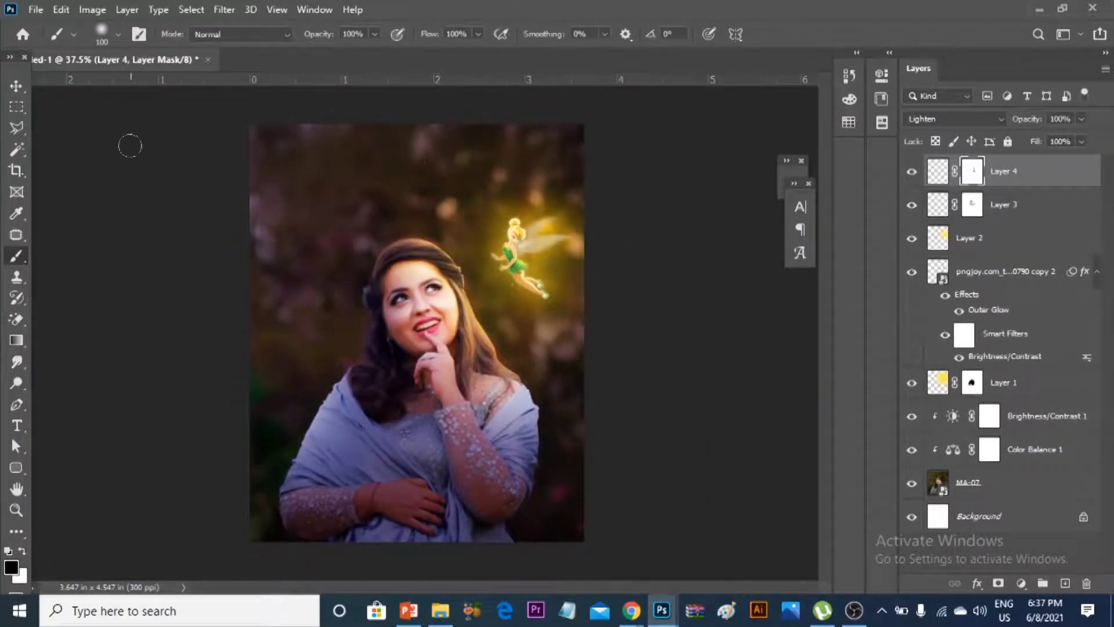
Select the MA-07 layer and create an empty Layer 5, with a slightly smaller brush.
left_click(16, 85)
left_click(659, 477)
scroll(452, 281, "up", 2, "alt")
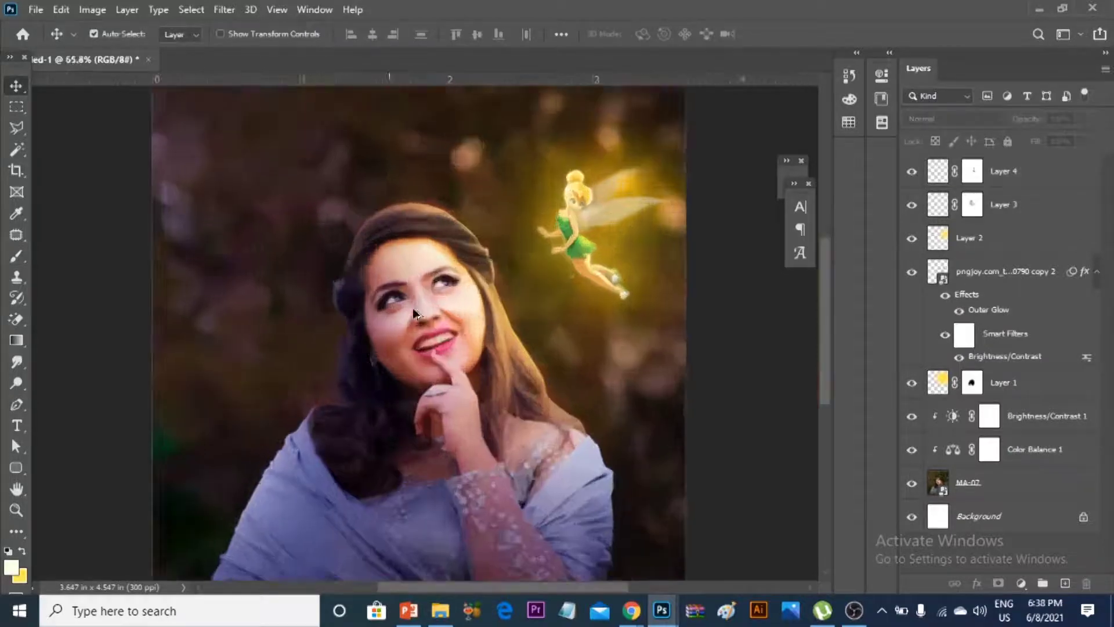
scroll(444, 313, "up", 2, "alt")
scroll(443, 321, "up", 2, "alt")
left_click(363, 286)
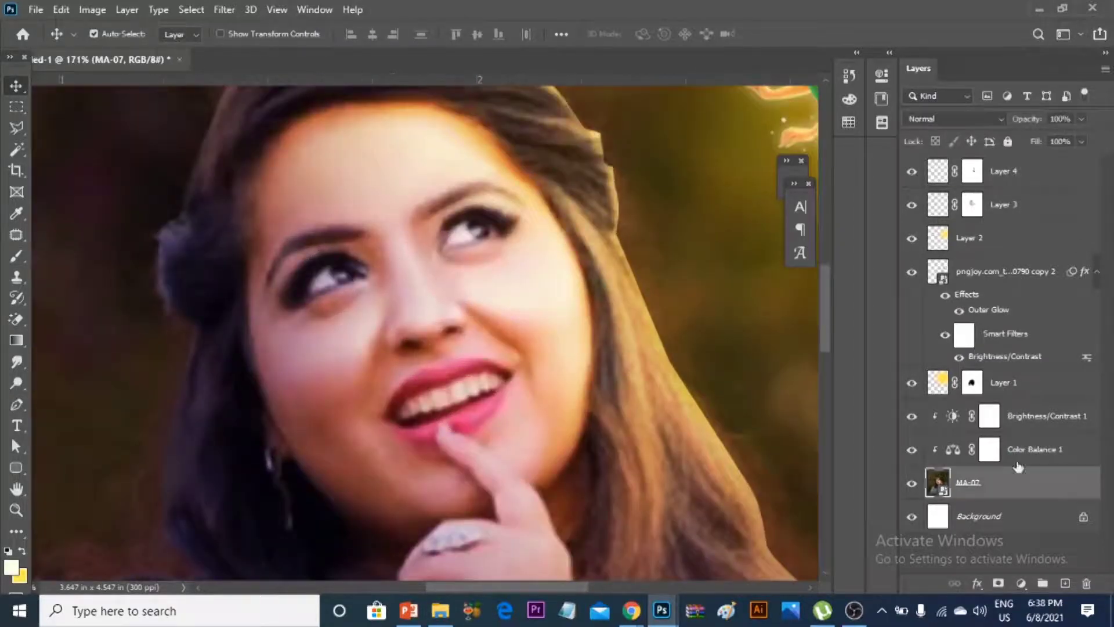
scroll(441, 325, "up", 3)
left_click(1065, 582)
key("b")
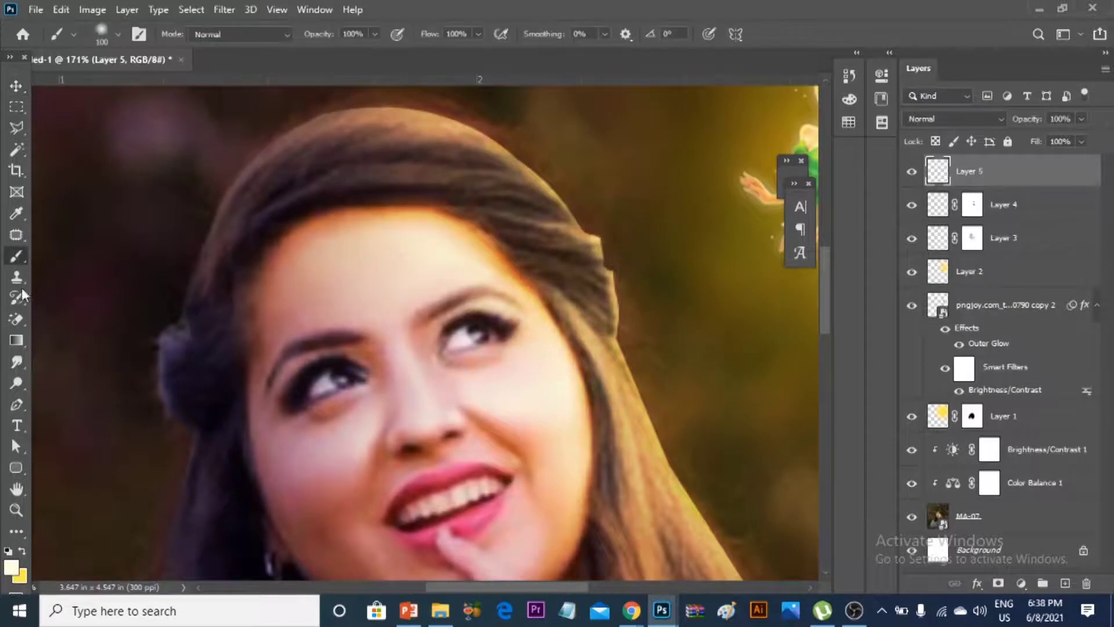
scroll(394, 334, "up", 1, "alt")
key("bracketleft")
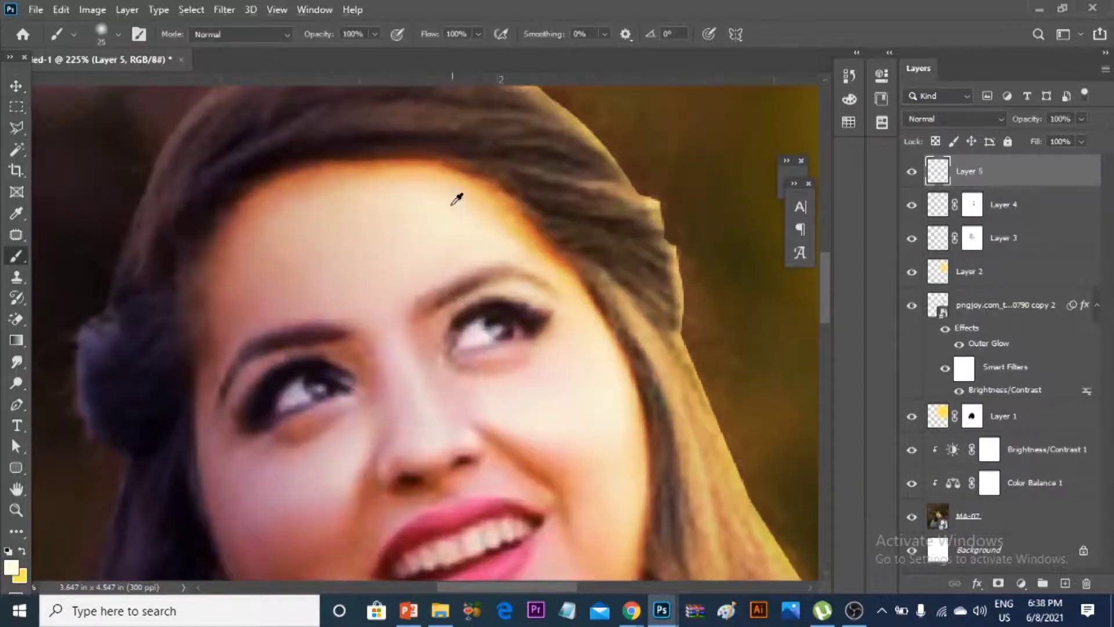
Set the foreground colour to a pale cream.
left_click(8, 570)
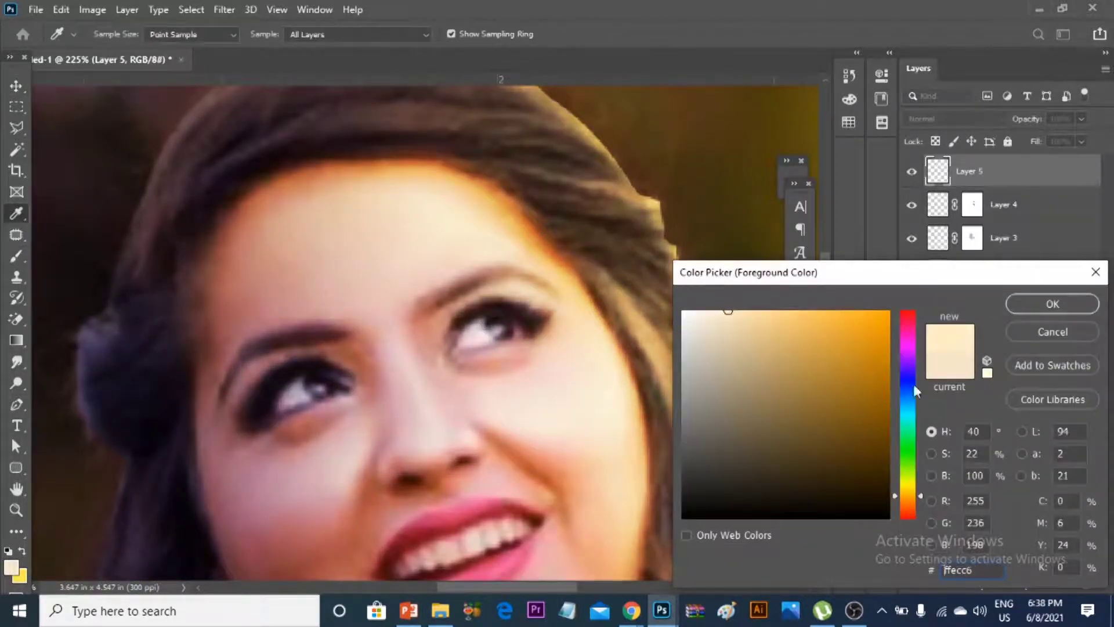
left_click(1052, 304)
scroll(396, 398, "up", 1, "alt")
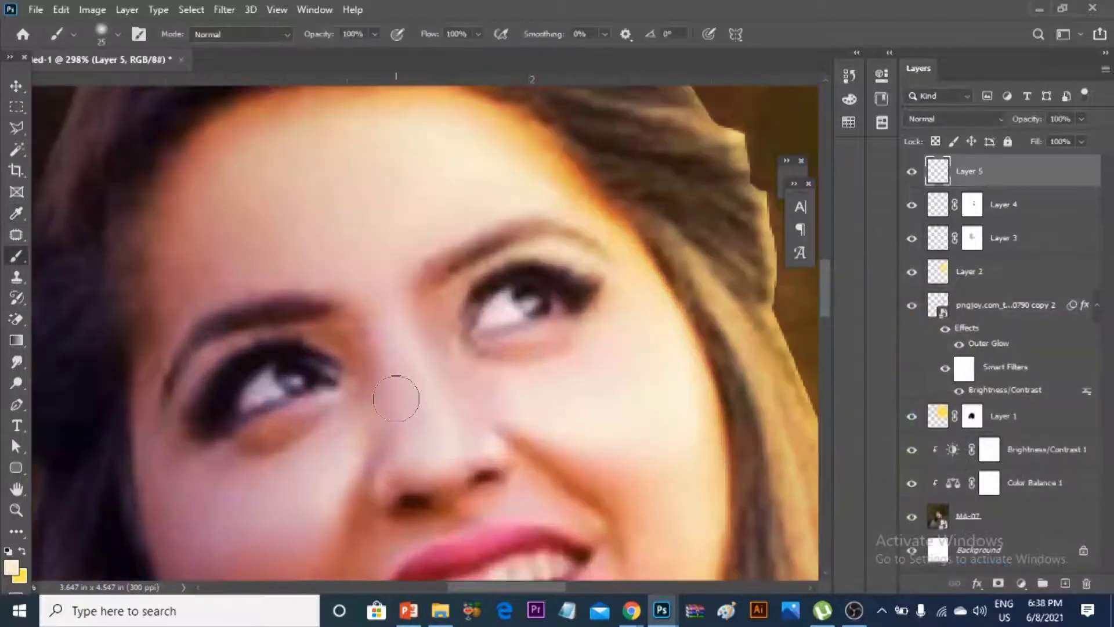
scroll(458, 458, "up", 2, "alt")
Paint pale cream highlight strokes down the nose bridge and tip on Layer 5.
mouse_move(417, 415)
left_mouse_down()
mouse_move(394, 461)
mouse_move(415, 377)
left_mouse_up()
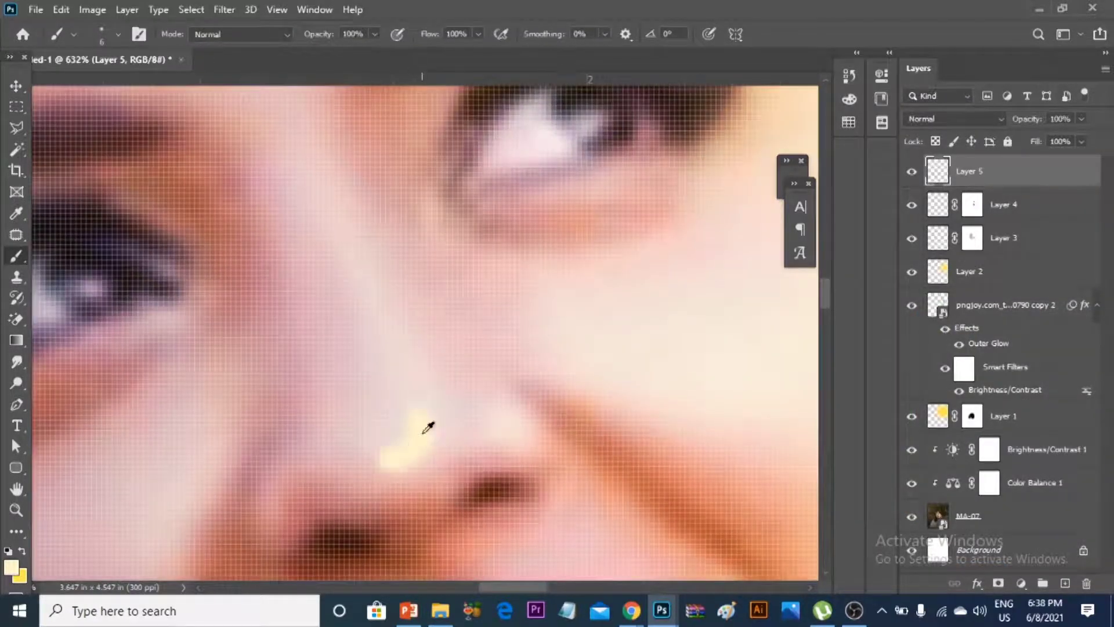
scroll(358, 226, "down", 3, "alt")
left_click_drag(348, 211, 373, 299)
key("ctrl+z")
scroll(348, 194, "up", 3, "alt")
left_click_drag(345, 180, 443, 426)
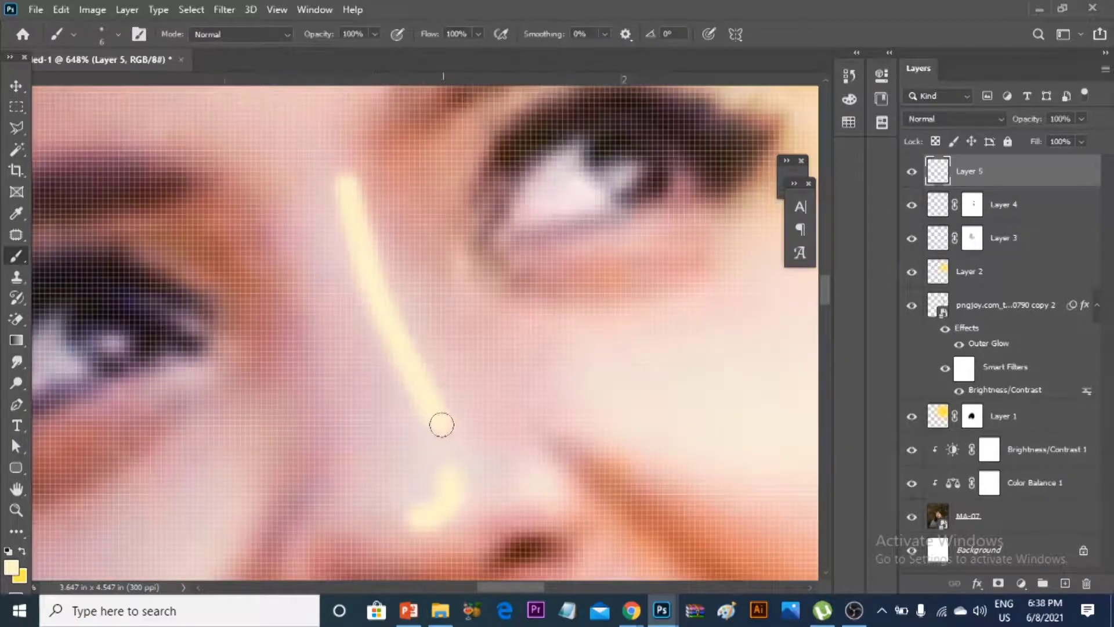
scroll(443, 426, "down", 1, "alt")
left_click(16, 361)
left_click(951, 118)
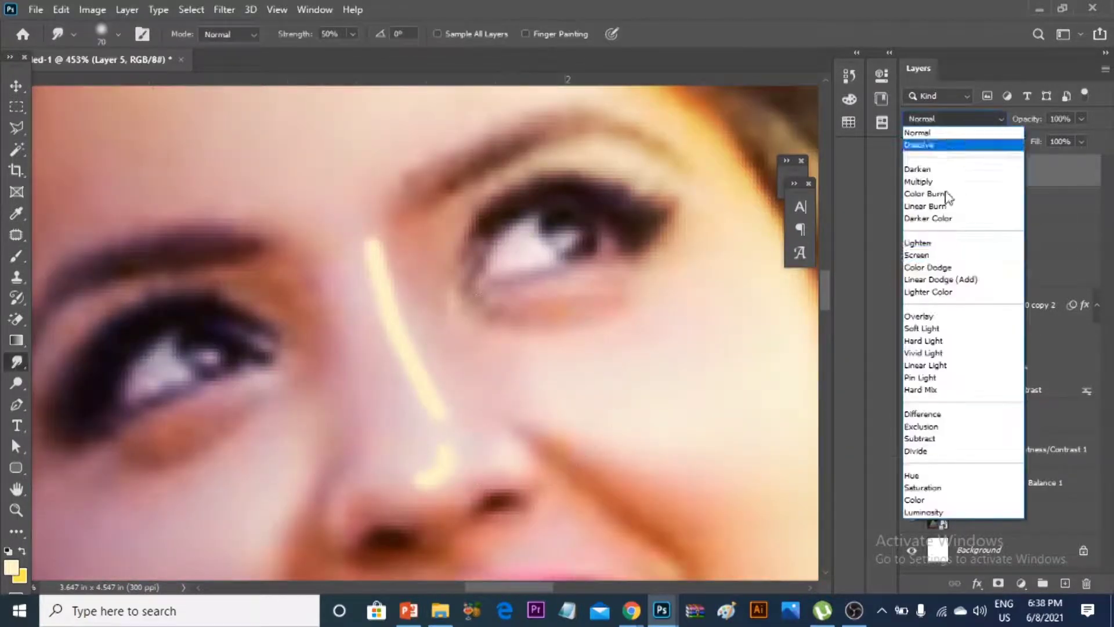
Set Layer 5 to Lighten and size the Smudge brush to about 10 px.
left_click(924, 243)
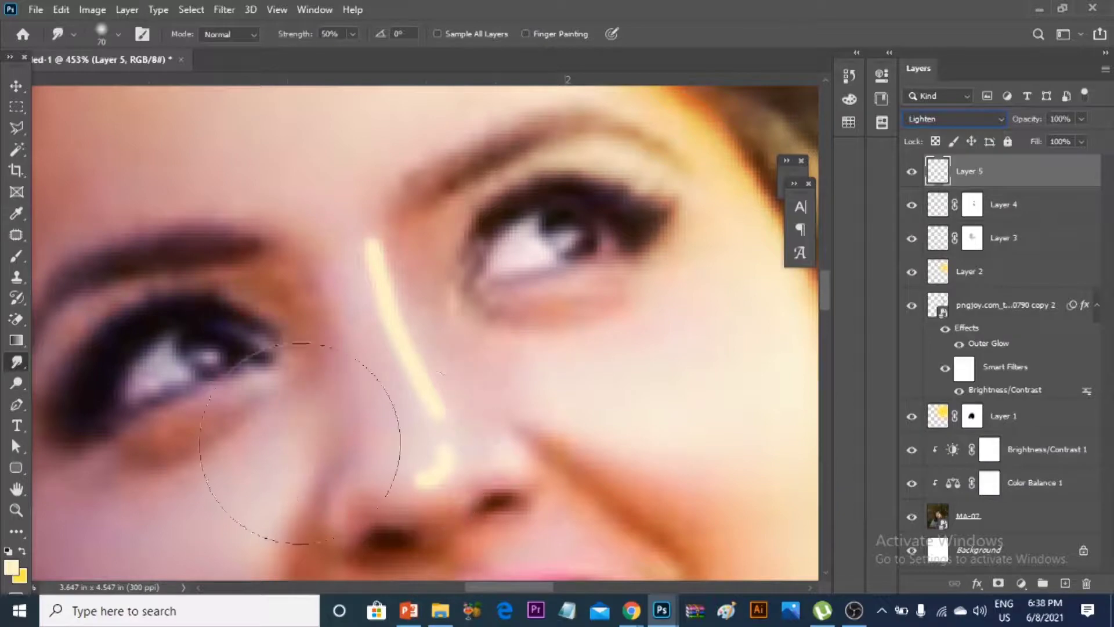
right_click(509, 294)
left_click_drag(604, 291, 557, 290)
key("Return")
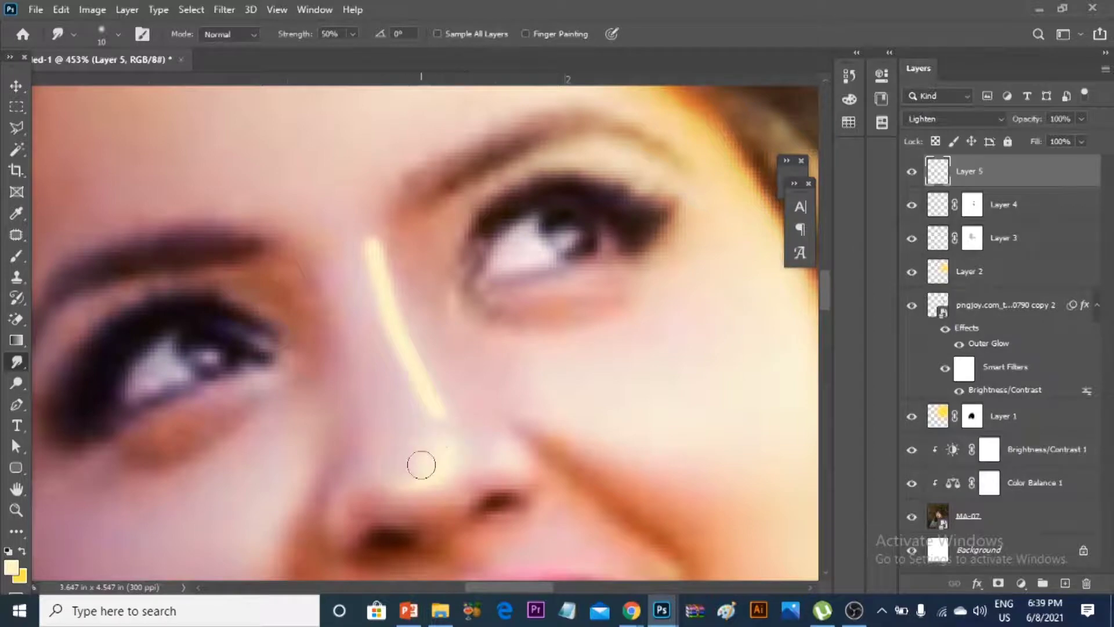
key("bracketright")
key("bracketright")
Smudge the nose-bridge streak and nose-tip highlight into the skin.
key("bracketright")
key("bracketleft")
key("bracketleft")
key("bracketleft")
key("bracketright")
left_click_drag(357, 301, 387, 231)
left_click_drag(418, 351, 445, 424)
key("bracketright")
key("bracketright")
key("bracketright")
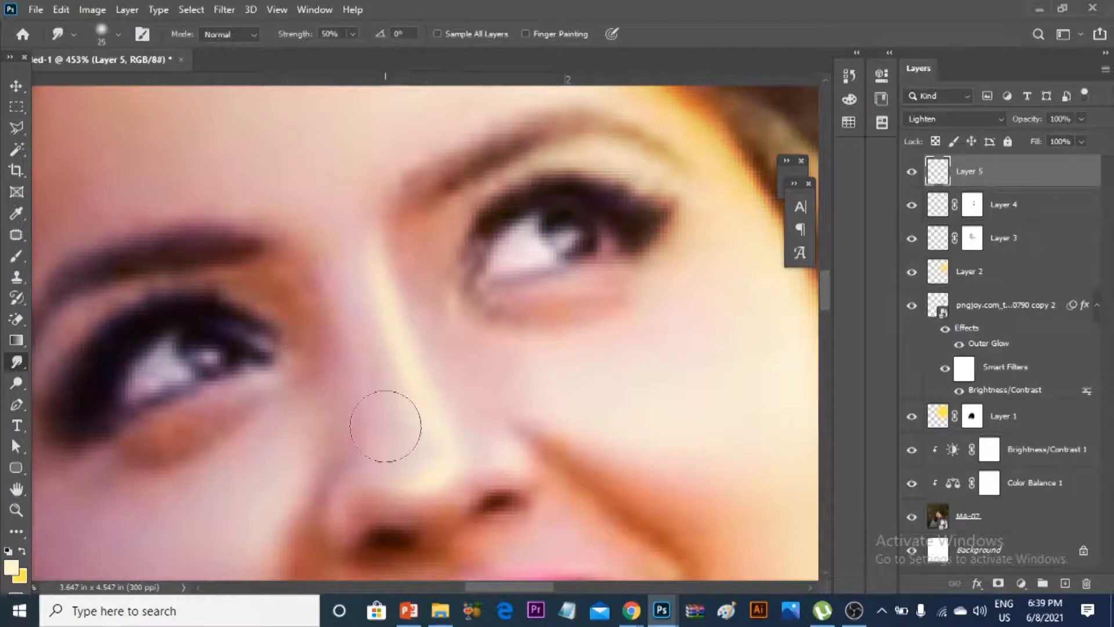
scroll(418, 326, "down", 3)
scroll(418, 325, "down", 3)
scroll(580, 325, "up", 3)
scroll(696, 319, "up", 2)
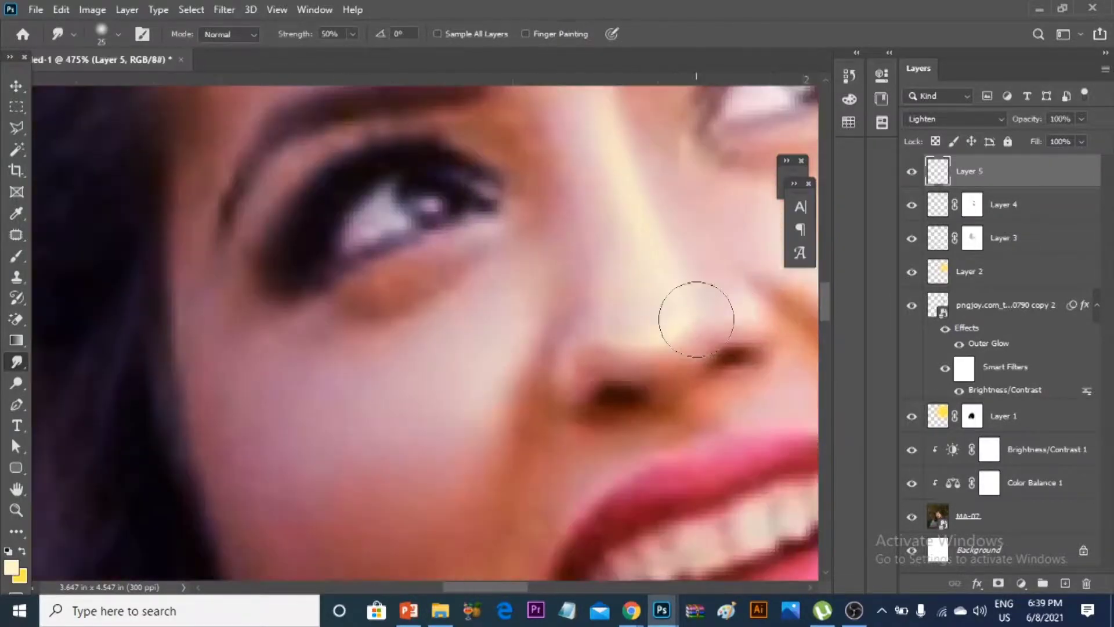
left_click_drag(691, 299, 637, 341)
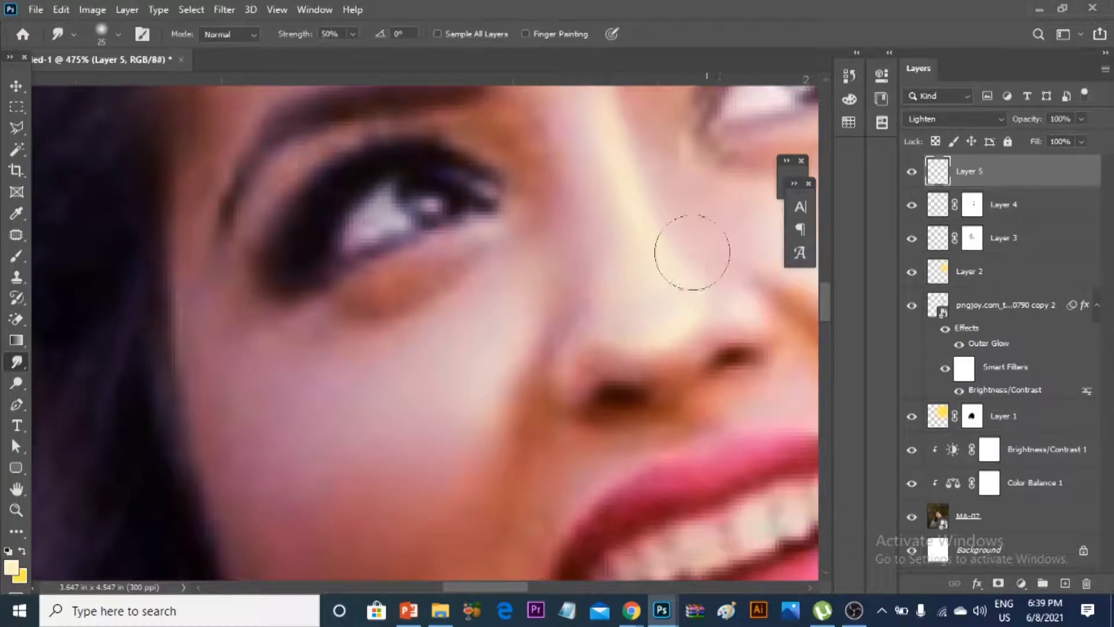
left_click_drag(691, 249, 651, 335)
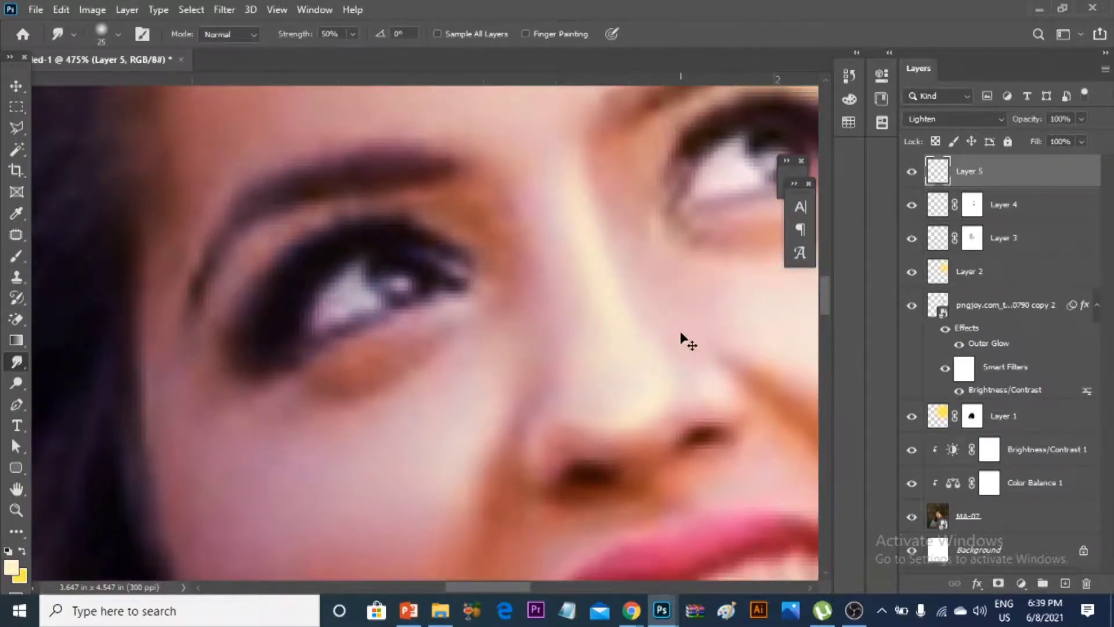
scroll(682, 336, "down", 3)
scroll(734, 299, "up", 4)
Brighten the nose-tip highlight with the brush and smudge it smooth.
key("b")
left_click_drag(726, 404, 729, 371)
key("r")
left_click_drag(672, 398, 706, 358)
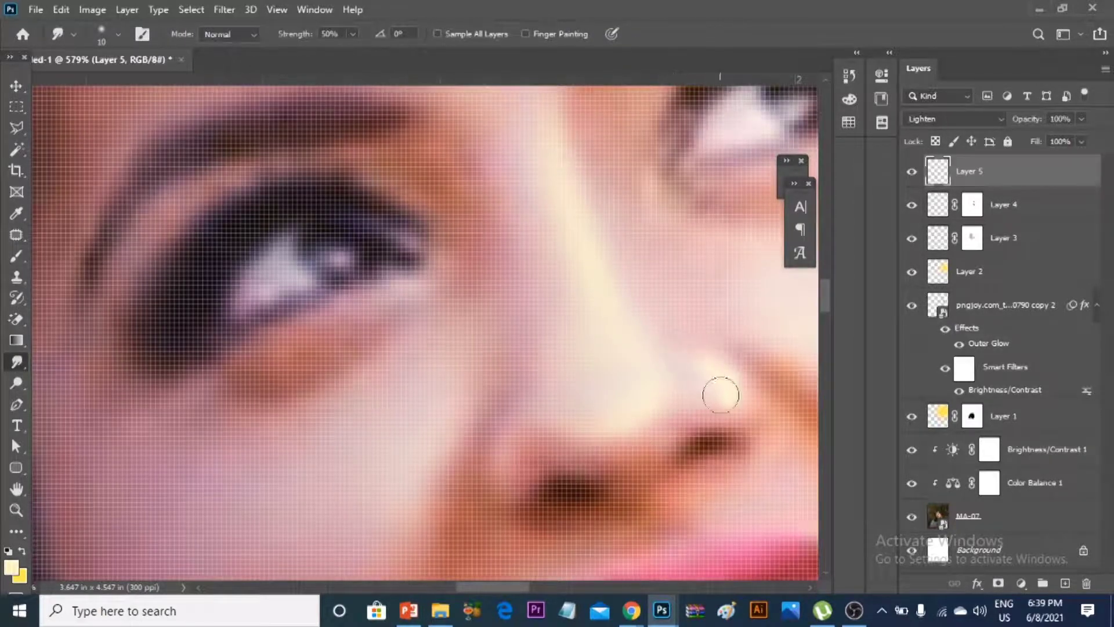
key("bracketright")
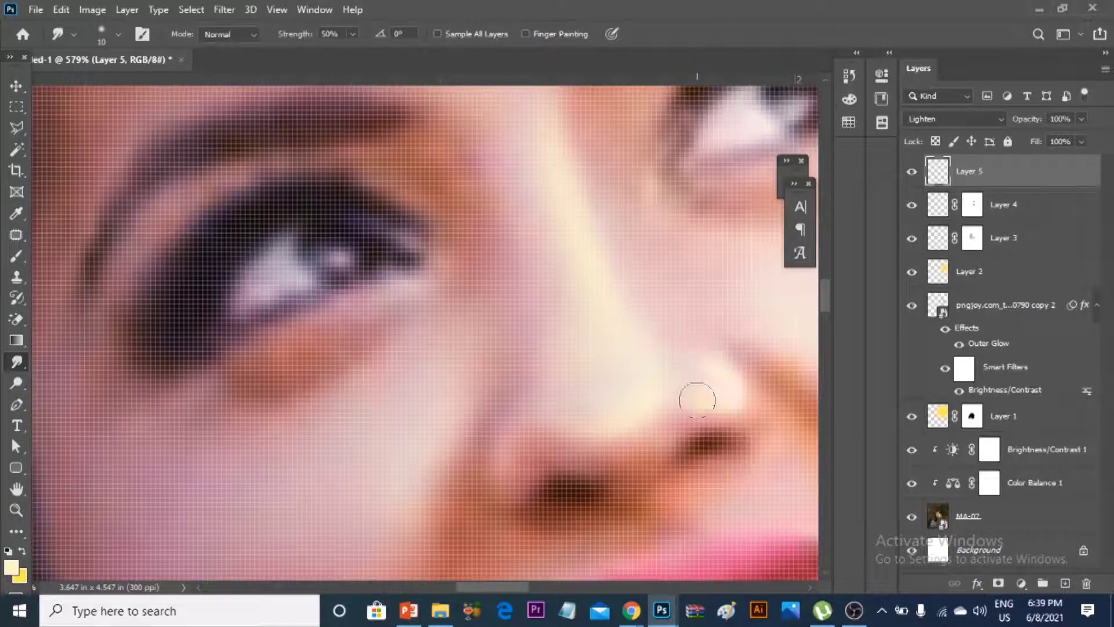
scroll(702, 409, "down", 5)
scroll(785, 323, "down", 3)
scroll(786, 323, "down", 2)
scroll(700, 340, "up", 6)
scroll(700, 339, "up", 3)
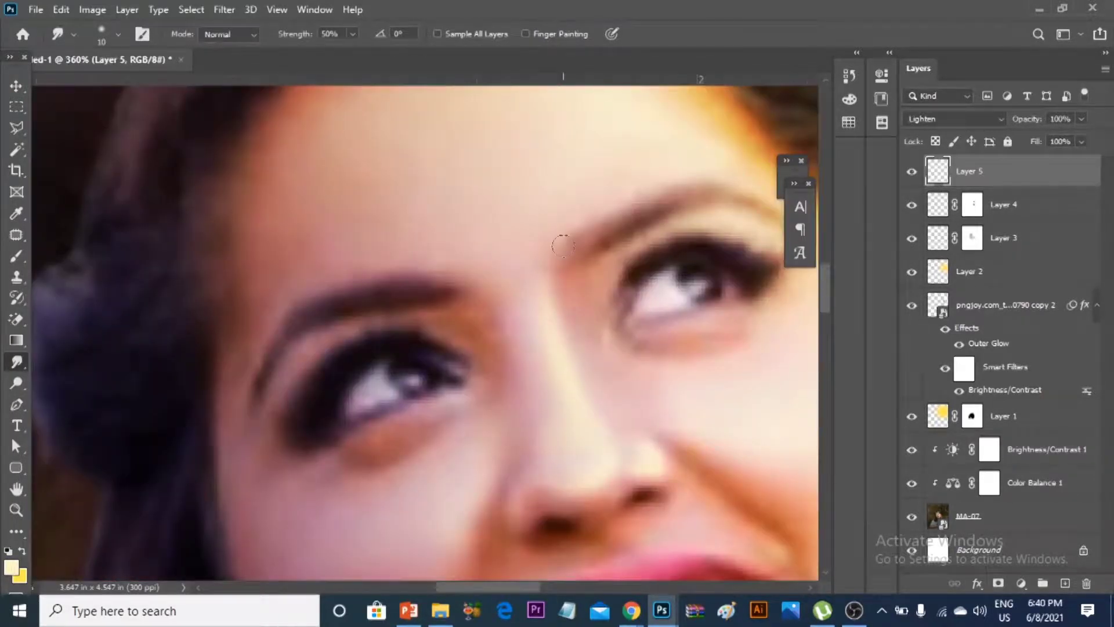
Blend the highlight from the nose bridge up toward the eyebrow.
mouse_move(550, 287)
left_mouse_down()
mouse_move(535, 248)
mouse_move(581, 221)
left_mouse_up()
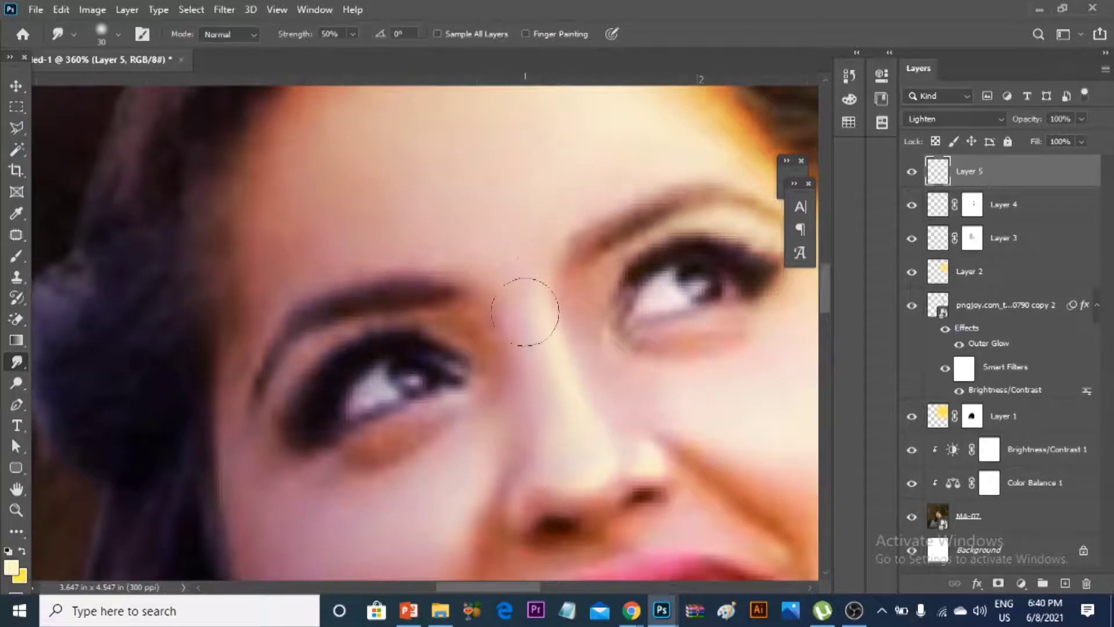
scroll(604, 168, "up", 1)
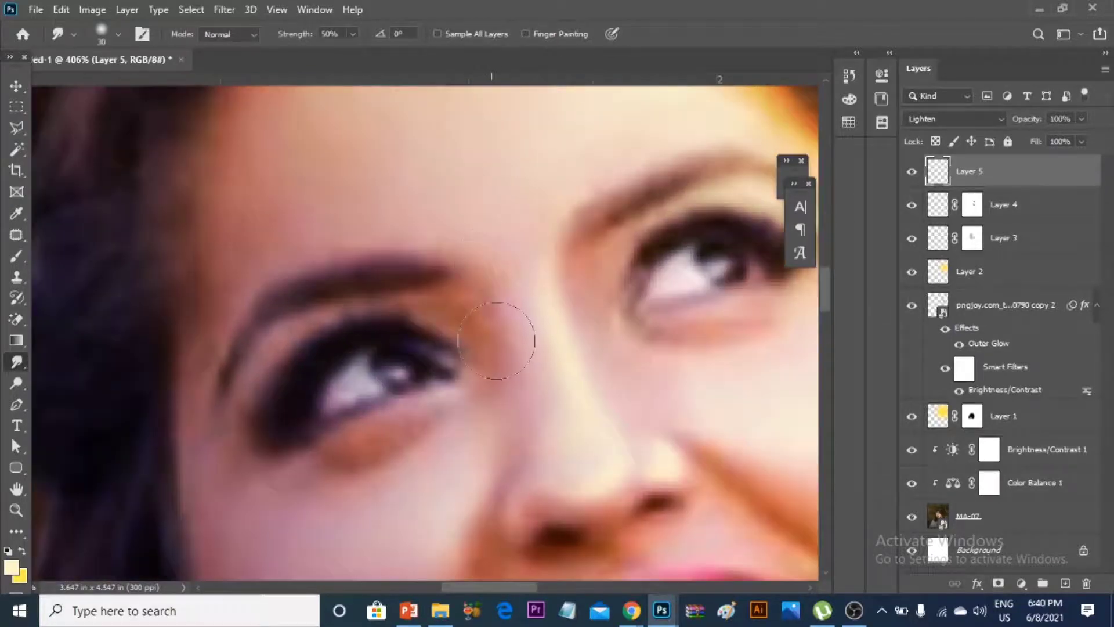
scroll(654, 181, "up", 3)
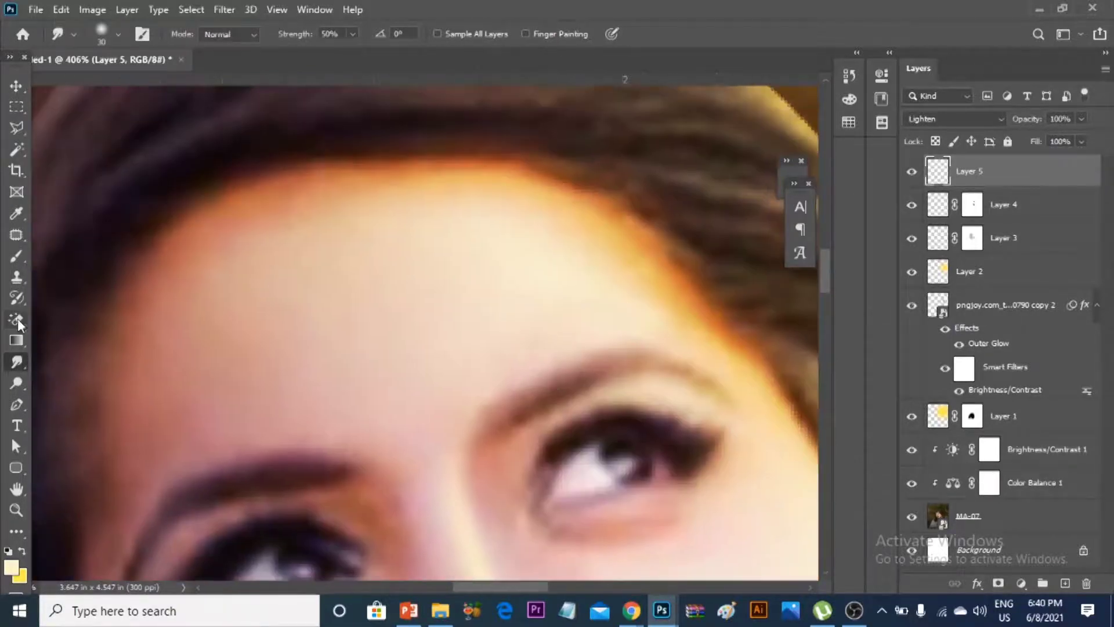
key("b")
scroll(473, 266, "down", 3)
scroll(493, 266, "up", 1)
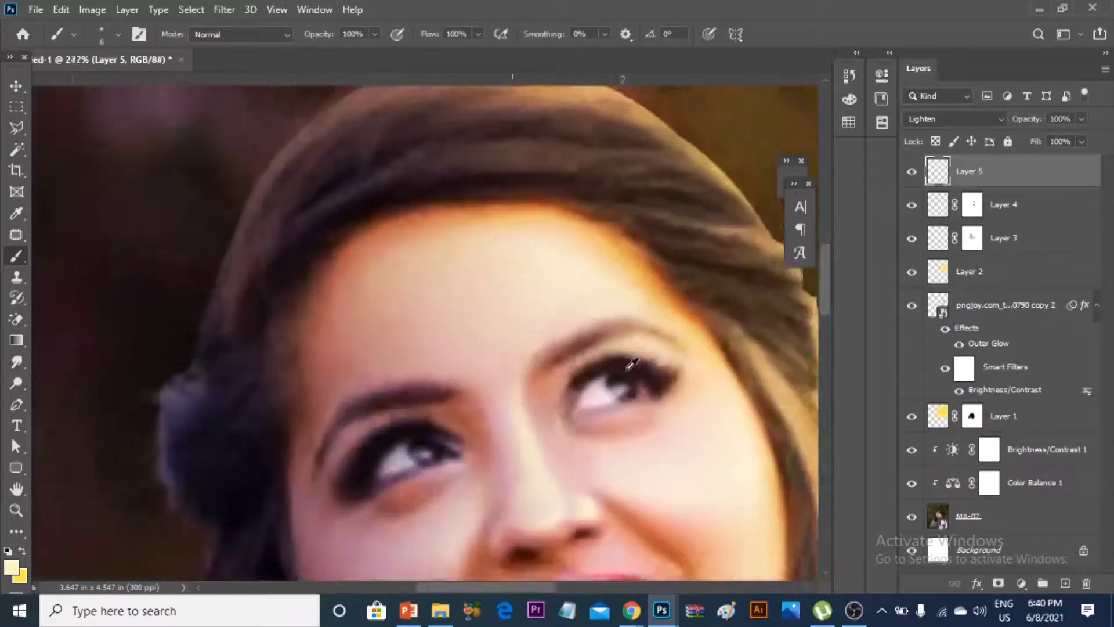
Blend the forehead highlight with brush and smudge, toggling Layers 4 and 5 to compare.
scroll(495, 267, "up", 1)
key("bracketright")
key("bracketright")
key("bracketright")
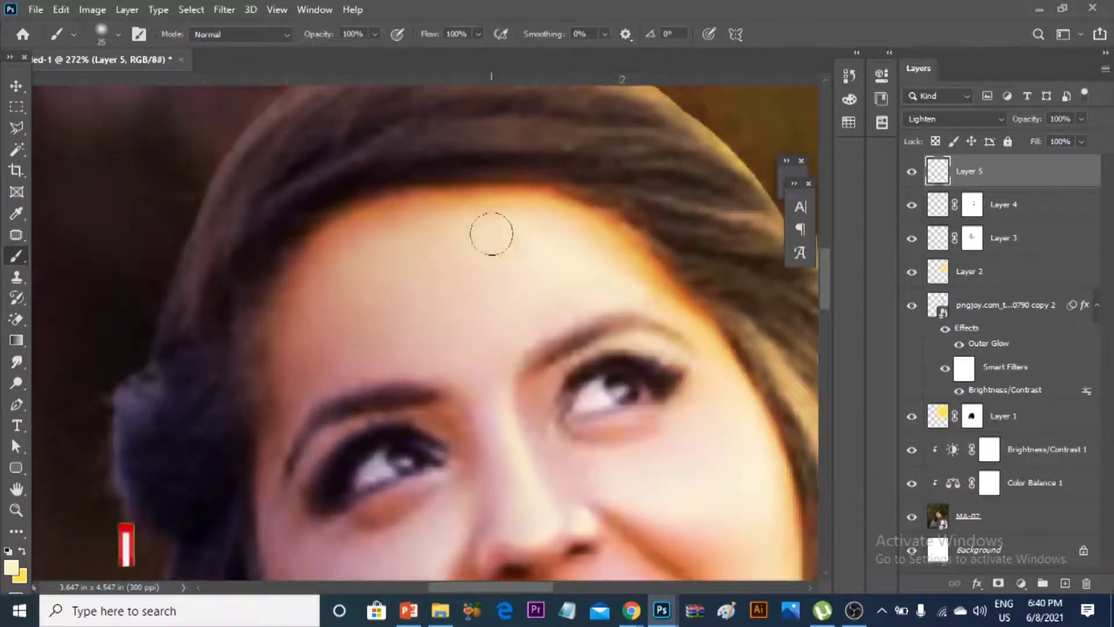
key("bracketleft")
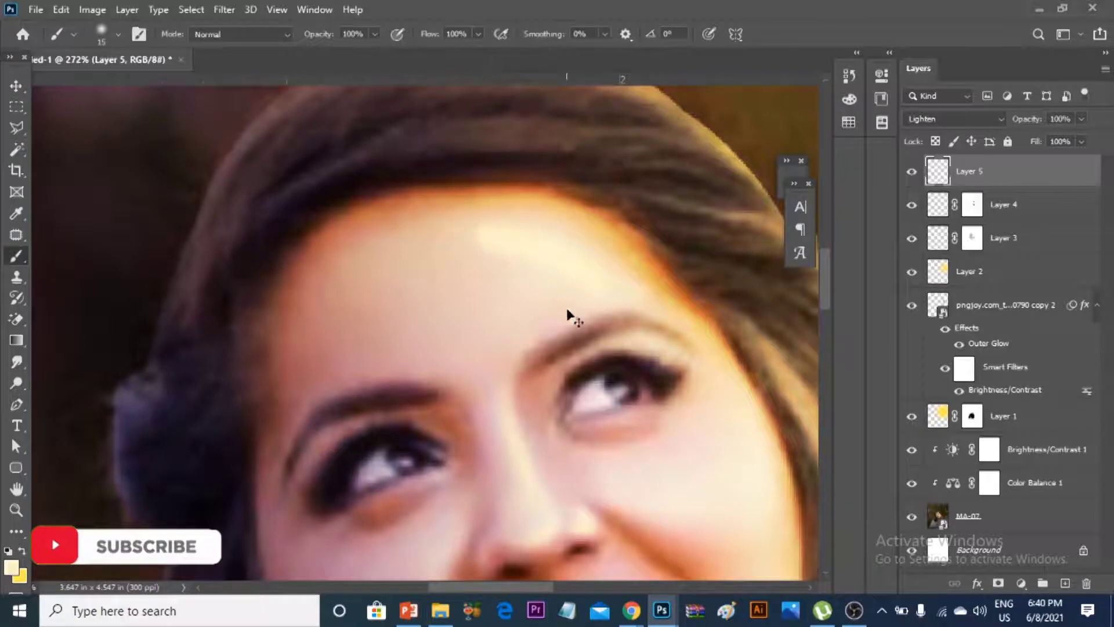
key("r")
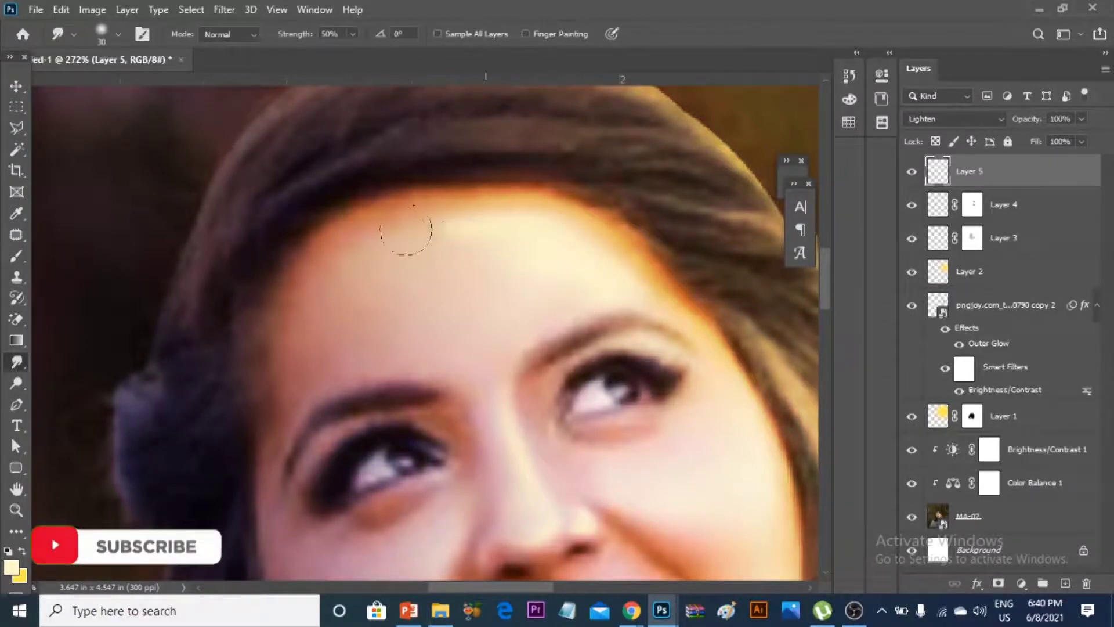
key("bracketright")
key("bracketright")
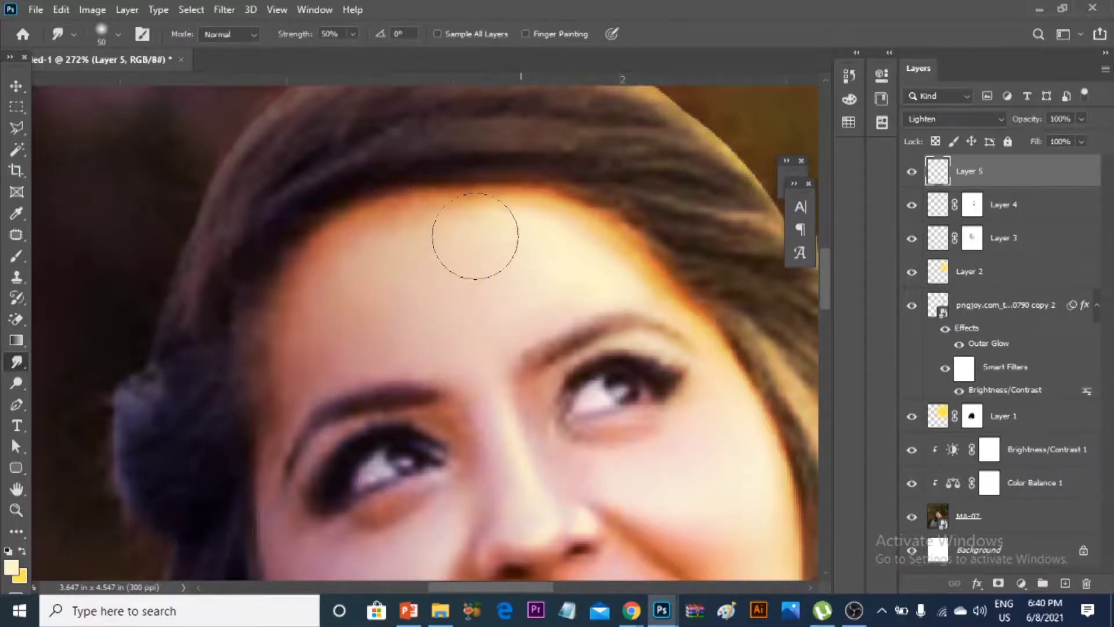
scroll(608, 242, "down", 5)
scroll(599, 295, "up", 3)
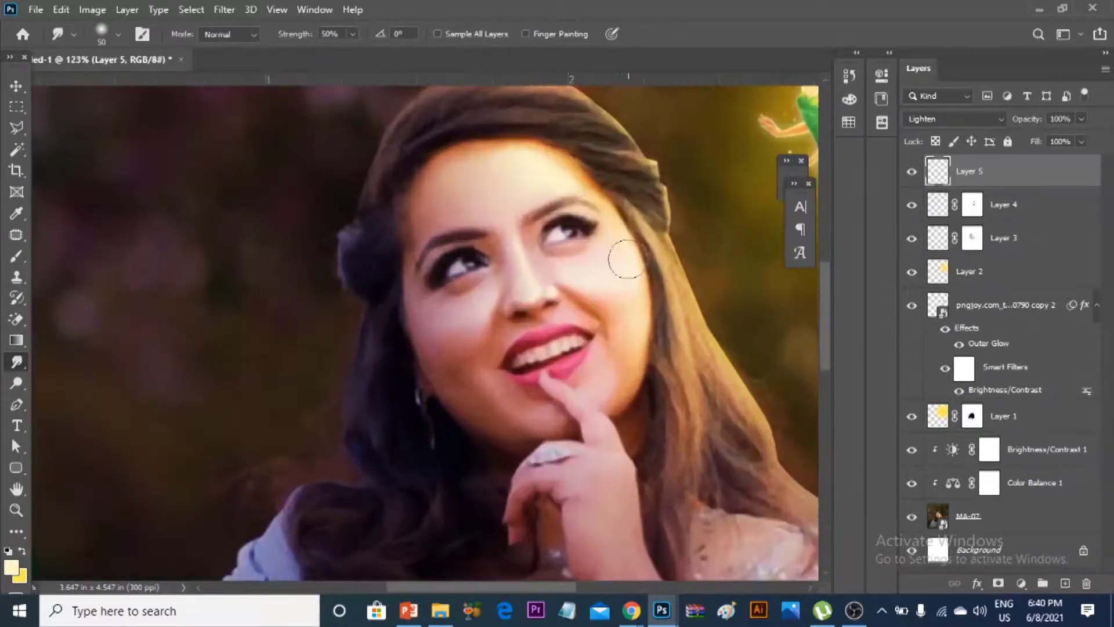
left_click(912, 204)
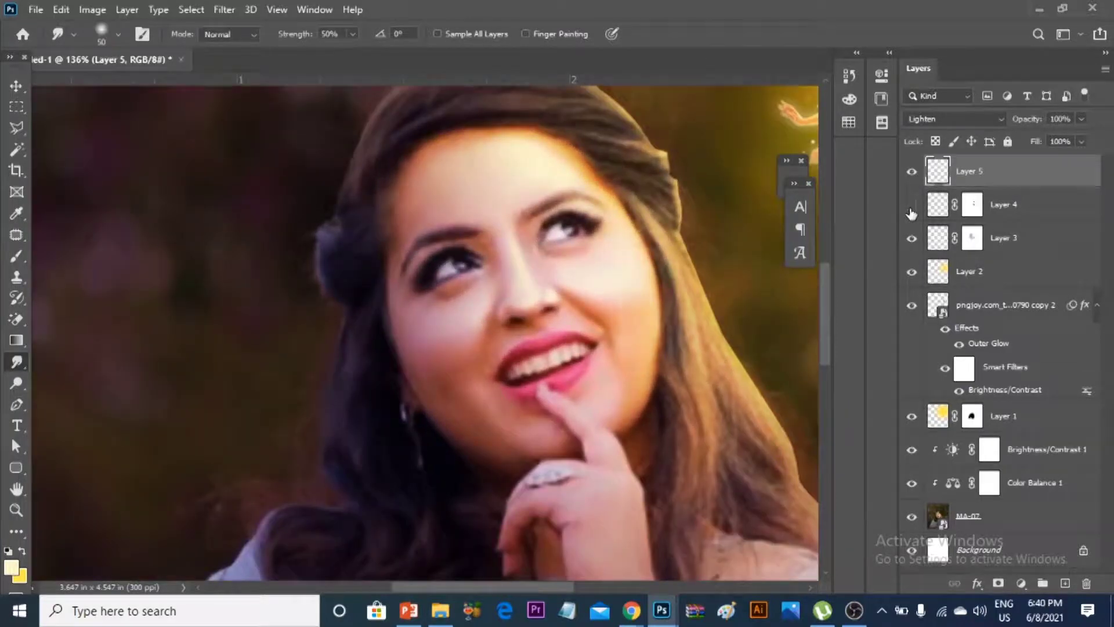
left_click(912, 171)
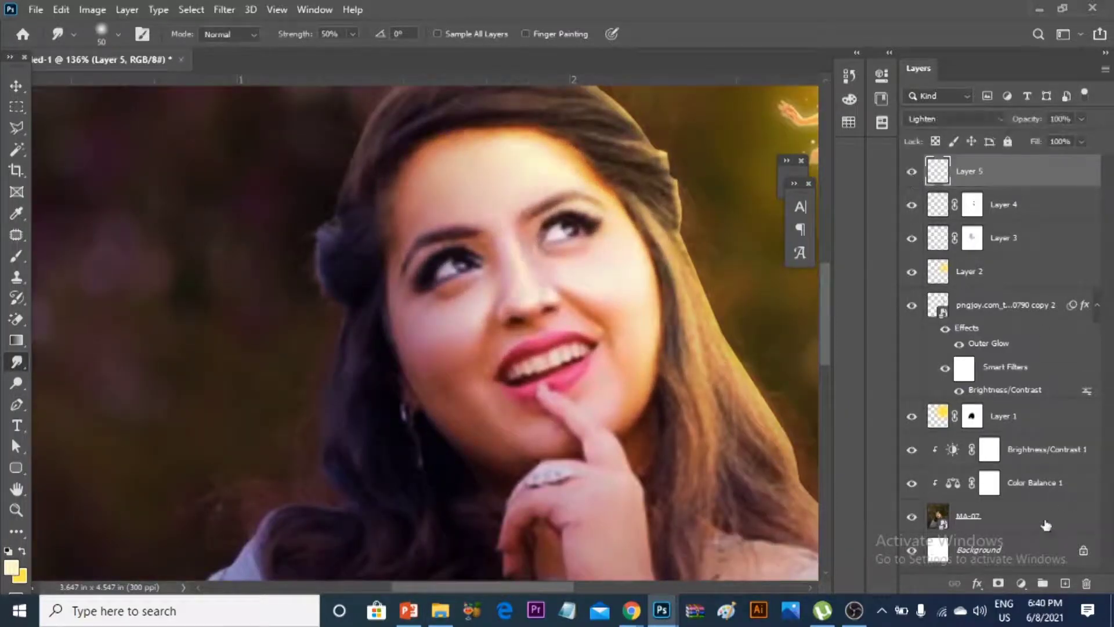
Add a mask to Layer 5 and paint out the highlight above the eyes.
left_click(998, 583)
left_click(17, 256)
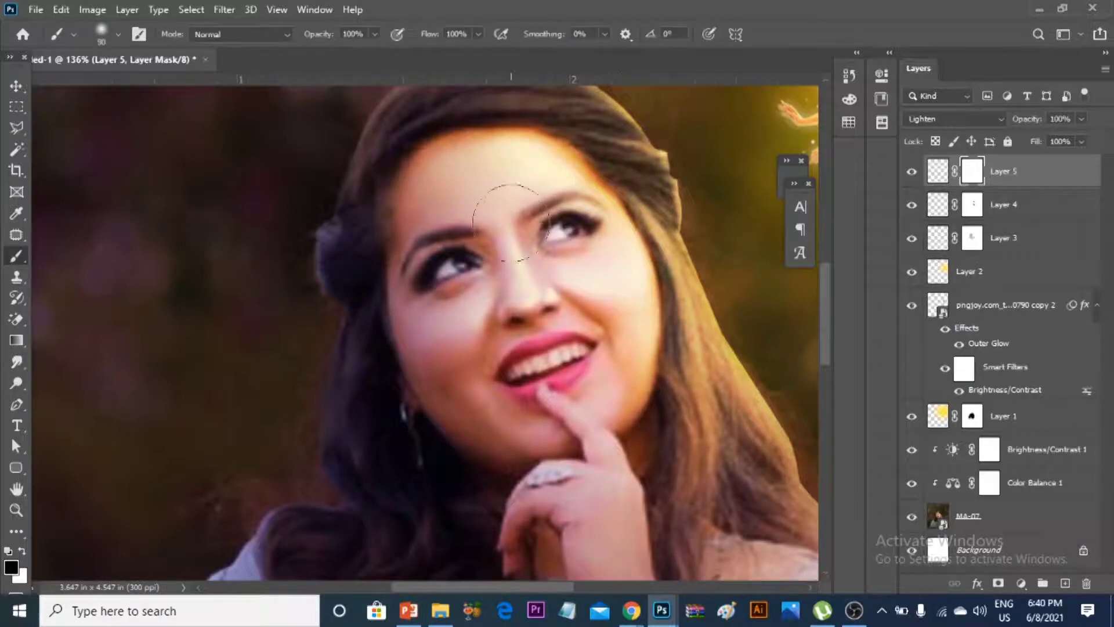
left_click_drag(491, 242, 472, 193)
scroll(650, 197, "down", 10)
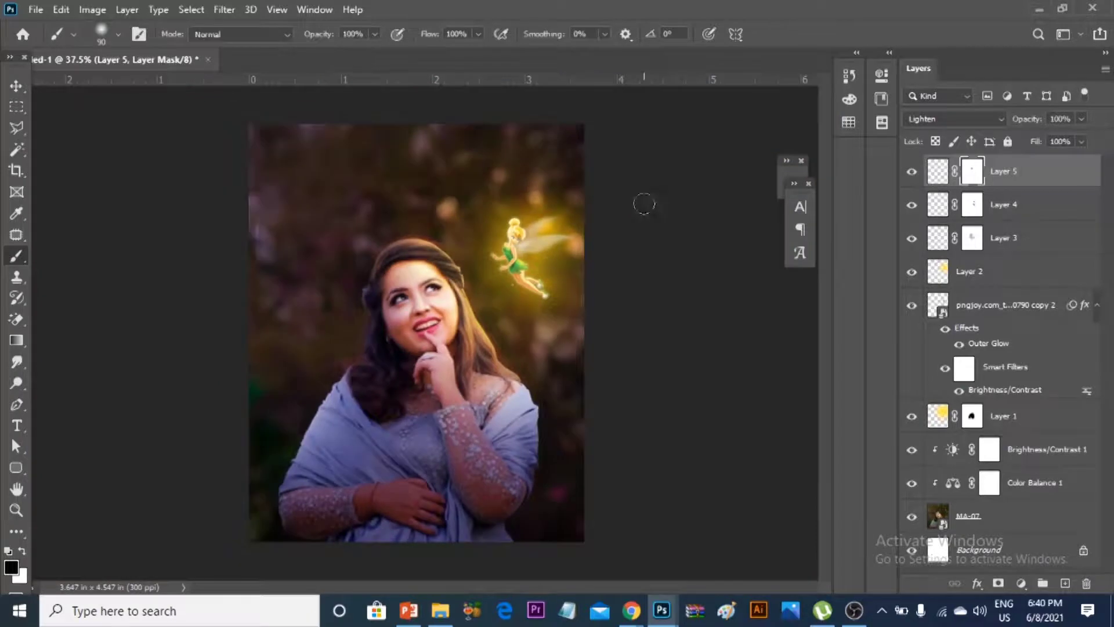
left_click(17, 86)
Toggle Layers 2 and 1 to check the glow, then target Layer 1's mask.
scroll(510, 290, "up", 2)
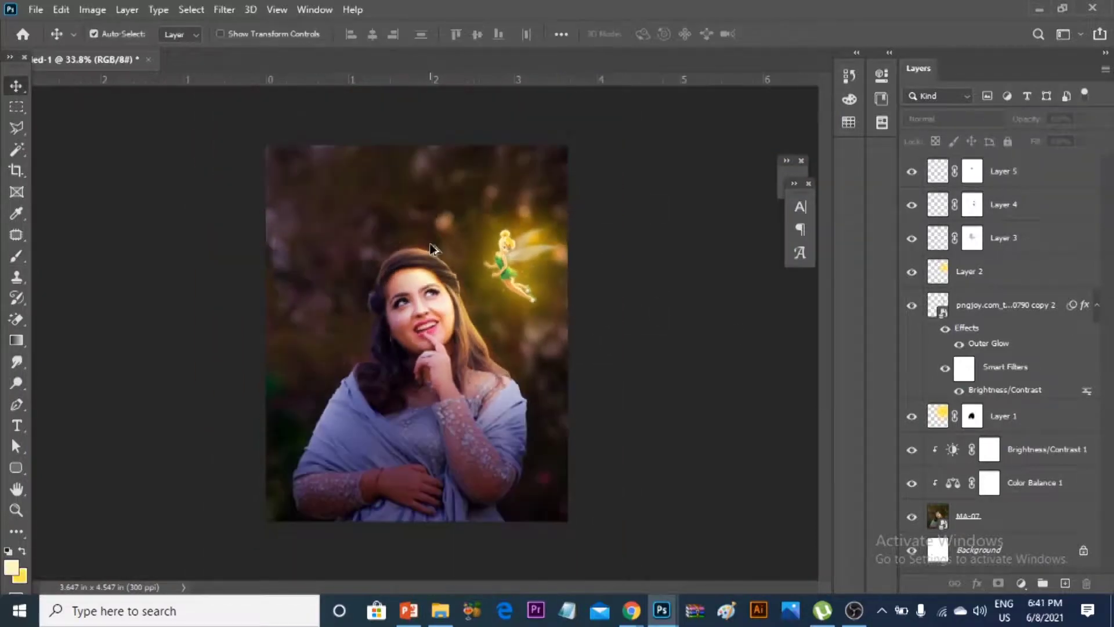
scroll(509, 290, "up", 2)
left_click(514, 291)
left_click(910, 284)
left_click(910, 418)
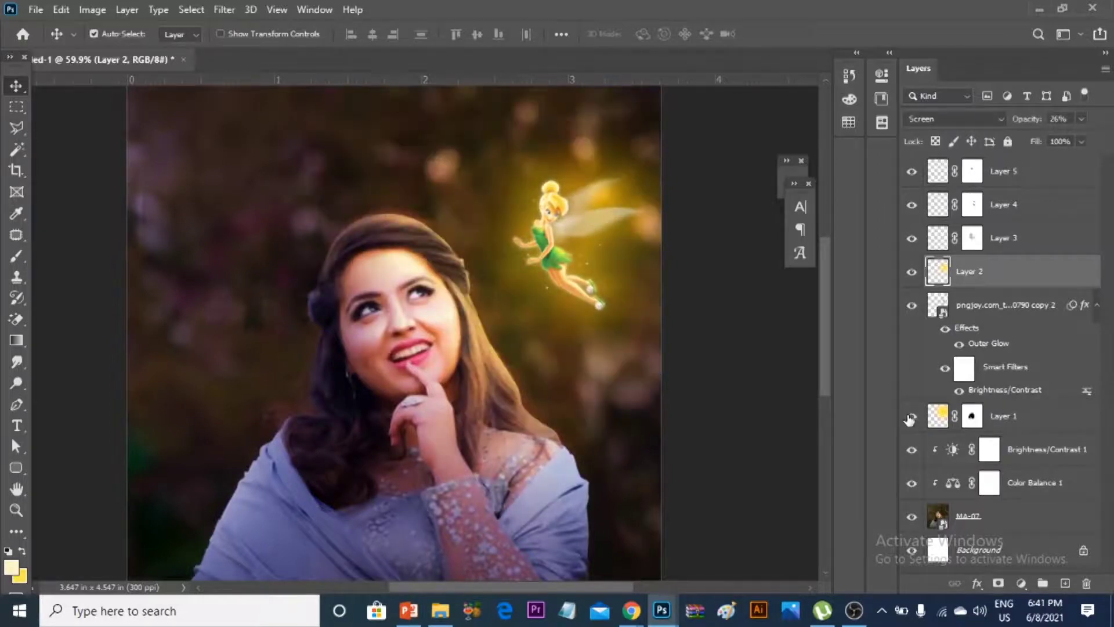
left_click(972, 415)
Paint white with a soft round brush on Layer 1's mask over the nose bridge.
left_click(17, 257)
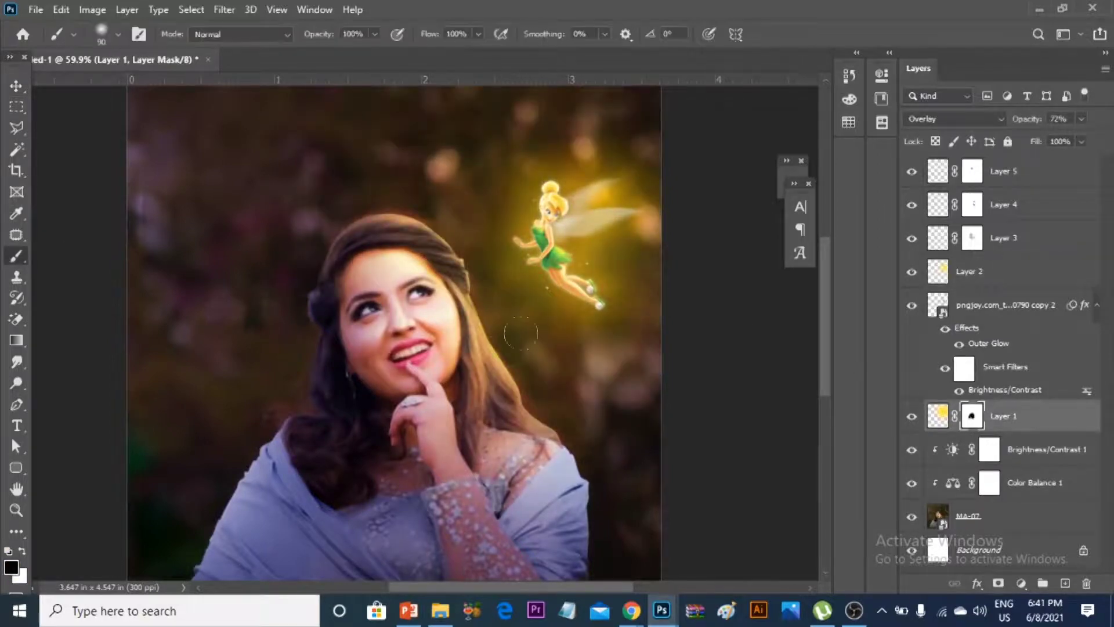
scroll(329, 302, "up", 2)
right_click(561, 326)
double_click(603, 480)
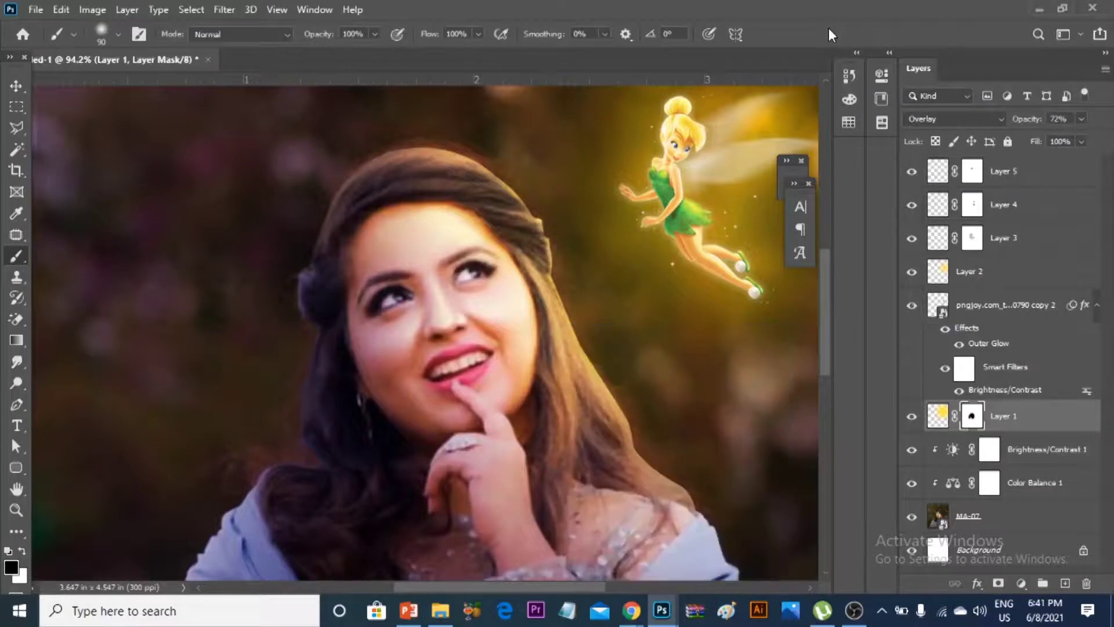
key("bracketright")
key("x")
left_click_drag(428, 297, 444, 304)
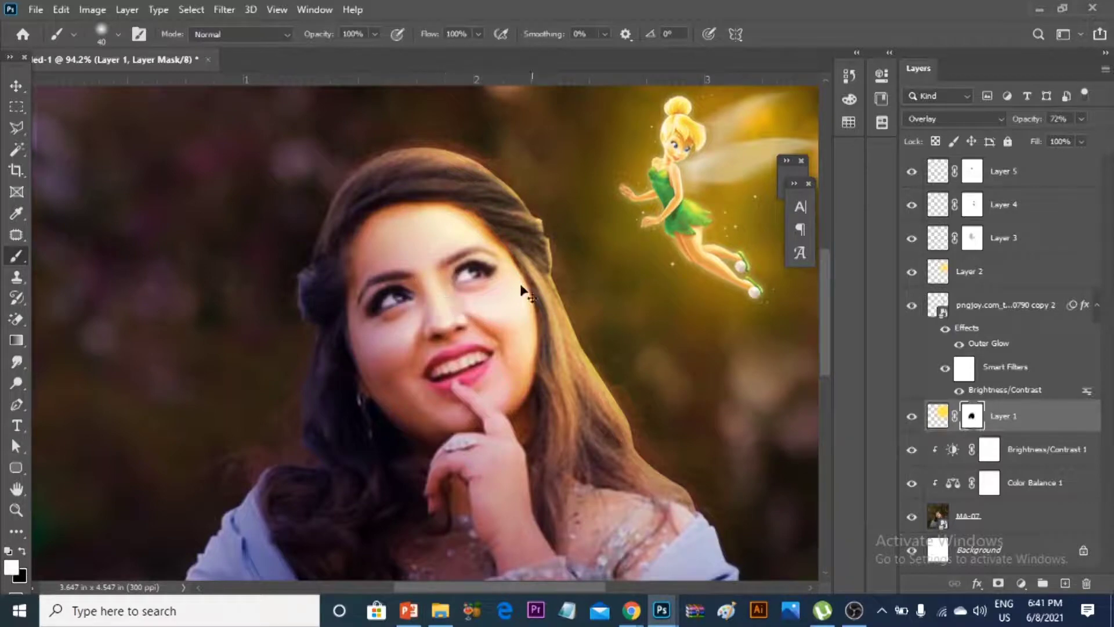
Set brush opacity to 48%, enlarge it and switch to black to hide unwanted glow.
left_click(374, 33)
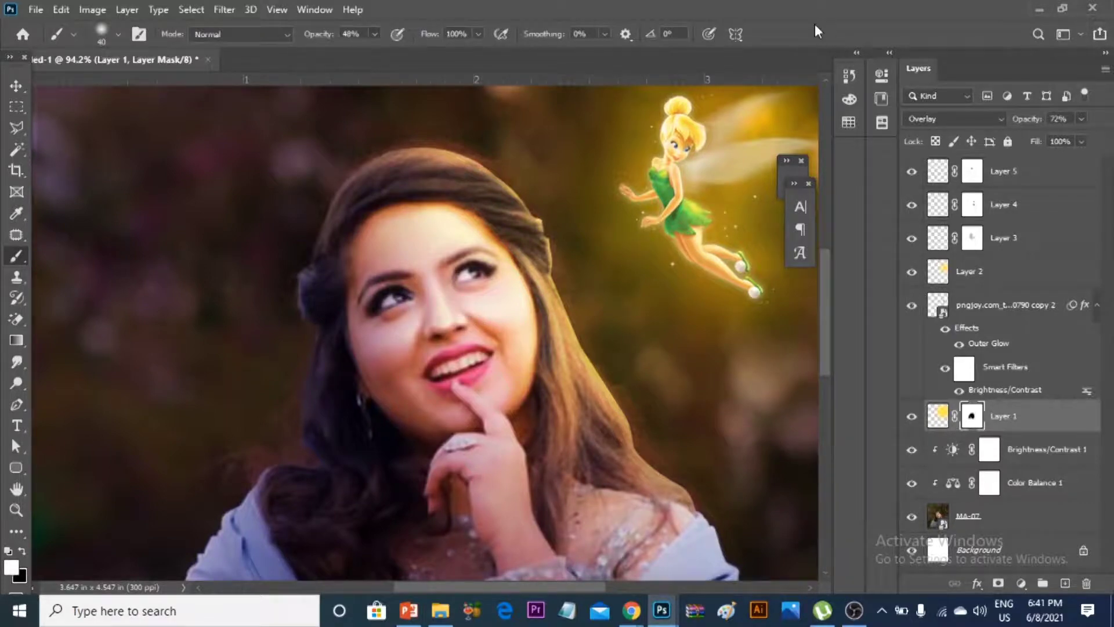
key("bracketright")
key("bracketright")
scroll(476, 290, "down", 3)
scroll(432, 285, "up", 2)
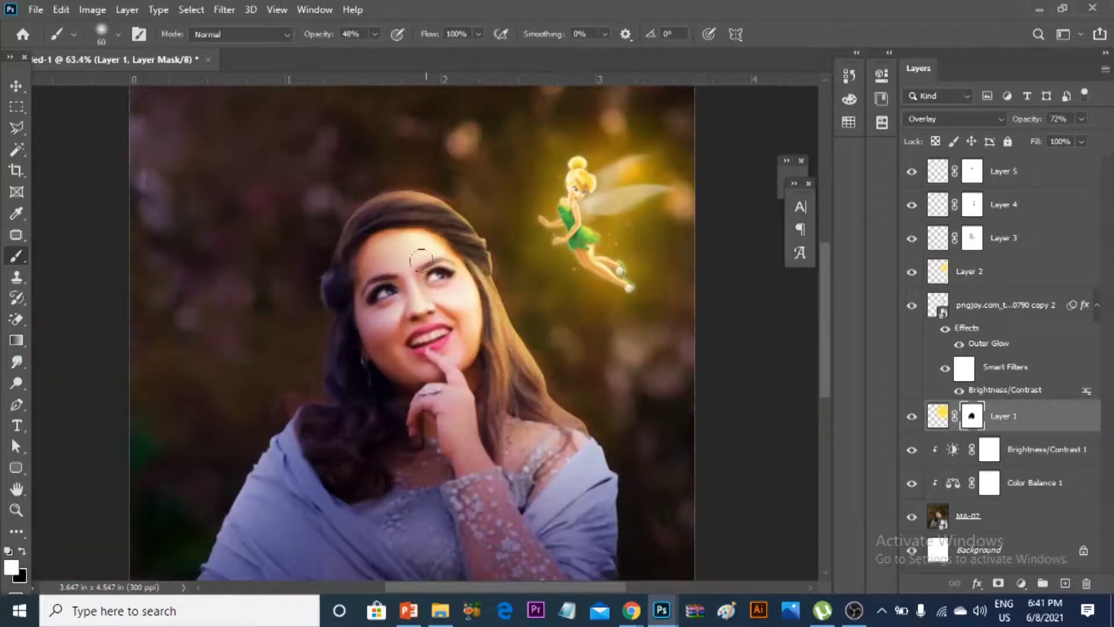
scroll(493, 247, "down", 2)
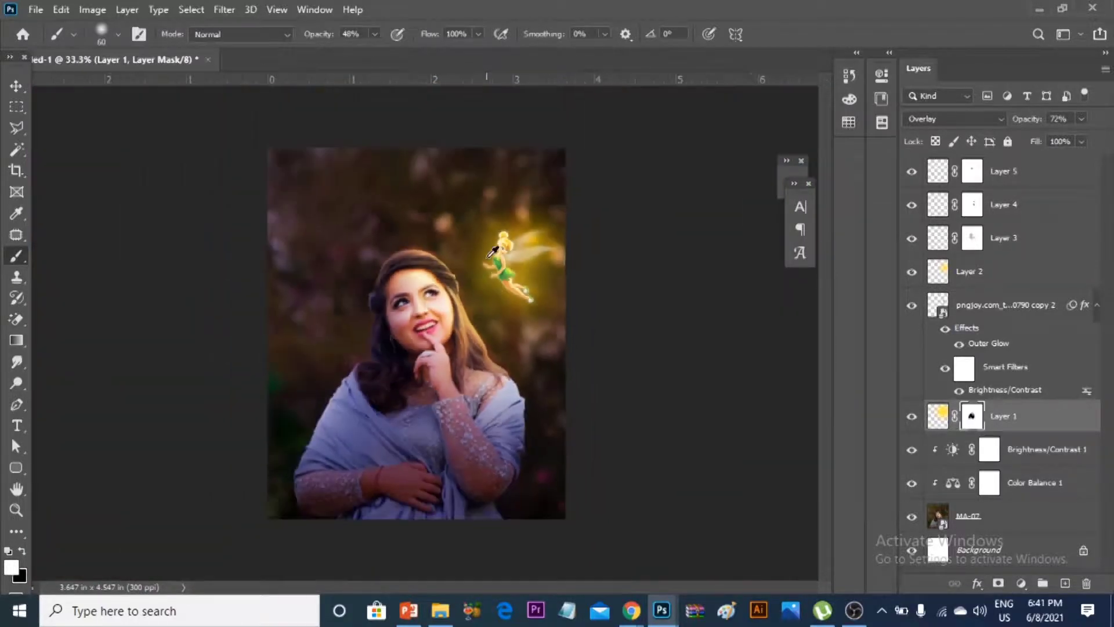
scroll(415, 286, "up", 3)
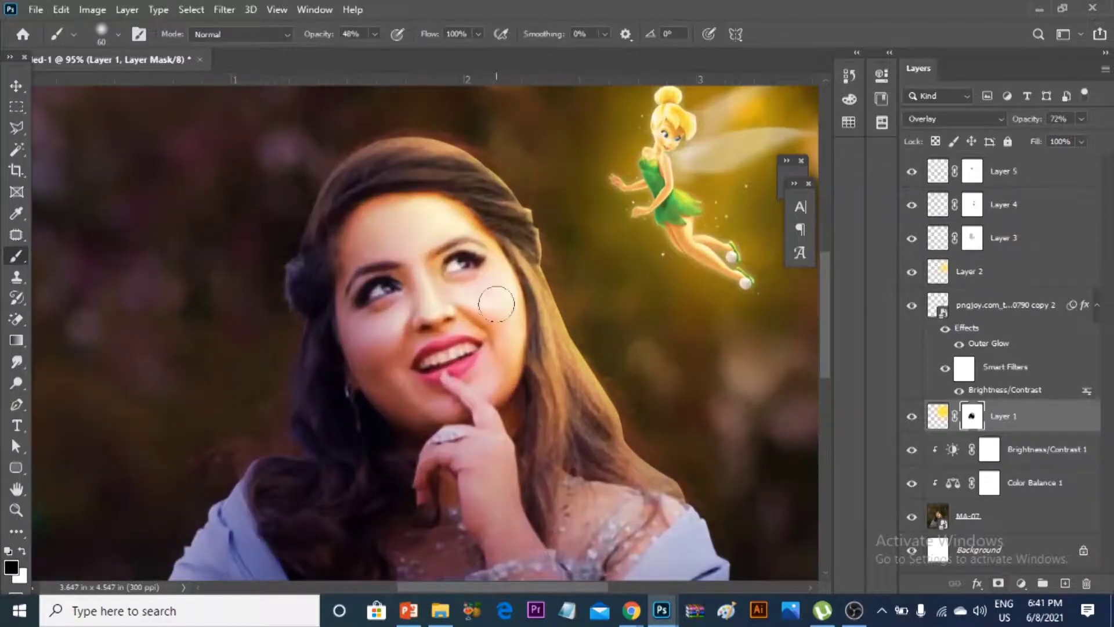
left_click(23, 551)
scroll(500, 223, "down", 2)
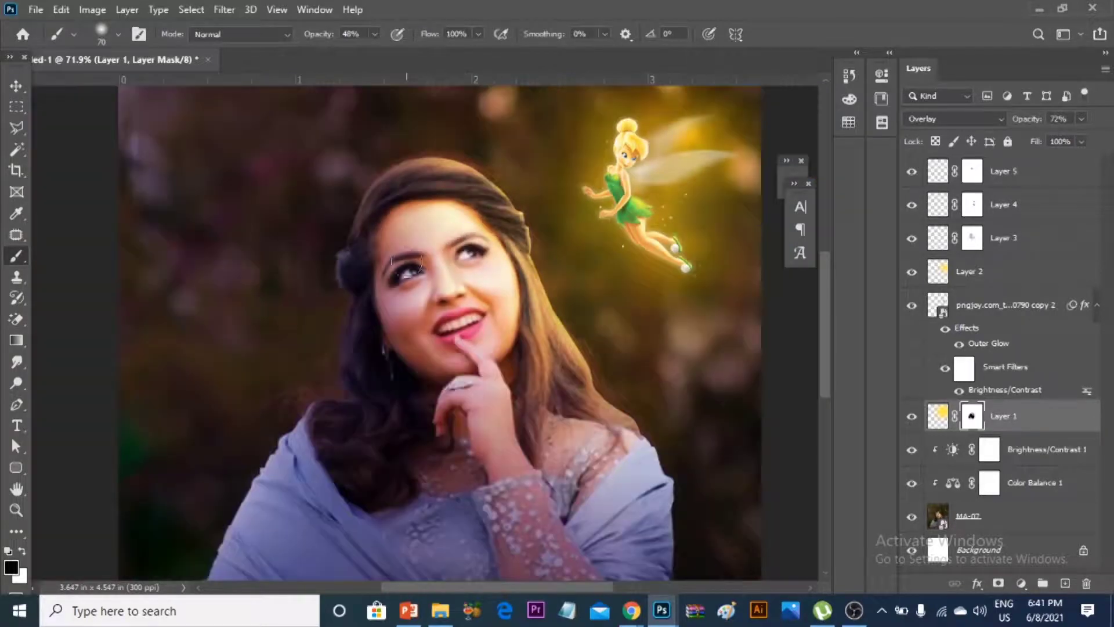
scroll(492, 264, "down", 4)
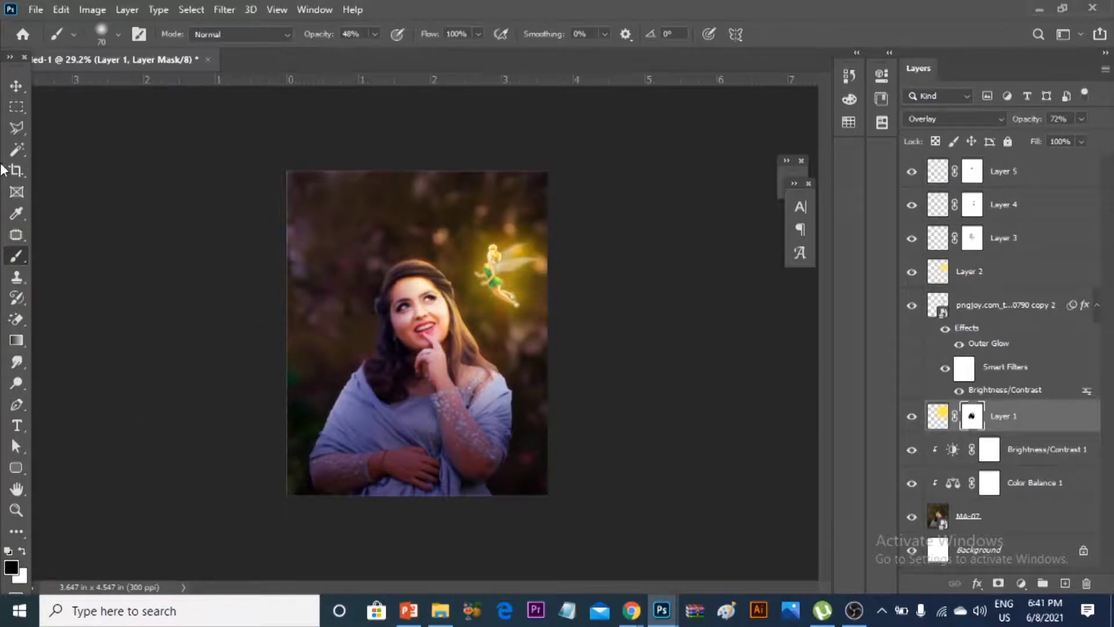
Select Layers 2 through 5, group them into Group 1 and start renaming it.
left_click(17, 87)
scroll(418, 333, "up", 2)
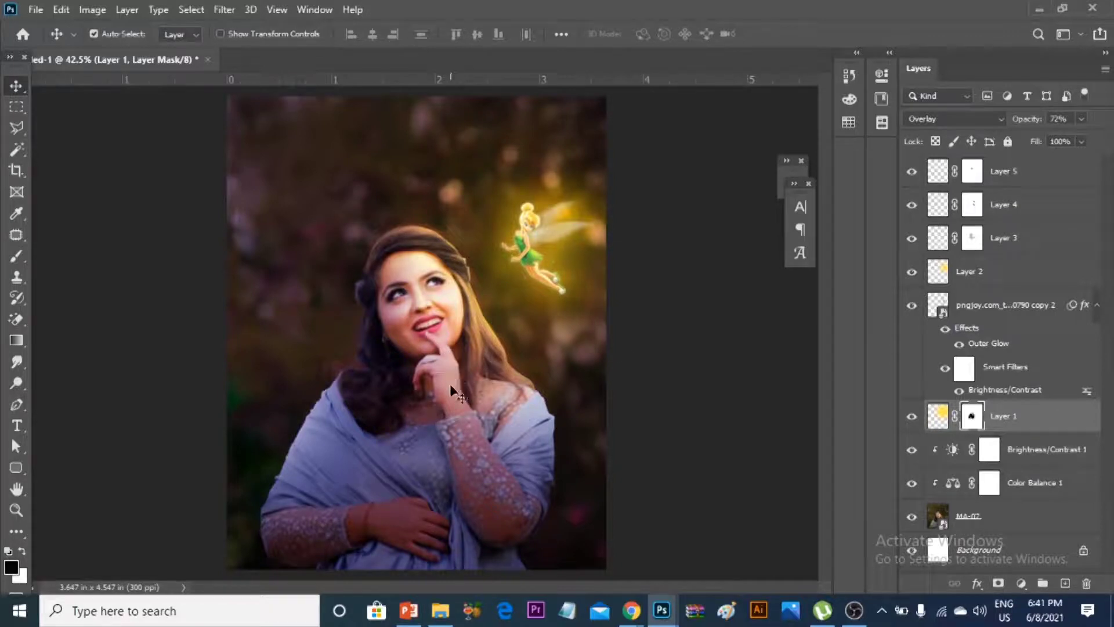
left_click(1016, 185)
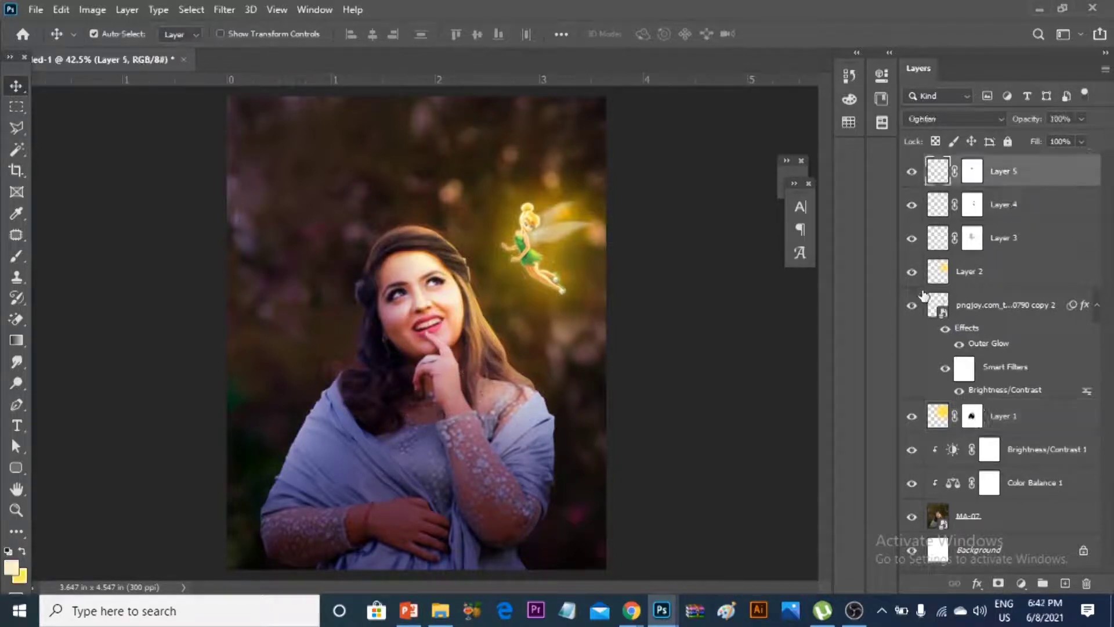
left_click(986, 282, "shift")
key("ctrl+g")
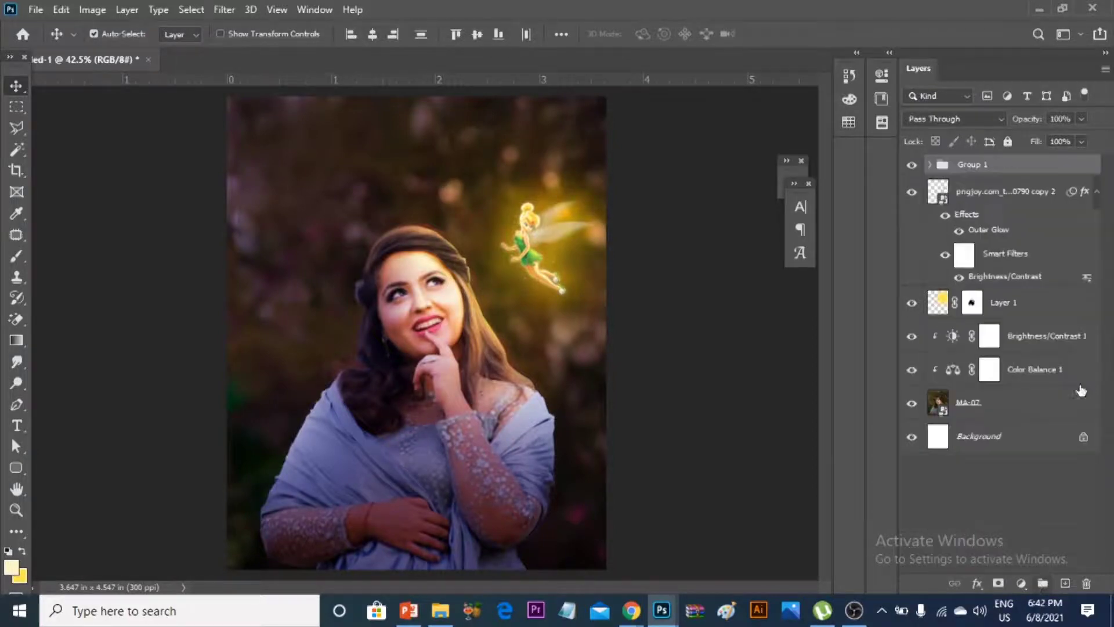
double_click(984, 164)
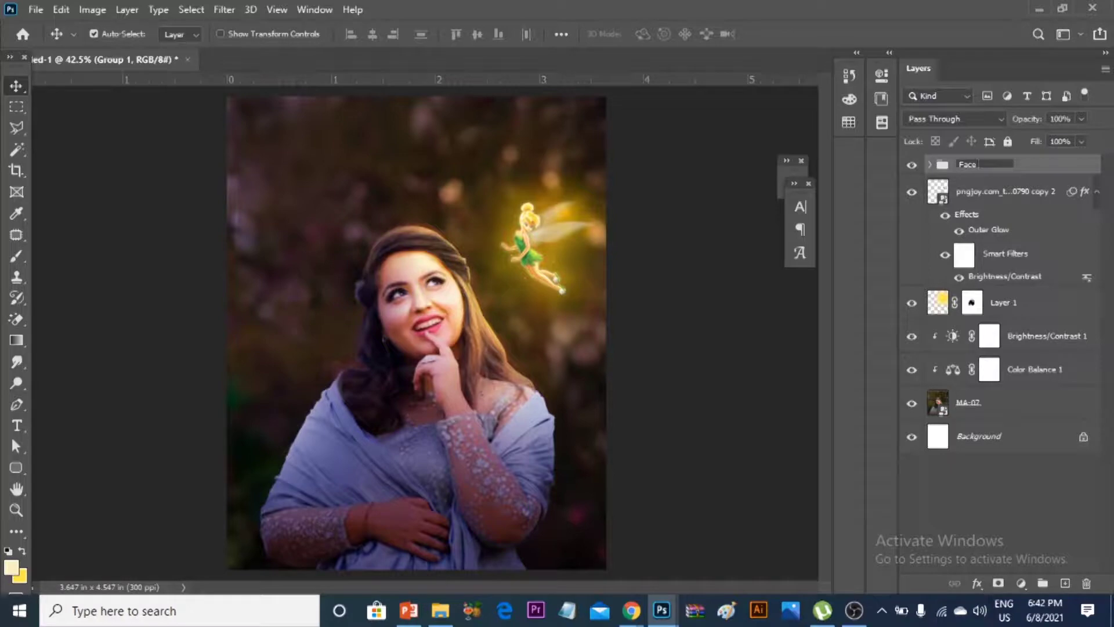
type("Glow")
Commit the 'Face Glow' group name and add an empty layer above the group.
key("Return")
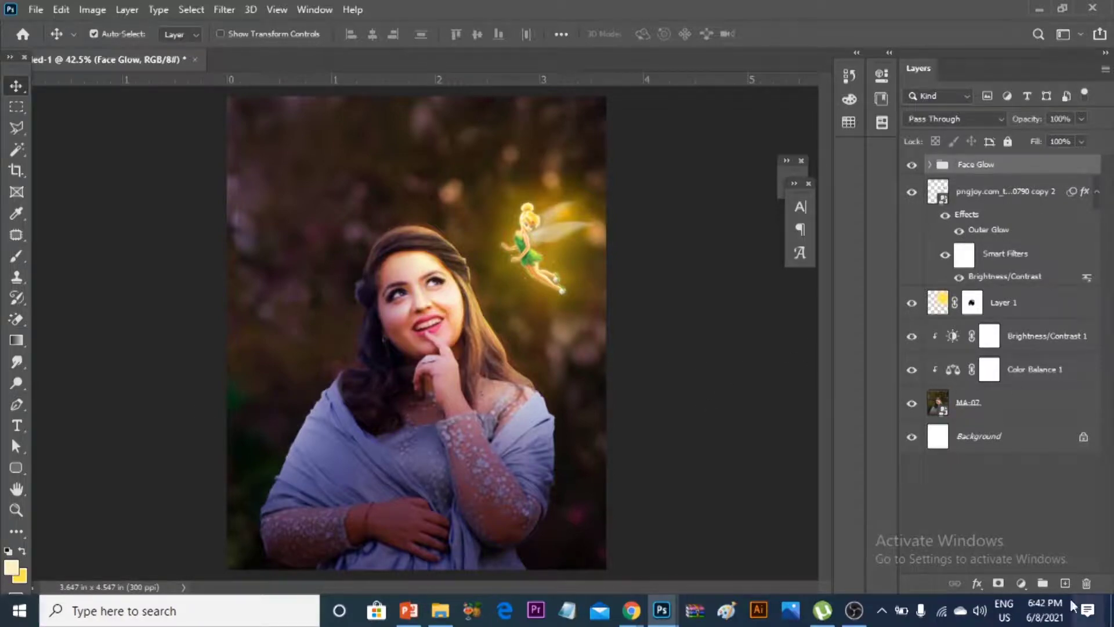
left_click(1066, 583)
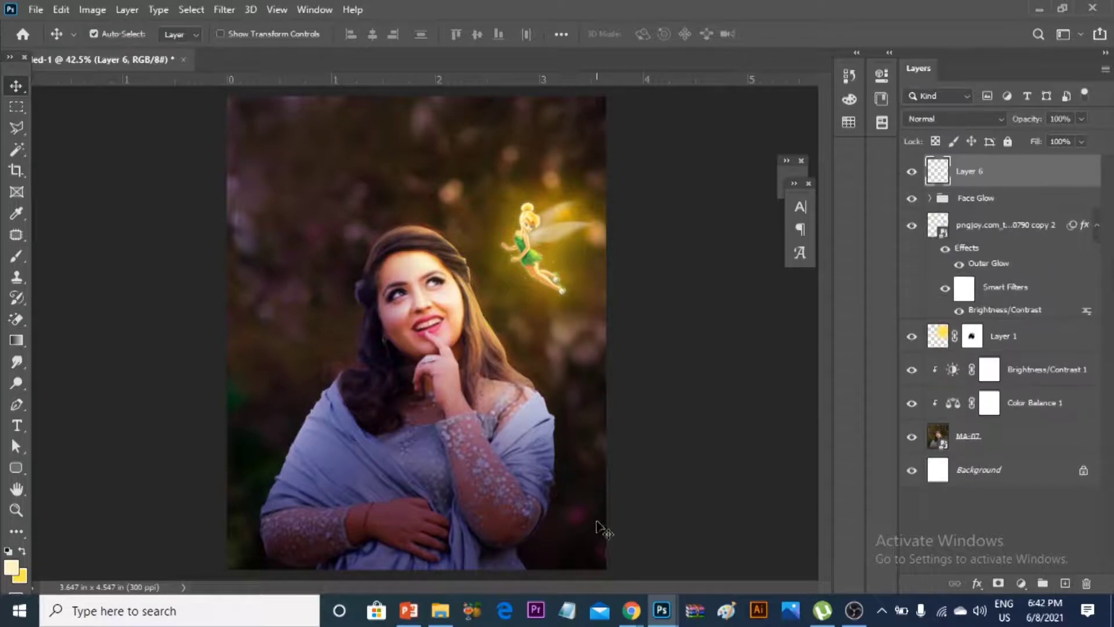
scroll(441, 406, "up", 2)
scroll(518, 412, "up", 4)
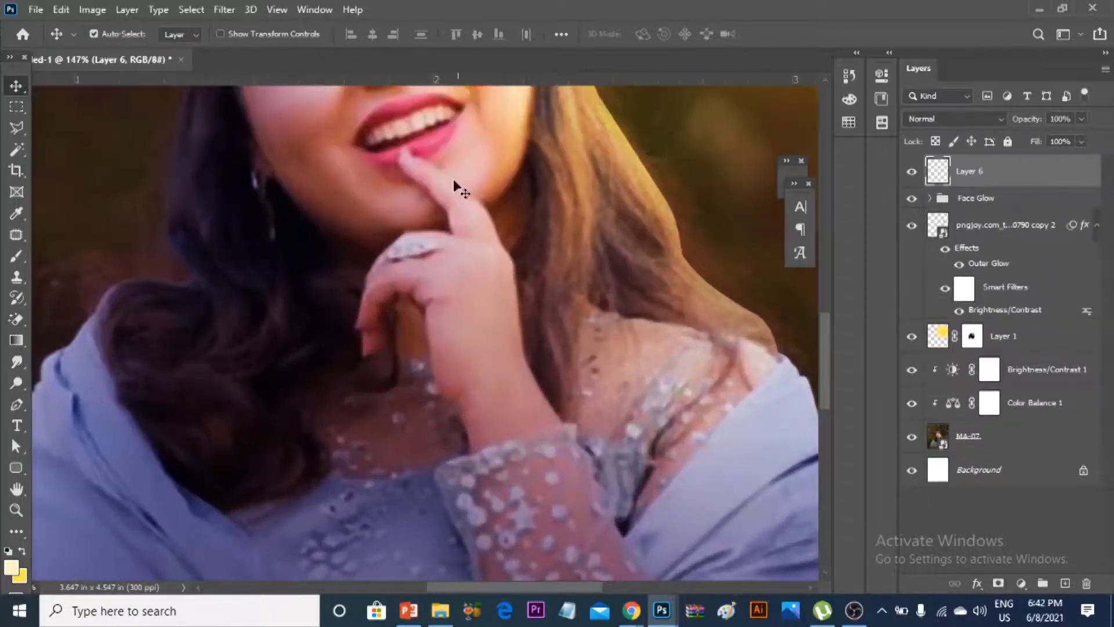
scroll(591, 271, "down", 2)
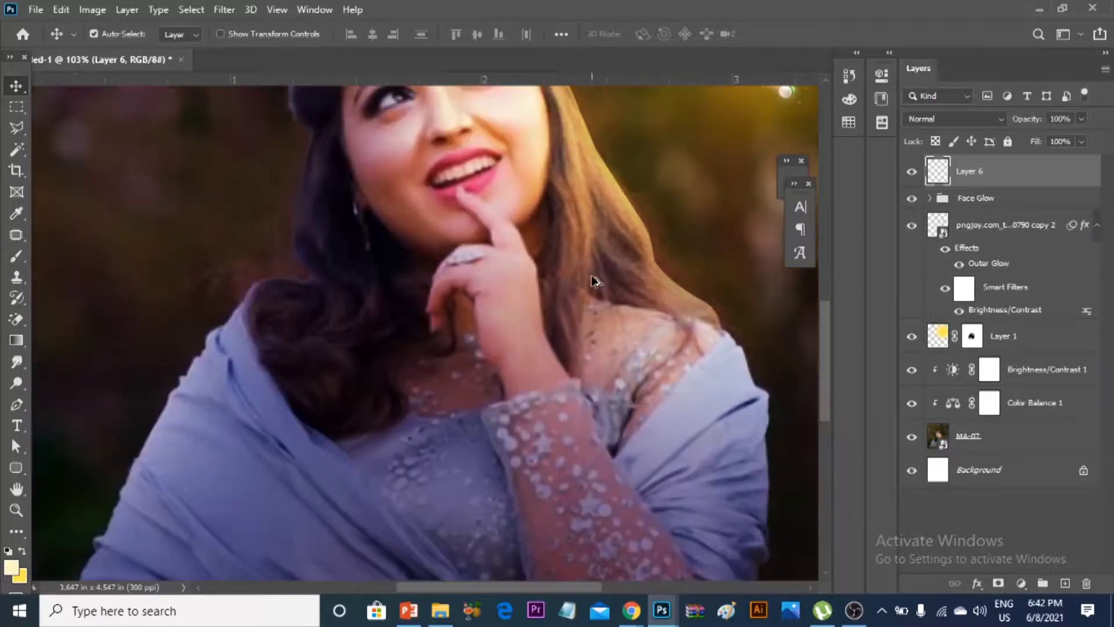
left_click(16, 405)
Start the Pen outline at the wrist and trace up the hand's right edge to the finger.
scroll(606, 415, "up", 5)
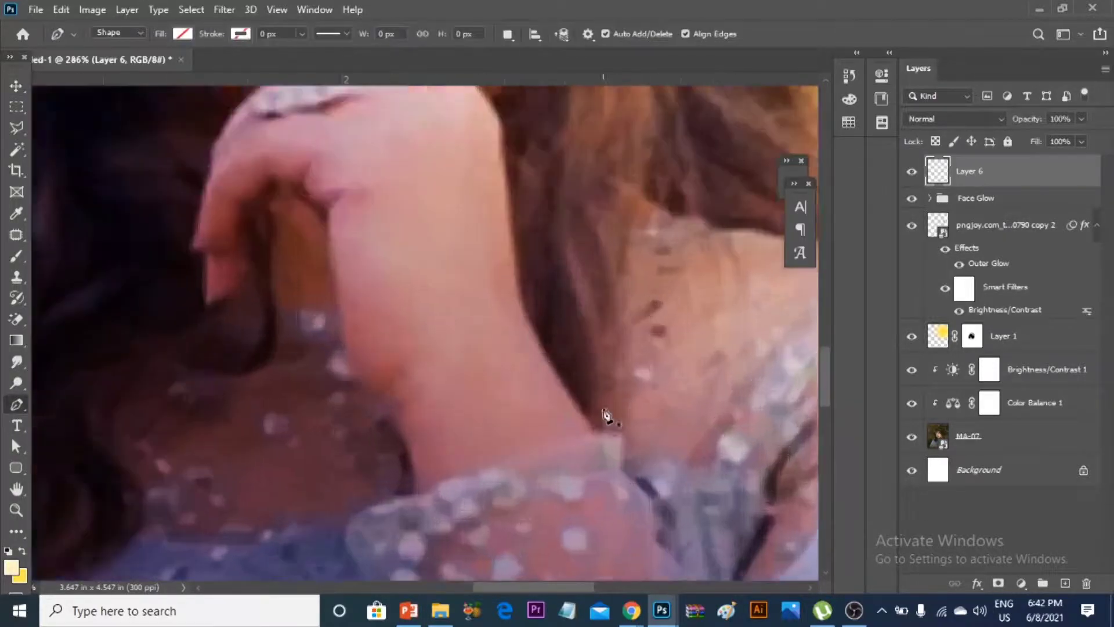
scroll(606, 415, "up", 2)
left_click(589, 433)
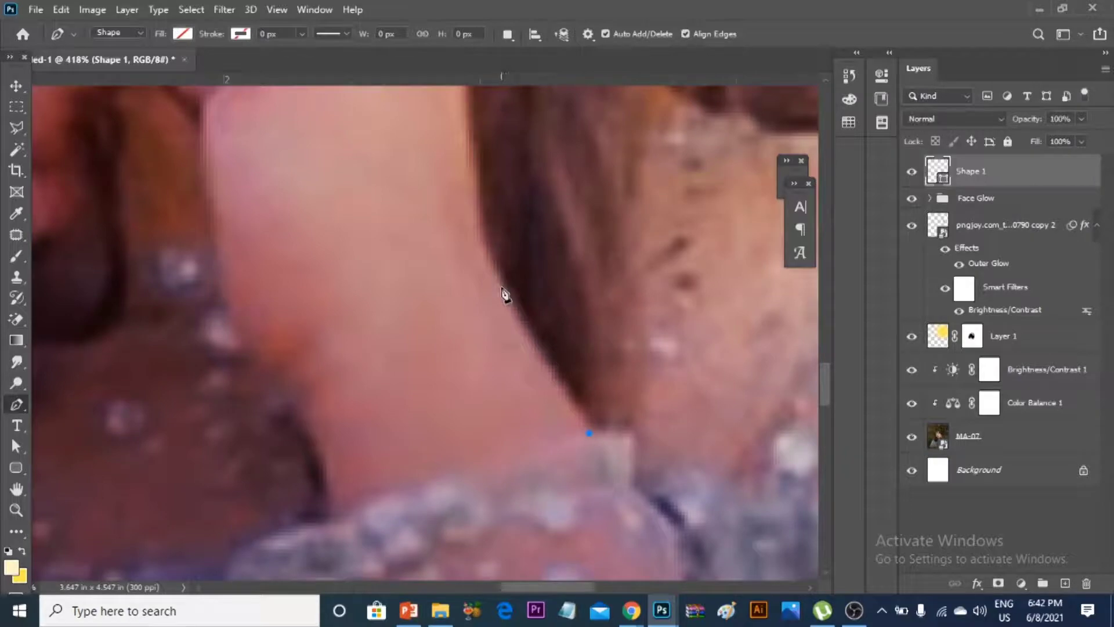
mouse_move(494, 265)
left_mouse_down()
mouse_move(470, 203)
mouse_move(471, 113)
mouse_move(478, 185)
mouse_move(607, 208)
left_mouse_up()
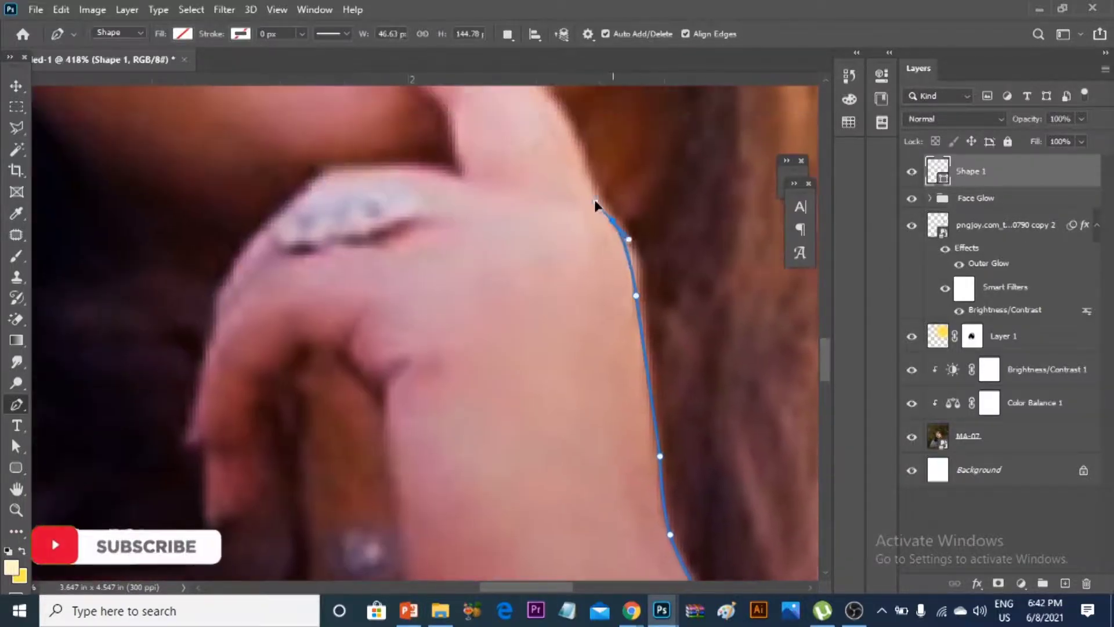
scroll(594, 199, "up", 2)
left_click_drag(566, 163, 560, 105)
left_click_drag(594, 143, 559, 280)
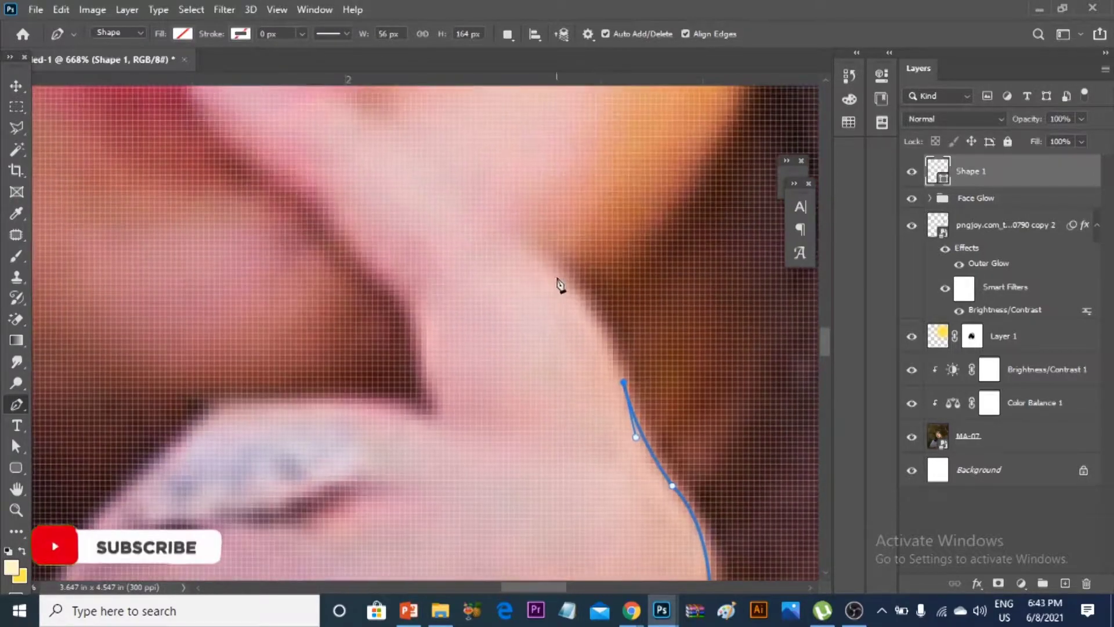
left_click(494, 213)
Continue the outline up the raised finger and round it over the fingertip by her lip.
scroll(554, 272, "down", 2)
left_click(427, 161)
left_click_drag(427, 162, 529, 207)
scroll(480, 204, "down", 1)
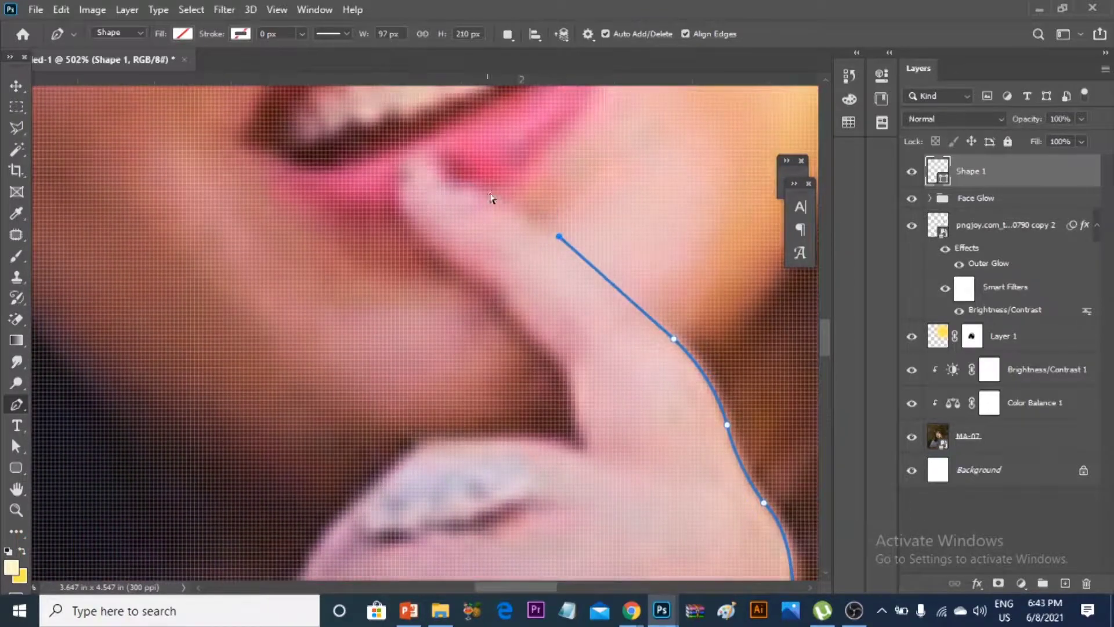
left_click_drag(463, 173, 499, 196)
left_click_drag(403, 167, 411, 193)
left_click_drag(464, 280, 481, 298)
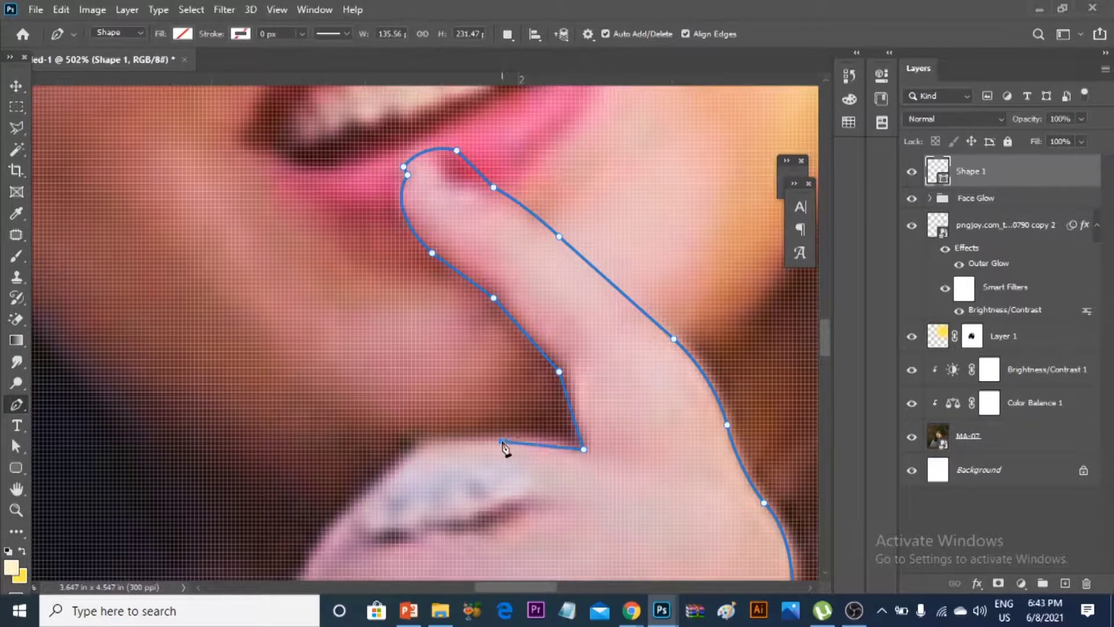
scroll(504, 448, "up", 5)
Bring the outline down across the knuckles and back of the hand, closing it at the wrist.
left_click(422, 213)
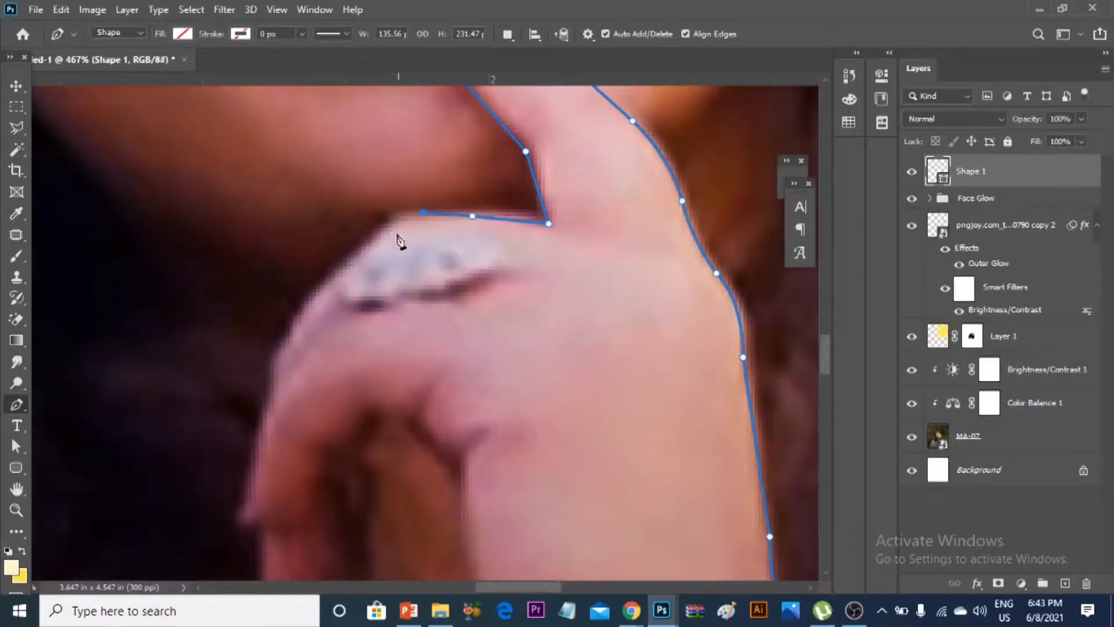
left_click(394, 224)
scroll(464, 406, "down", 5)
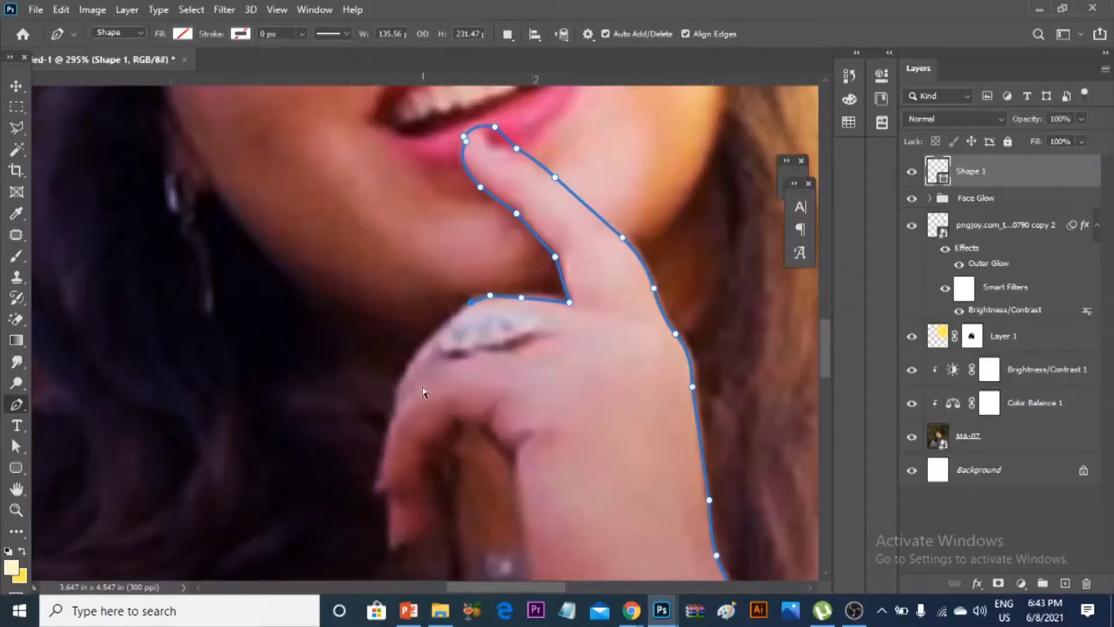
left_click_drag(408, 391, 399, 451)
scroll(469, 475, "down", 5)
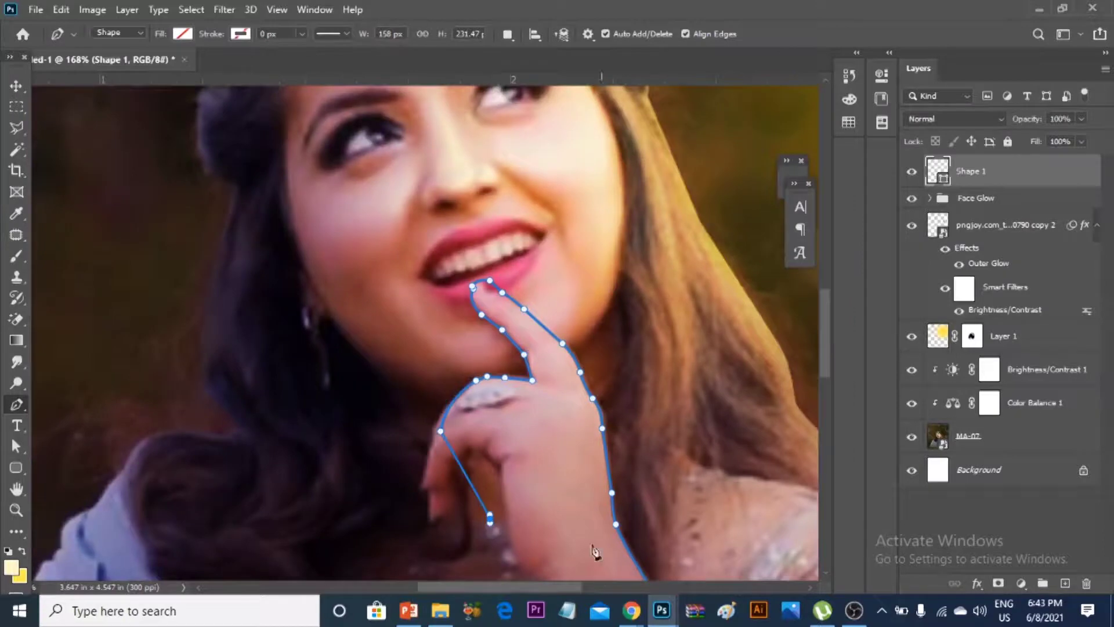
scroll(464, 348, "up", 3)
left_click_drag(456, 347, 534, 479)
left_click(625, 424)
scroll(617, 345, "down", 3)
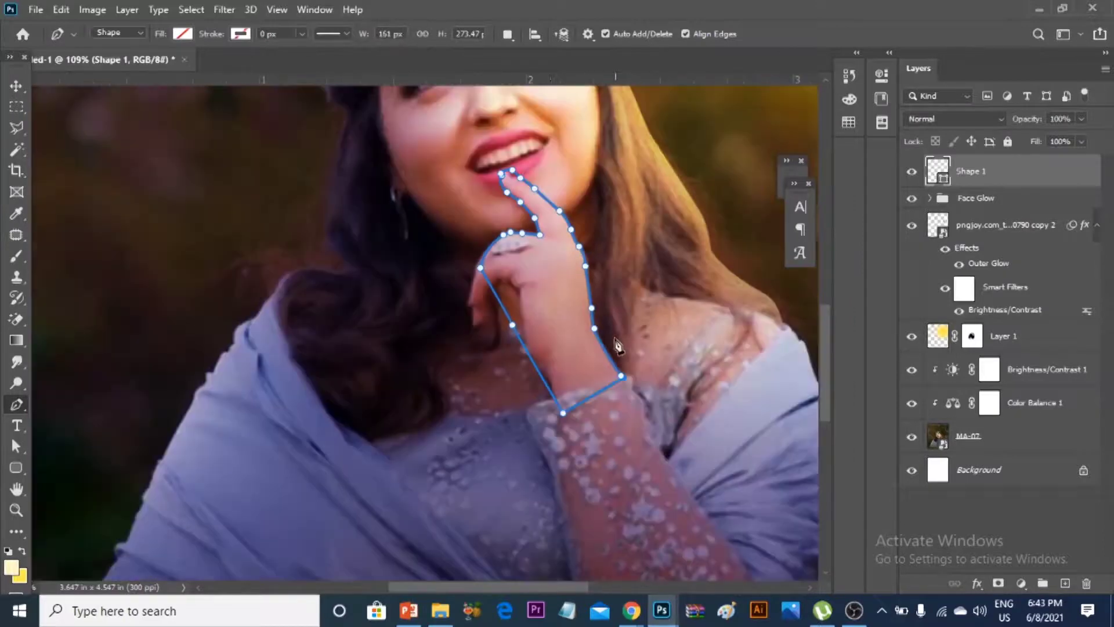
scroll(593, 284, "down", 2)
scroll(574, 270, "down", 1)
scroll(556, 258, "down", 2)
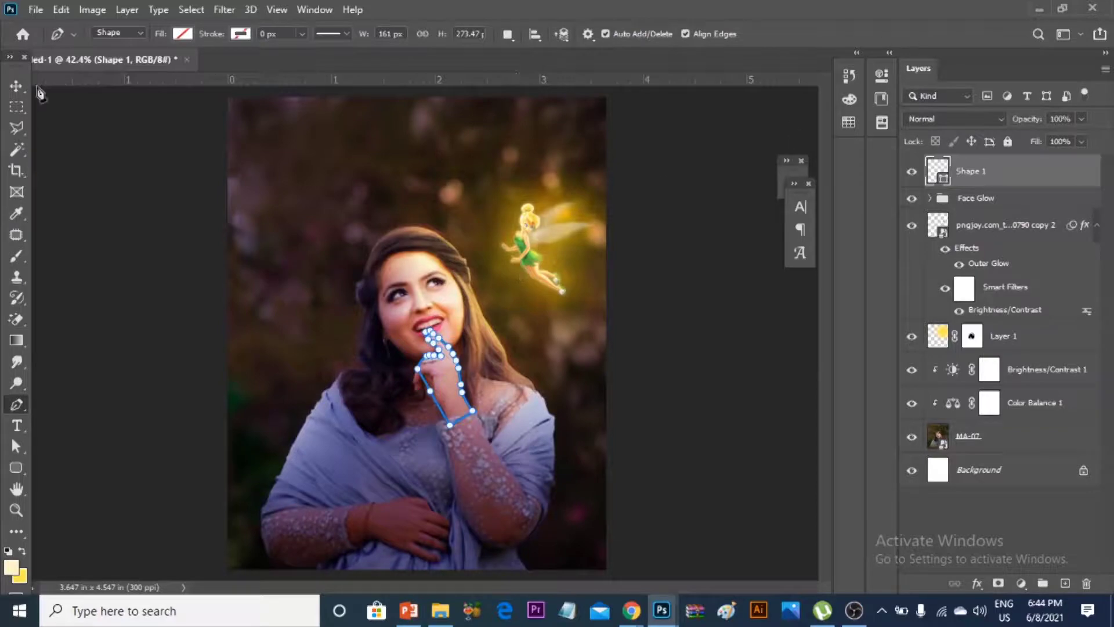
Load the Shape 1 hand outline as a selection and review the Color Balance 1 settings.
left_click(16, 86)
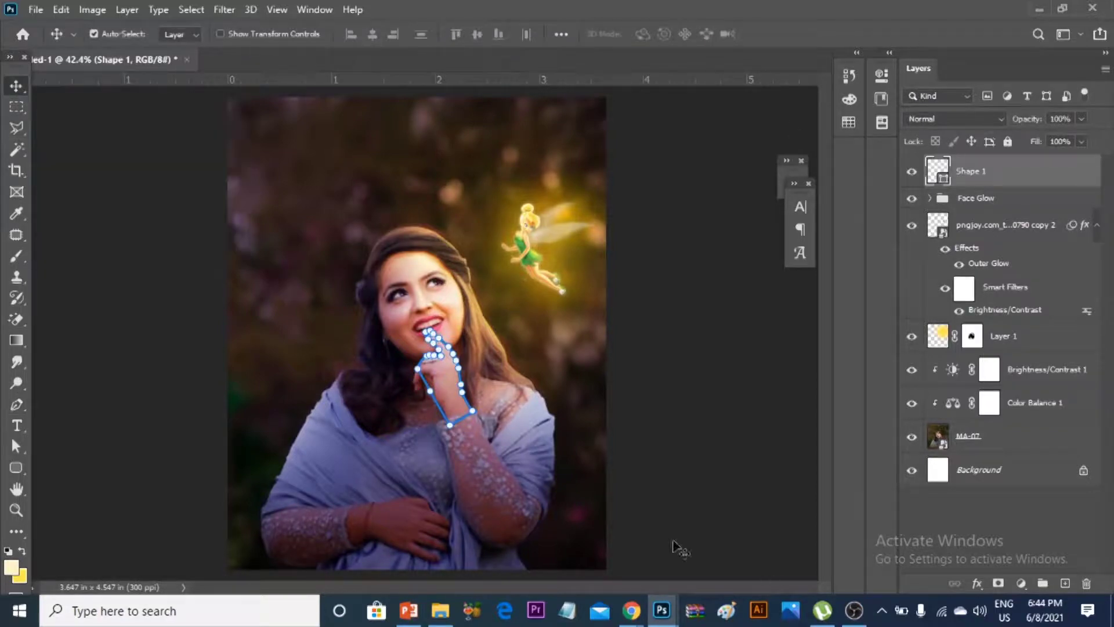
scroll(634, 307, "up", 2)
left_click(941, 177, "ctrl")
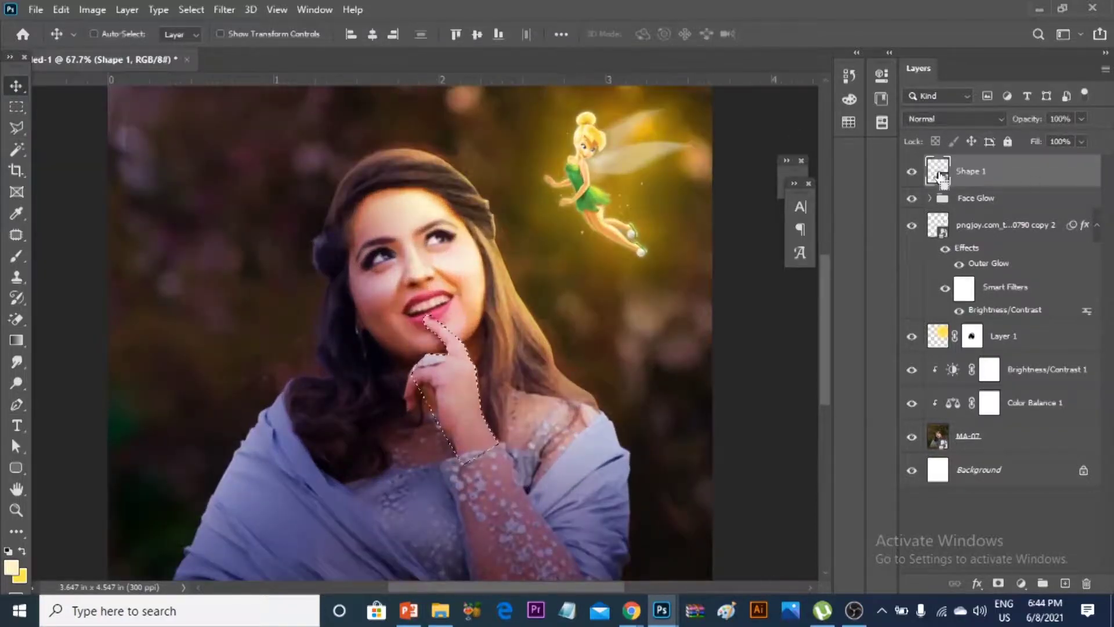
scroll(452, 283, "down", 1)
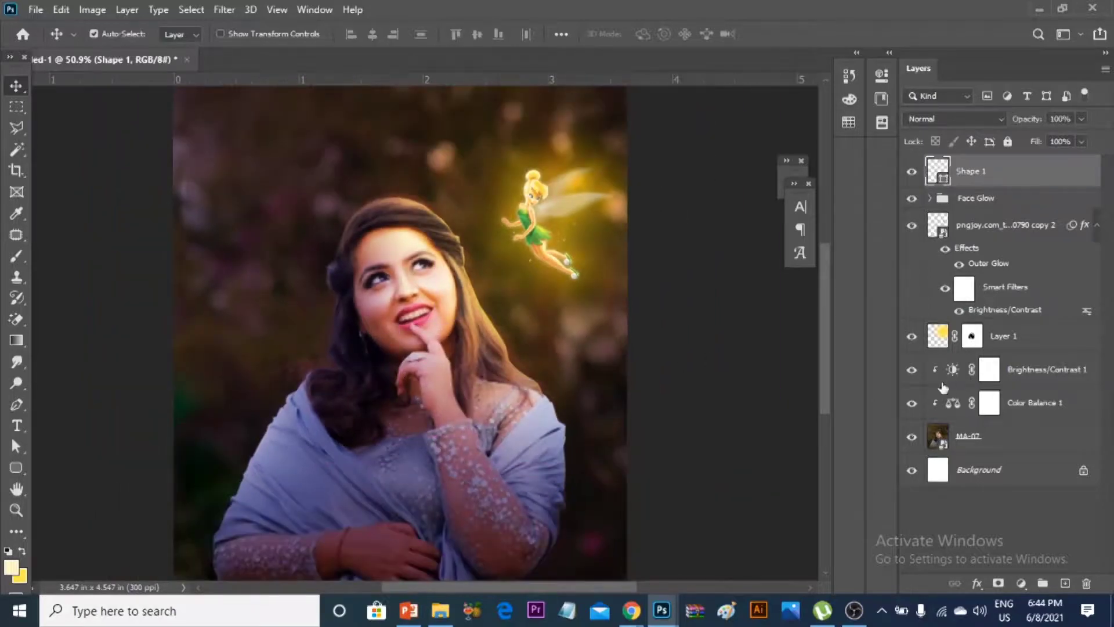
scroll(503, 297, "down", 1)
left_click(911, 402)
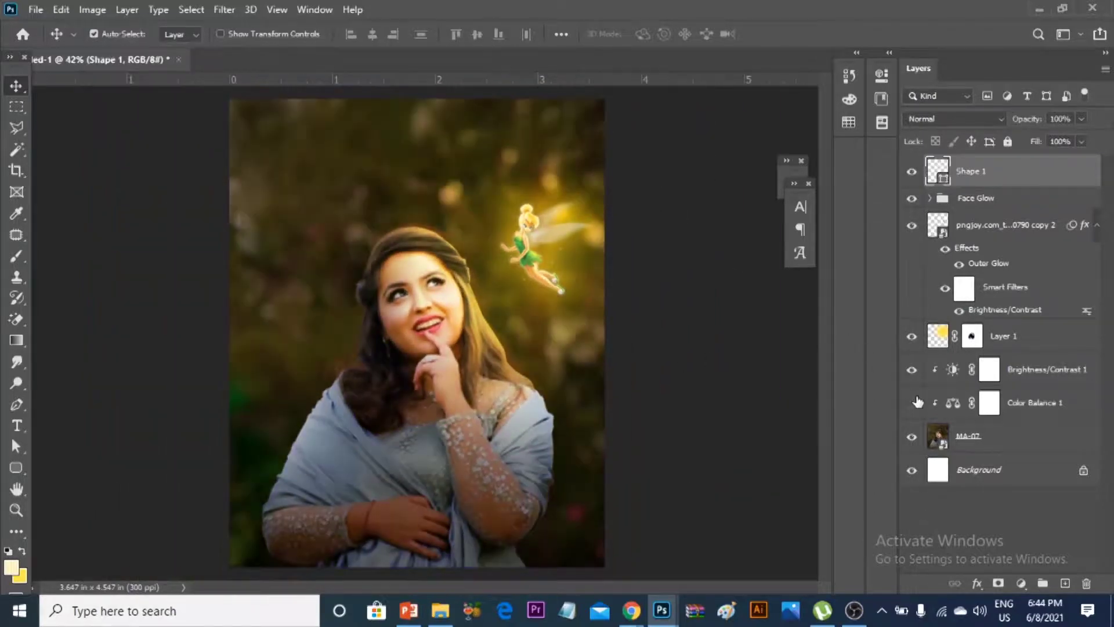
double_click(952, 402)
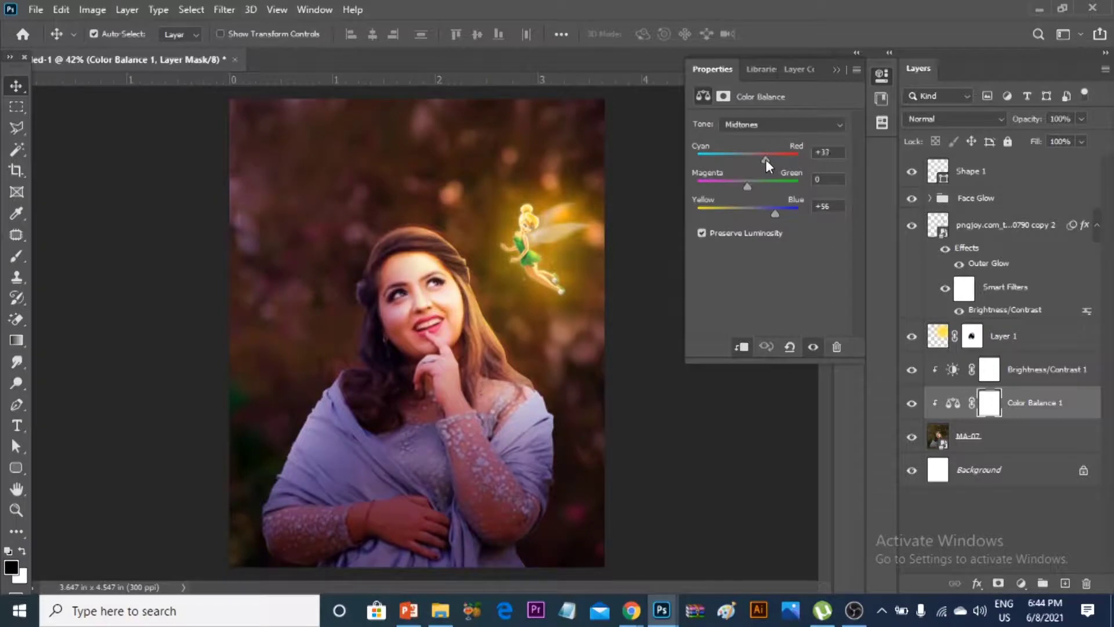
left_click(839, 69)
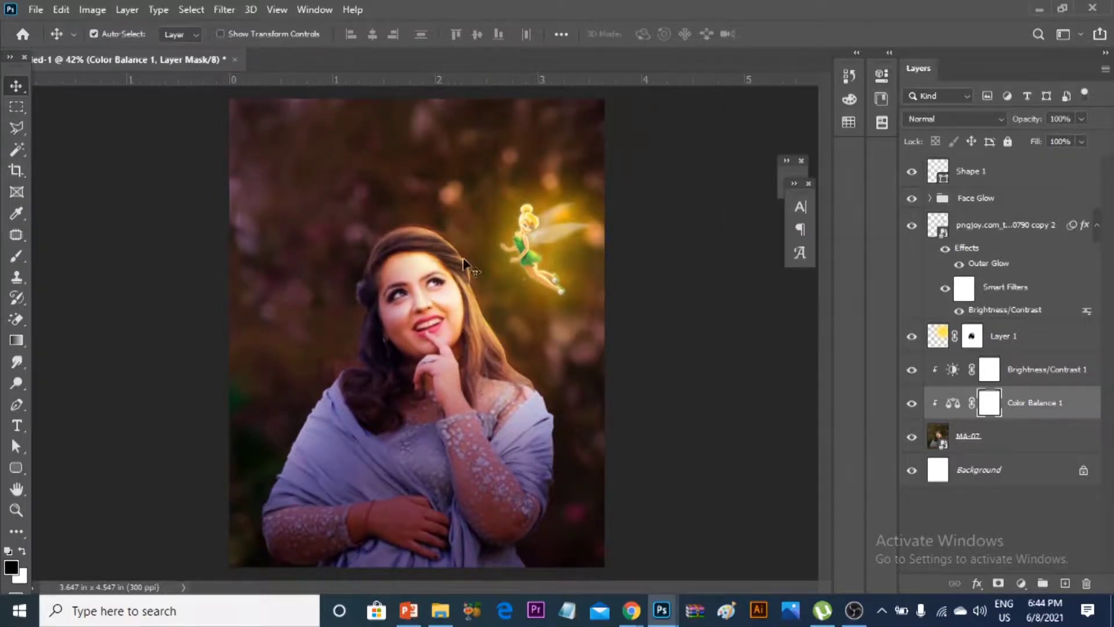
Hide the Shape 1 outline layer and create a new empty layer for painting.
scroll(619, 310, "up", 3)
left_click(940, 173)
left_click(935, 174, "ctrl")
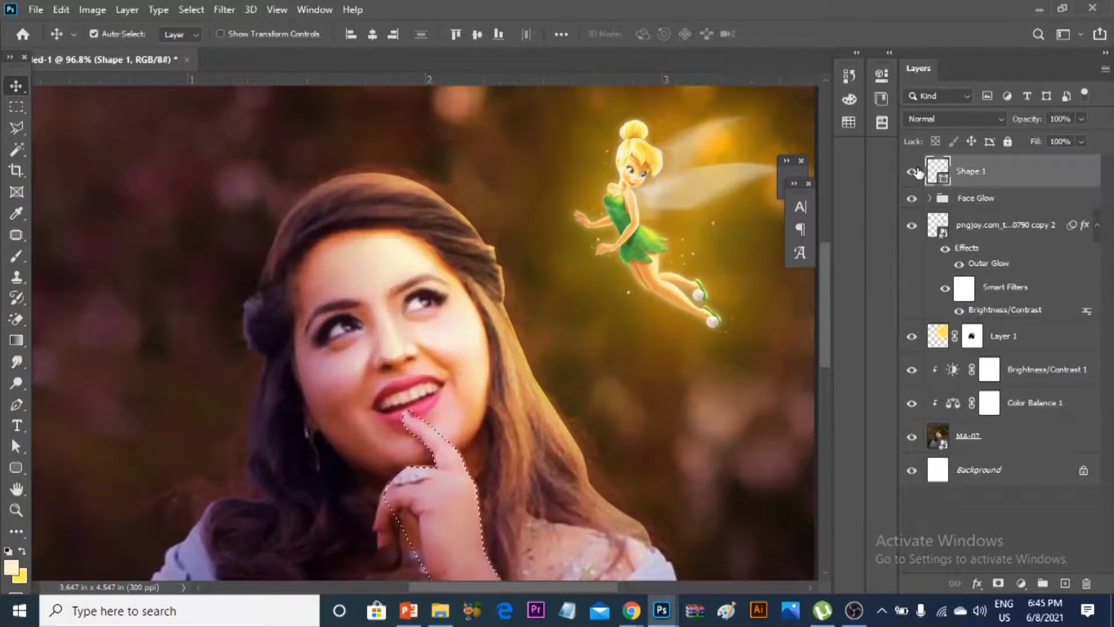
key("ctrl+comma")
key("ctrl+shift+alt+n")
scroll(596, 510, "up", 1)
Paint warm yellow glow along the hand's right edge and the finger.
scroll(589, 448, "up", 1)
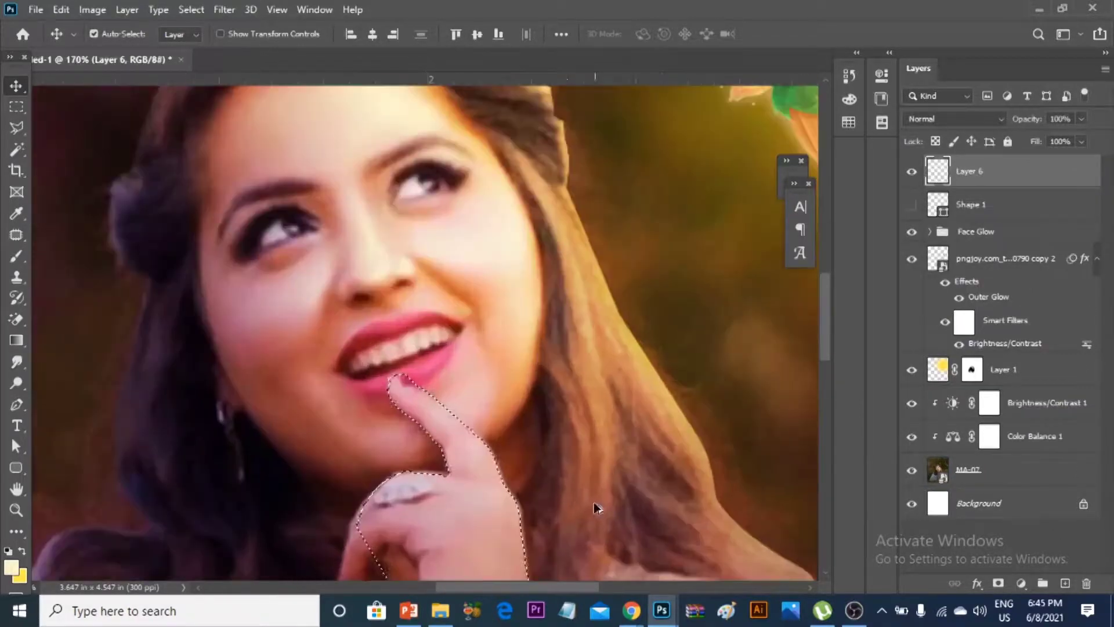
scroll(603, 377, "up", 2)
key("b")
key("x")
mouse_move(616, 319)
left_mouse_down()
mouse_move(662, 446)
mouse_move(645, 509)
left_mouse_up()
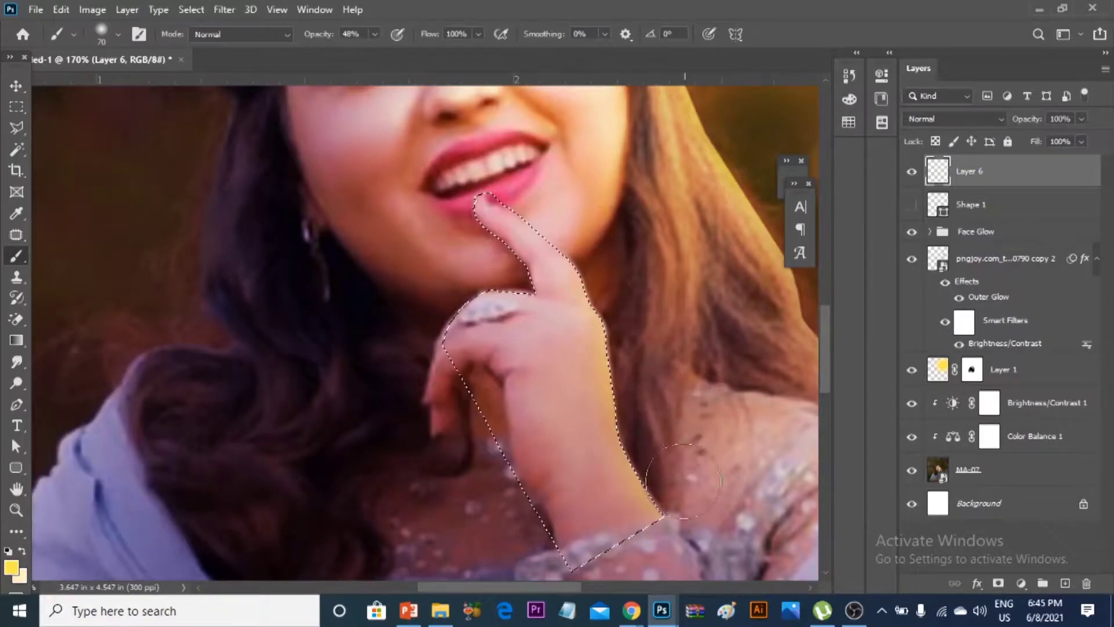
left_click(11, 567)
left_click(1031, 308)
left_click_drag(597, 286, 562, 212)
Set Layer 6 to Screen blending and paint more glow up the hand's edge.
left_click(954, 118)
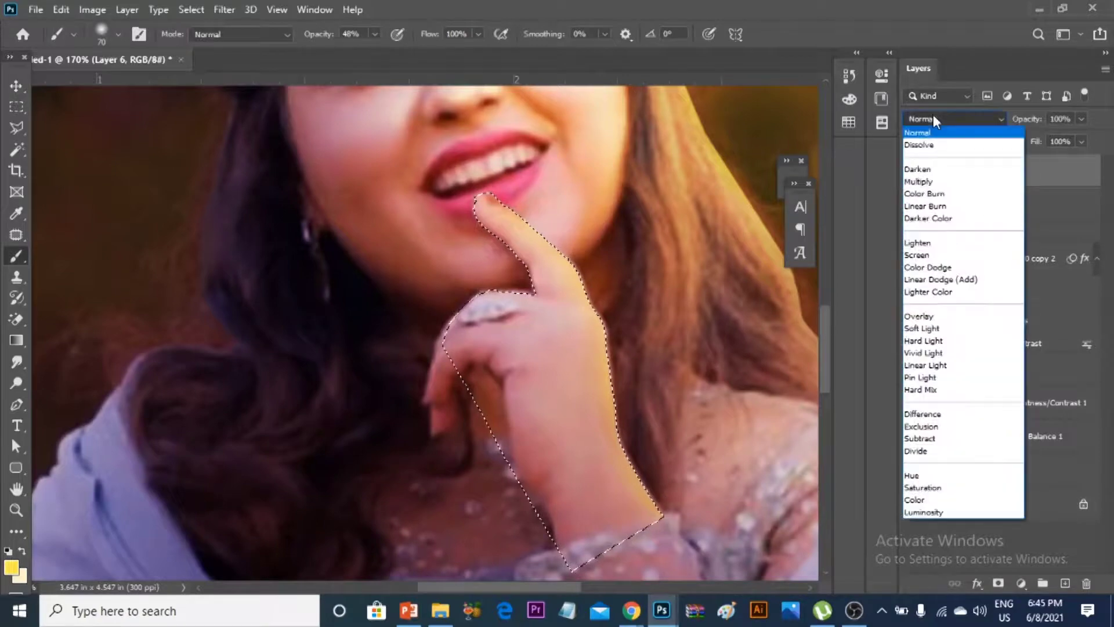
left_click(925, 255)
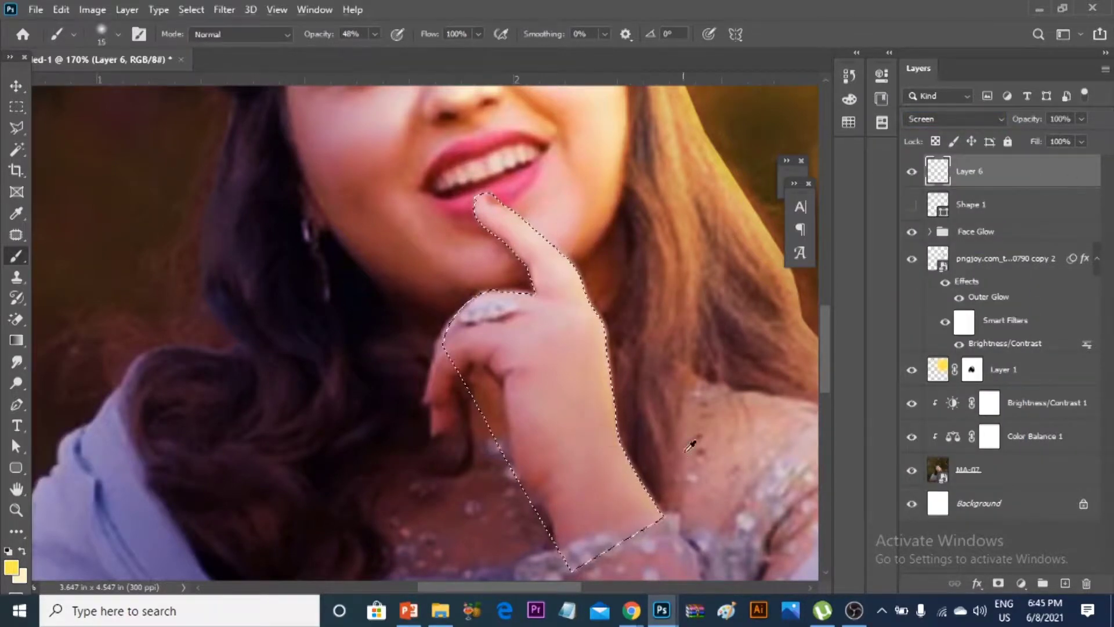
scroll(720, 461, "up", 2)
left_click_drag(609, 450, 536, 179)
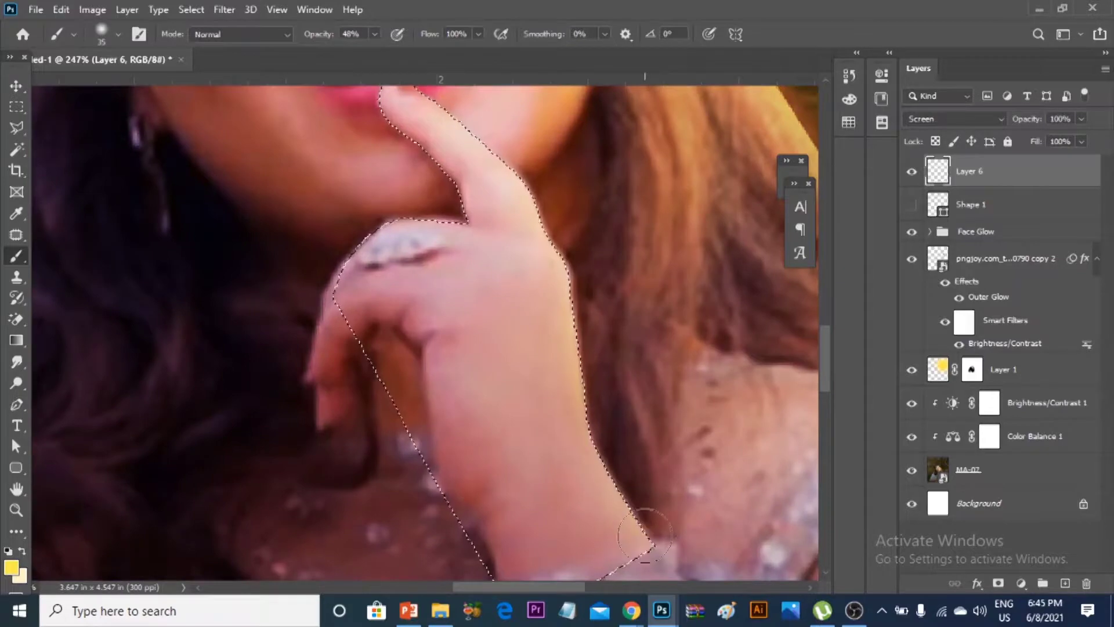
scroll(536, 179, "up", 2)
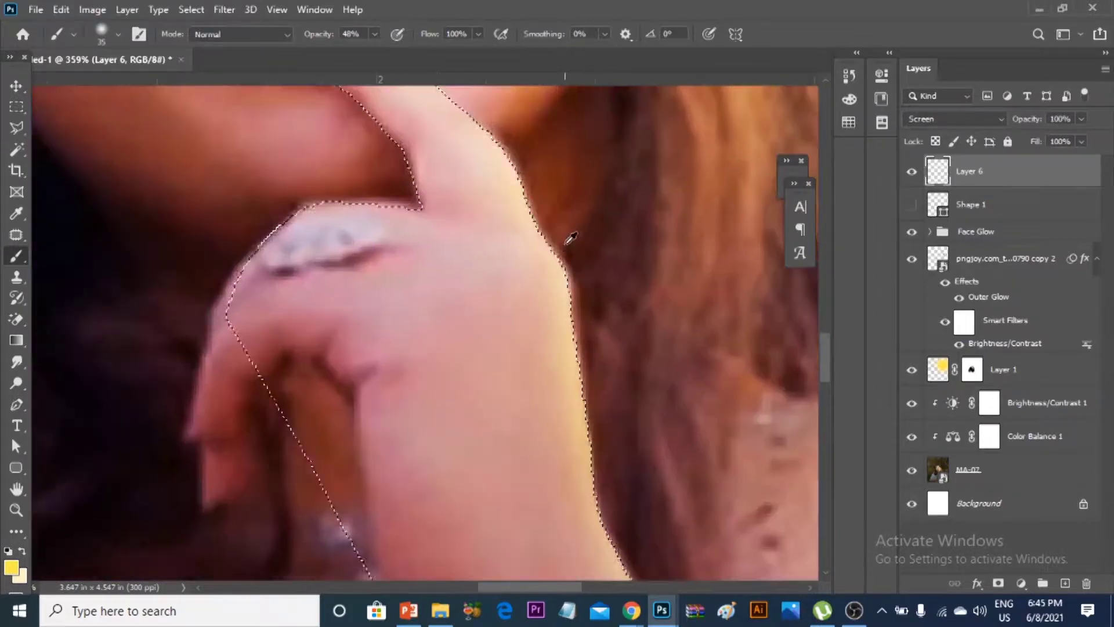
scroll(571, 235, "up", 3)
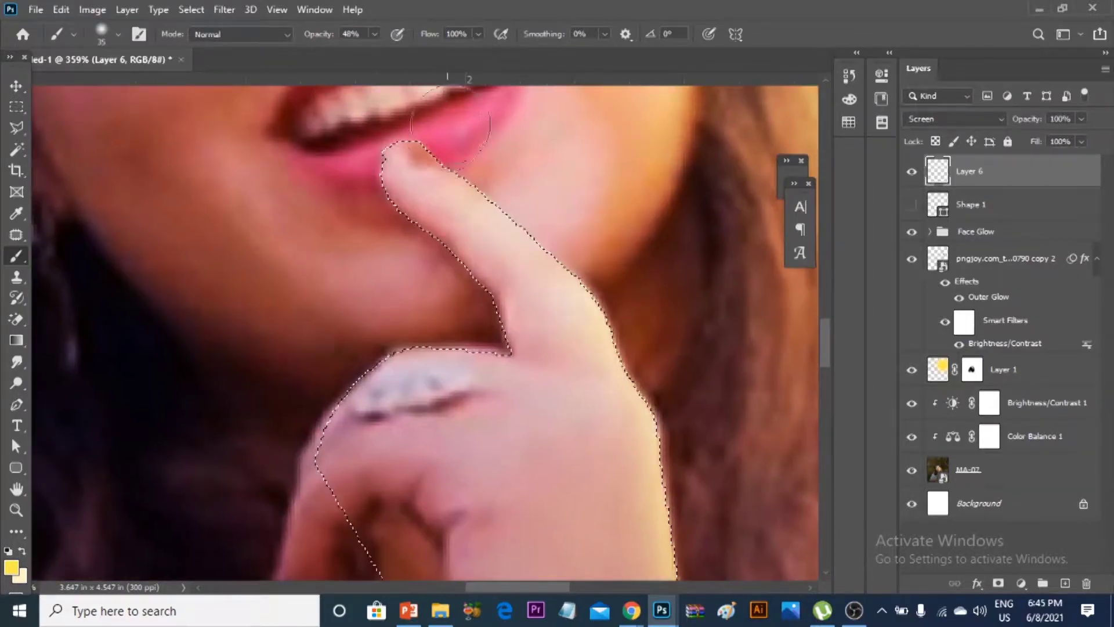
scroll(604, 213, "down", 4)
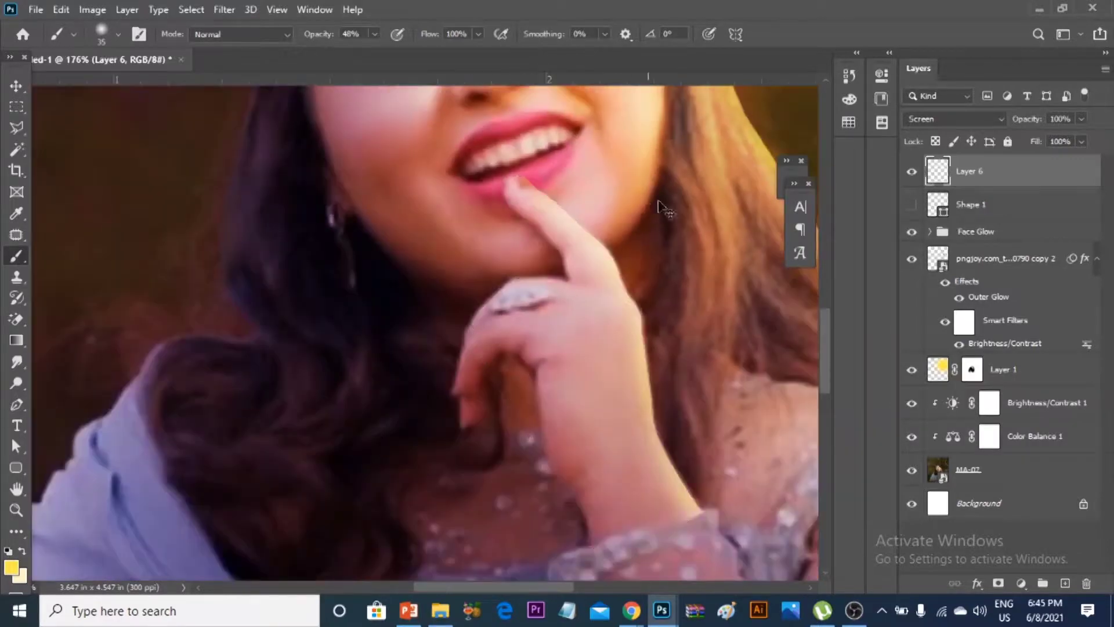
scroll(604, 213, "down", 5)
scroll(666, 204, "down", 3)
scroll(463, 331, "up", 3)
scroll(462, 331, "up", 3)
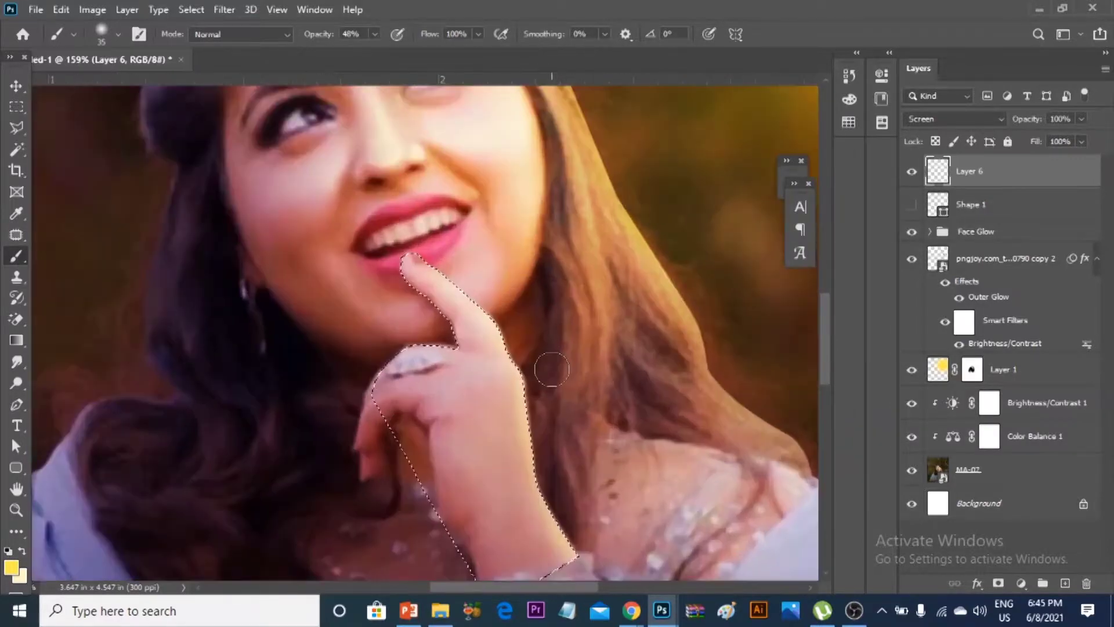
Brush near-white glow up the hand's right edge with a larger brush at 100% opacity.
left_click(11, 567)
left_click(725, 309)
left_click(1052, 302)
key("bracketright")
key("bracketright")
key("bracketright")
scroll(563, 540, "up", 1)
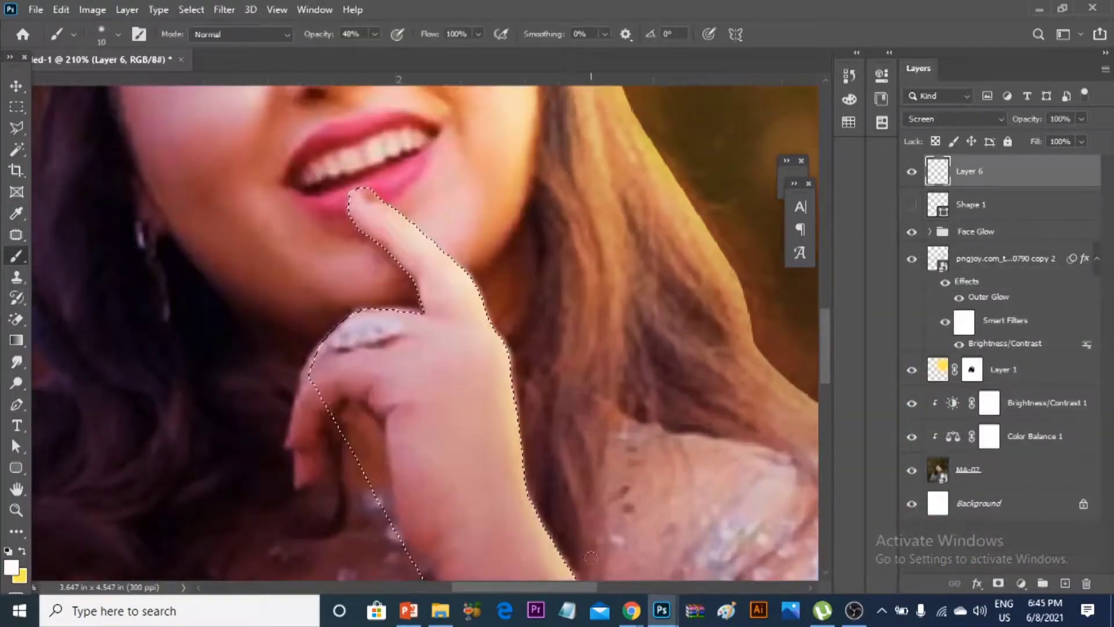
scroll(575, 522, "up", 1)
scroll(586, 505, "up", 1)
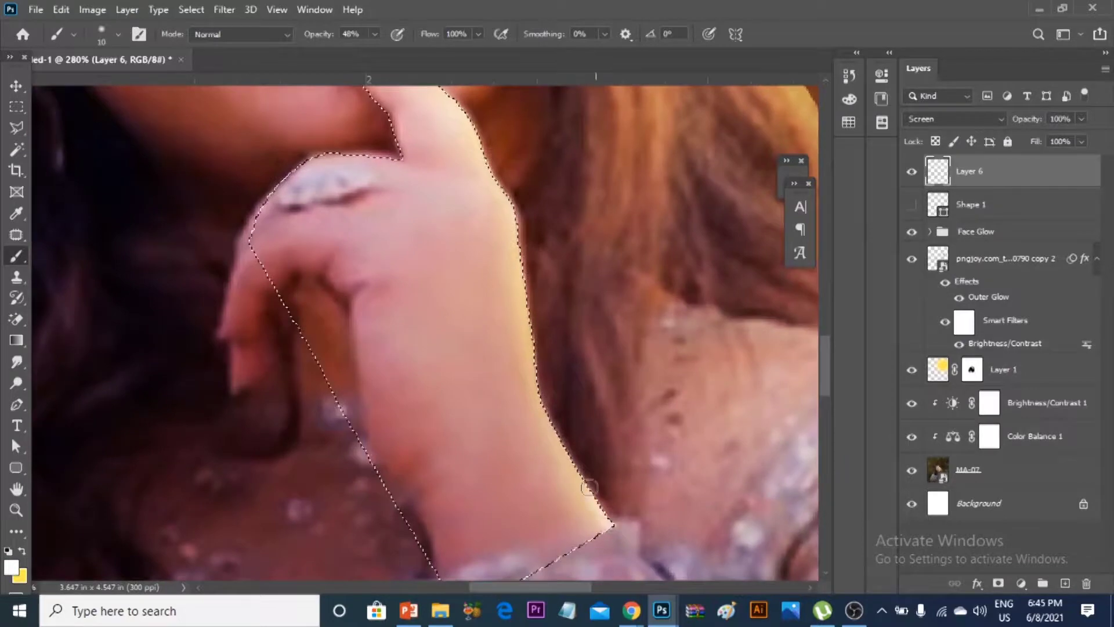
left_click_drag(589, 488, 504, 134)
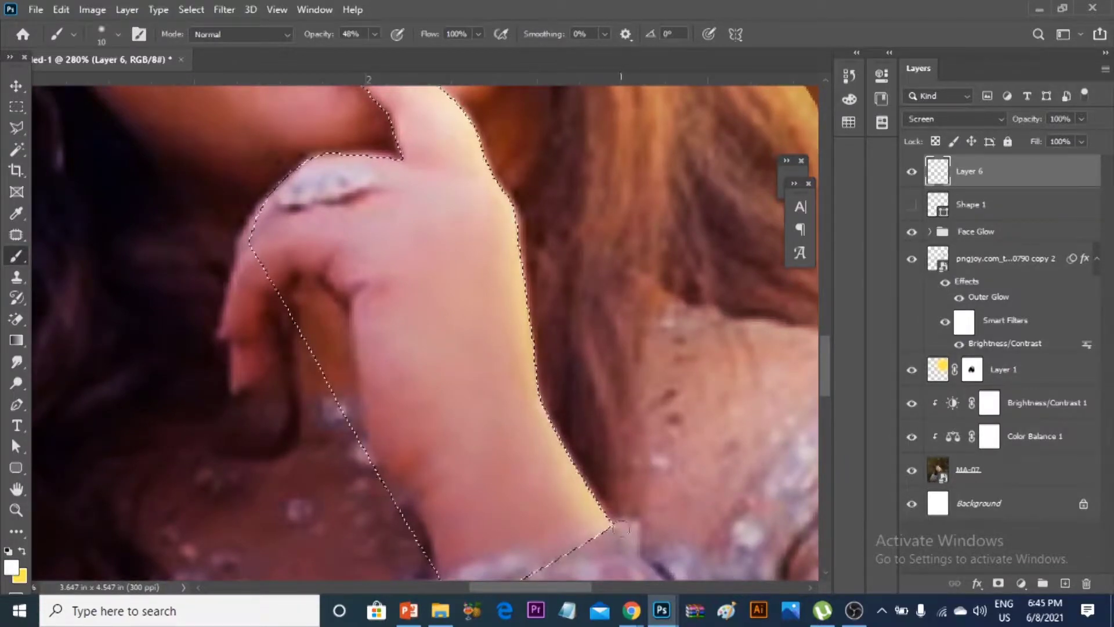
key("0")
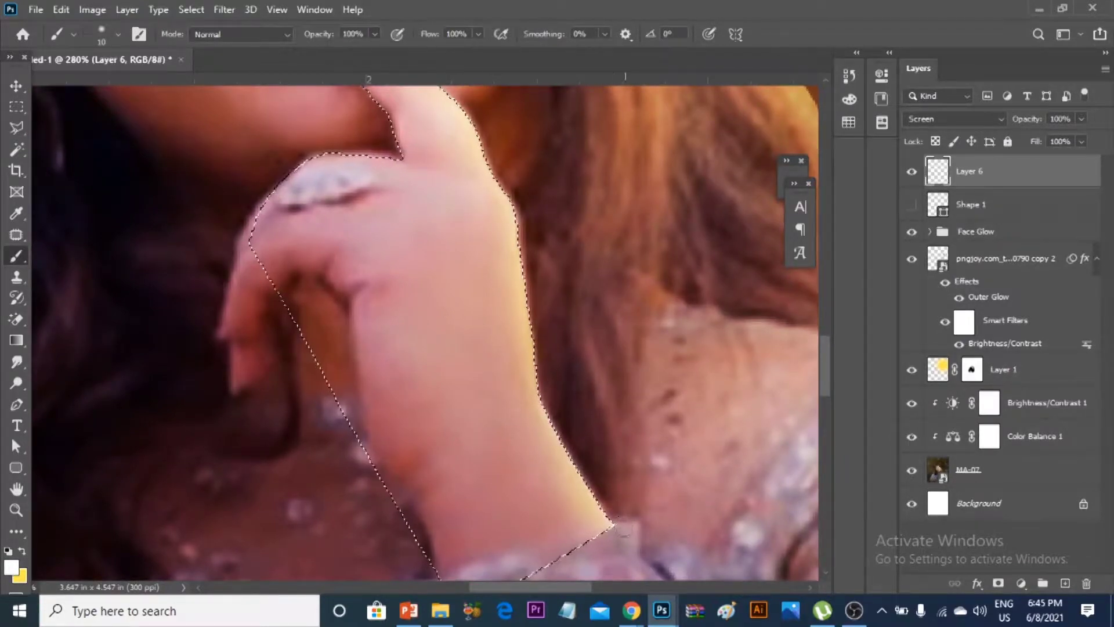
mouse_move(616, 521)
left_mouse_down()
mouse_move(546, 401)
mouse_move(537, 299)
mouse_move(638, 393)
left_mouse_up()
Build up the white rim glow further along the hand's edge, then fit the image on screen.
scroll(591, 305, "up", 3)
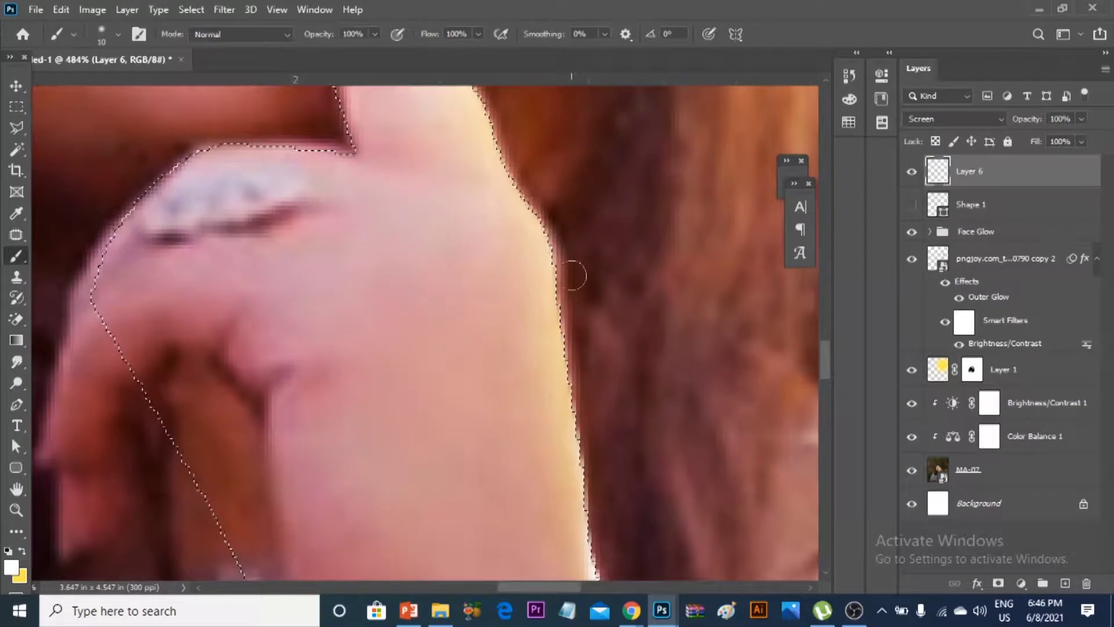
left_click_drag(577, 335, 588, 406)
scroll(597, 452, "down", 1)
left_click_drag(611, 507, 535, 191)
scroll(535, 192, "down", 3)
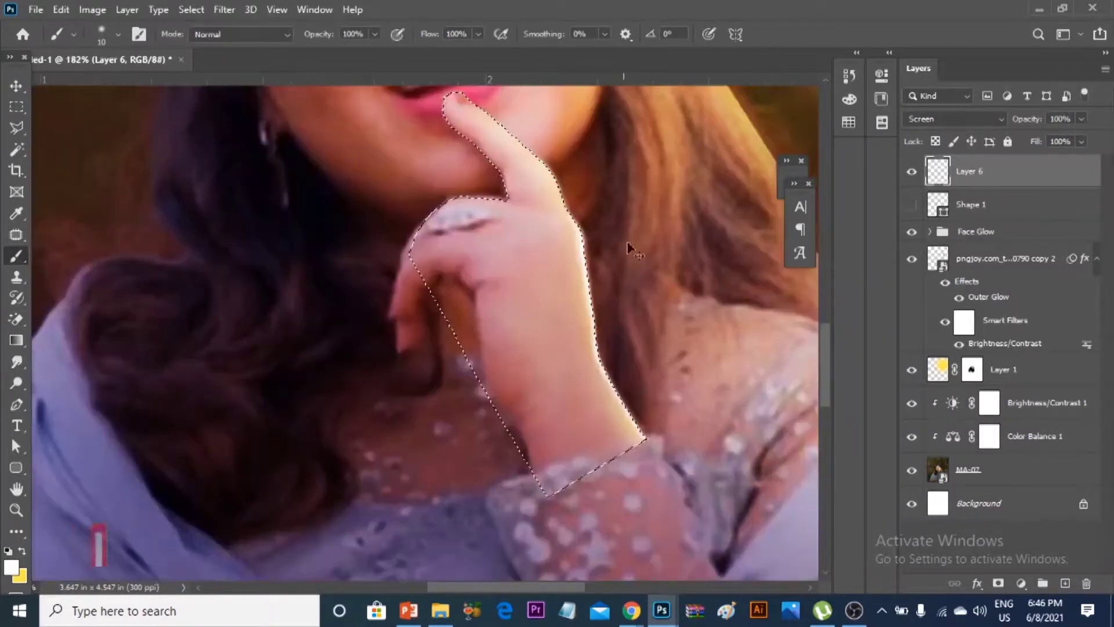
scroll(598, 248, "up", 3)
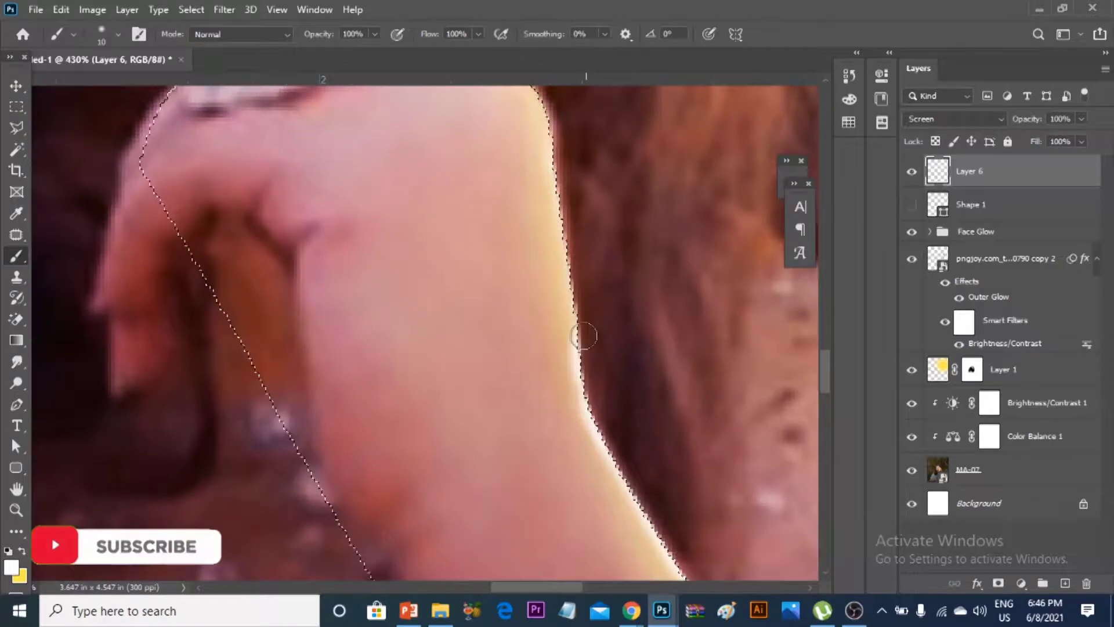
mouse_move(603, 215)
left_mouse_down()
mouse_move(694, 338)
mouse_move(664, 272)
mouse_move(728, 401)
mouse_move(609, 236)
mouse_move(649, 279)
left_mouse_up()
key("ctrl+0")
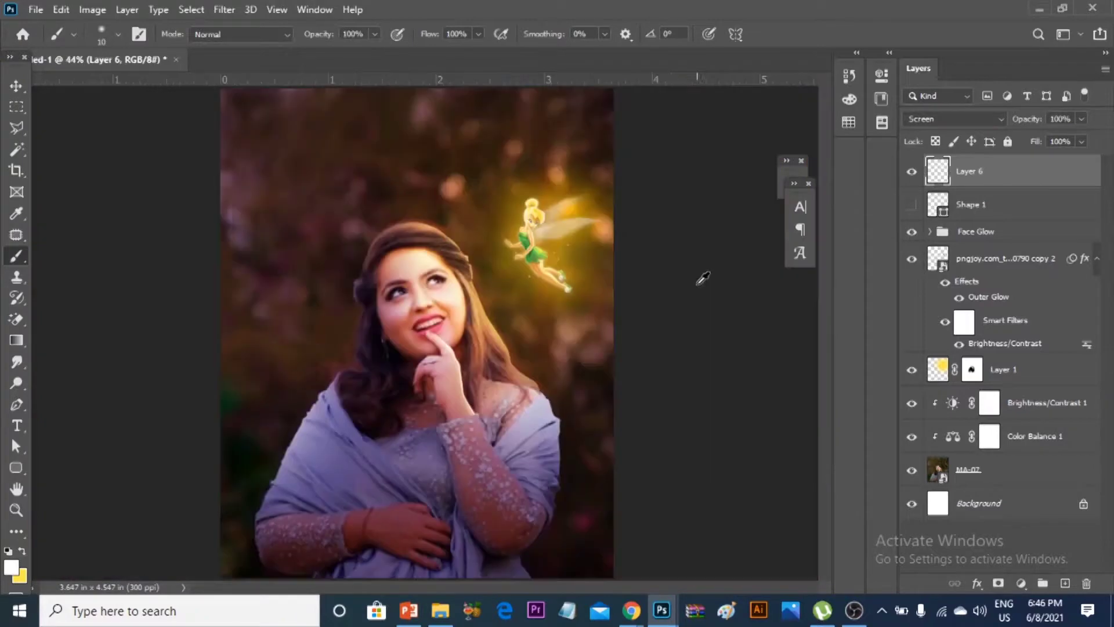
scroll(463, 399, "up", 4)
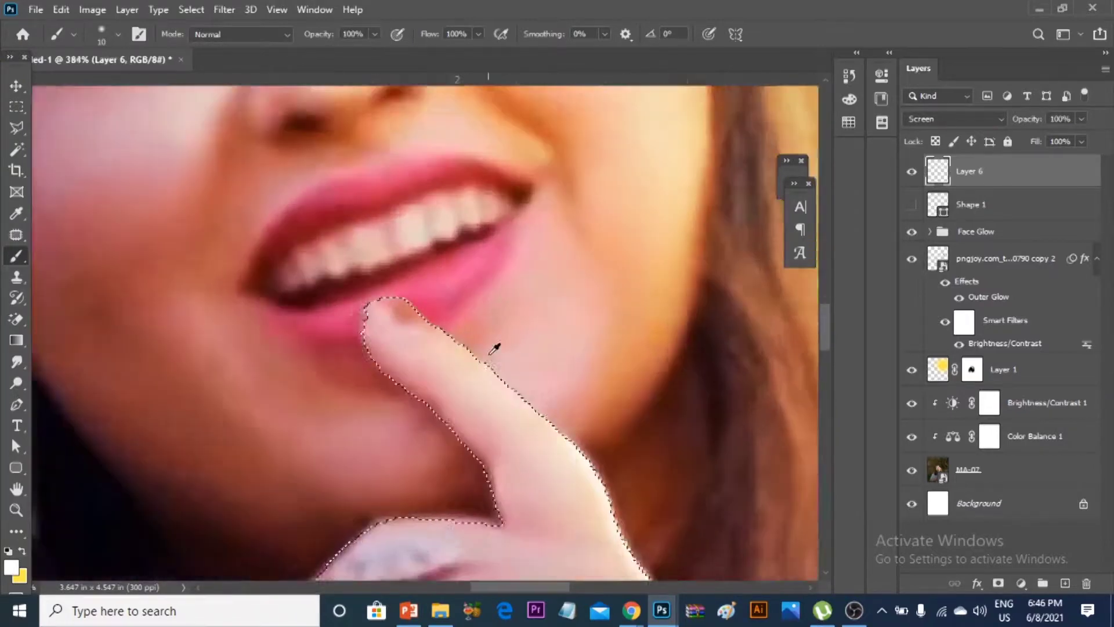
scroll(494, 349, "up", 2)
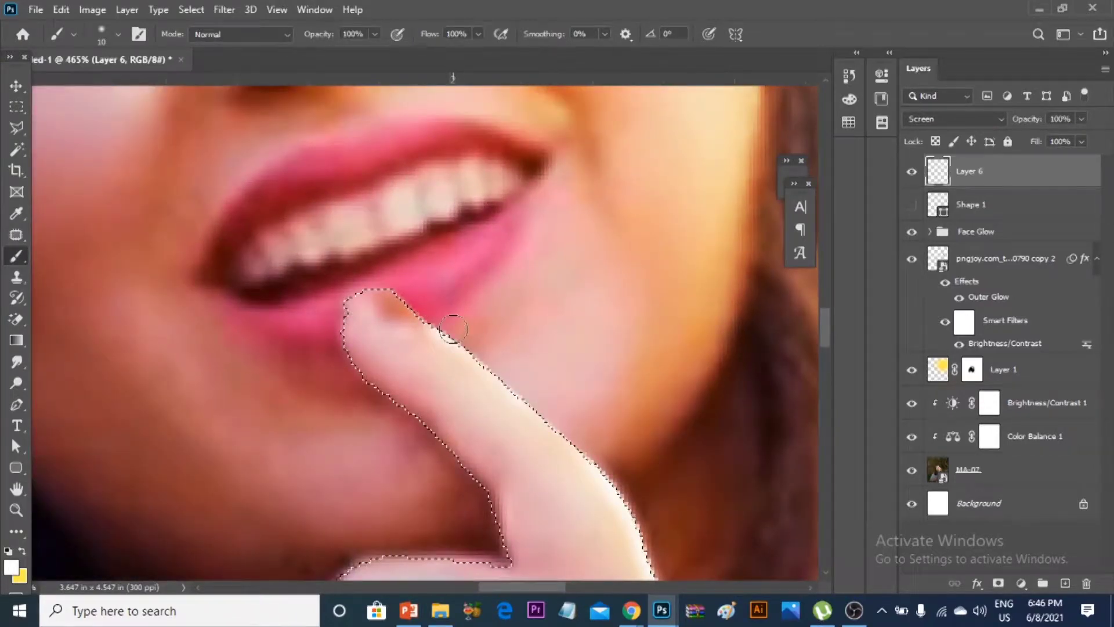
Deselect the hand, add a mask to Layer 6, and mask out some glow near the wrist.
key("ctrl+d")
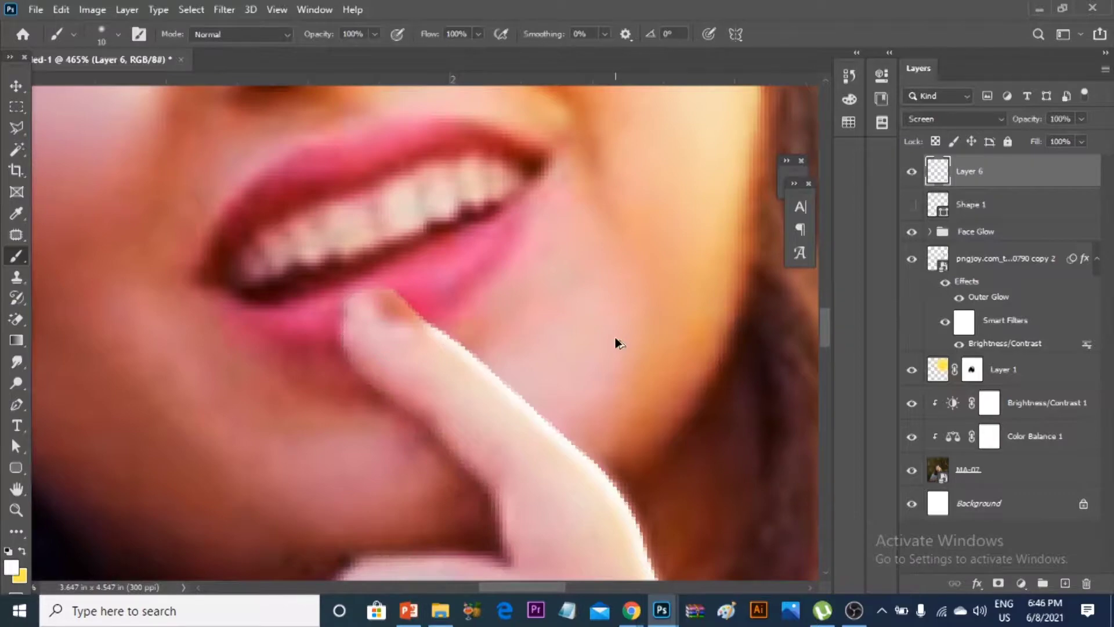
scroll(616, 342, "down", 5)
left_click(997, 583)
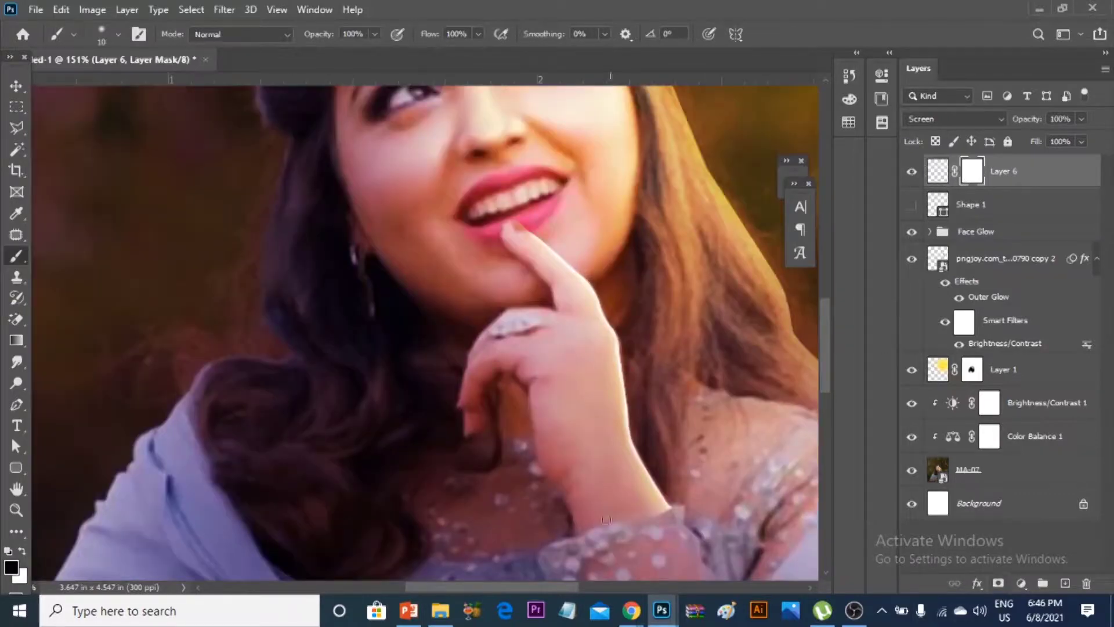
left_click(689, 522)
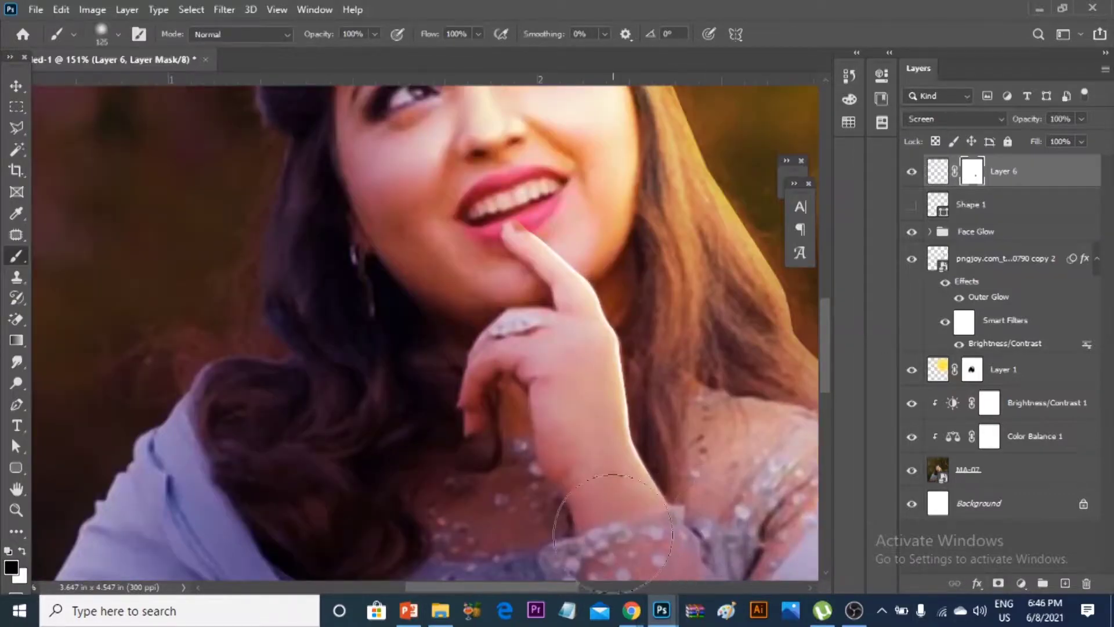
scroll(687, 510, "down", 2)
scroll(686, 481, "down", 2)
scroll(684, 455, "down", 1)
scroll(425, 327, "up", 1)
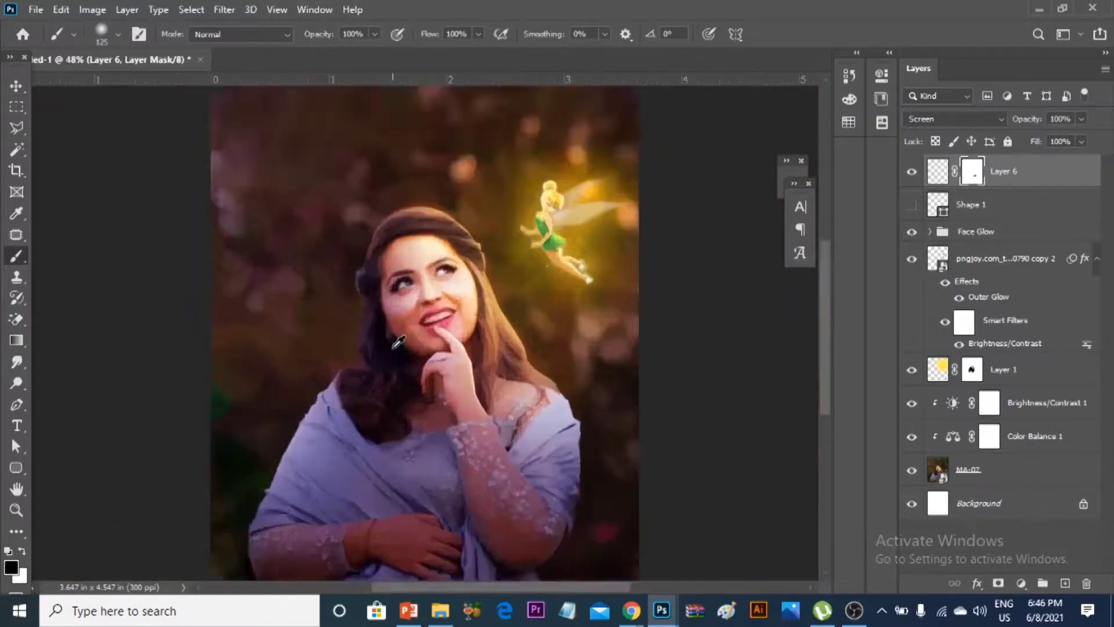
scroll(425, 326, "up", 2)
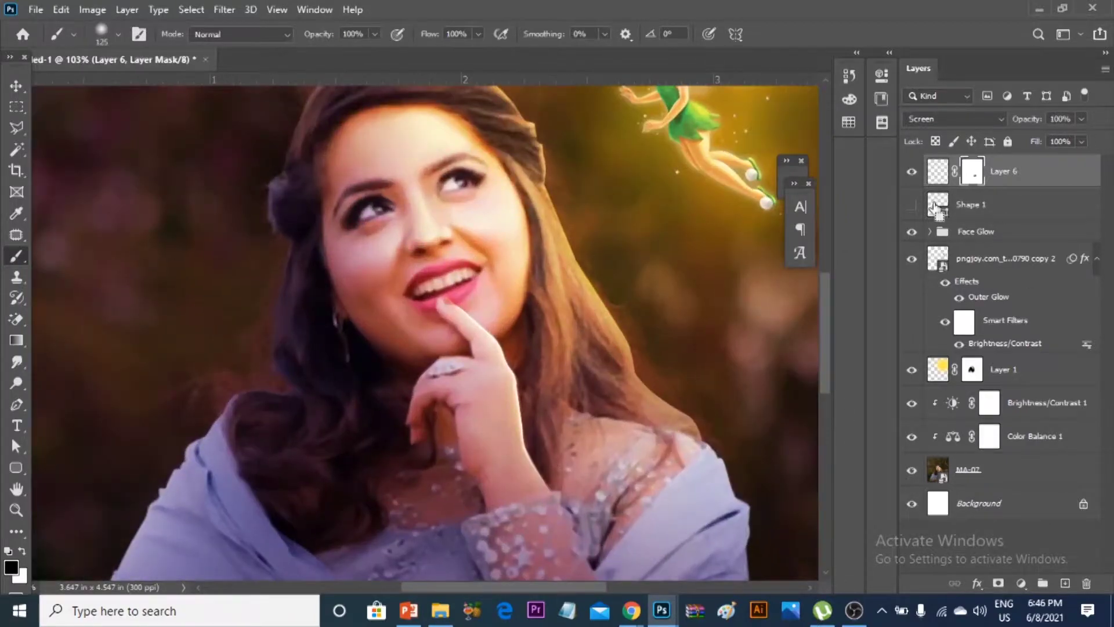
Create Layer 7 for the yellow tint, blended as Overlay with a layer mask.
left_click(1065, 583)
left_click_drag(482, 325, 517, 441)
key("ctrl+z")
left_click(955, 118)
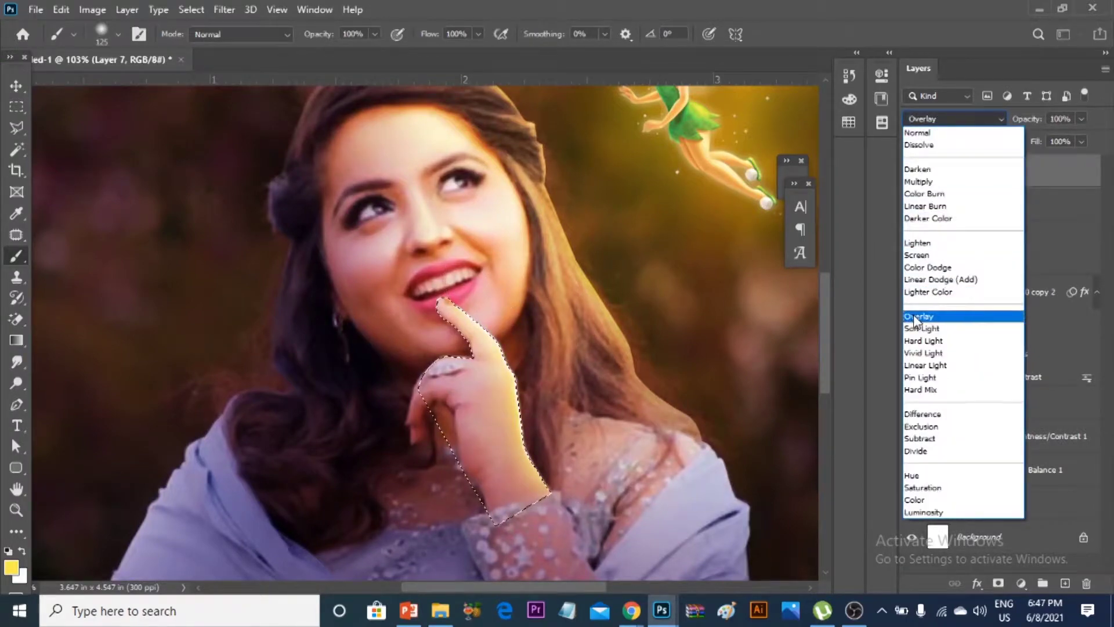
left_click(914, 318)
left_click(998, 583)
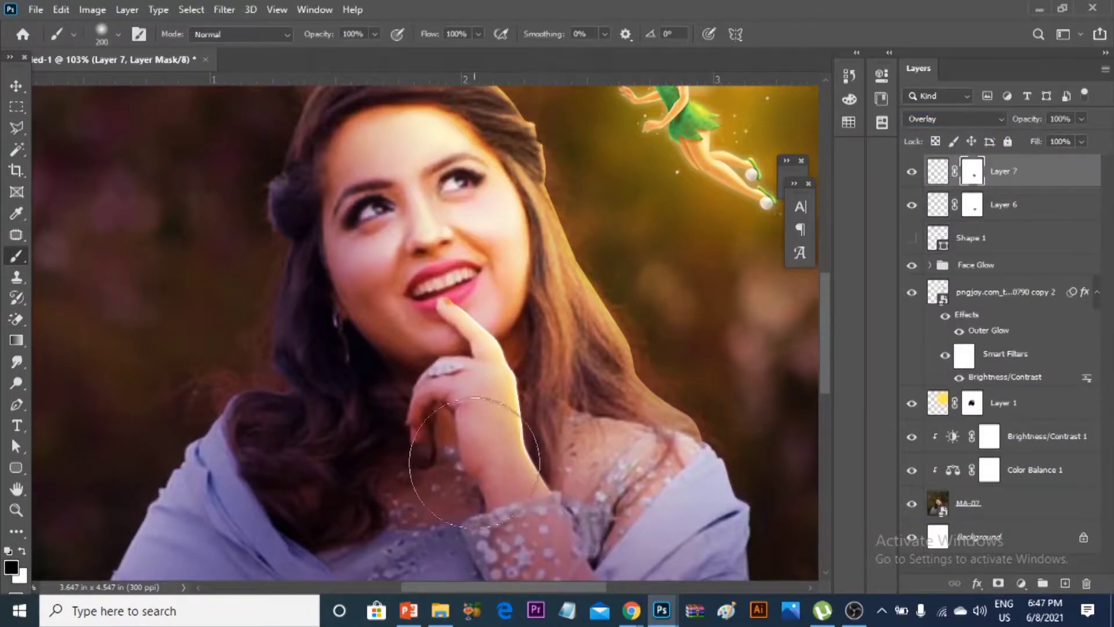
key("ctrl+0")
scroll(419, 365, "up", 2)
Return to the brush and shrink it down for fine edge painting.
key("v")
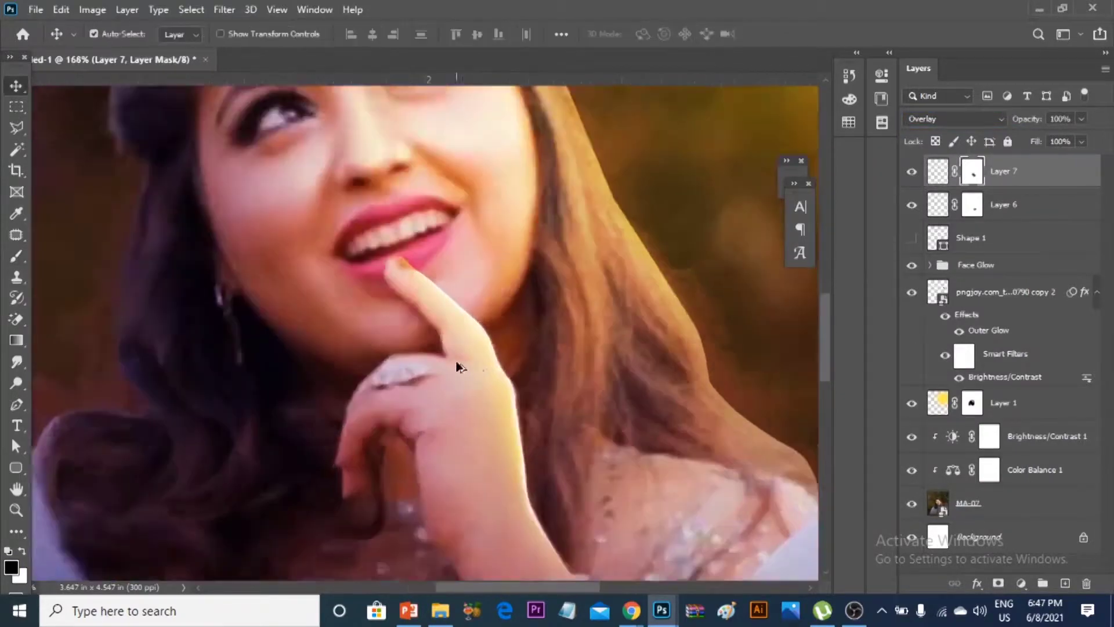
scroll(419, 364, "up", 3)
scroll(419, 365, "up", 2)
scroll(475, 371, "down", 5)
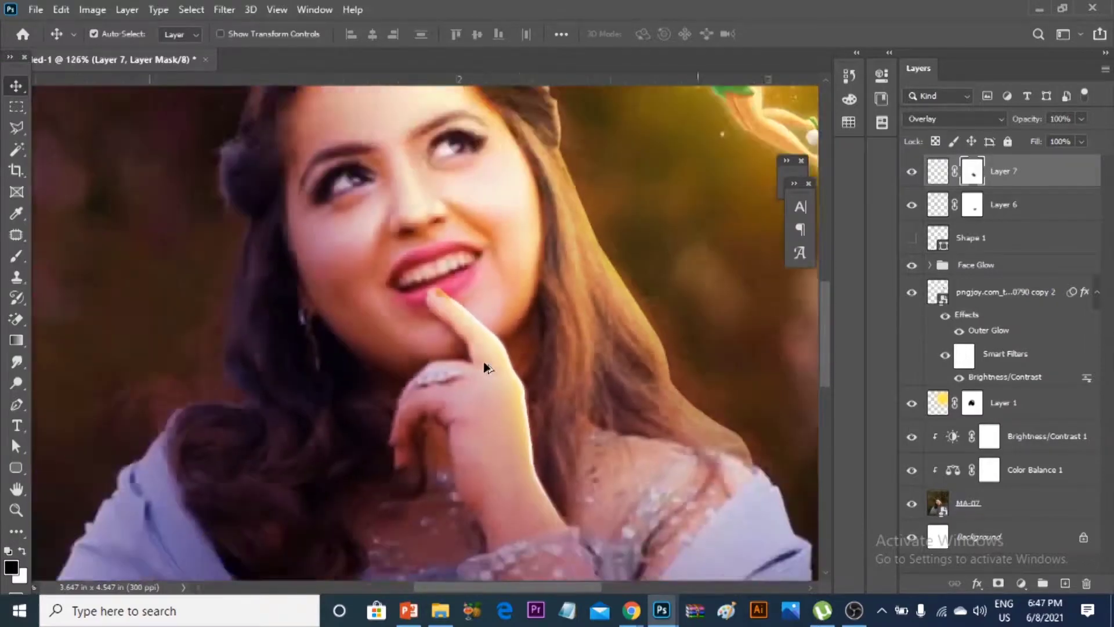
scroll(482, 361, "down", 4)
scroll(482, 361, "up", 4)
scroll(534, 348, "down", 2)
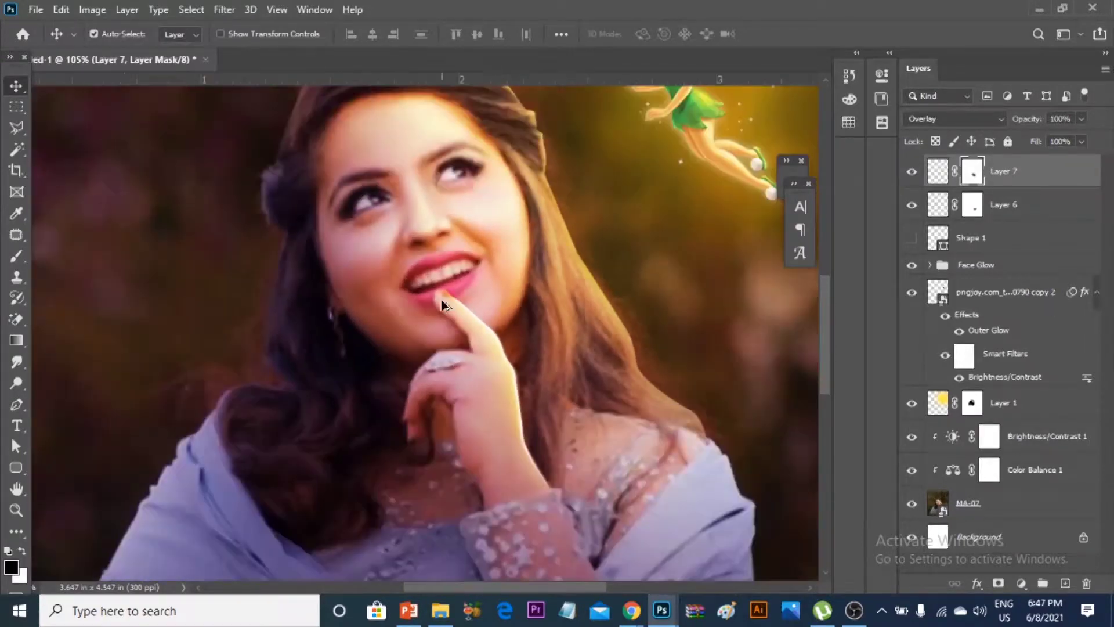
scroll(441, 299, "up", 1)
key("b")
scroll(464, 258, "up", 1)
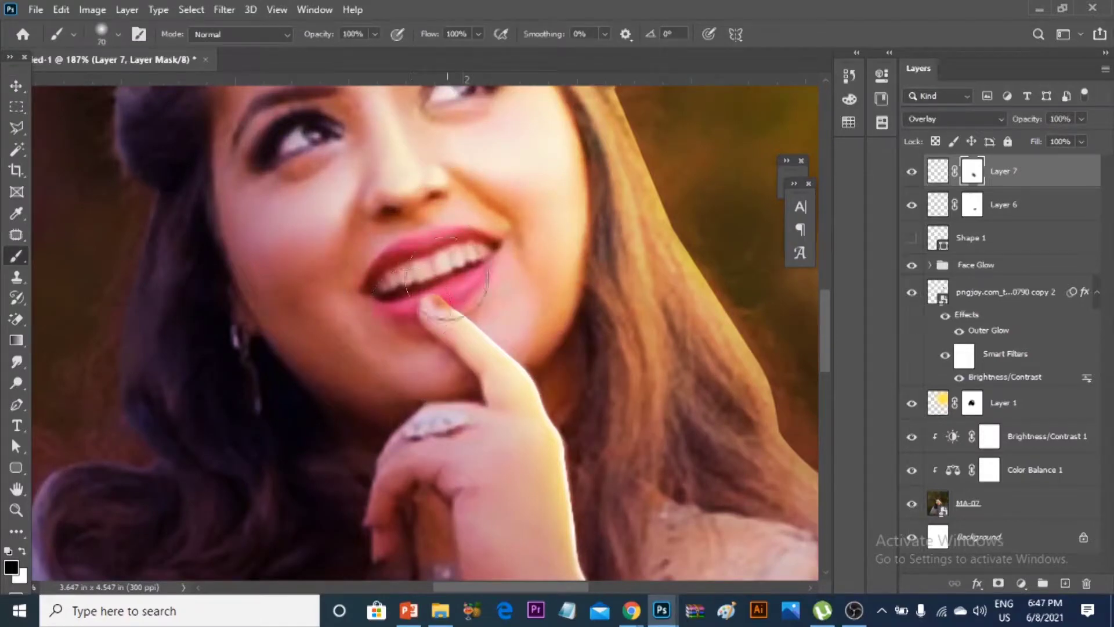
scroll(510, 291, "up", 2)
scroll(510, 291, "up", 2)
key("alt+bracketleft")
key("bracketleft")
key("bracketleft")
key("bracketleft")
key("bracketleft")
key("bracketleft")
key("bracketleft")
Paint white glow along the fingertip's edge with a 7 px brush and return to the Move tool.
key("x")
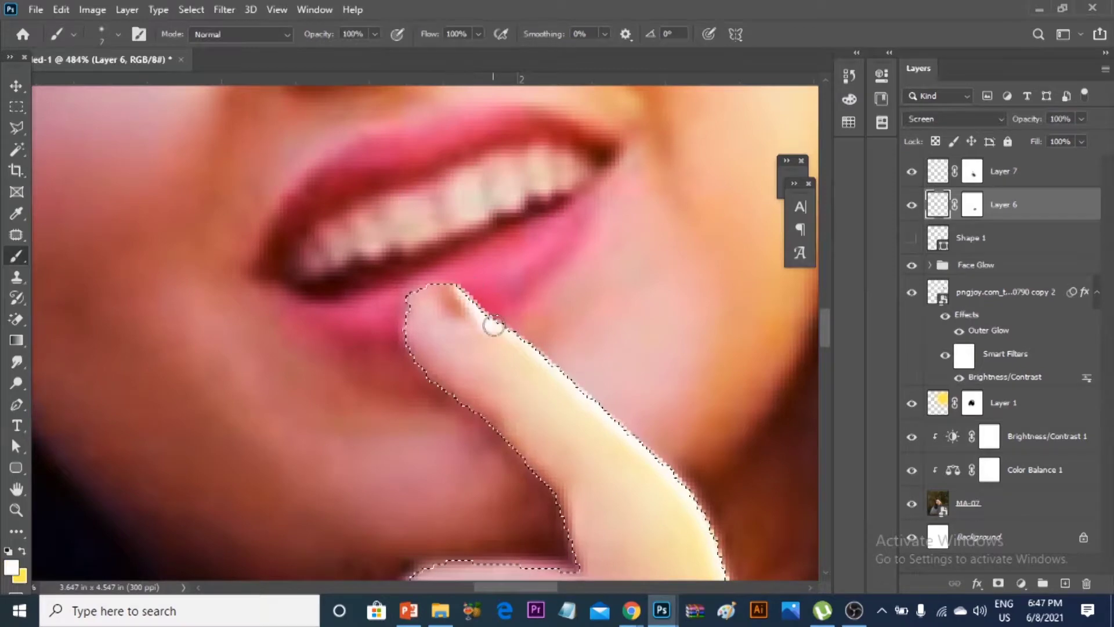
left_click_drag(457, 289, 485, 311)
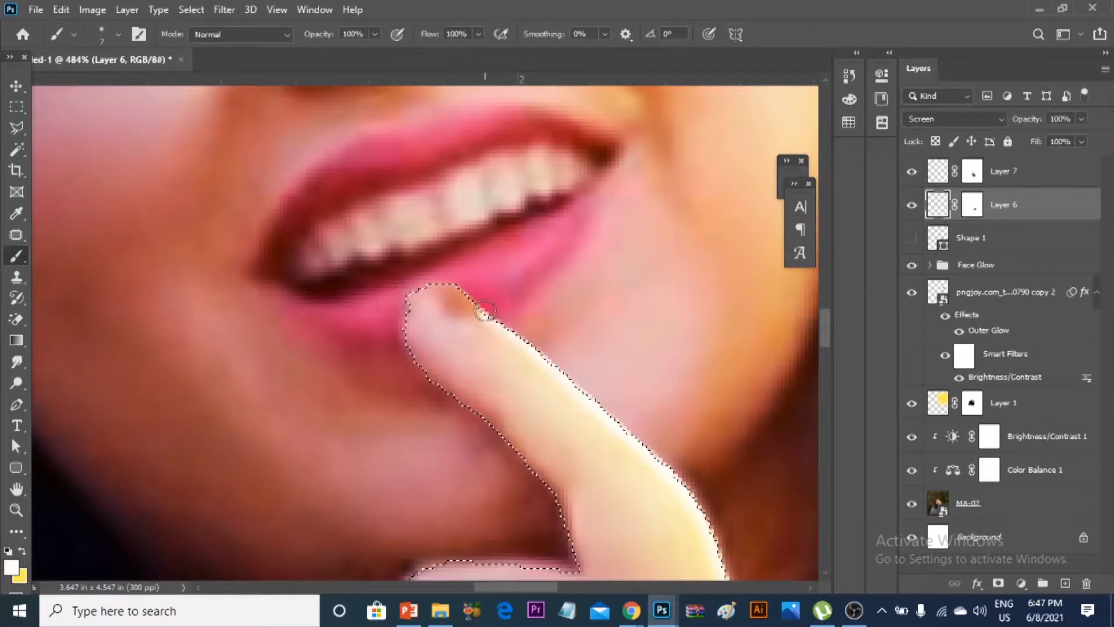
scroll(530, 236, "down", 4)
scroll(546, 208, "down", 2)
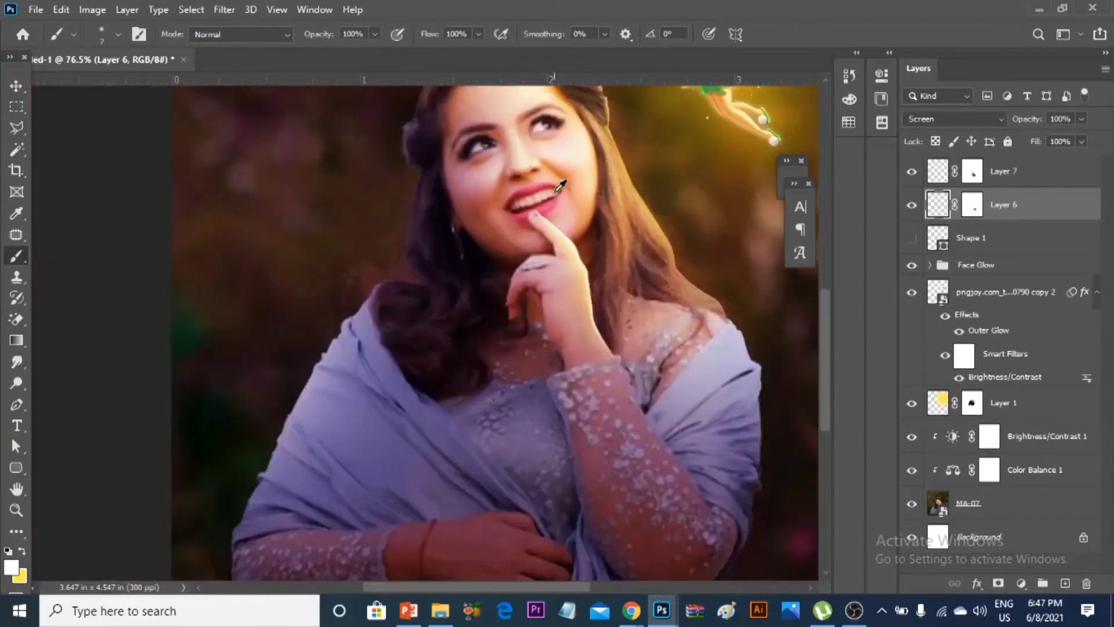
scroll(560, 185, "down", 2)
scroll(560, 185, "down", 1)
scroll(454, 302, "up", 2)
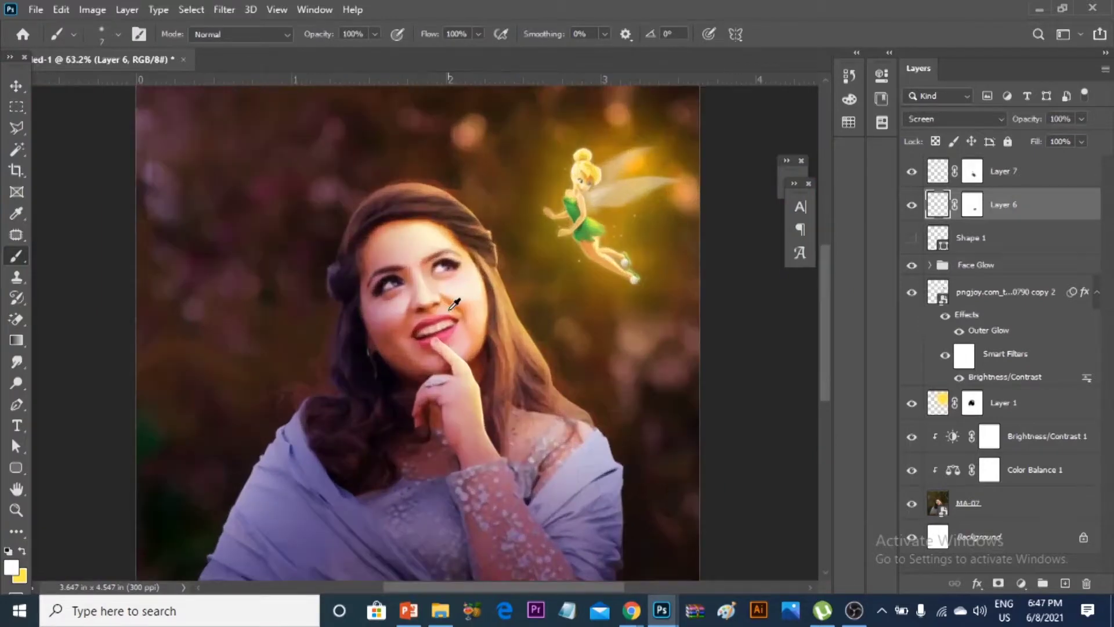
key("v")
scroll(550, 292, "down", 1)
scroll(550, 292, "down", 2)
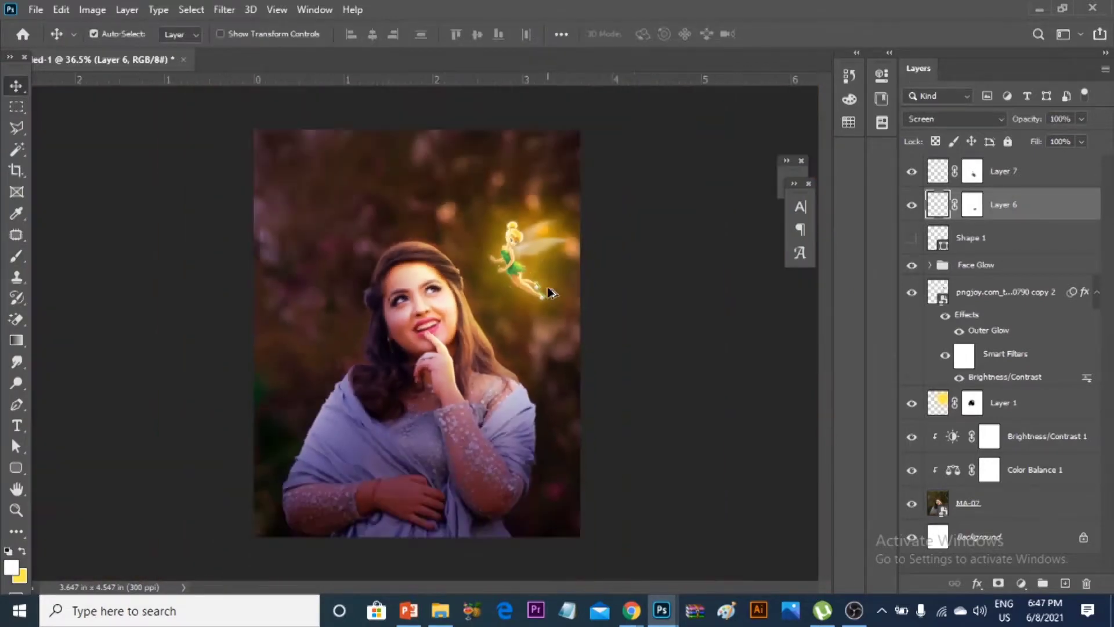
scroll(349, 398, "up", 3)
scroll(348, 398, "up", 1)
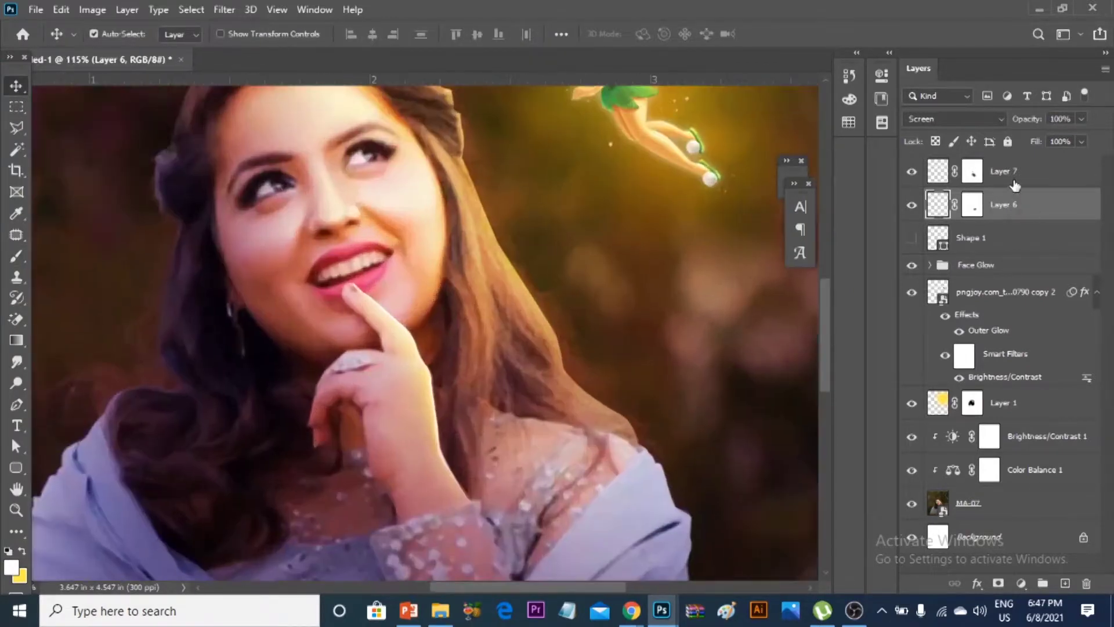
Add an empty Layer 8 above Shape 1 and begin a polygonal lasso selection on the hand.
left_click(986, 244)
left_click(1064, 583)
scroll(354, 364, "up", 1)
scroll(354, 364, "up", 2)
key("l")
scroll(423, 348, "up", 1)
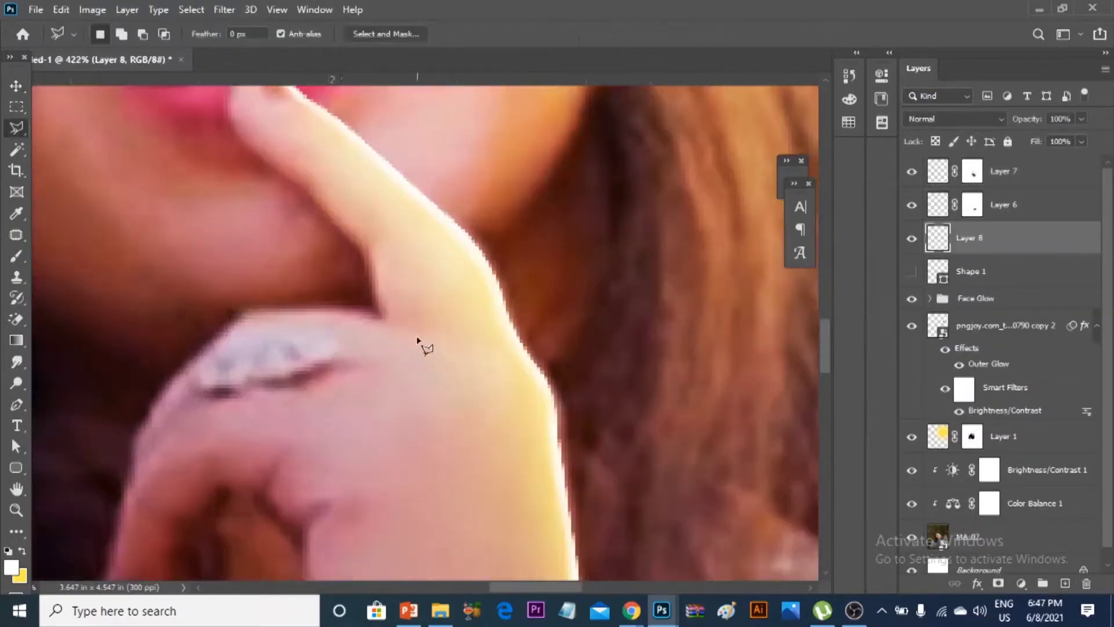
double_click(344, 313)
left_click(555, 232)
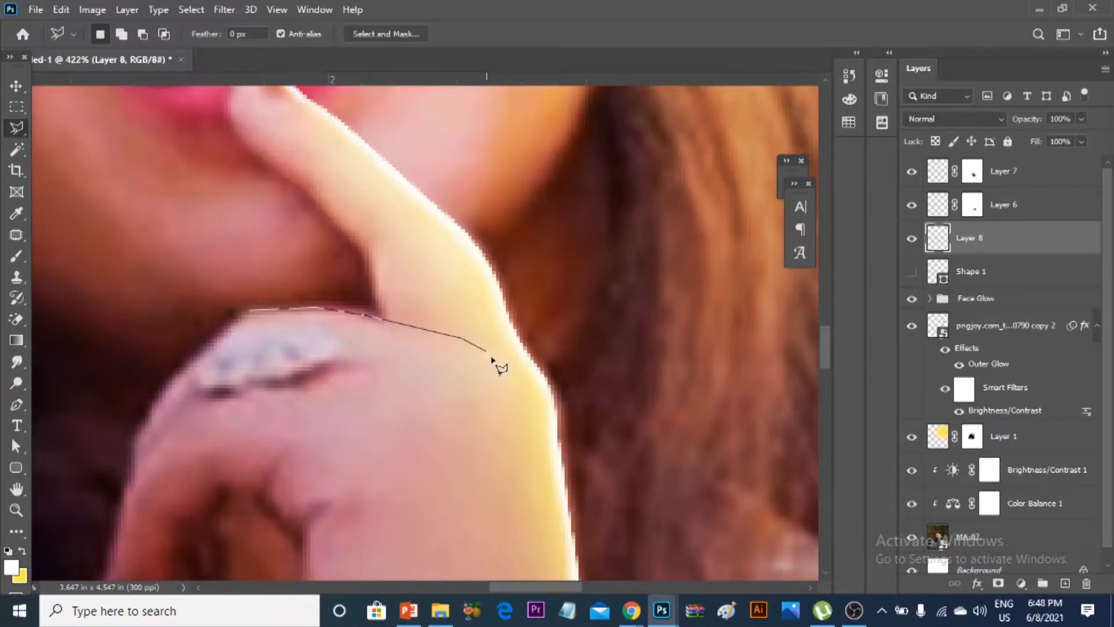
Outline a polygonal selection along the top edge of the hand's upper finger.
scroll(525, 483, "down", 5)
left_click(553, 550)
left_click(348, 482)
double_click(241, 183)
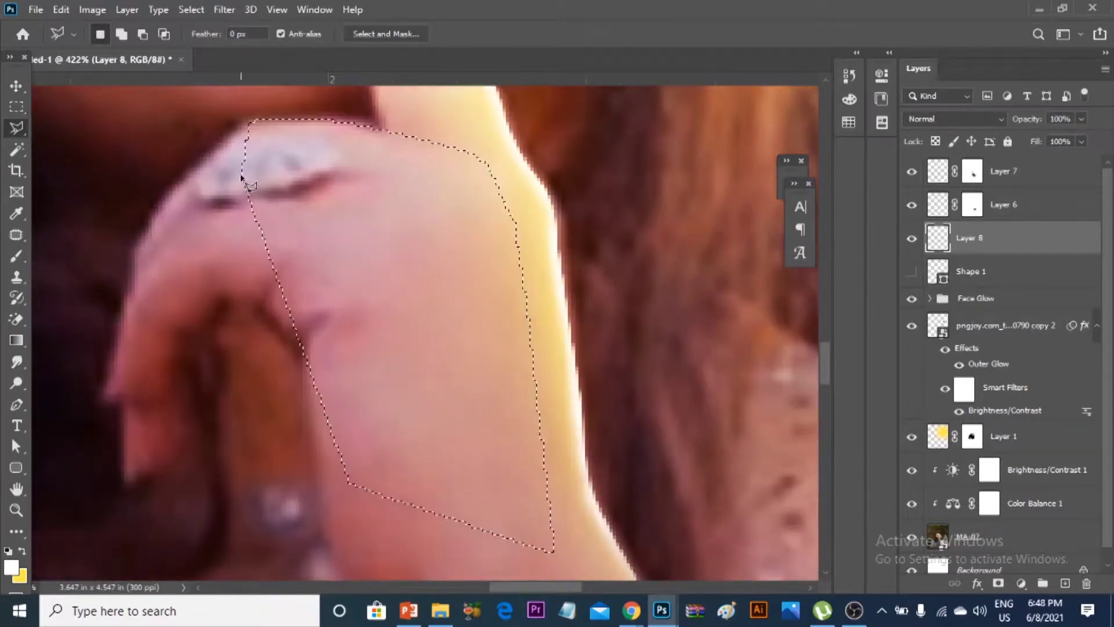
scroll(435, 211, "down", 1)
scroll(515, 197, "up", 2)
scroll(515, 197, "up", 2)
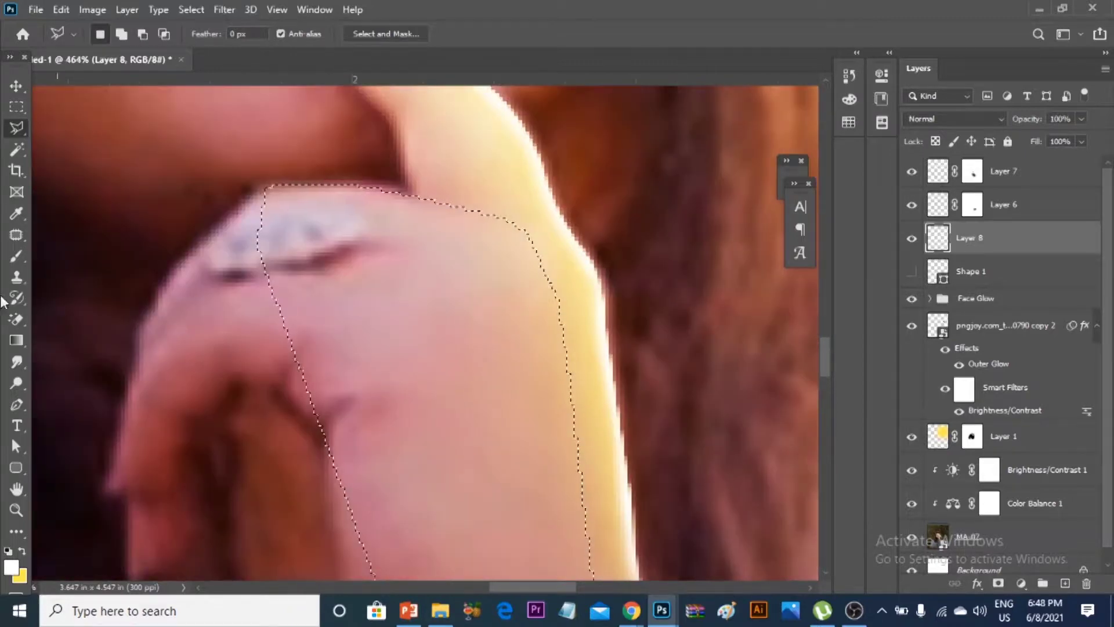
Set Layer 8 to Screen and brush yellow glow along the selected finger edge.
key("b")
key("x")
key("bracketright")
key("bracketright")
key("bracketright")
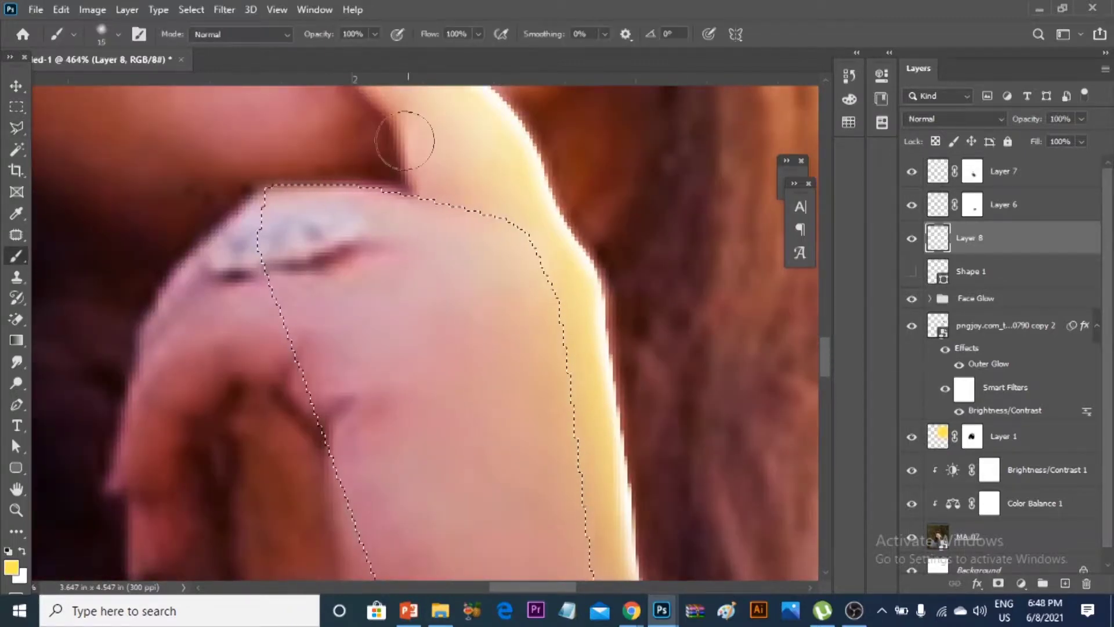
left_click(951, 119)
left_click(931, 256)
key("bracketleft")
mouse_move(383, 166)
left_mouse_down()
mouse_move(527, 190)
mouse_move(428, 173)
left_mouse_up()
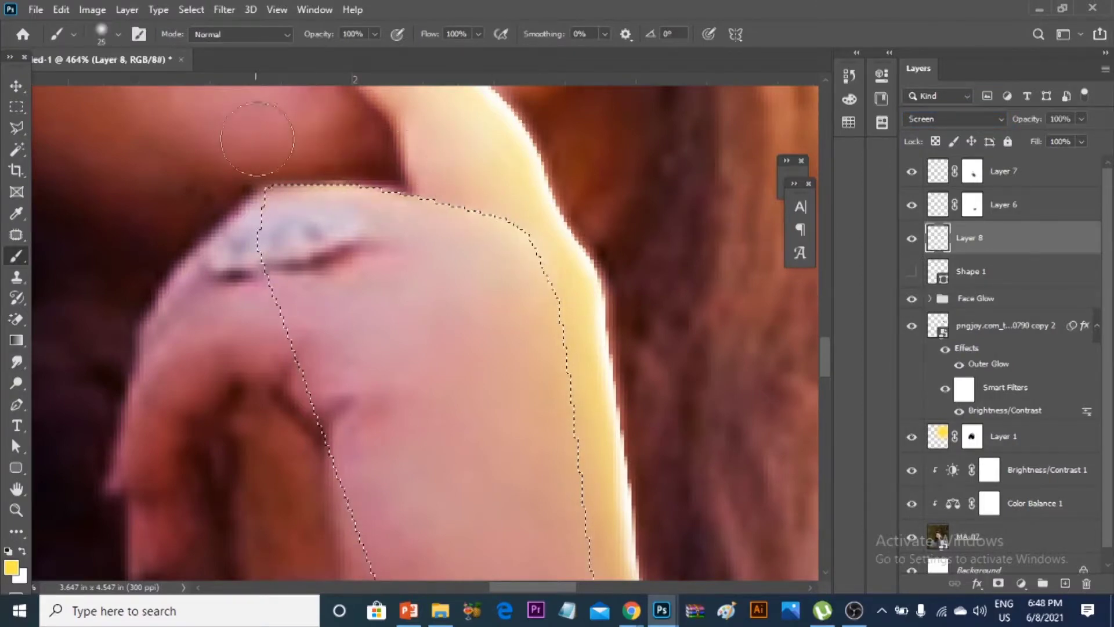
Keep Layer 8 on Screen blending and add a new empty Layer 9 above it.
left_click(954, 118)
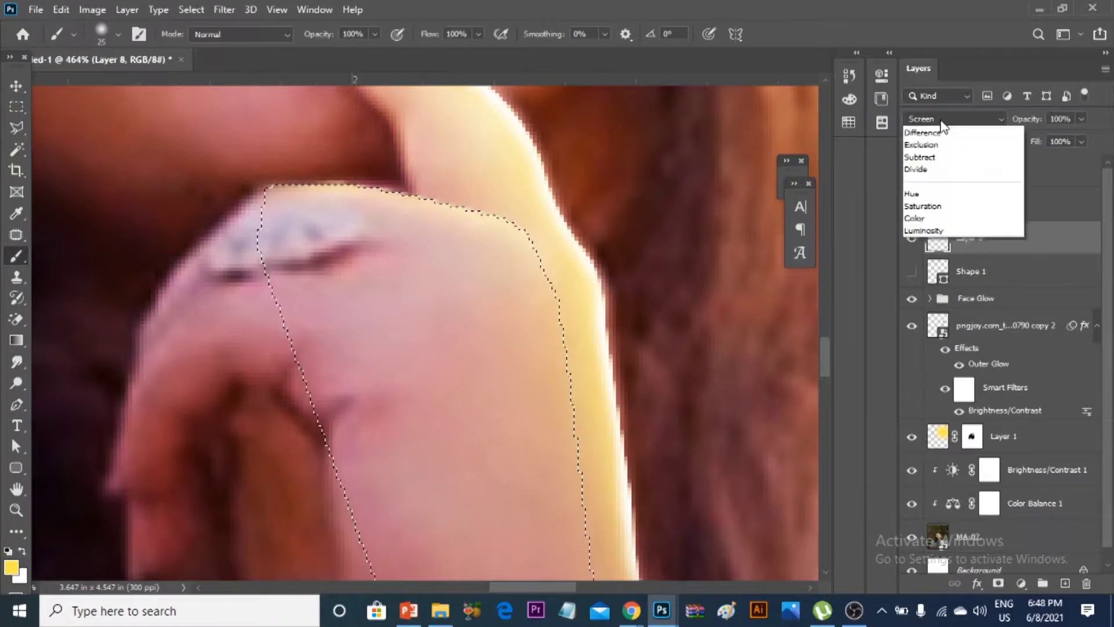
left_click(905, 8)
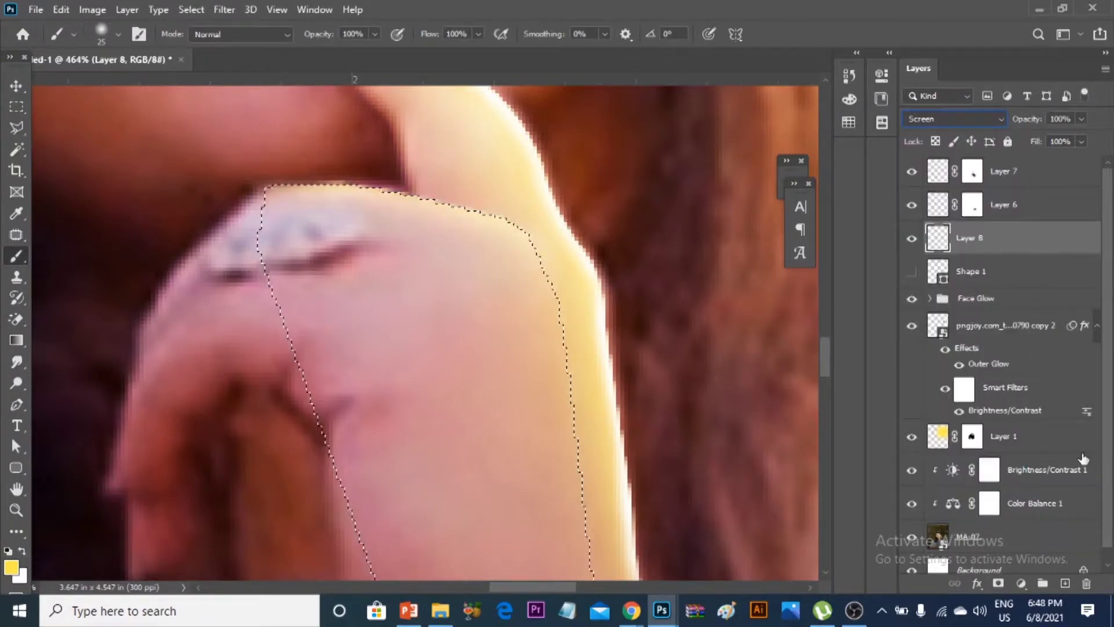
left_click(1067, 583)
key("ctrl+z")
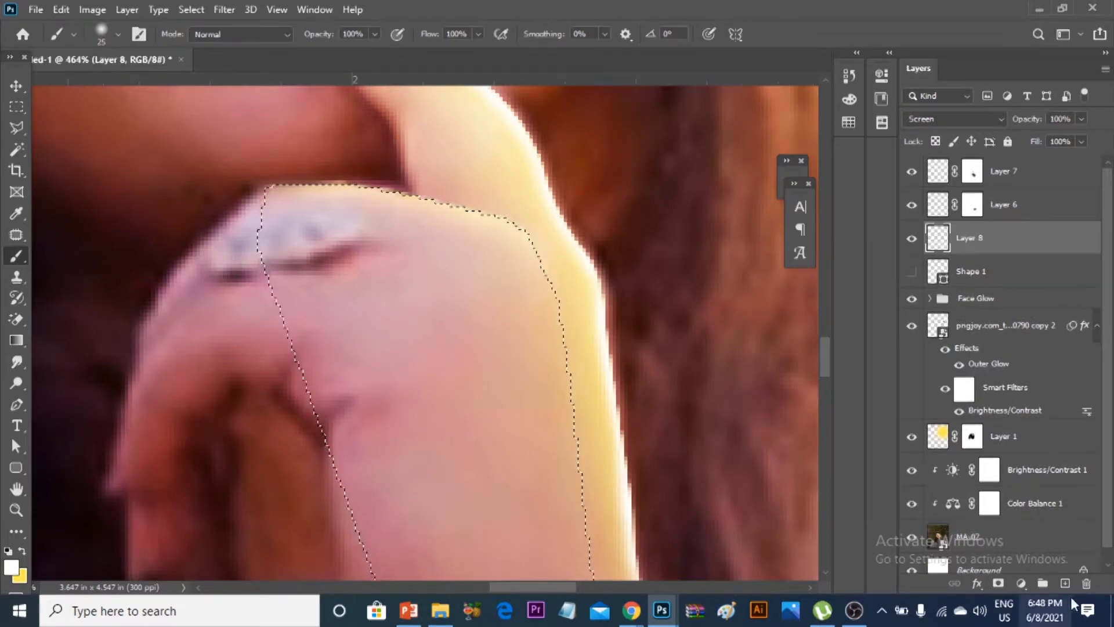
left_click(1064, 582)
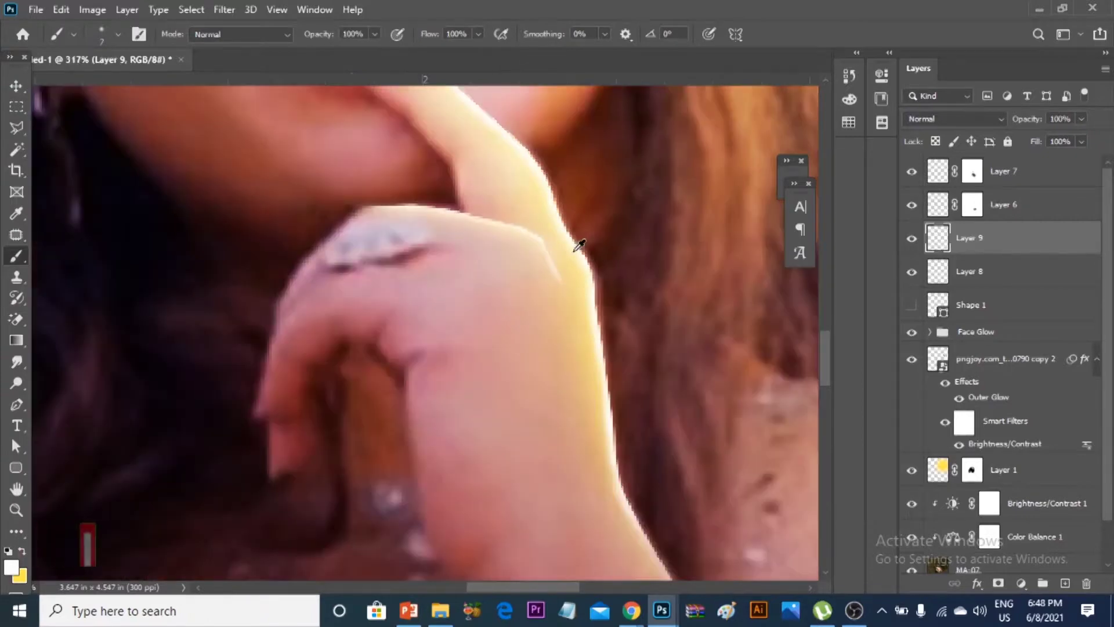
Mask Layer 9, then group Layers 8 and 9 into Group 1 with its own mask.
scroll(538, 268, "down", 5)
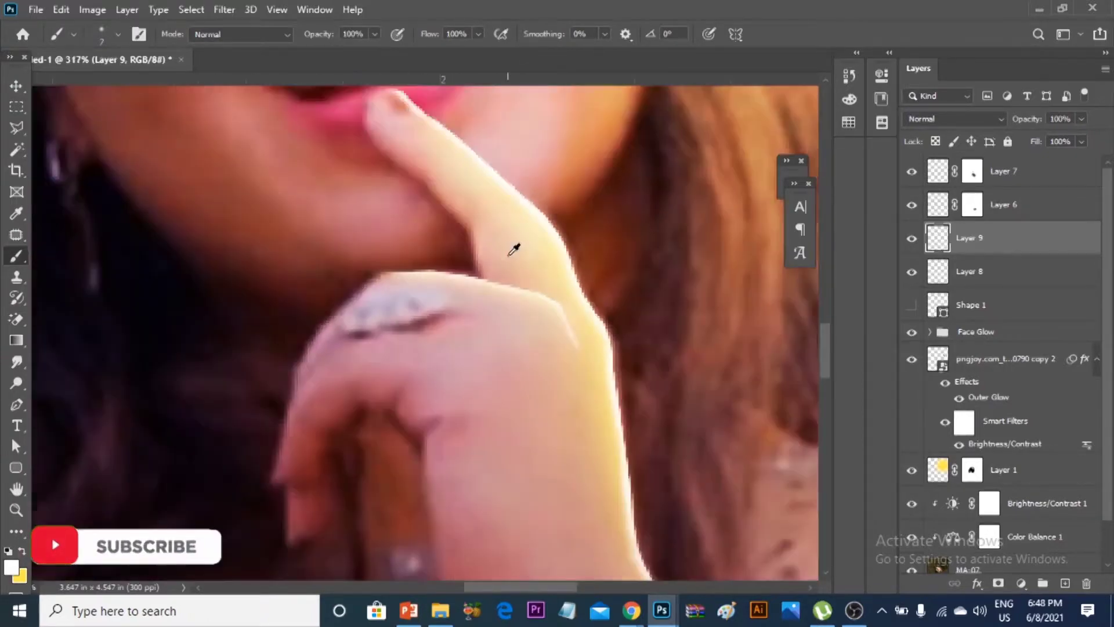
scroll(515, 247, "up", 2)
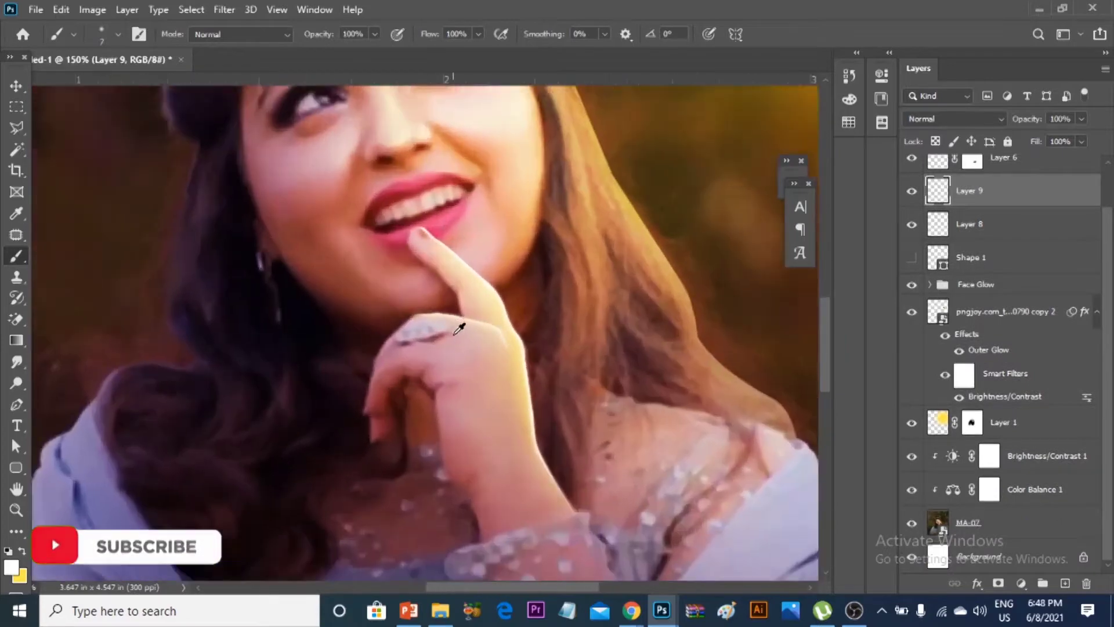
scroll(460, 333, "up", 2)
left_click(998, 583)
key("d")
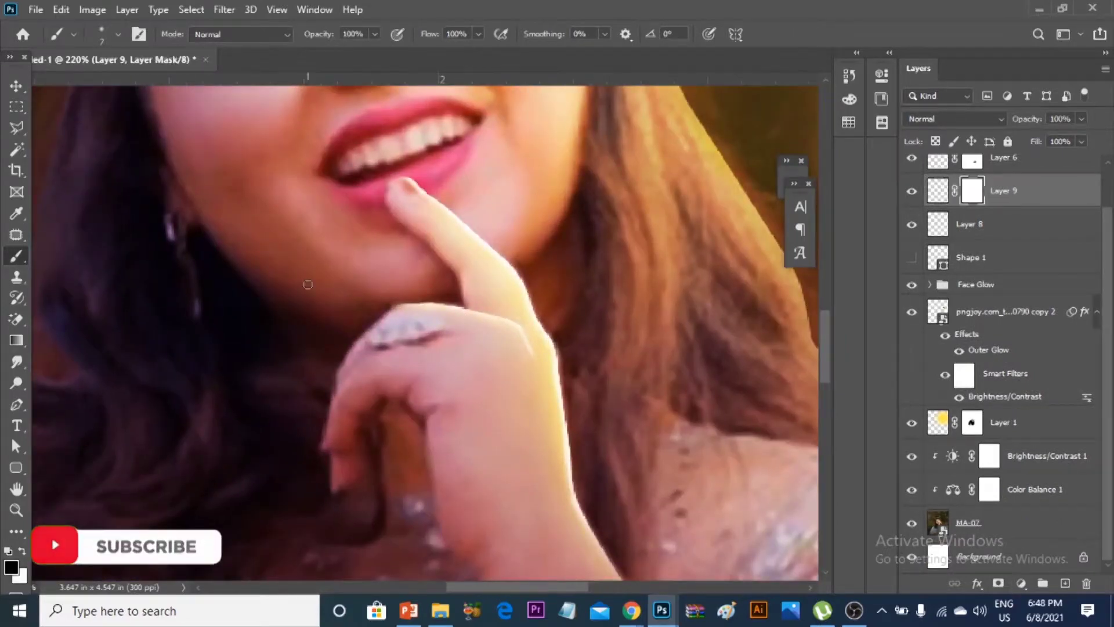
left_click(986, 225, "shift")
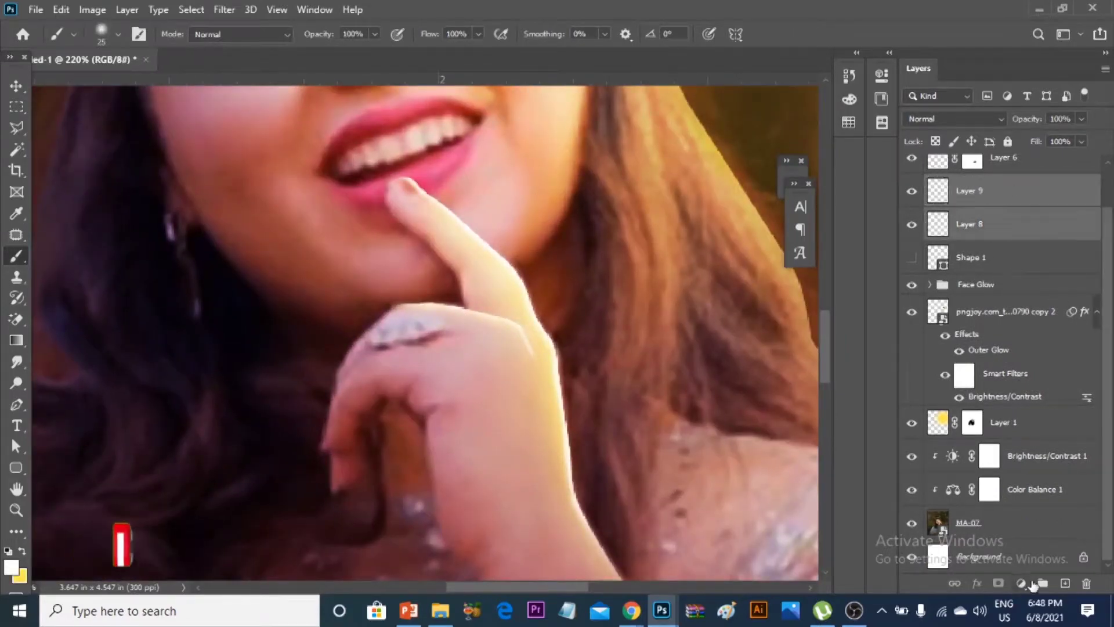
key("ctrl+g")
left_click(998, 582)
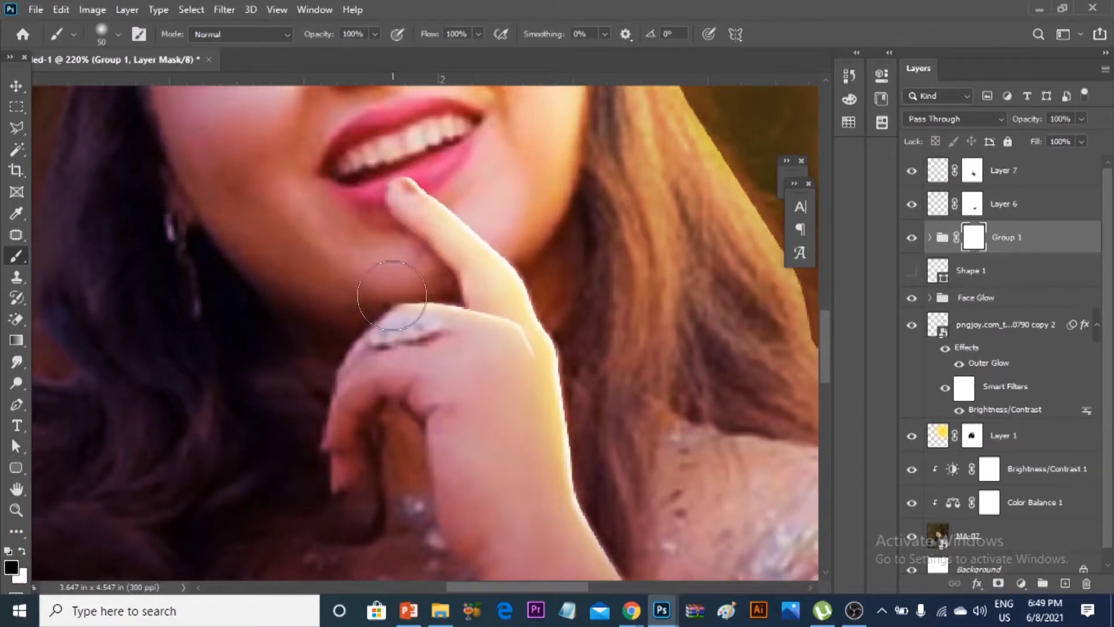
Alt-drag Group 1 with the Move tool to create a Group 1 copy.
scroll(413, 340, "down", 3)
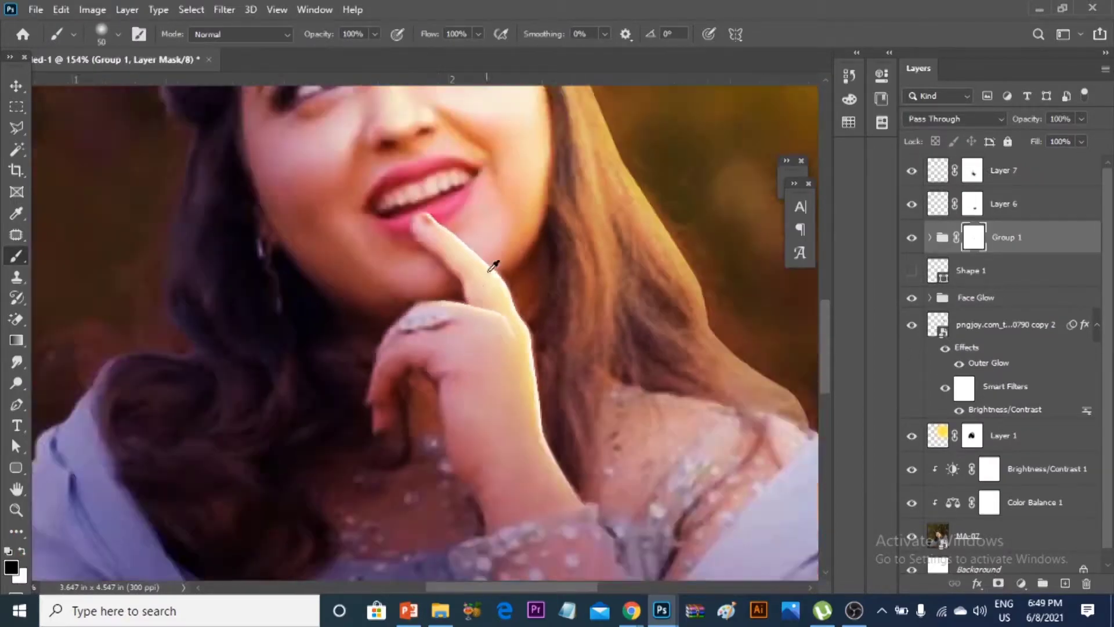
scroll(487, 269, "down", 2)
key("v")
scroll(233, 182, "up", 3)
left_click_drag(516, 291, 525, 304)
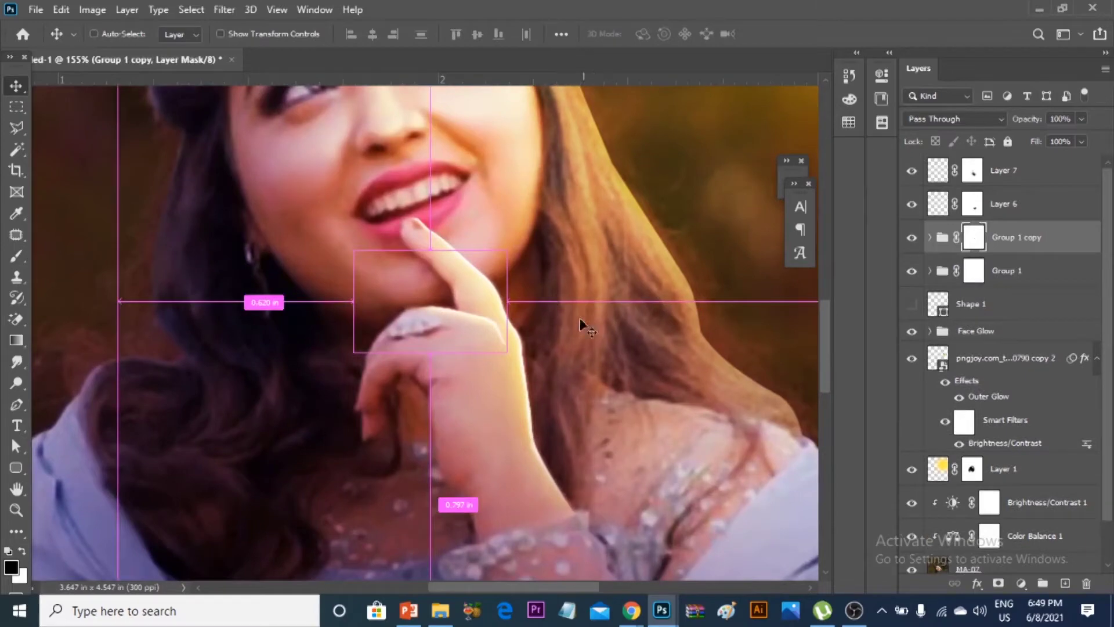
Rotate and scale Group 1 copy onto the lower finger with Free Transform.
left_click_drag(521, 298, 524, 302)
scroll(477, 264, "up", 2)
key("ctrl+t")
mouse_move(471, 256)
left_mouse_down()
mouse_move(477, 264)
mouse_move(454, 291)
left_mouse_up()
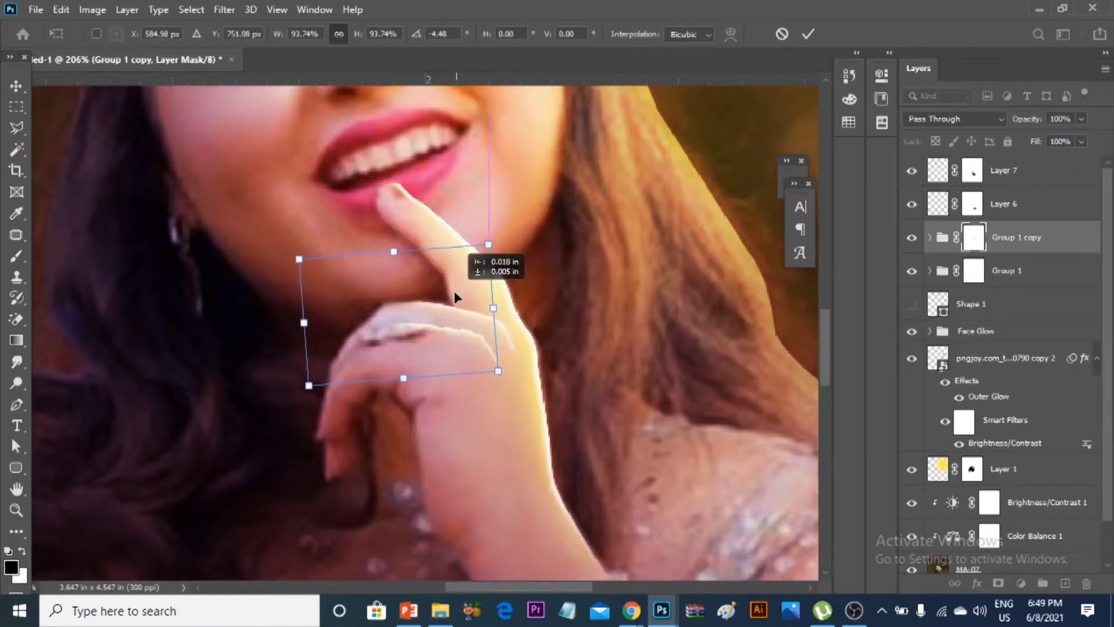
left_click_drag(454, 291, 493, 255)
left_click(806, 35)
Paint on Group 1 copy's mask with an enlarged brush to trim the glow.
scroll(368, 304, "up", 3)
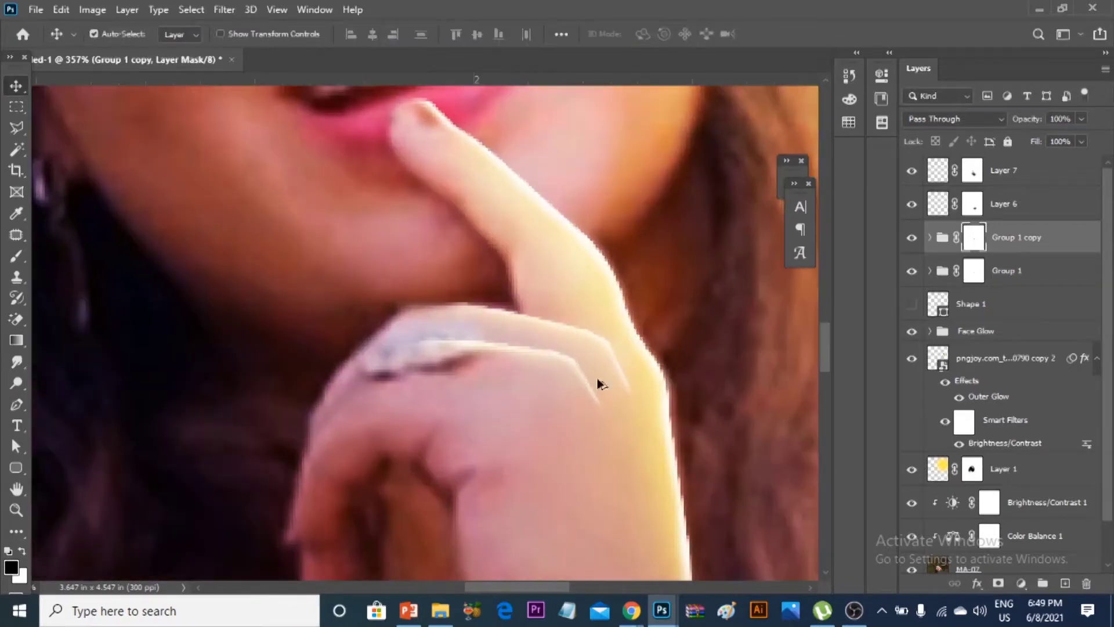
key("b")
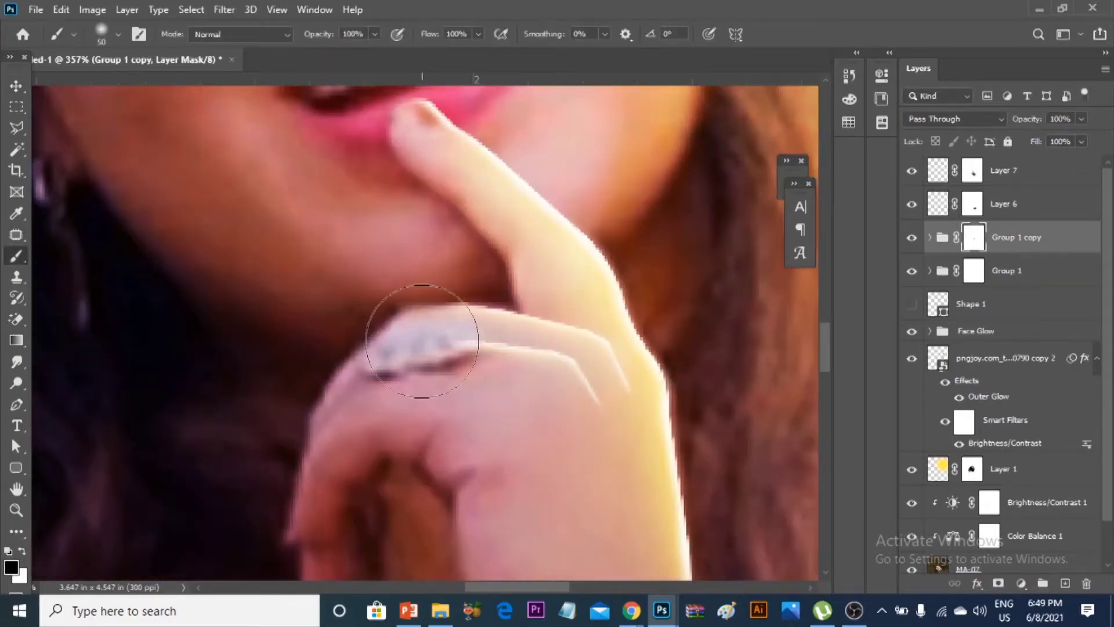
scroll(419, 315, "down", 3)
scroll(419, 315, "up", 2)
key("v")
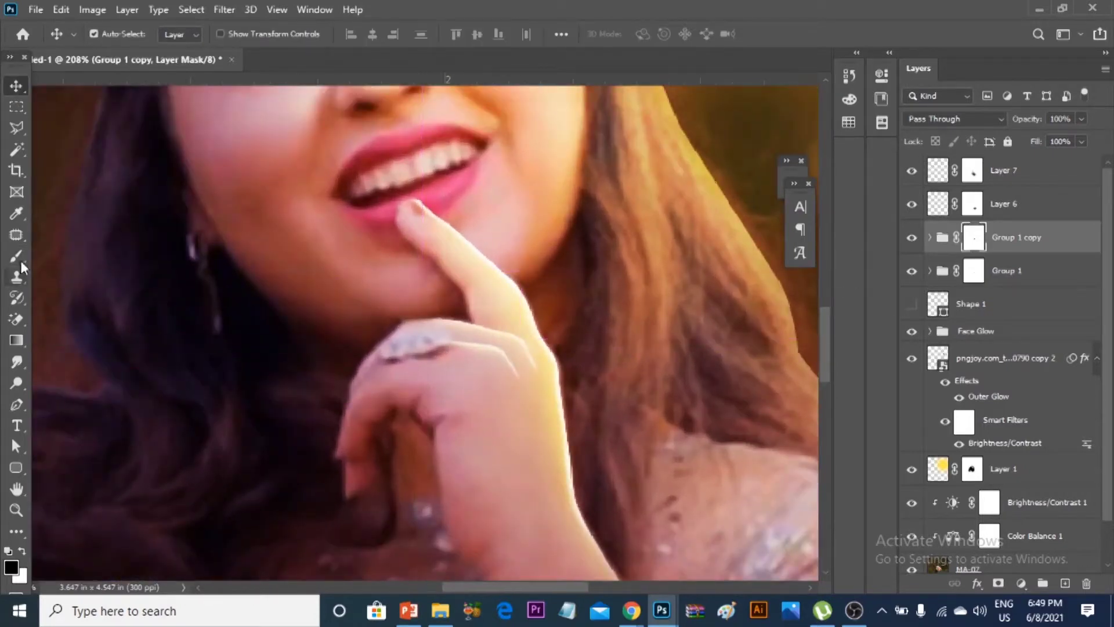
key("b")
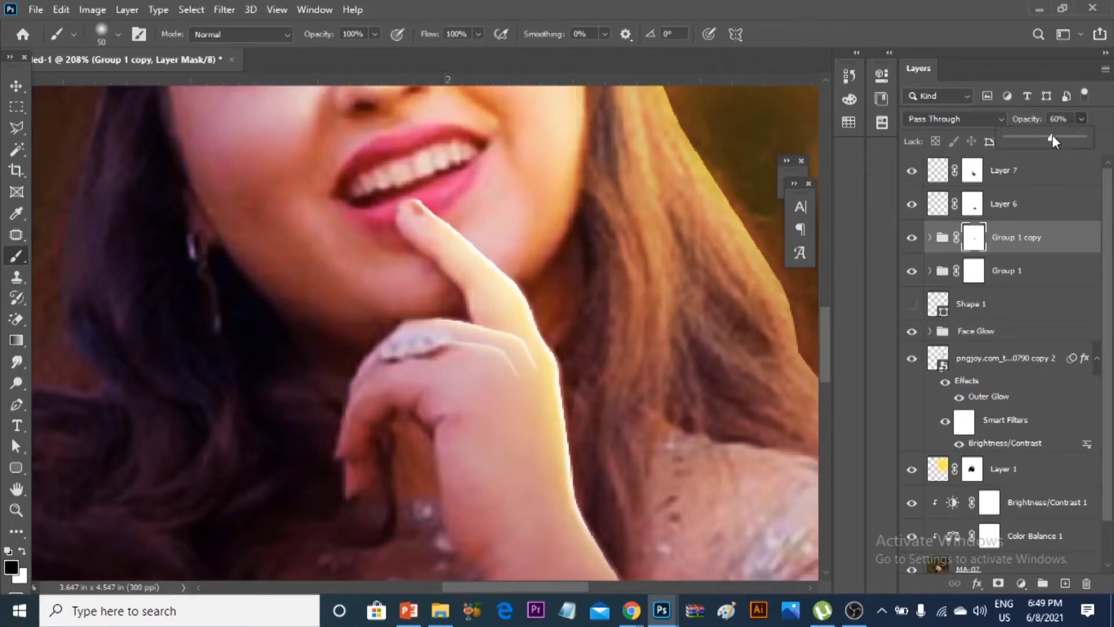
key("bracketright")
key("bracketright")
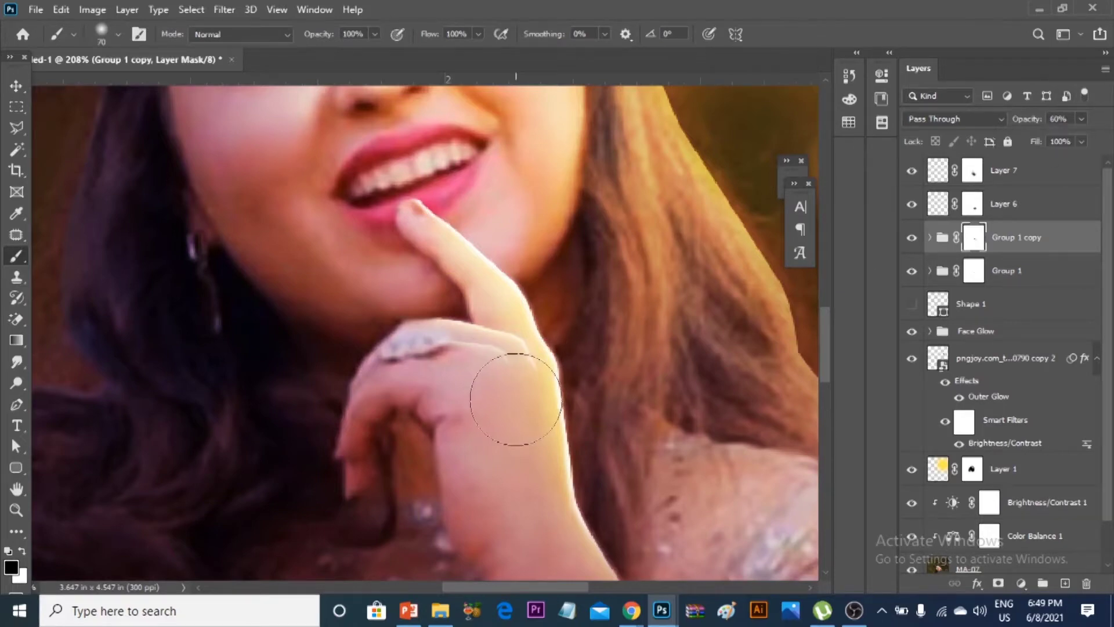
Set Group 1 copy to 60% opacity and duplicate it as Group 1 copy 2.
scroll(596, 314, "down", 2)
scroll(637, 312, "down", 3)
scroll(638, 312, "down", 1)
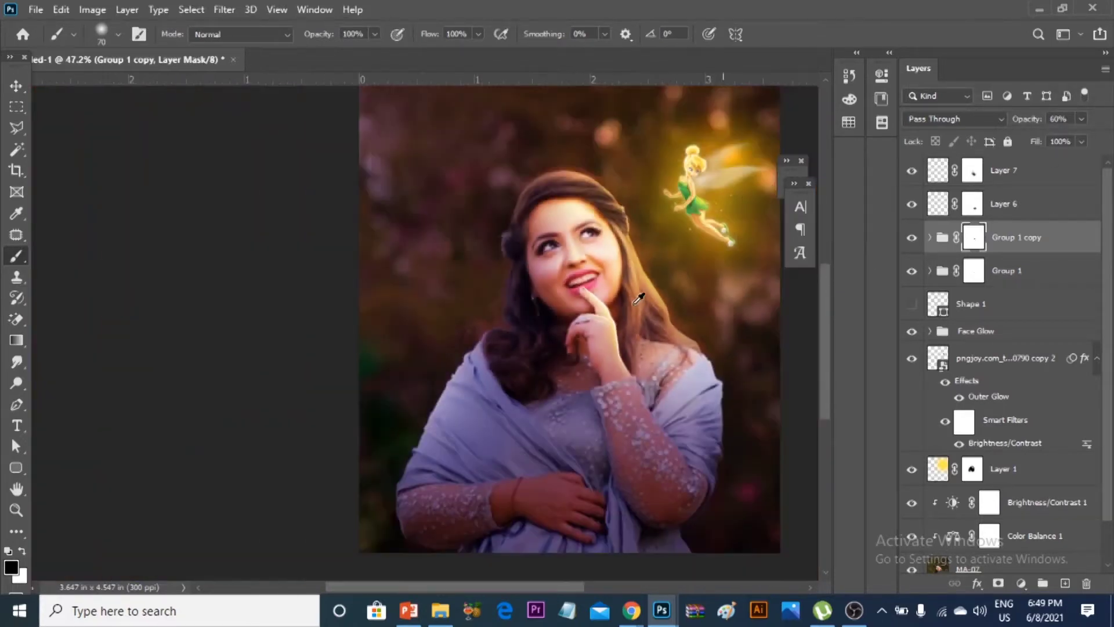
key("ctrl+j")
key("ctrl+1")
scroll(725, 307, "up", 2)
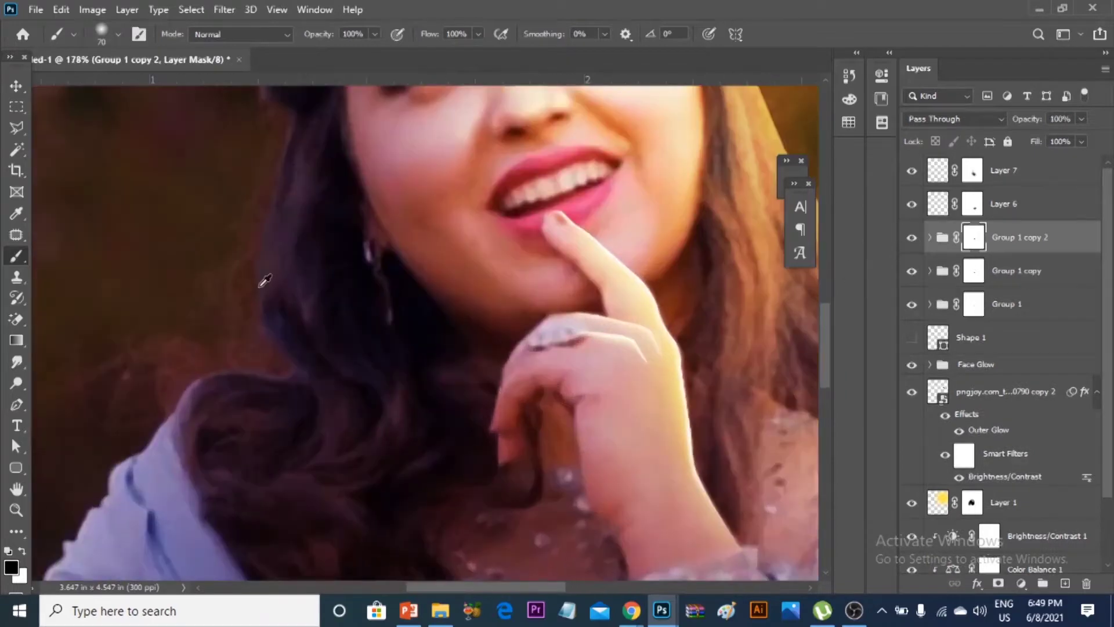
Shift Group 1 copy 2 slightly down-right on the lower fingers.
key("v")
scroll(666, 330, "up", 3)
left_click_drag(650, 330, 632, 315)
scroll(638, 324, "down", 2)
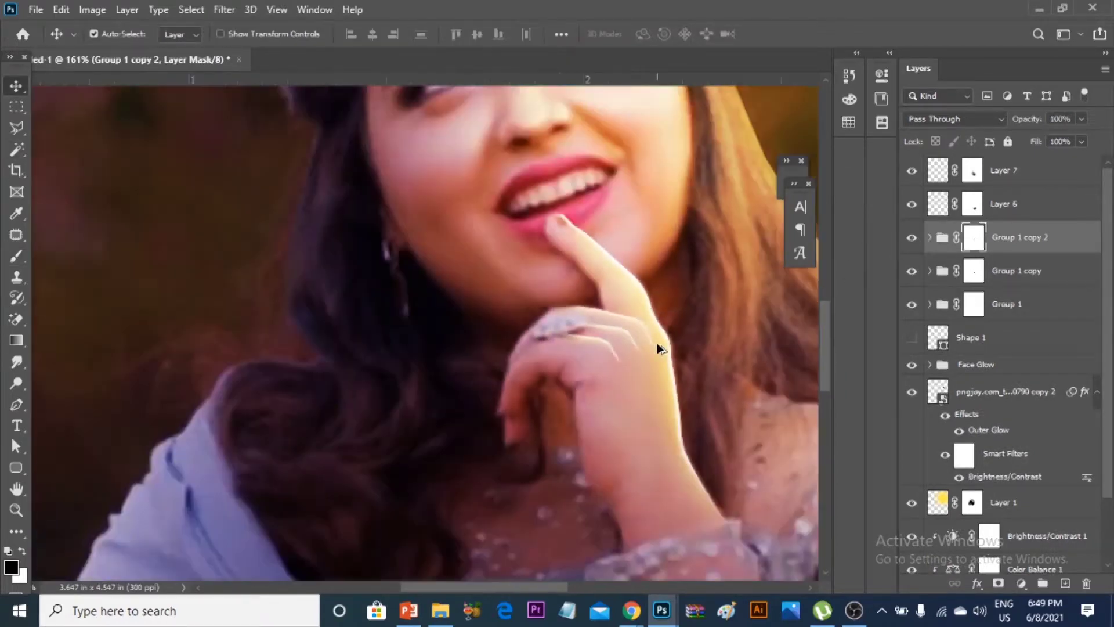
scroll(656, 343, "up", 3)
Trim the glow group masks with black paint, then deselect layers to review the portrait.
key("b")
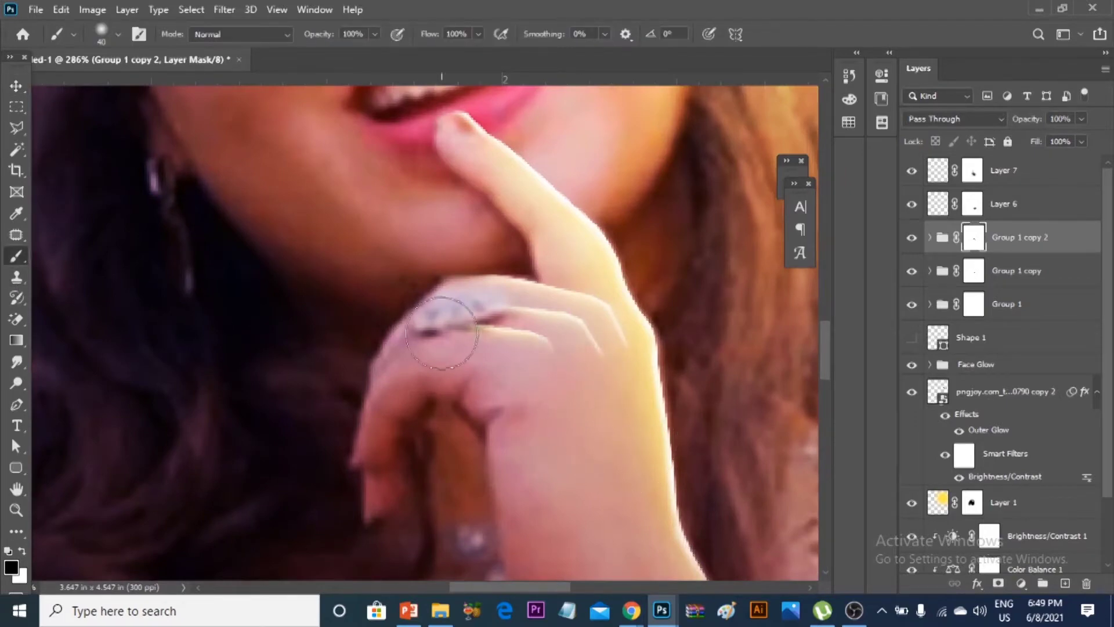
scroll(748, 224, "down", 2)
key("alt+bracketleft")
scroll(616, 317, "up", 2)
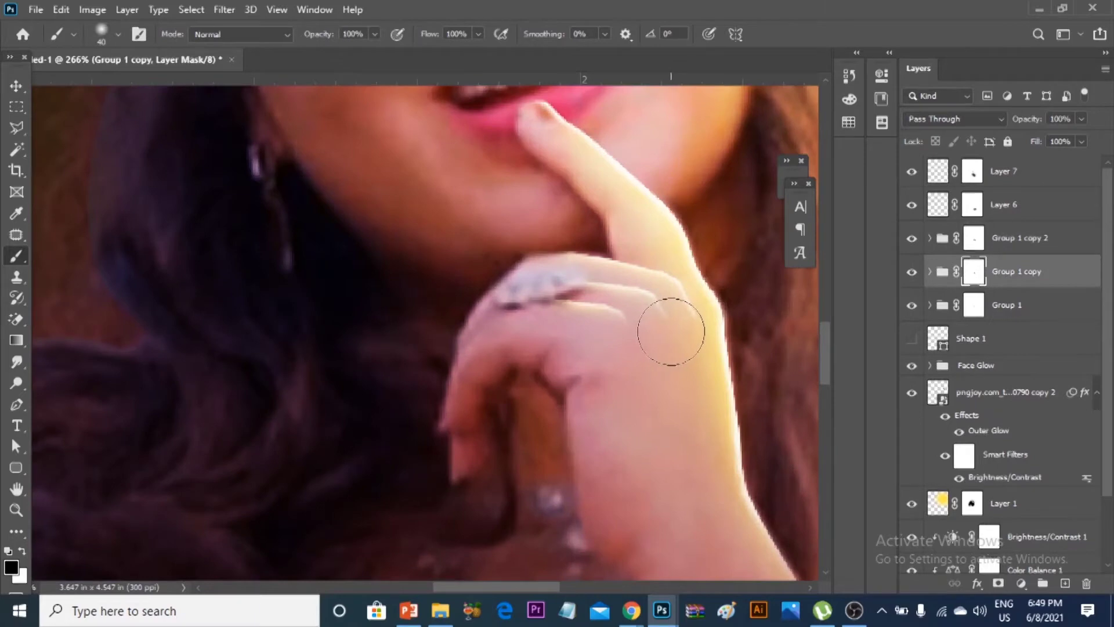
scroll(702, 270, "down", 3)
scroll(702, 270, "down", 2)
scroll(360, 278, "down", 2)
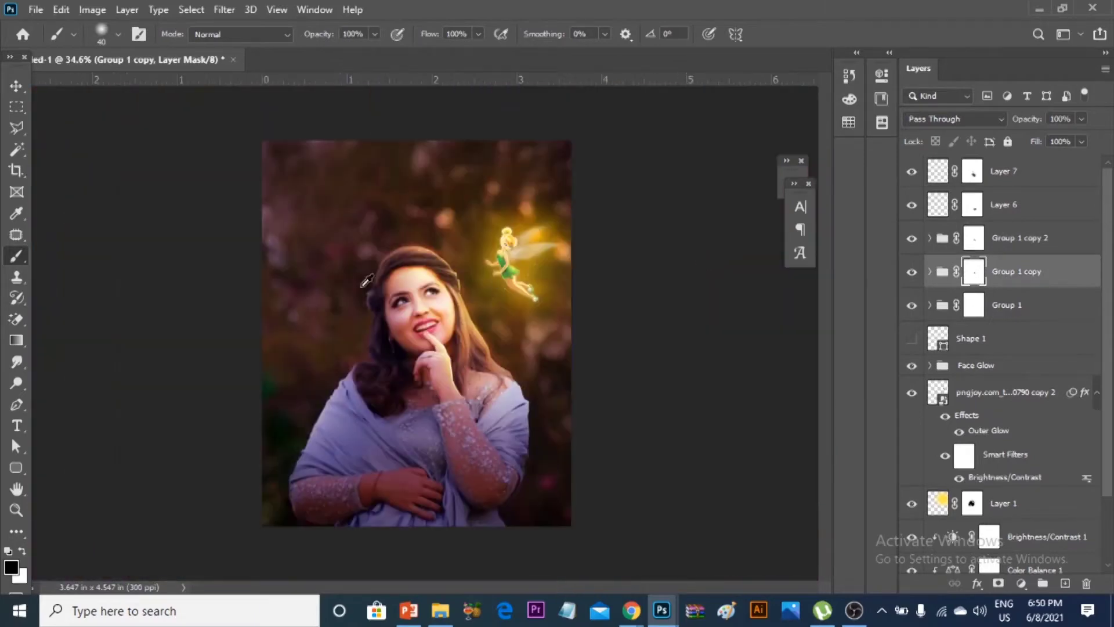
scroll(351, 287, "up", 1)
left_click(16, 86)
left_click(757, 417)
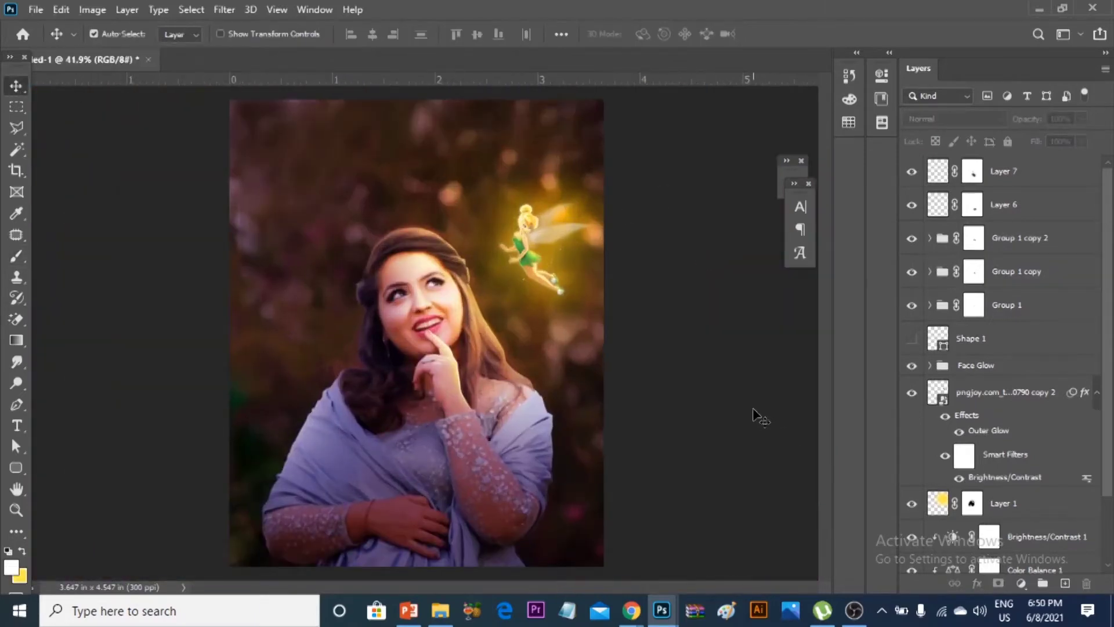
scroll(532, 340, "down", 1)
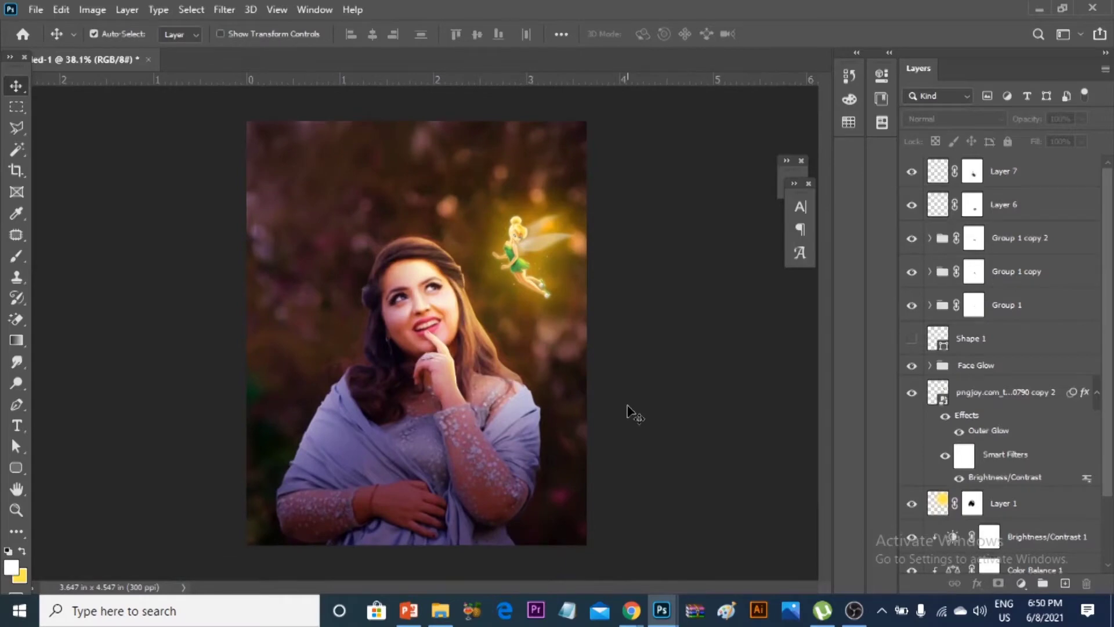